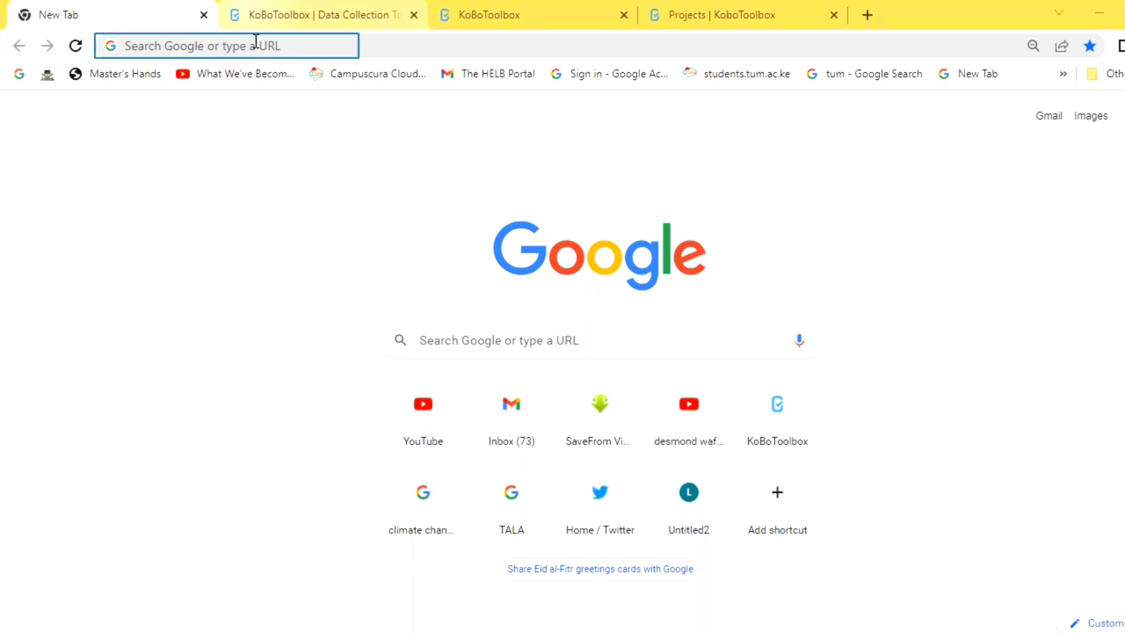
Step: Switch to the kobotoolbox.org tab that is already open, found by typing 'ko' in the address bar
{"action": "left_click", "coordinate": [257, 44]}
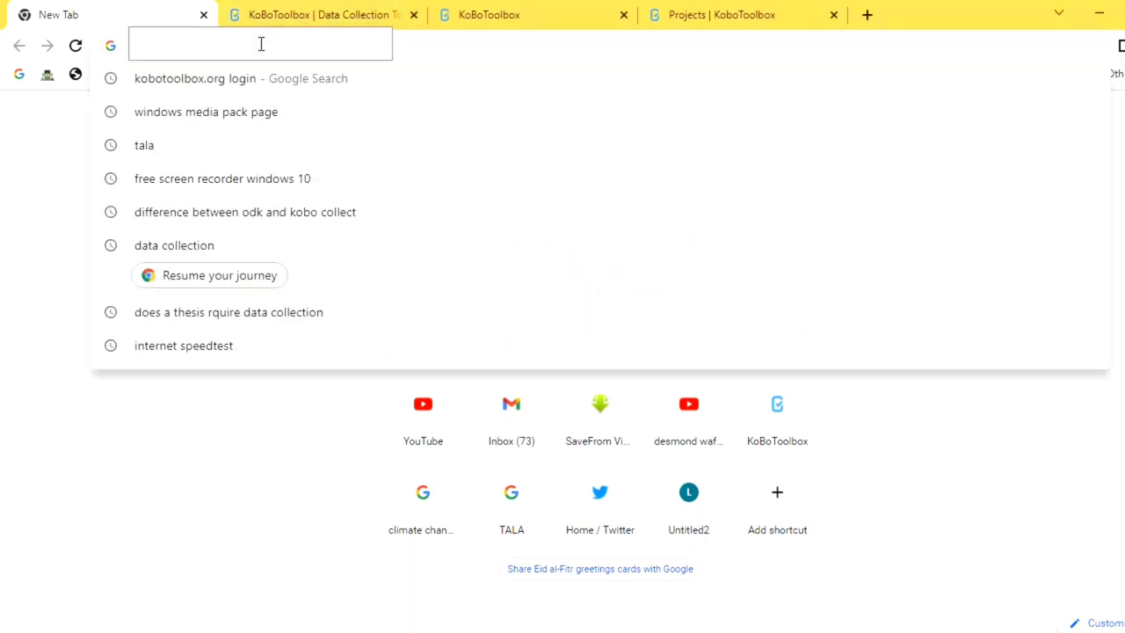
{"action": "type", "text": "ko"}
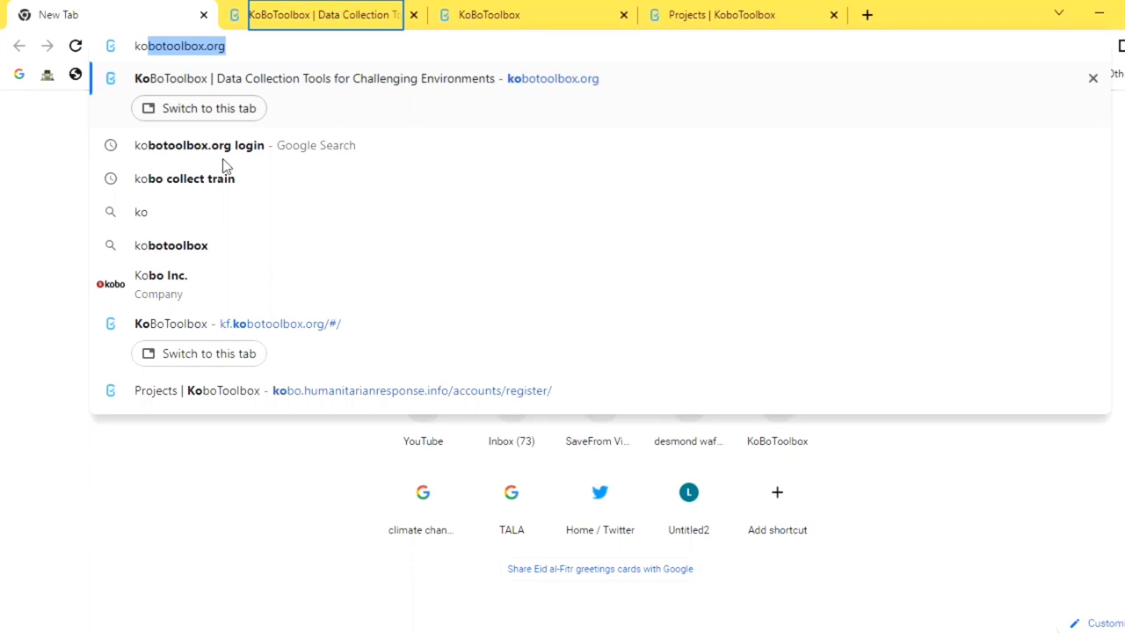
{"action": "left_click", "coordinate": [261, 18]}
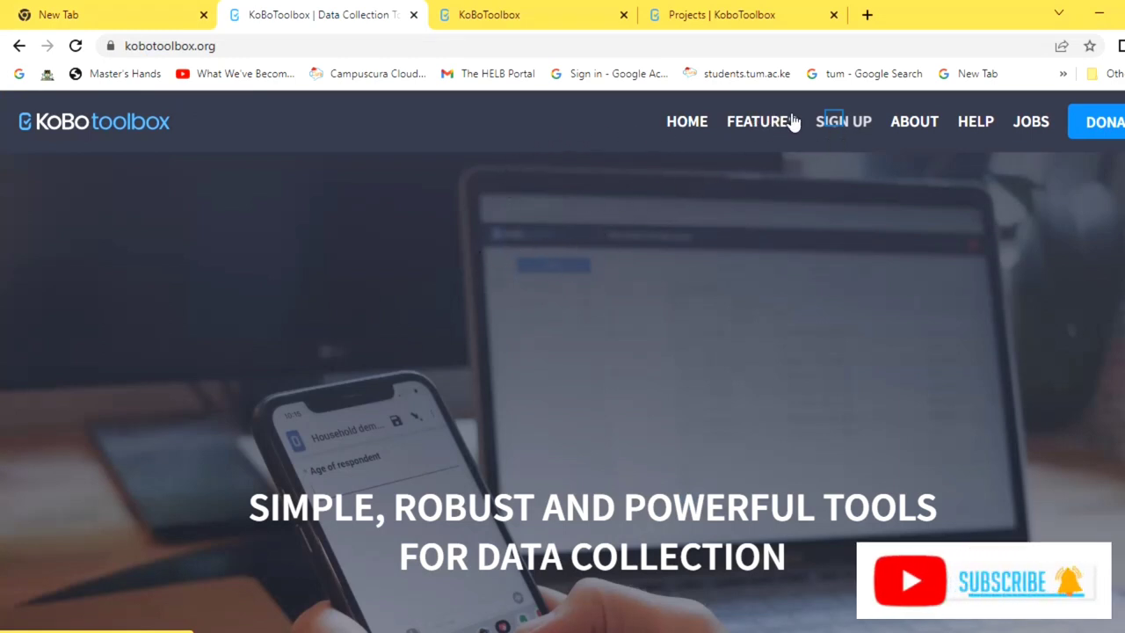
Step: Go to SIGN UP and create an account on the Humanitarian Organizations server
{"action": "left_click", "coordinate": [836, 126]}
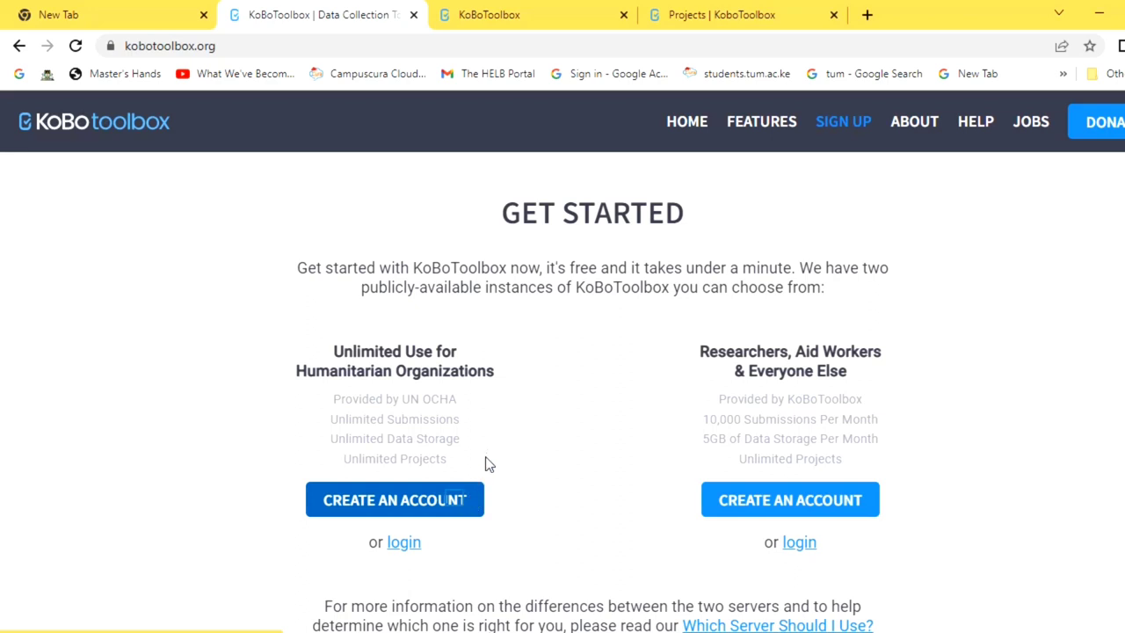
{"action": "left_click", "coordinate": [457, 504]}
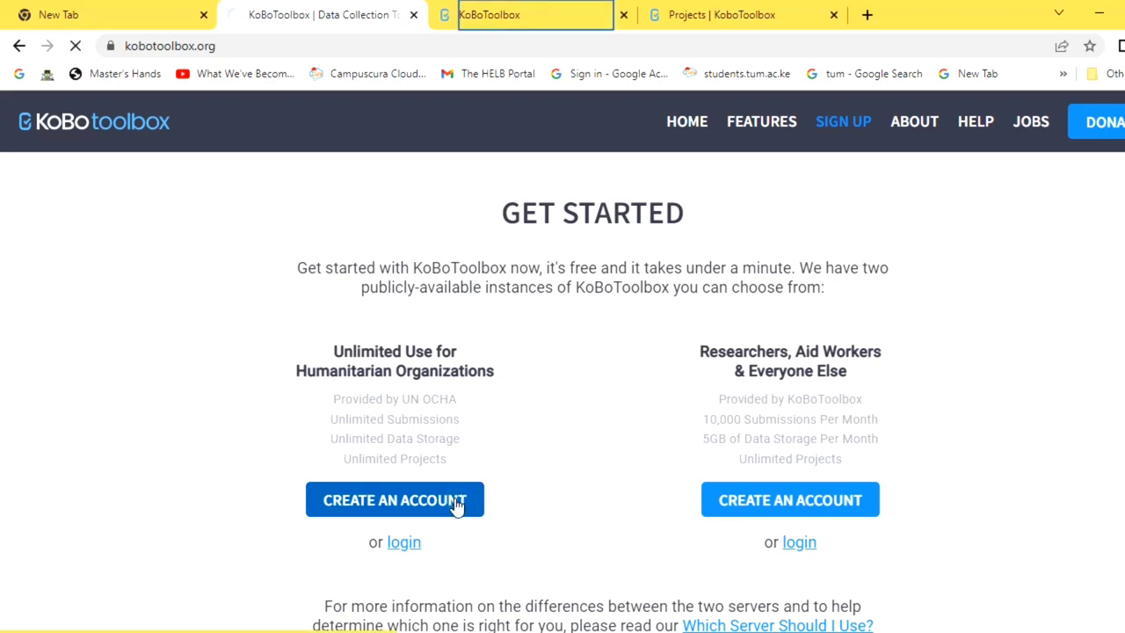
Step: On the registration tab, enter the user's full name in the Name field
{"action": "left_click", "coordinate": [516, 21]}
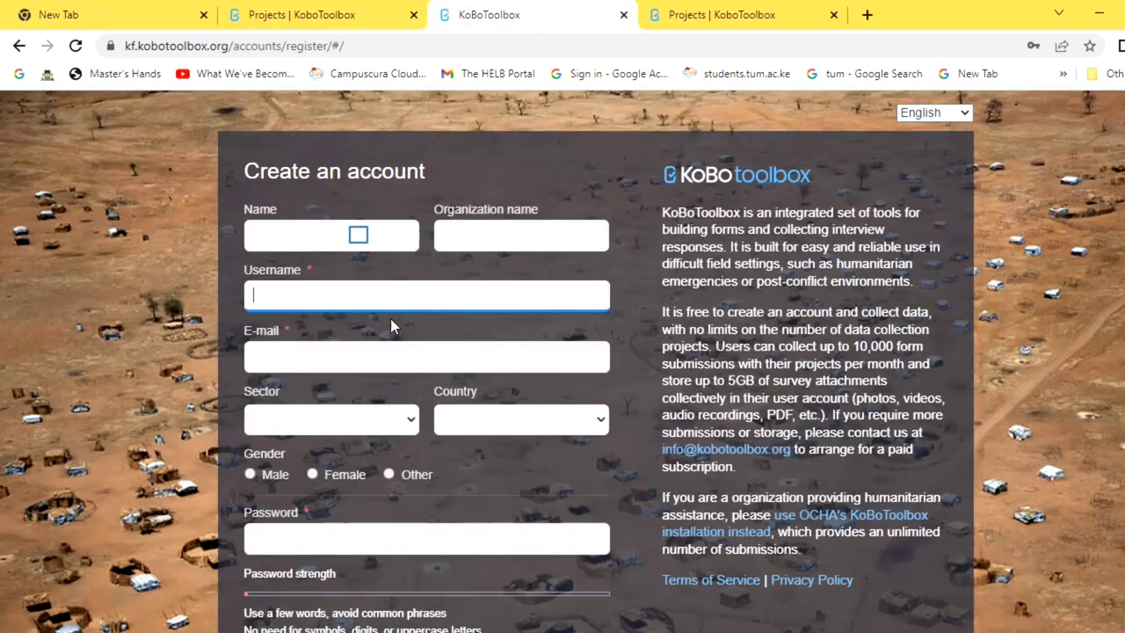
{"action": "left_click", "coordinate": [360, 236]}
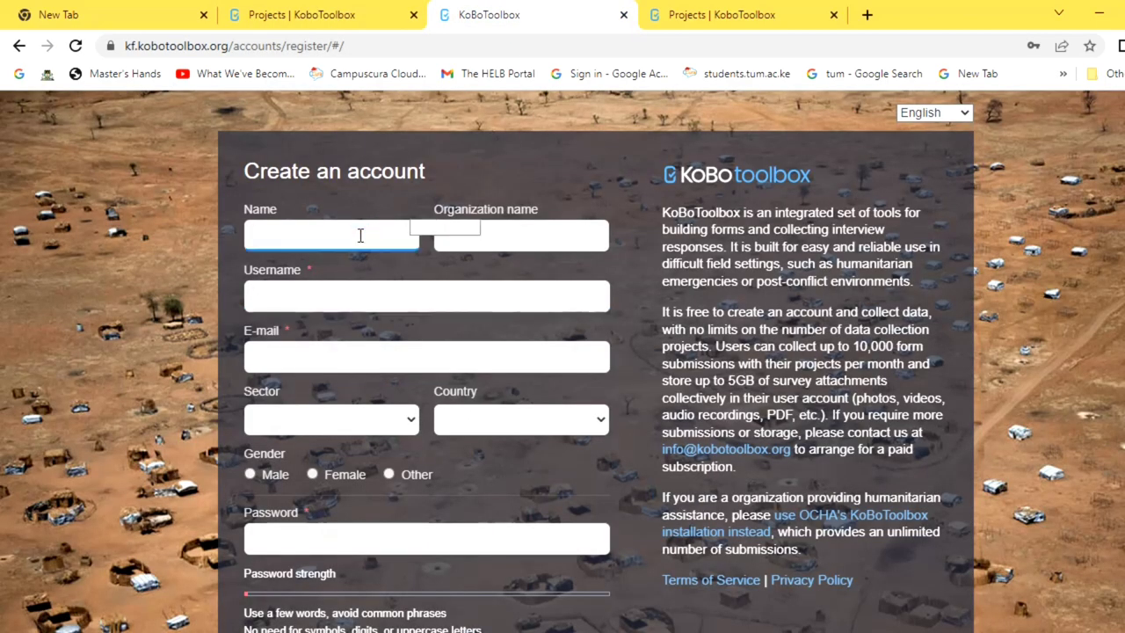
{"action": "type", "text": "desmon"}
{"action": "type", "text": "desmond"}
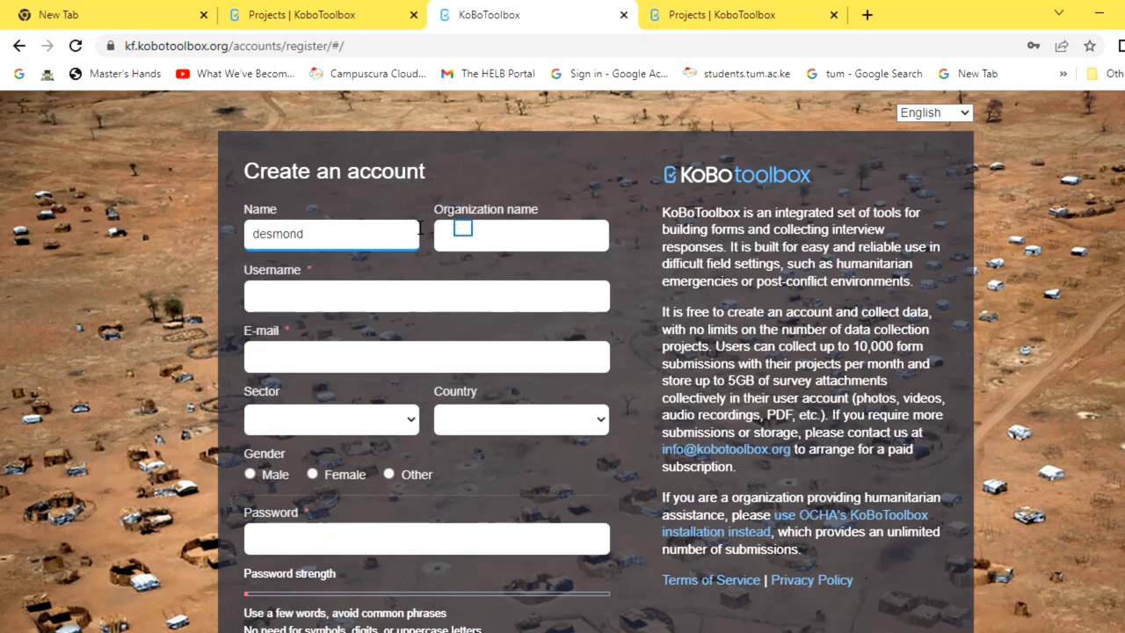
{"action": "left_click", "coordinate": [464, 230]}
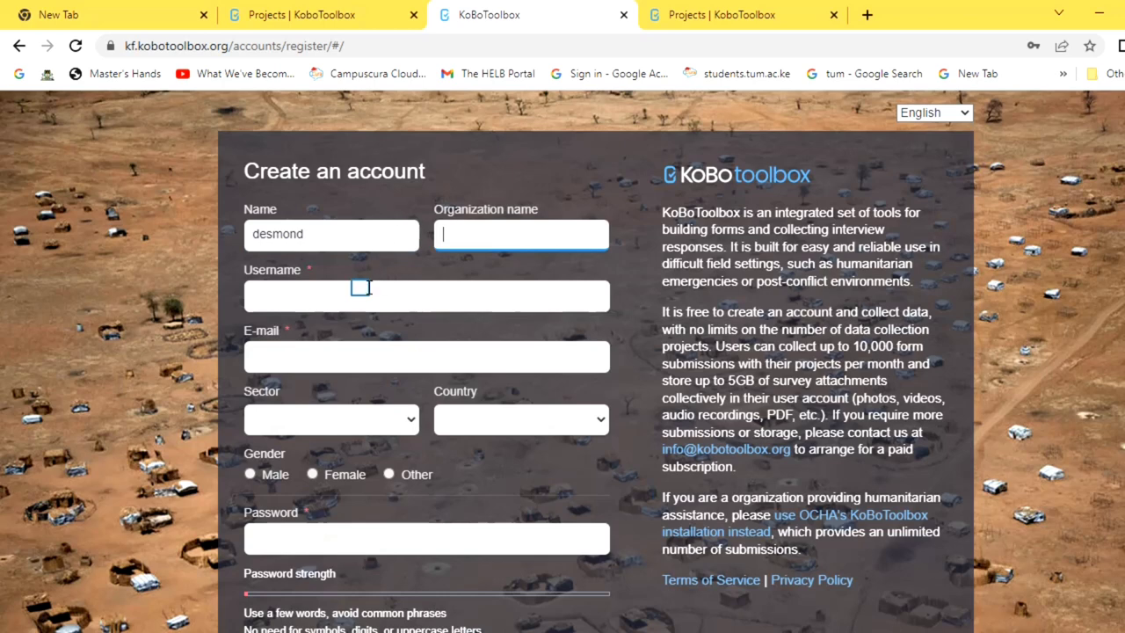
Step: Fill in the username and the user's e-mail address, correcting a typo in the e-mail
{"action": "left_click", "coordinate": [410, 296]}
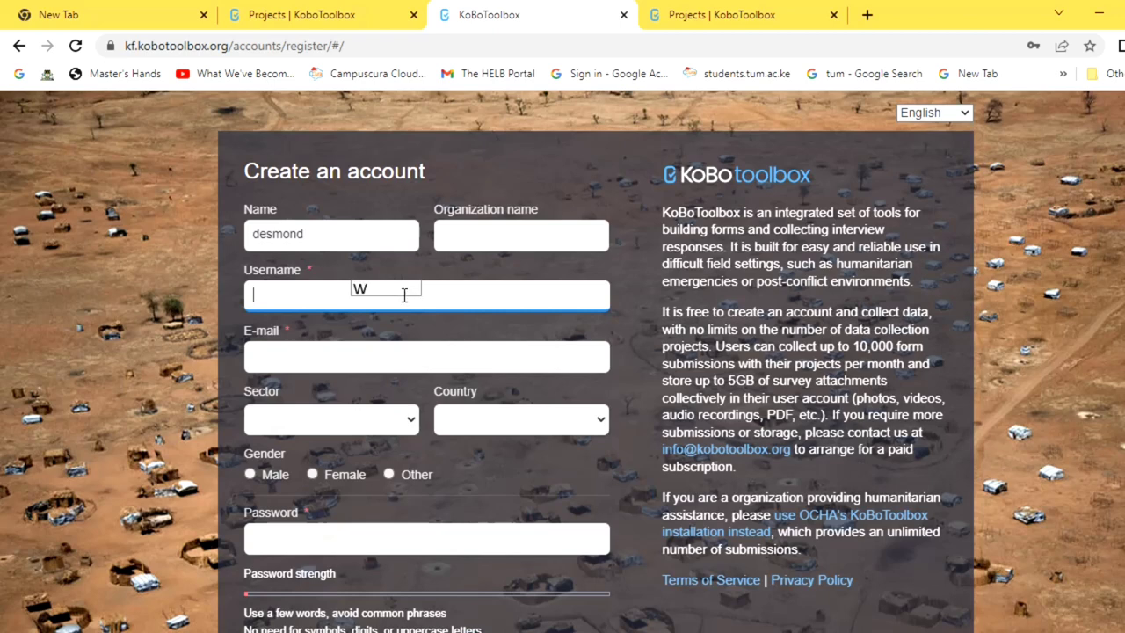
{"action": "type", "text": "a"}
{"action": "type", "text": "t"}
{"action": "type", "text": "u"}
{"action": "type", "text": "l"}
{"action": "type", "text": "a"}
{"action": "type", "text": "0"}
{"action": "type", "text": "1"}
{"action": "left_click", "coordinate": [307, 356]}
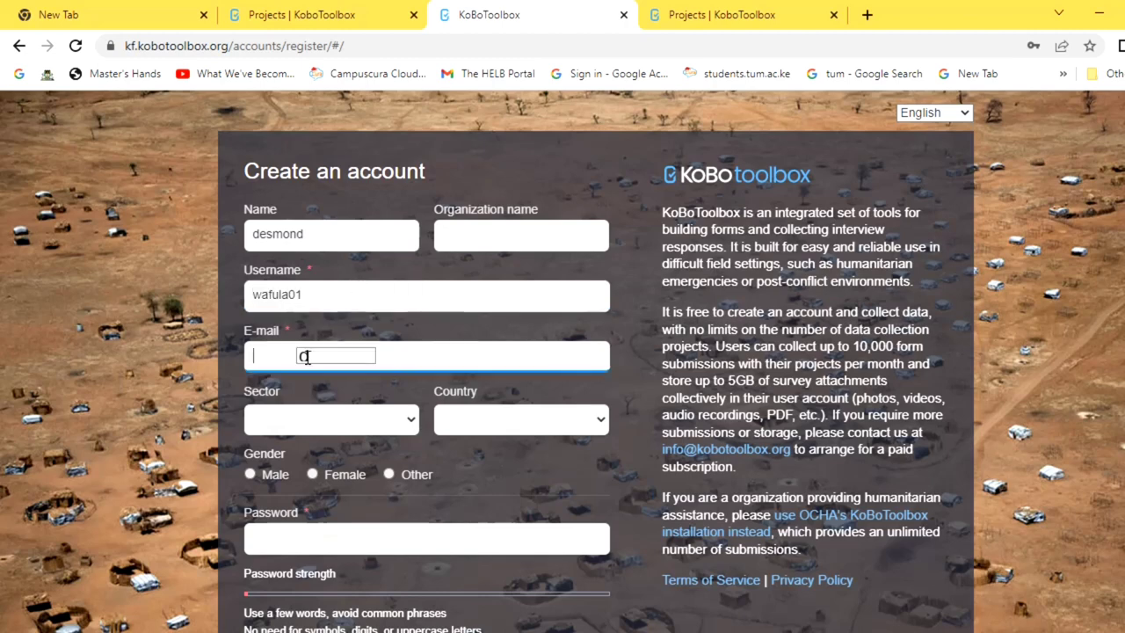
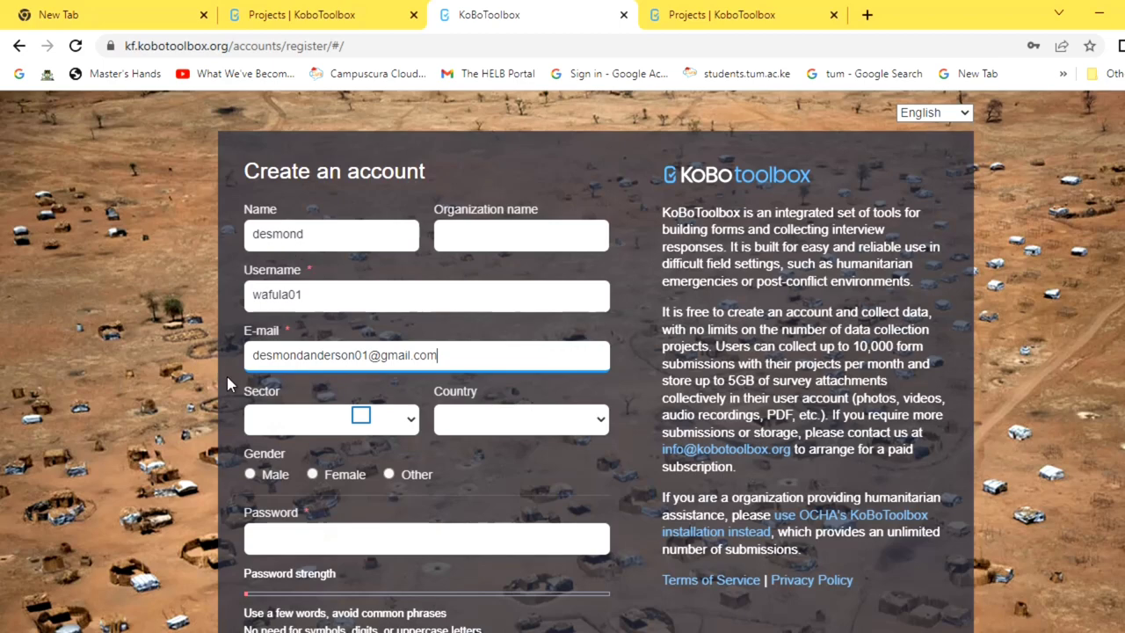
Step: Set the Sector to Humanitarian - Health
{"action": "left_click", "coordinate": [354, 422]}
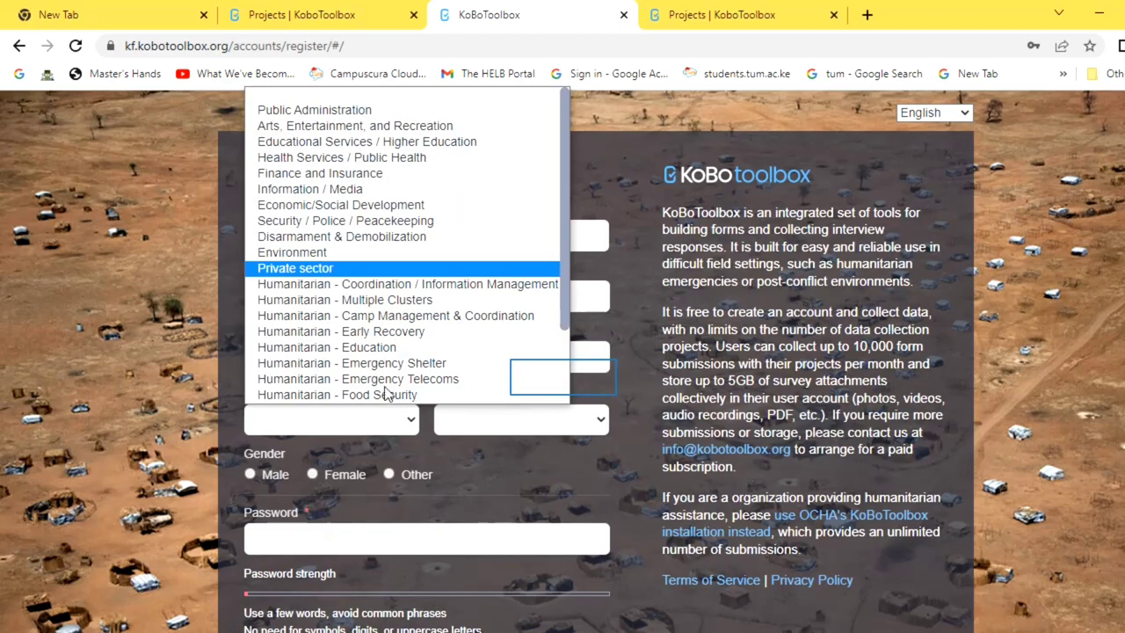
{"action": "left_click", "coordinate": [564, 376]}
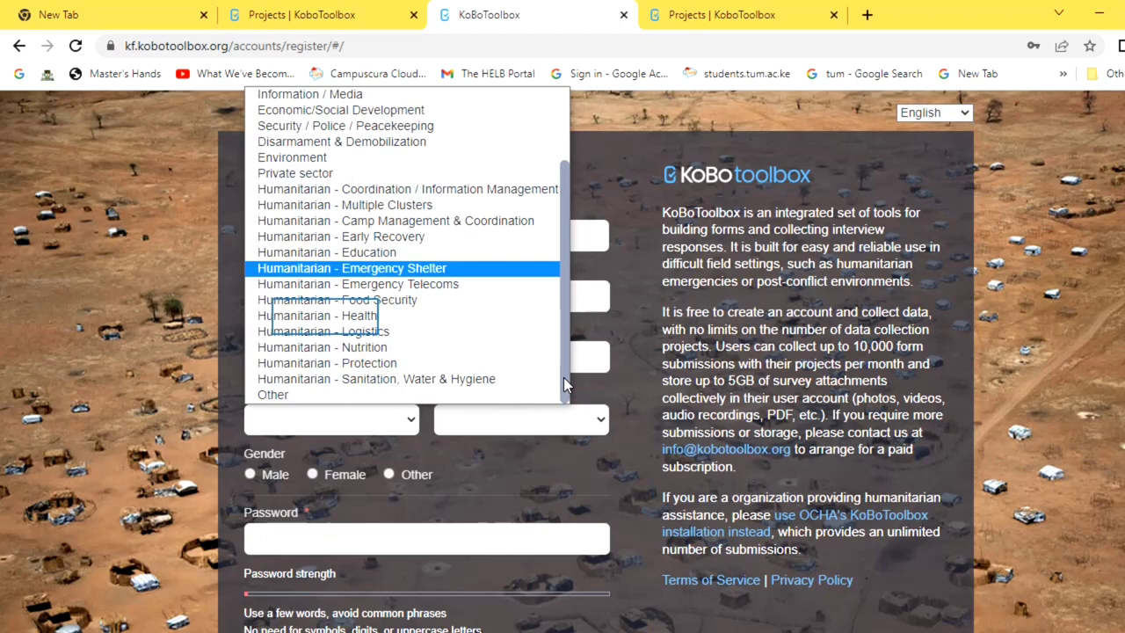
{"action": "left_click", "coordinate": [325, 318]}
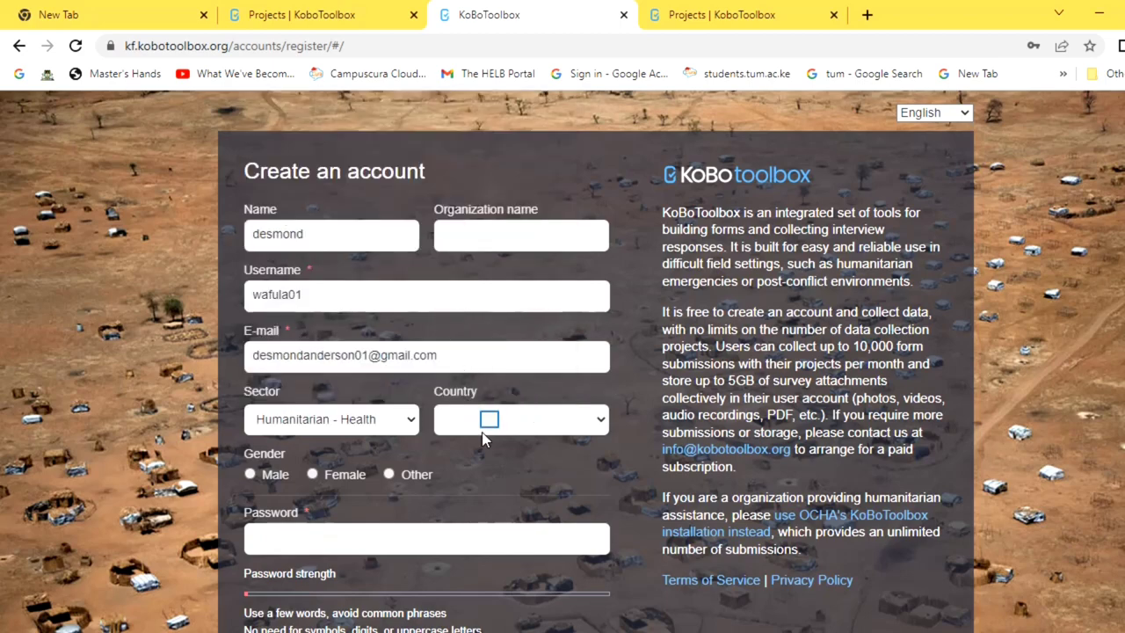
Step: Set the Country to Kenya
{"action": "left_click", "coordinate": [482, 437]}
{"action": "type", "text": "k"}
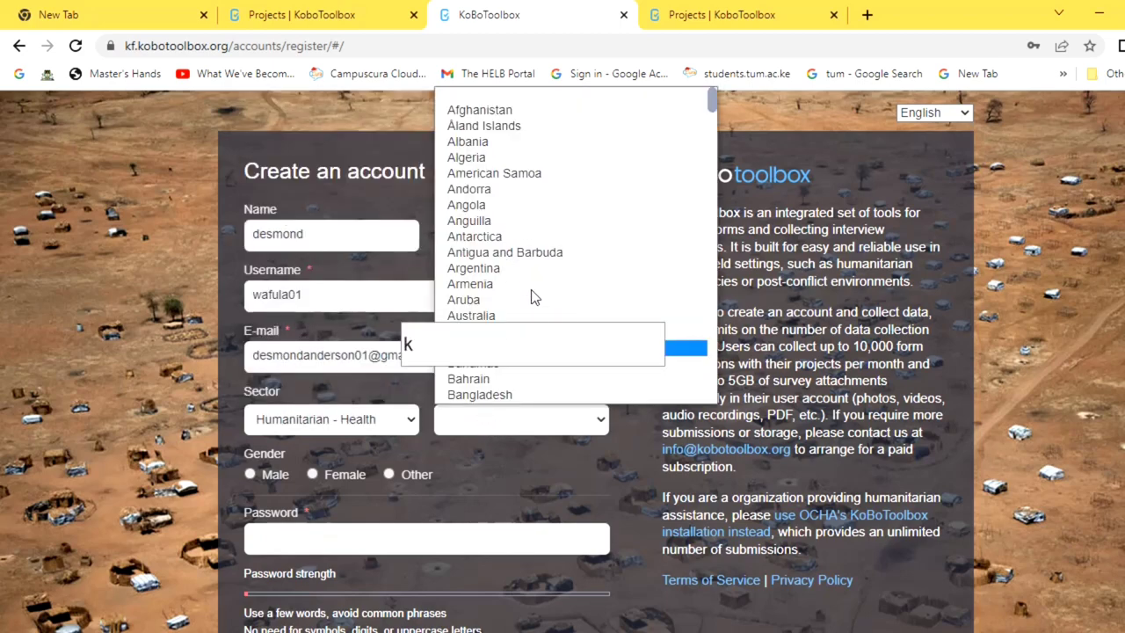
{"action": "type", "text": "enykenya"}
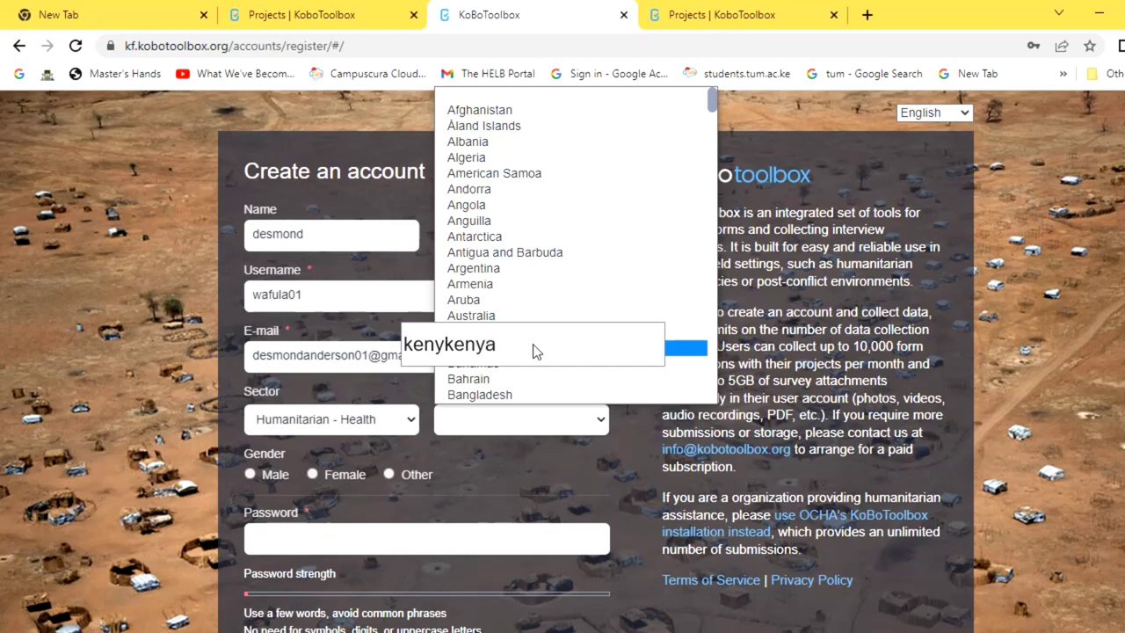
{"action": "key", "text": "Down"}
{"action": "key", "text": "Down"}
{"action": "key", "text": "Down"}
{"action": "key", "text": "Down"}
{"action": "key", "text": "Down"}
{"action": "key", "text": "Down"}
{"action": "key", "text": "Down"}
{"action": "key", "text": "Down"}
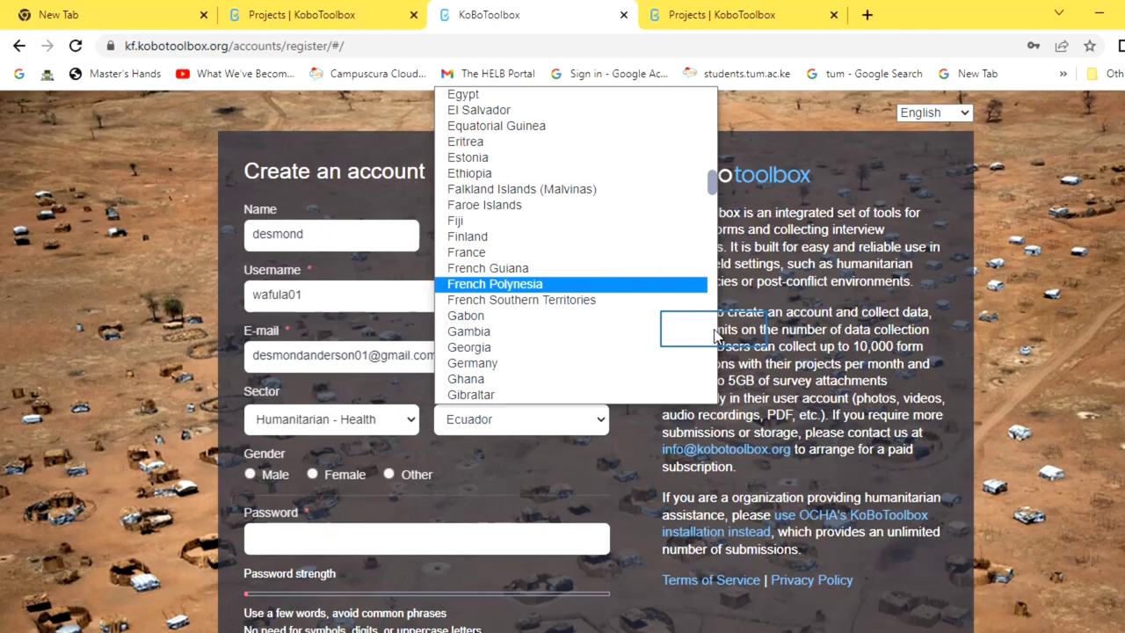
{"action": "key", "text": "k"}
{"action": "key", "text": "k"}
{"action": "key", "text": "k"}
{"action": "key", "text": "k"}
{"action": "key", "text": "k"}
{"action": "key", "text": "k"}
{"action": "key", "text": "k"}
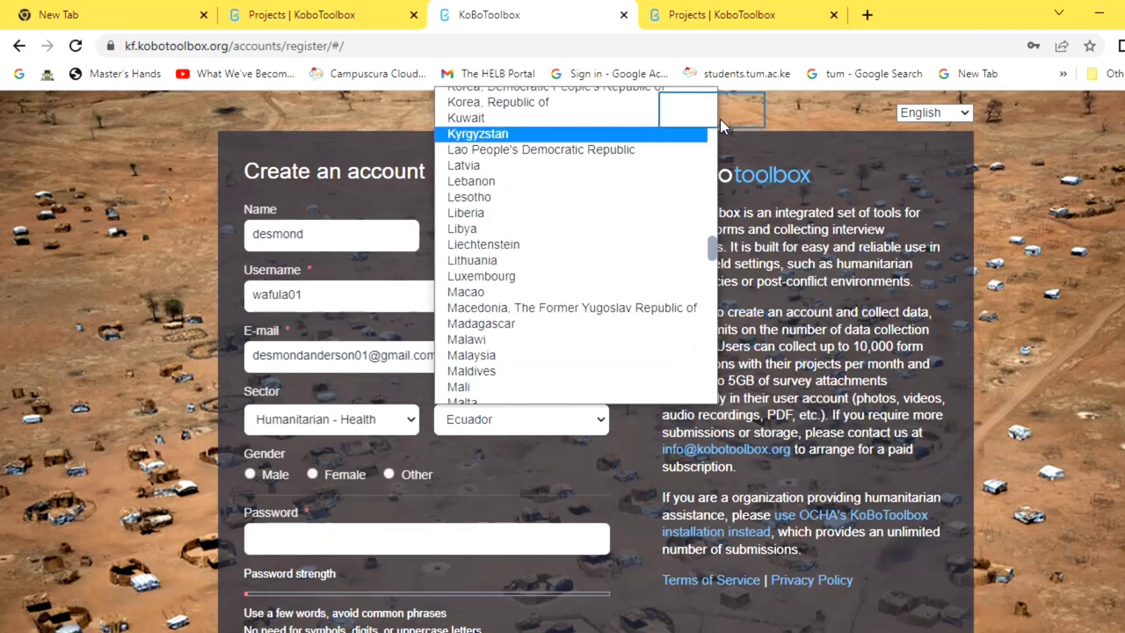
{"action": "key", "text": "j"}
{"action": "key", "text": "j"}
{"action": "key", "text": "j"}
{"action": "key", "text": "k"}
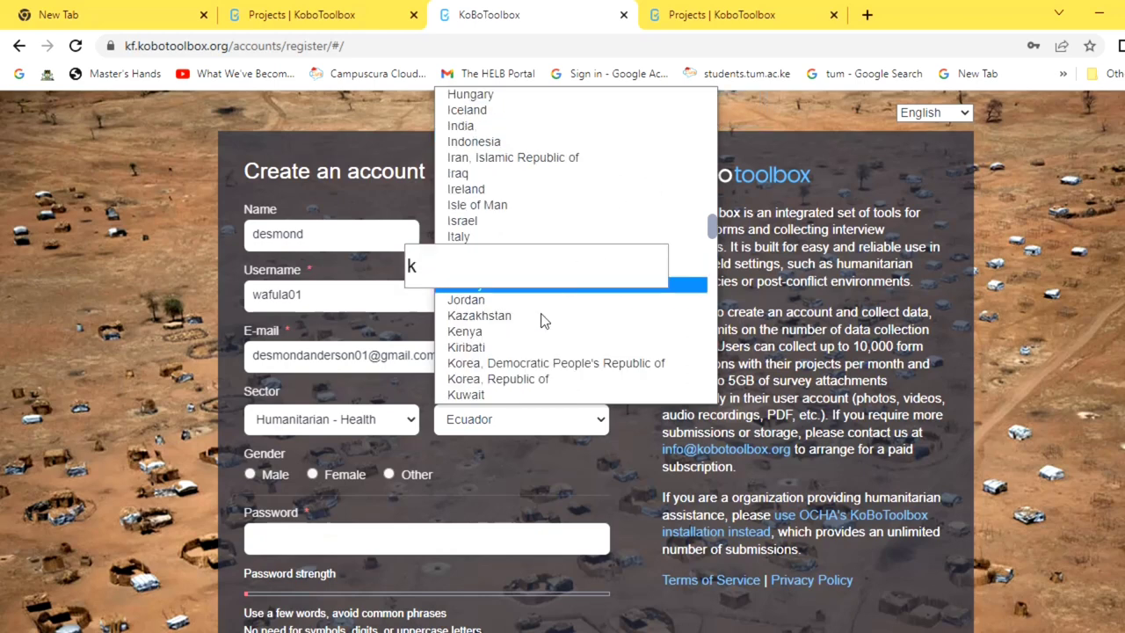
{"action": "key", "text": "e"}
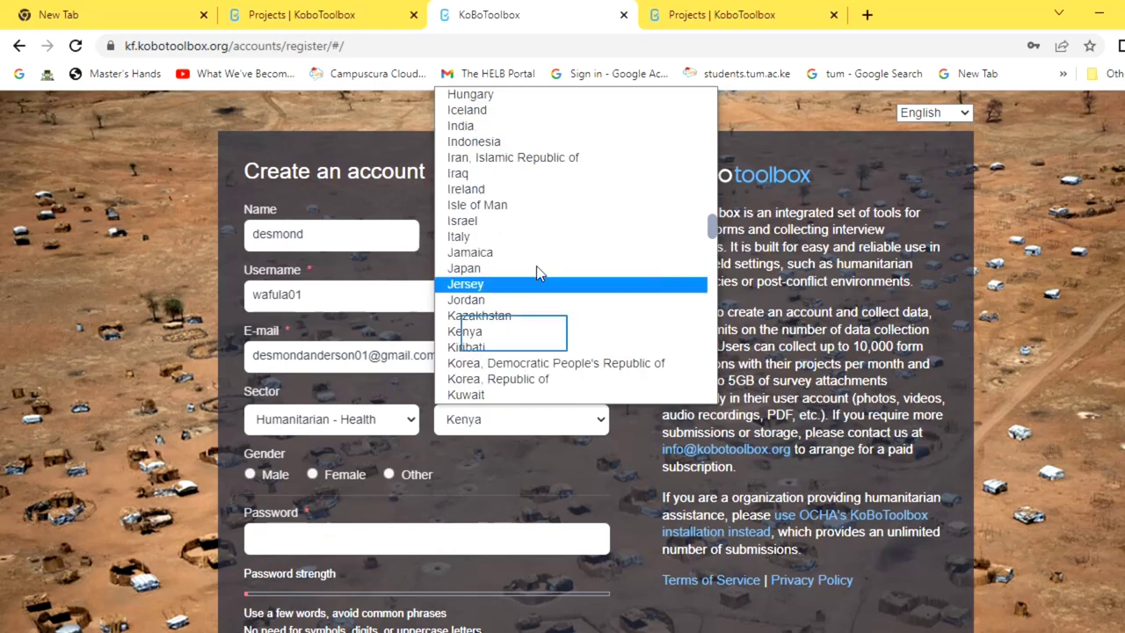
{"action": "left_click", "coordinate": [518, 333]}
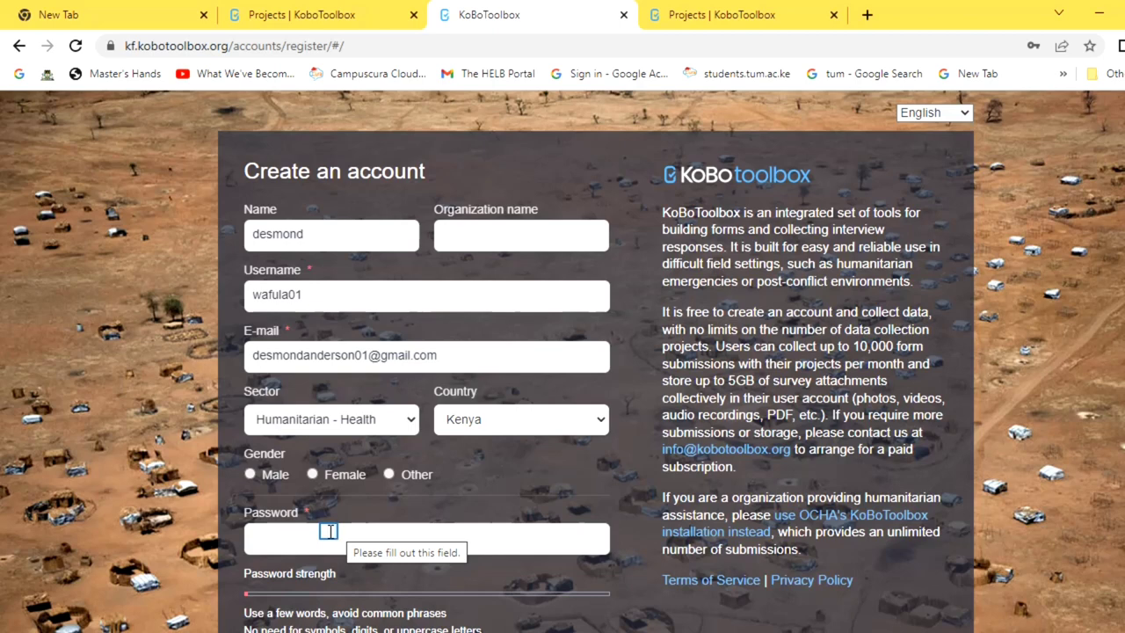
Step: Type the account password into the Password field until the strength bar is full
{"action": "left_click", "coordinate": [352, 532]}
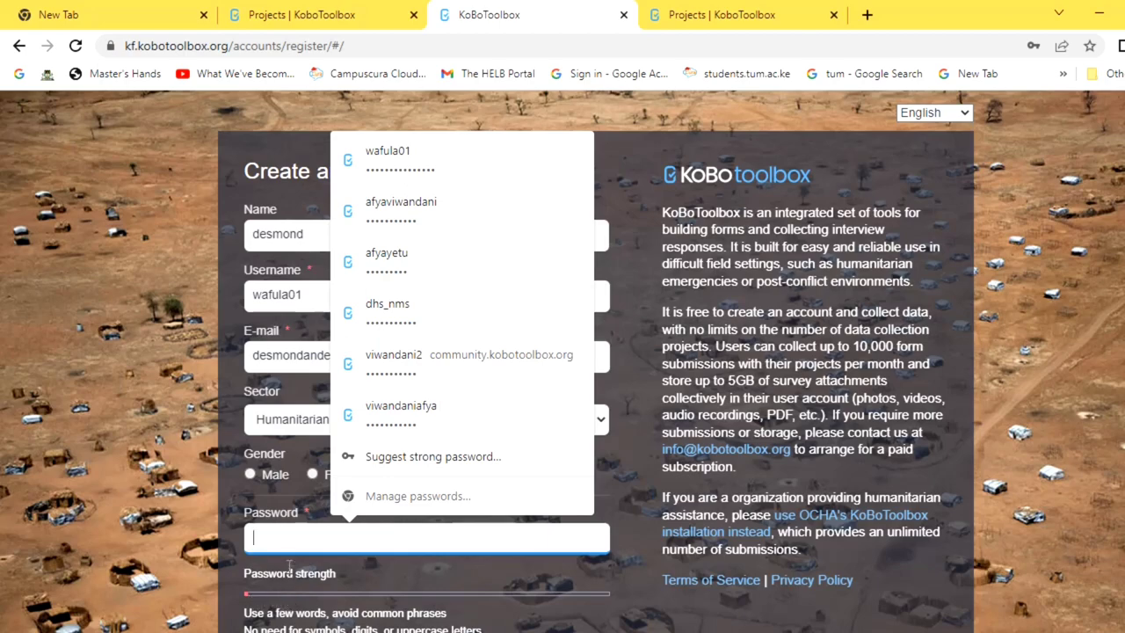
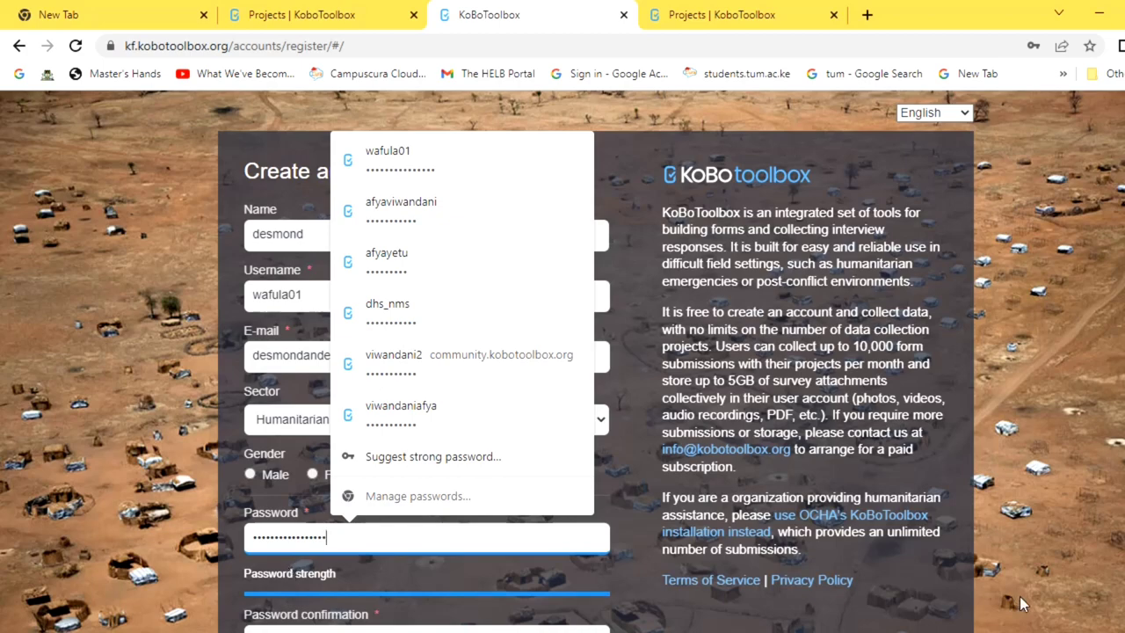
{"action": "scroll", "coordinate": [290, 571], "scroll_direction": "down", "scroll_amount": 2}
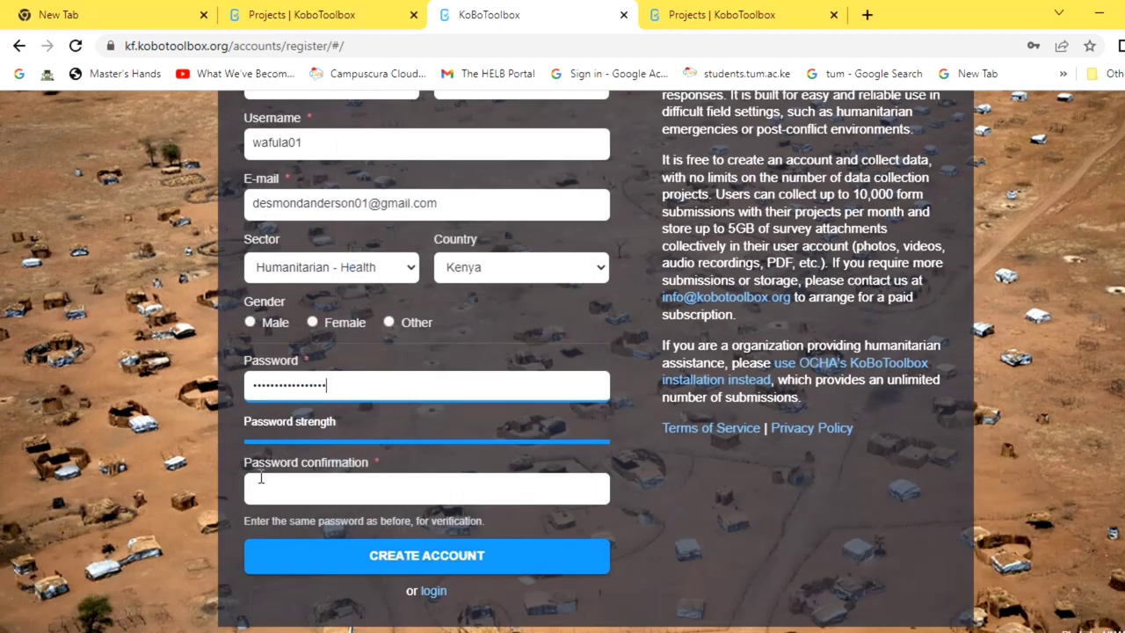
Step: Repeat the password in Password confirmation, then switch to the empty 'Projects | KoboToolbox' tab
{"action": "left_click", "coordinate": [268, 483]}
{"action": "type", "text": "••••••••••••"}
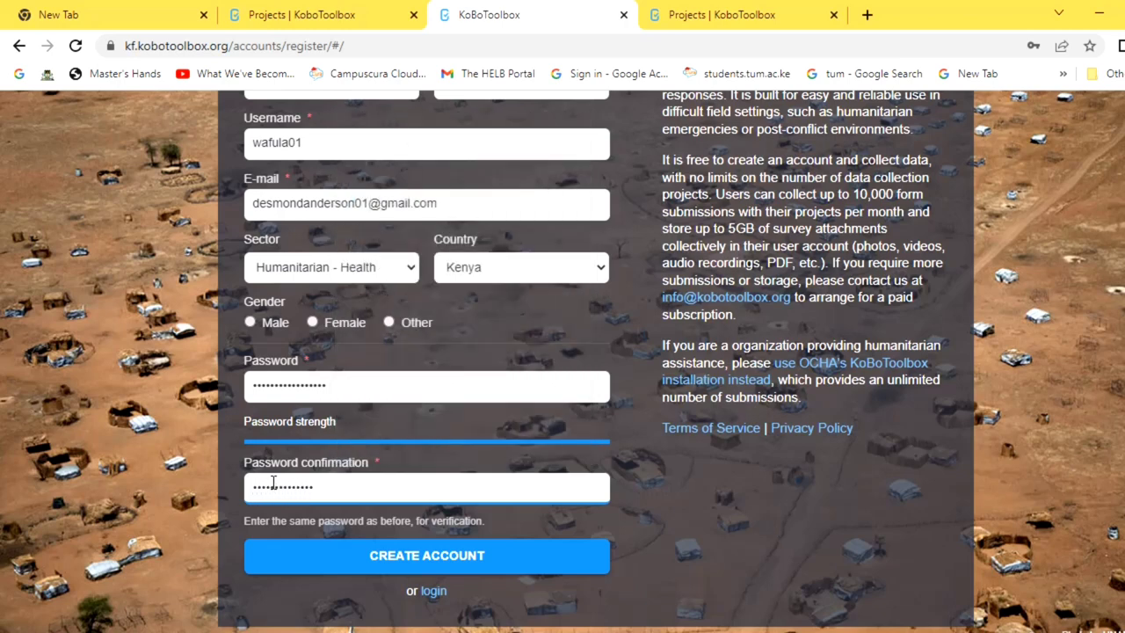
{"action": "type", "text": "••"}
{"action": "left_click", "coordinate": [712, 15]}
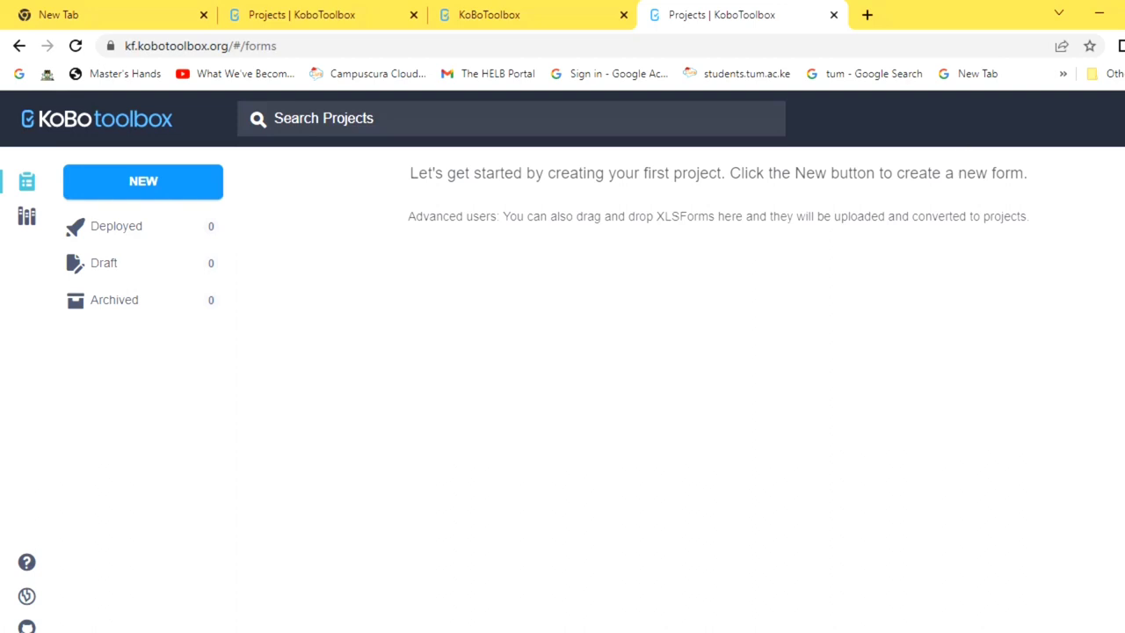
{"action": "left_click", "coordinate": [1118, 118]}
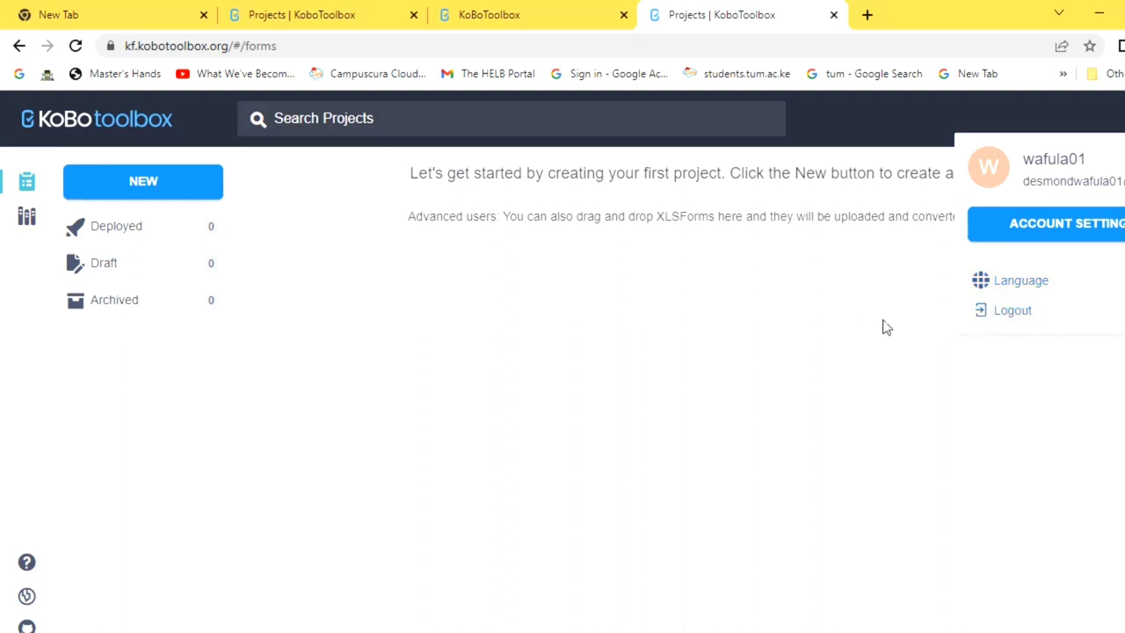
{"action": "left_click", "coordinate": [486, 328]}
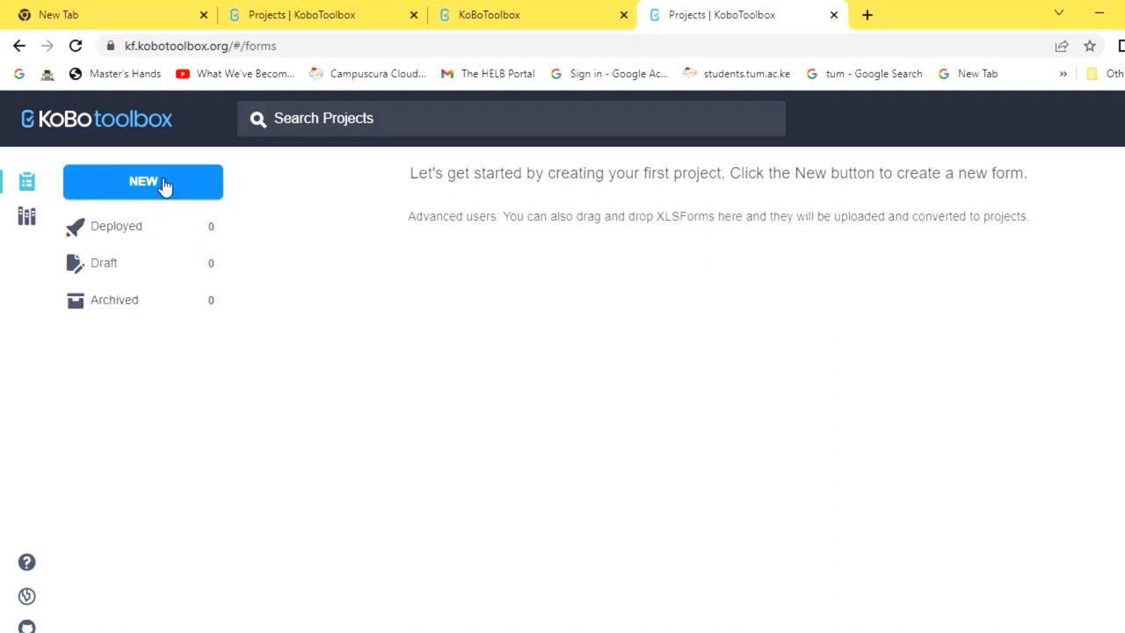
{"action": "left_click", "coordinate": [163, 184]}
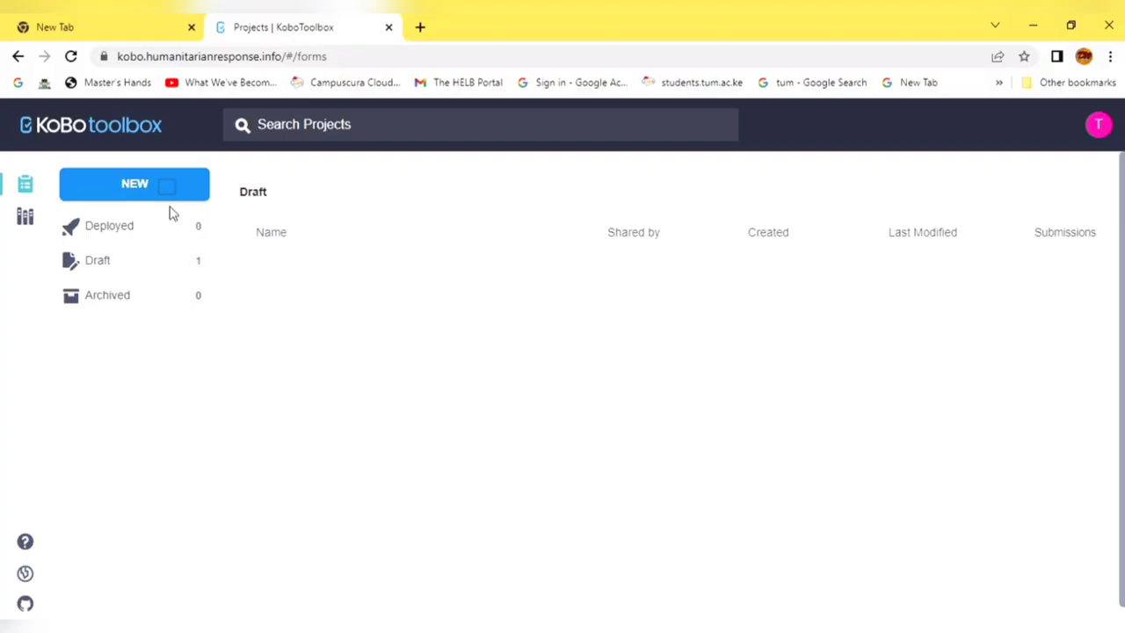
Step: Start a new blank project from scratch and name it 'WATER POINTS IN TUDOR'
{"action": "left_click", "coordinate": [168, 191]}
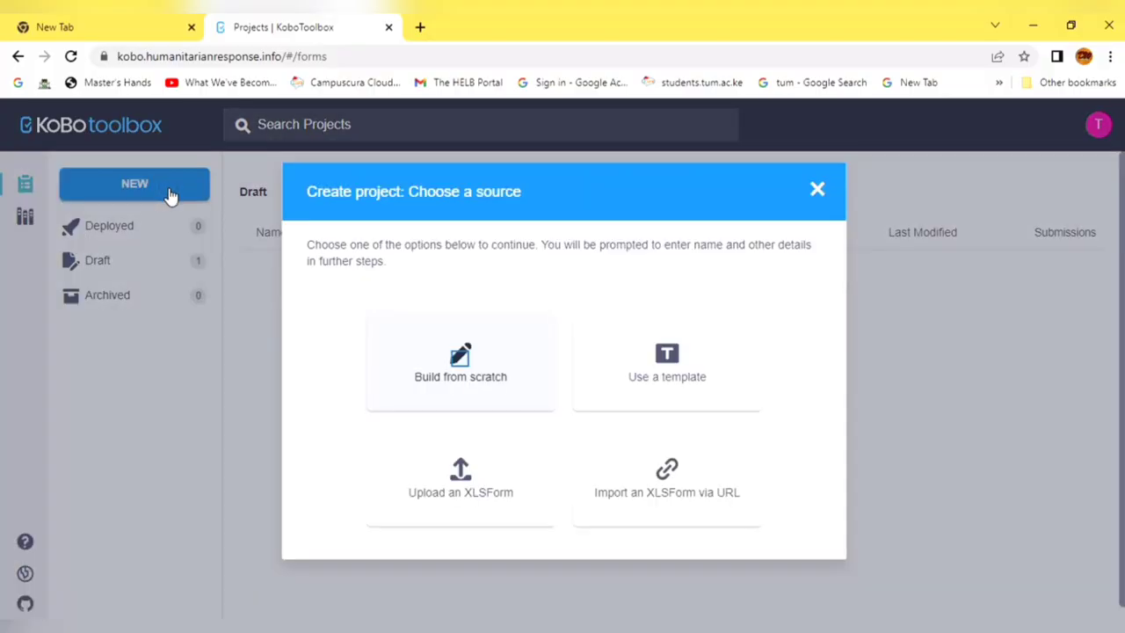
{"action": "left_click", "coordinate": [460, 372]}
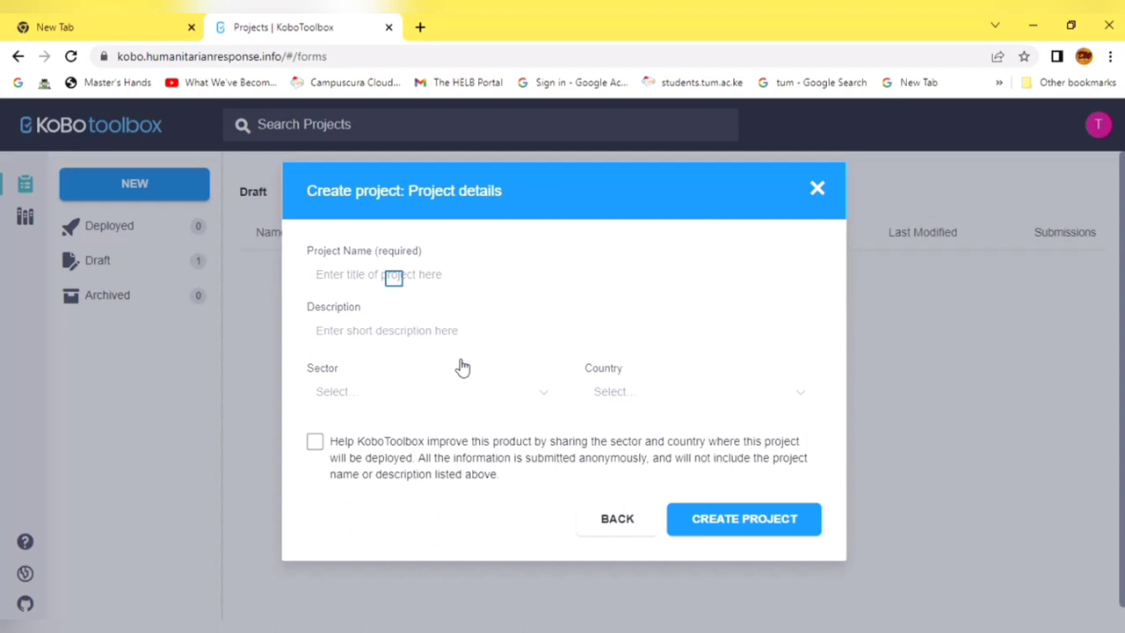
{"action": "left_click", "coordinate": [396, 278]}
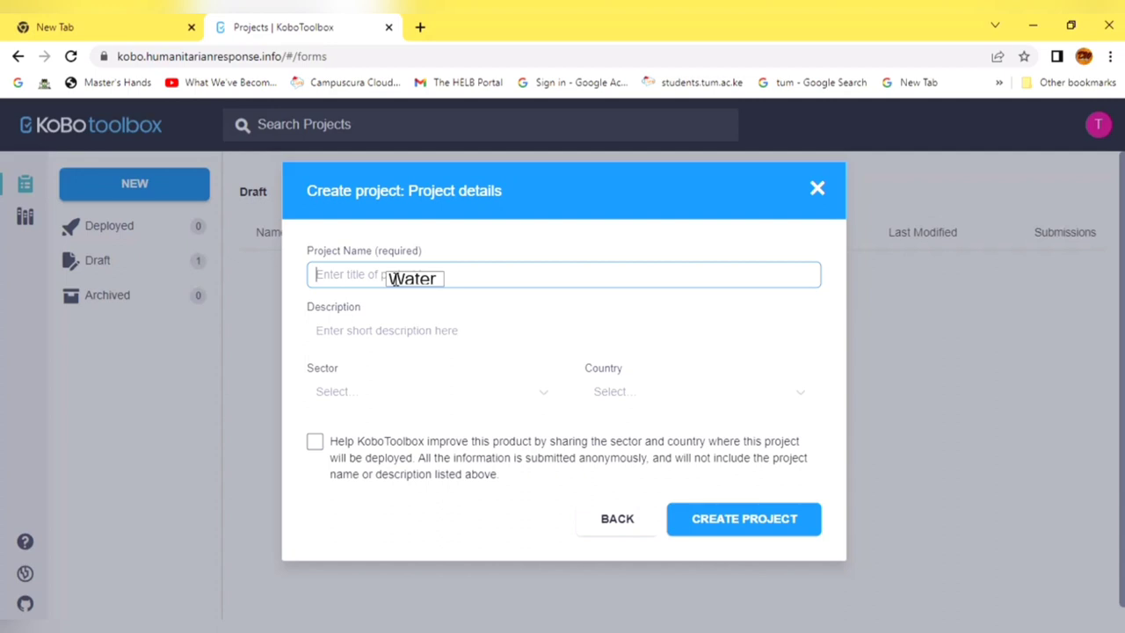
{"action": "type", "text": "Water o"}
{"action": "key", "text": "BackSpace"}
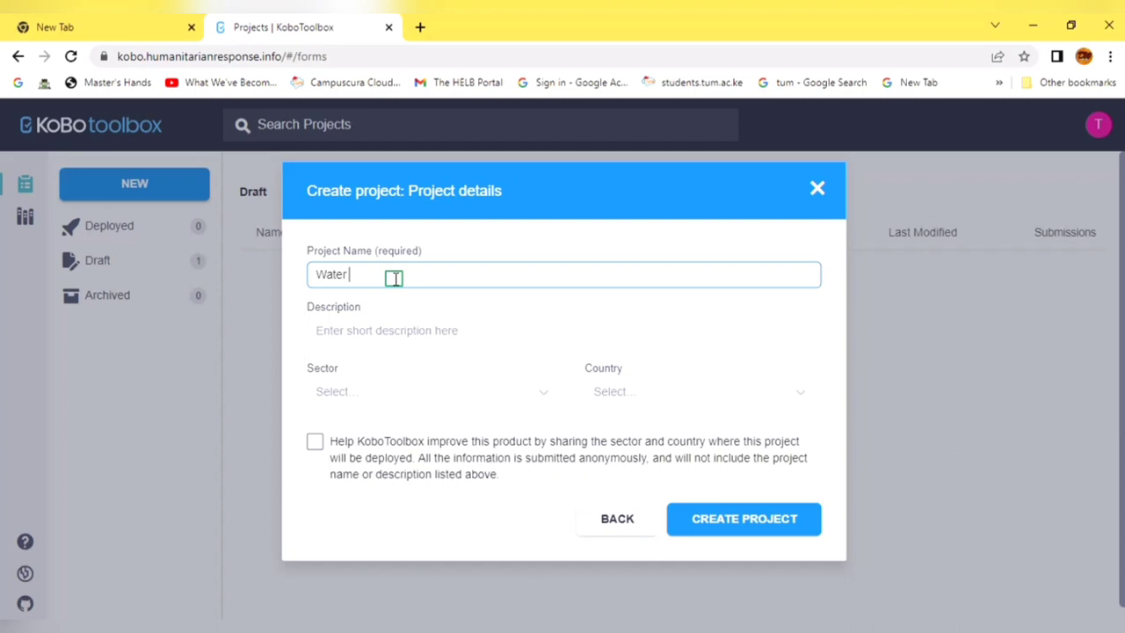
{"action": "key", "text": "BackSpace"}
{"action": "key", "text": "BackSpace"}
{"action": "key", "text": "BackSpace"}
{"action": "key", "text": "BackSpace"}
{"action": "type", "text": "R POINTS IN T"}
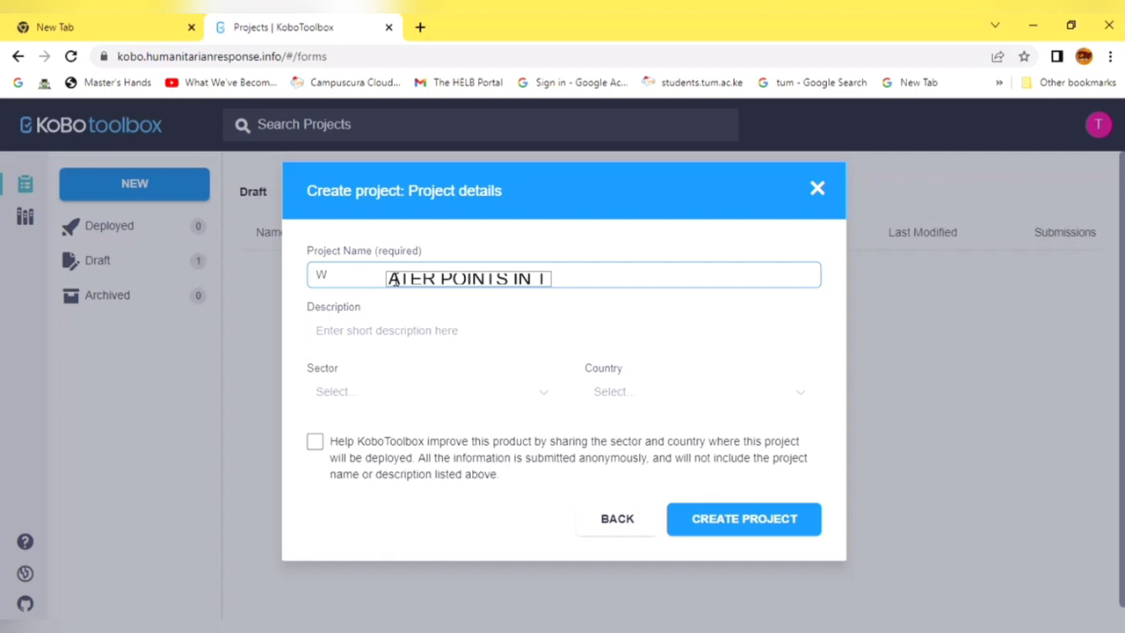
{"action": "type", "text": "UDOR"}
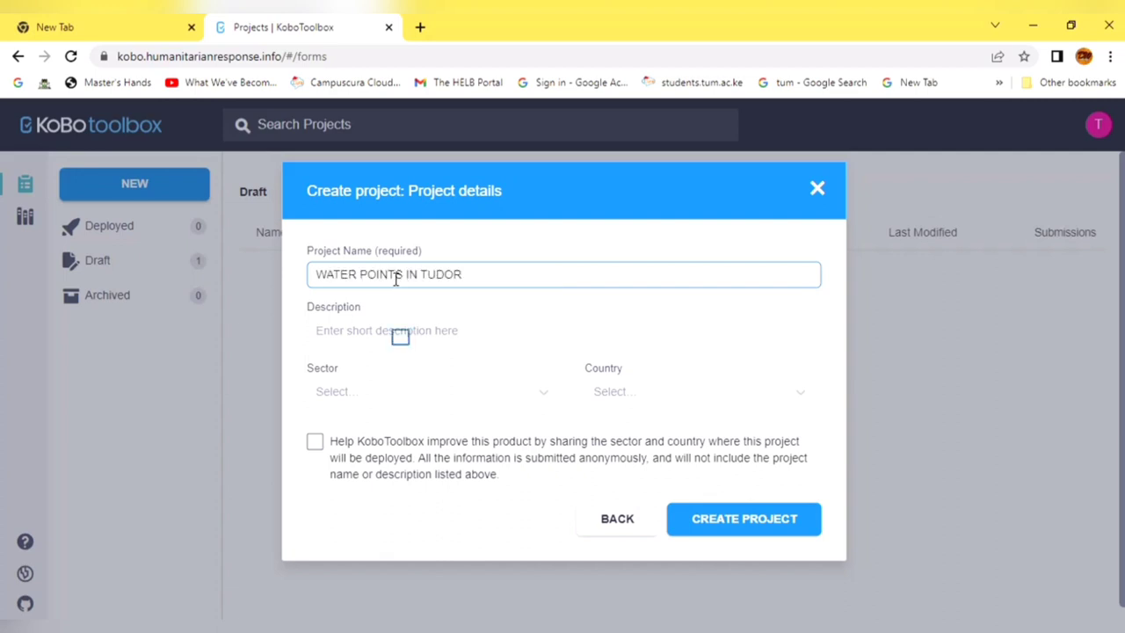
Step: Enter the description 'Water Points' and set the sector to Health Services / Public Health
{"action": "left_click", "coordinate": [400, 338]}
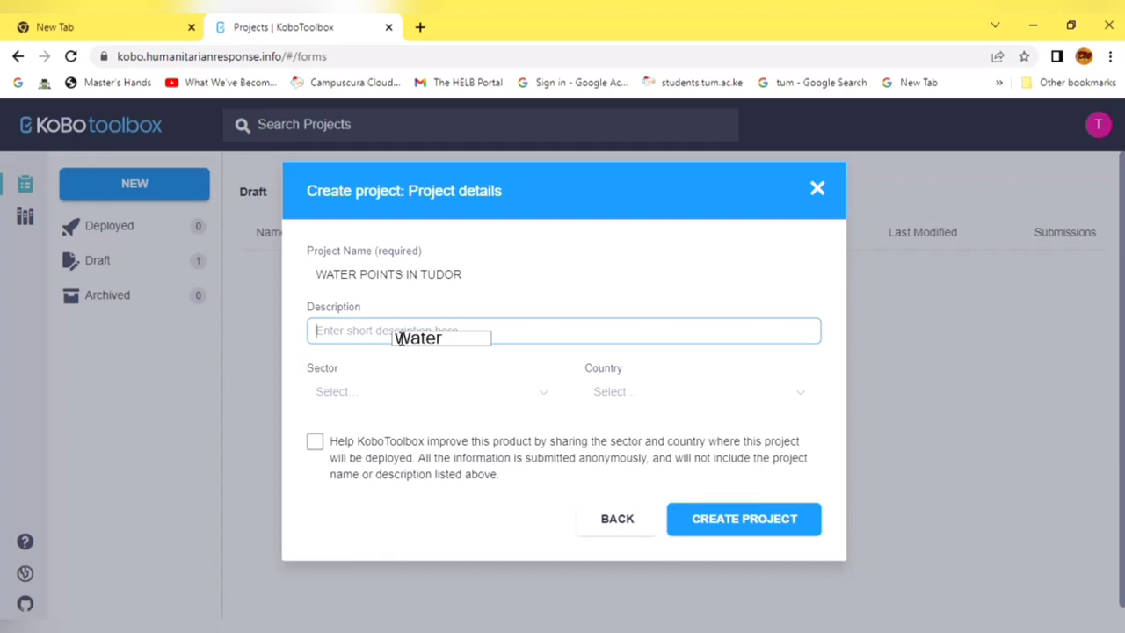
{"action": "type", "text": "Water Points"}
{"action": "left_click", "coordinate": [475, 397]}
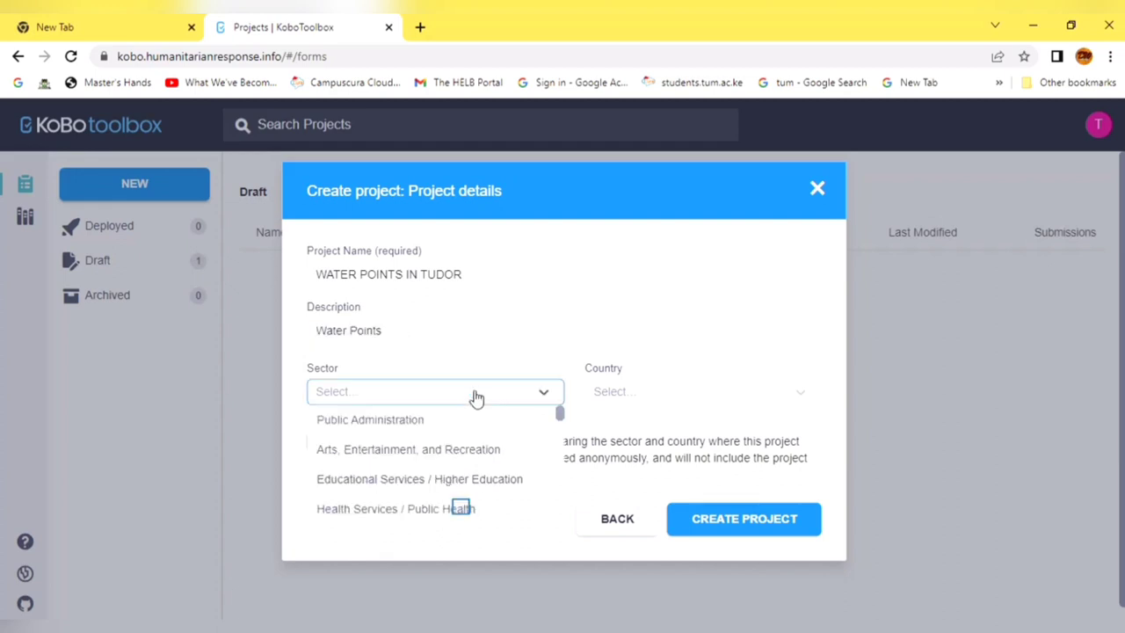
{"action": "left_click", "coordinate": [460, 517]}
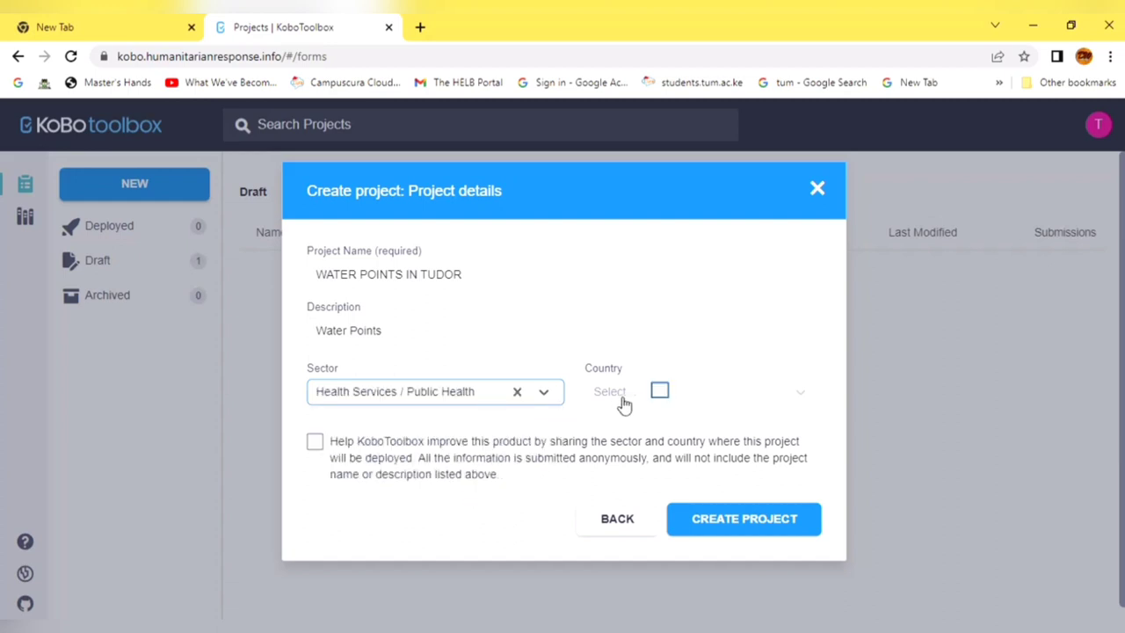
Step: Set the country to Kenya, leave sector/country sharing unchecked, and create the project
{"action": "left_click", "coordinate": [657, 397]}
{"action": "type", "text": "Kenya"}
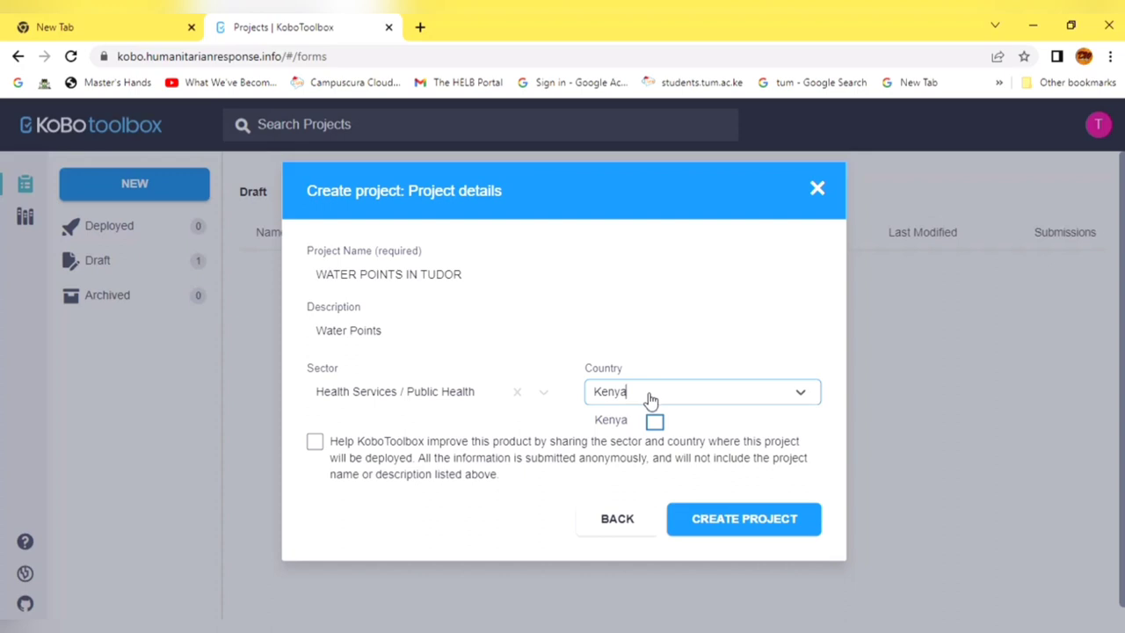
{"action": "left_click", "coordinate": [655, 424]}
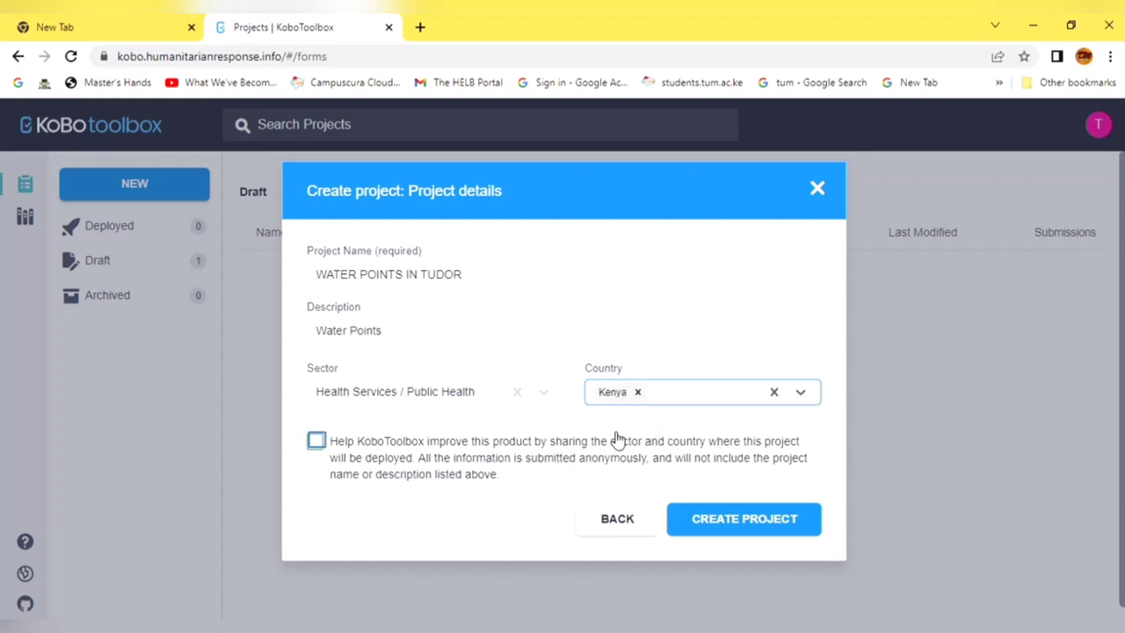
{"action": "left_click", "coordinate": [316, 442]}
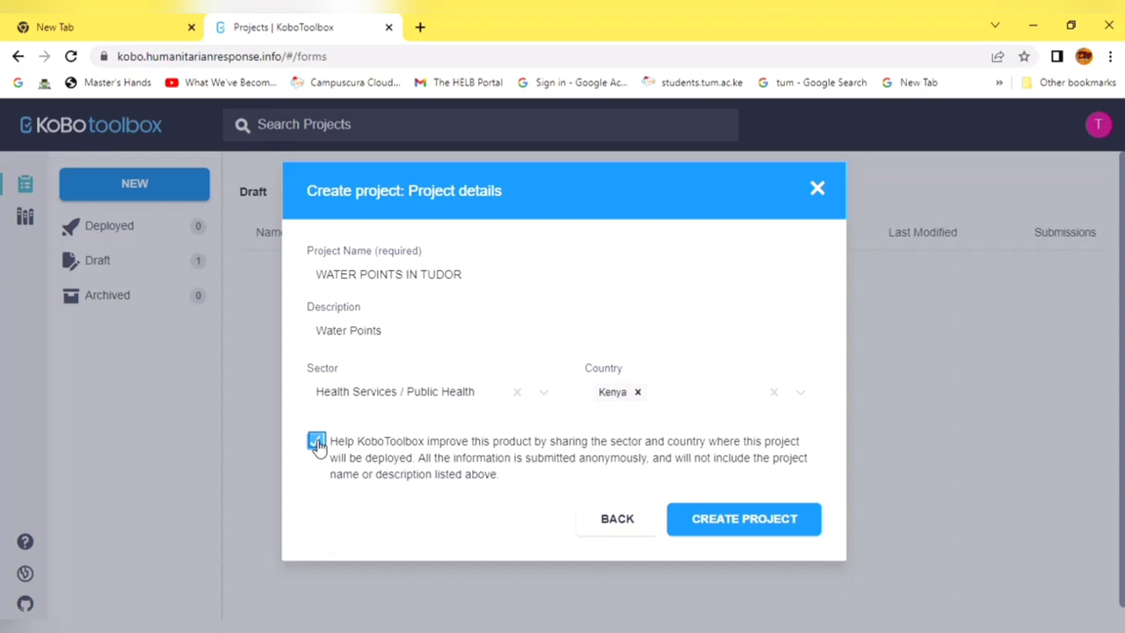
{"action": "left_click", "coordinate": [316, 442]}
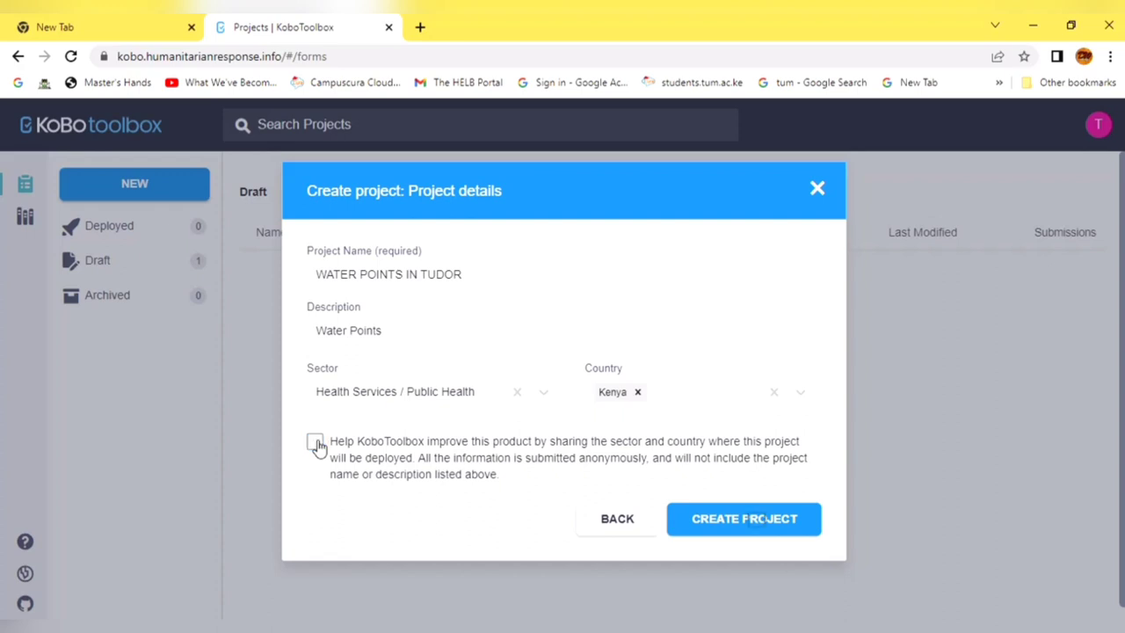
{"action": "left_click", "coordinate": [763, 524]}
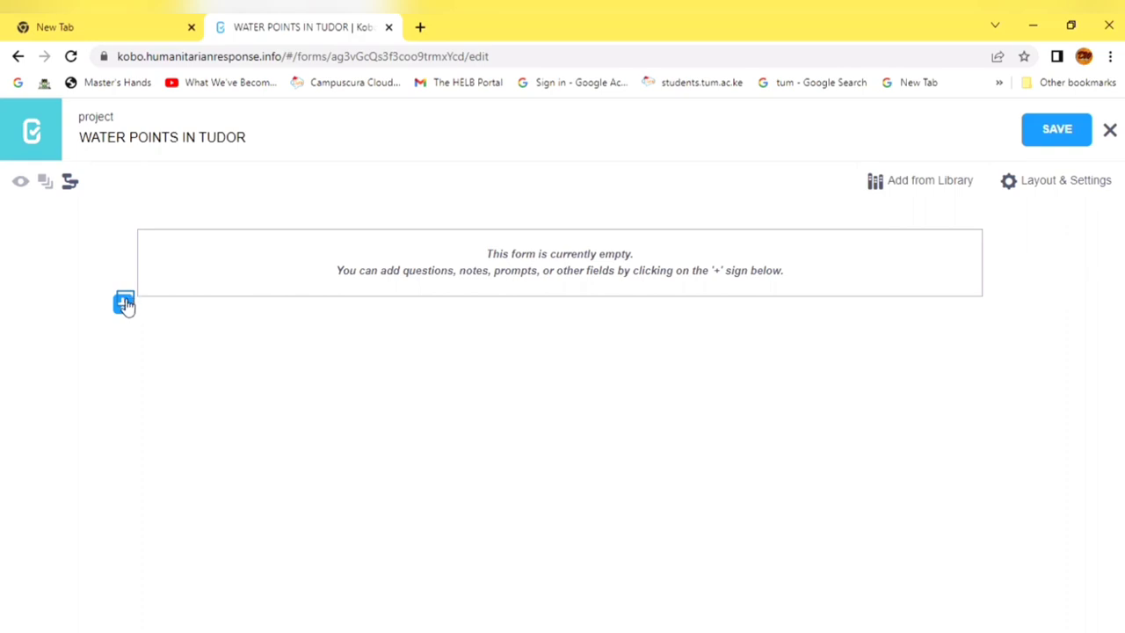
Step: Add the form's first question with the label 'Today's date', ready to pick its type
{"action": "left_click", "coordinate": [125, 303]}
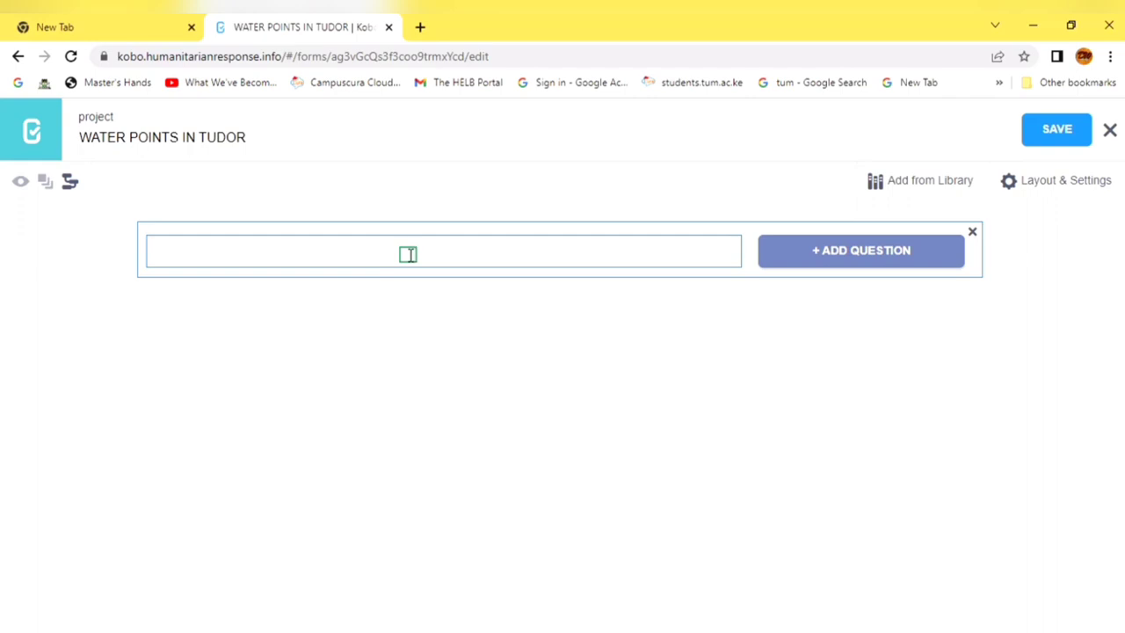
{"action": "left_click", "coordinate": [407, 254]}
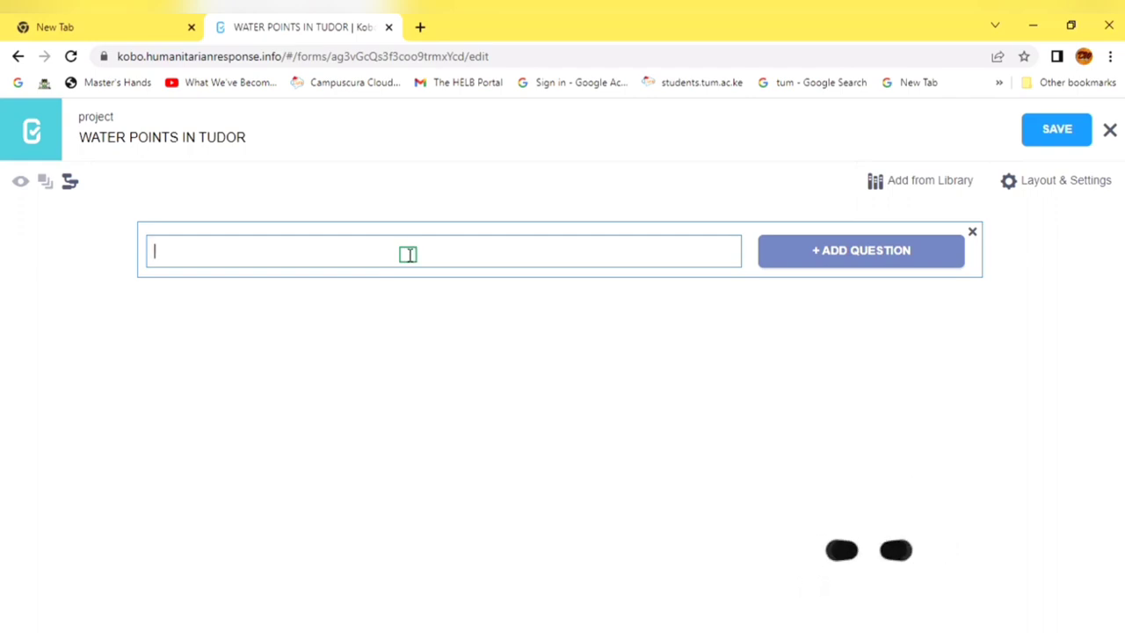
{"action": "type", "text": "To"}
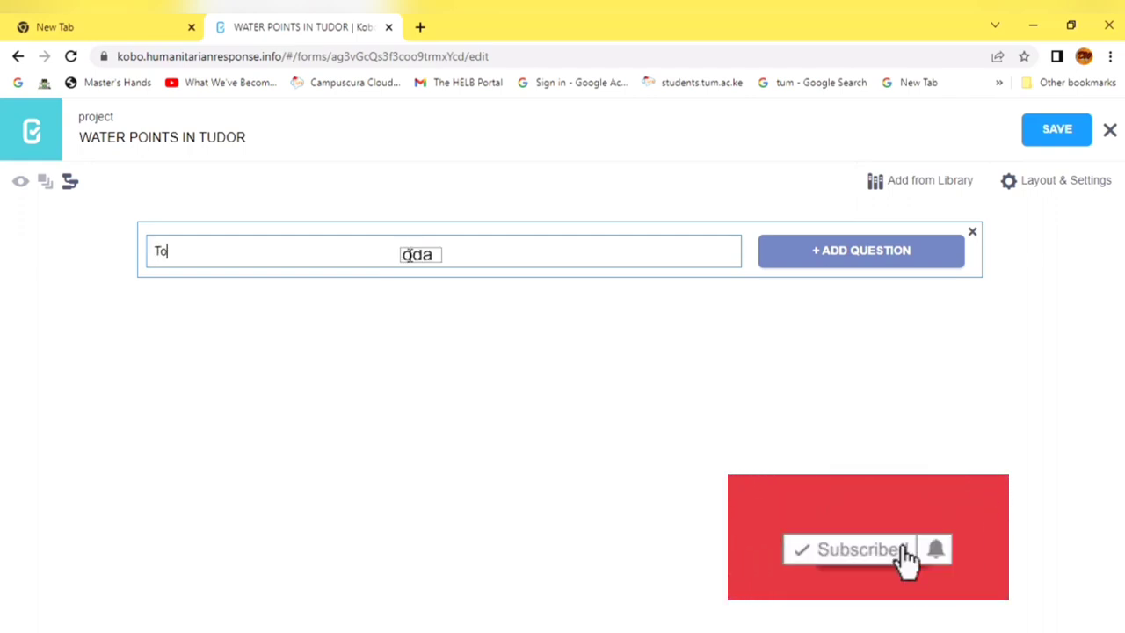
{"action": "type", "text": "days"}
{"action": "key", "text": "BackSpace"}
{"action": "type", "text": "dat"}
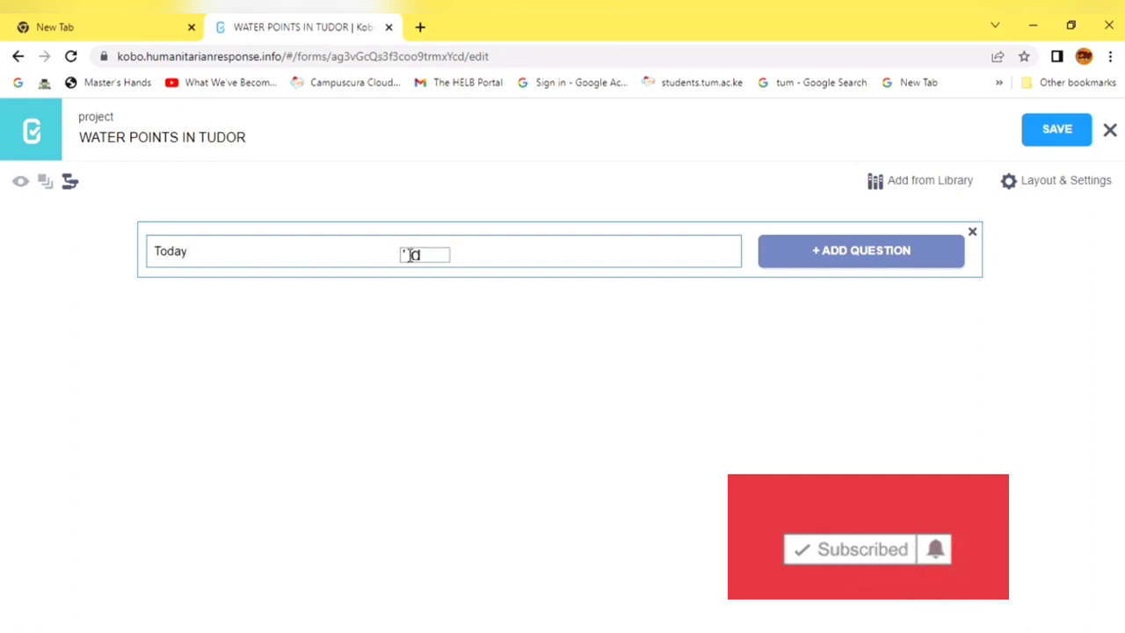
{"action": "type", "text": "e"}
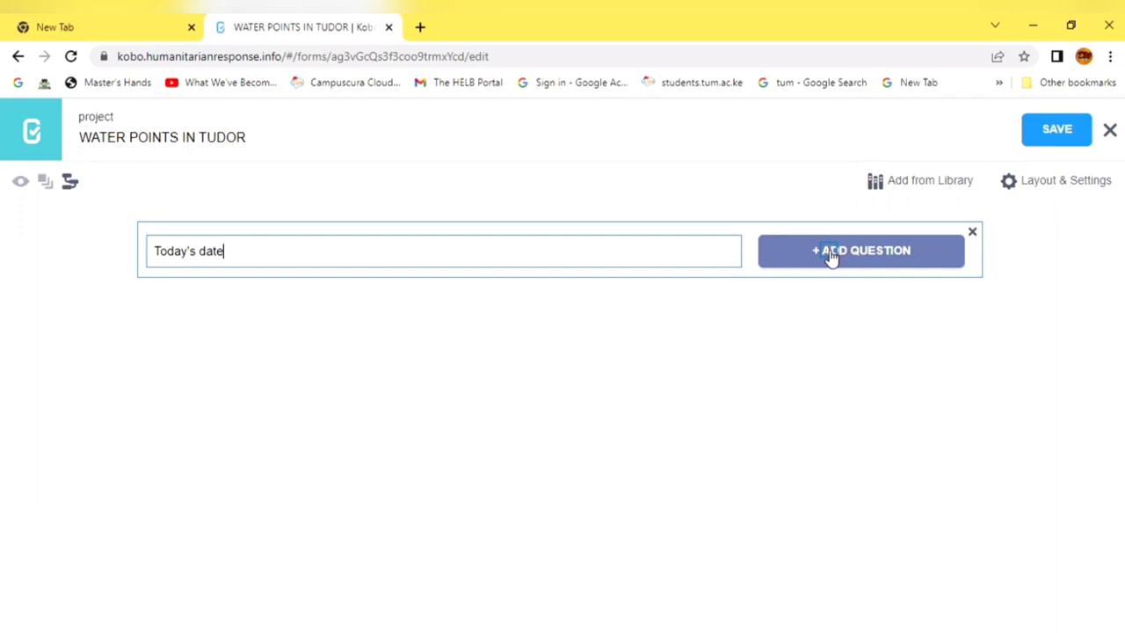
{"action": "left_click", "coordinate": [829, 256]}
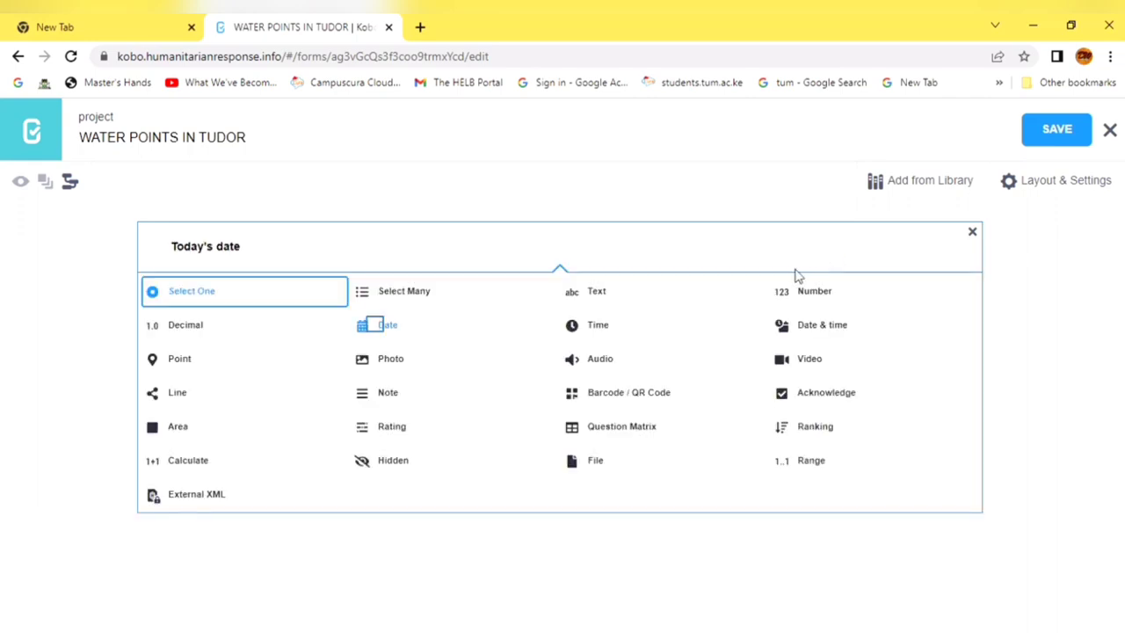
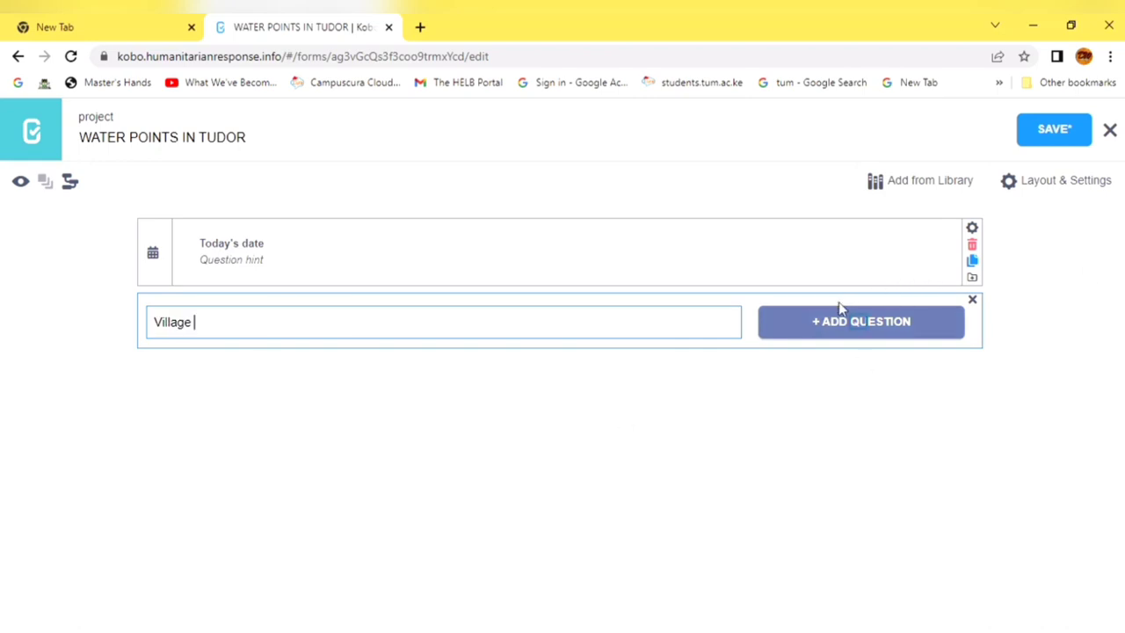
Step: Make Village a Select One question with options Manyimbo, Kaachonjo and Moroto
{"action": "left_click", "coordinate": [874, 325]}
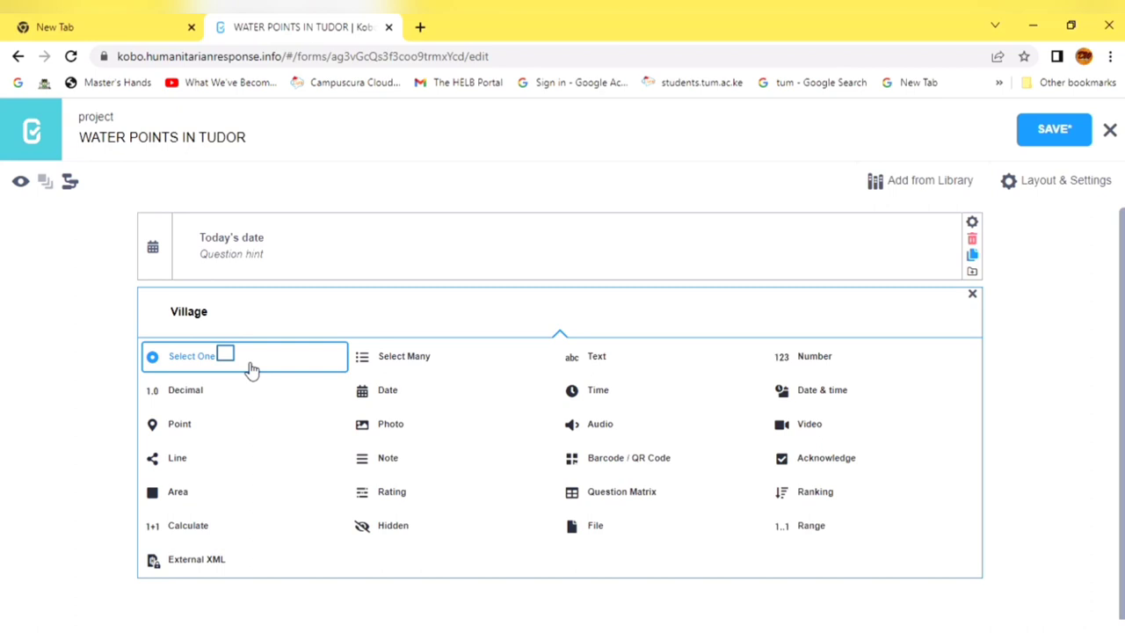
{"action": "left_click", "coordinate": [252, 369]}
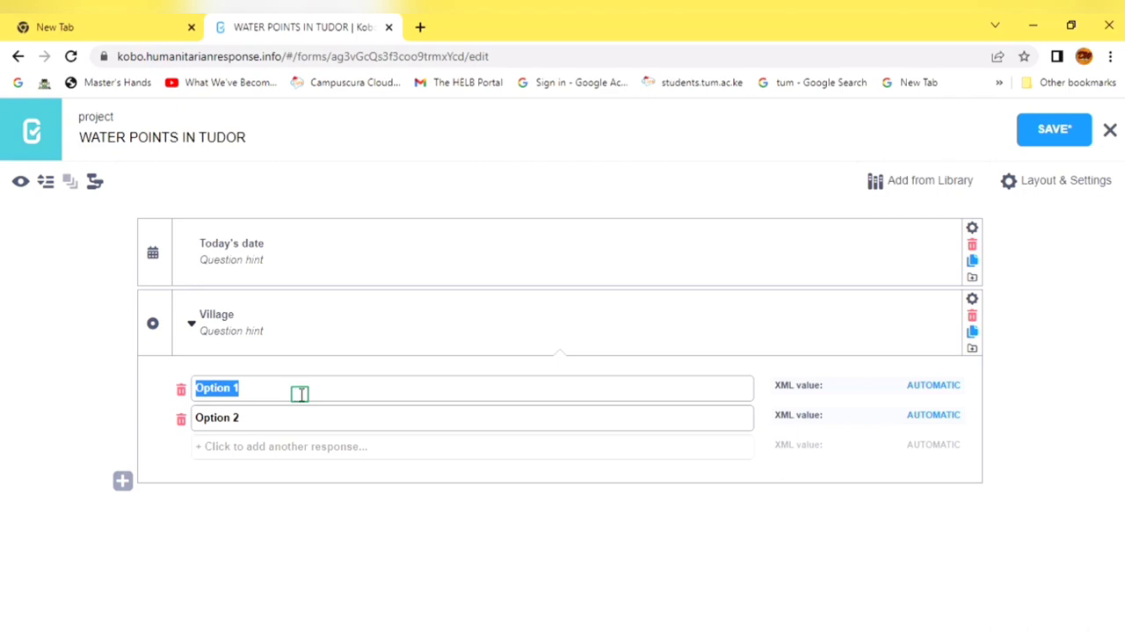
{"action": "key", "text": "BackSpace"}
{"action": "type", "text": "Ma"}
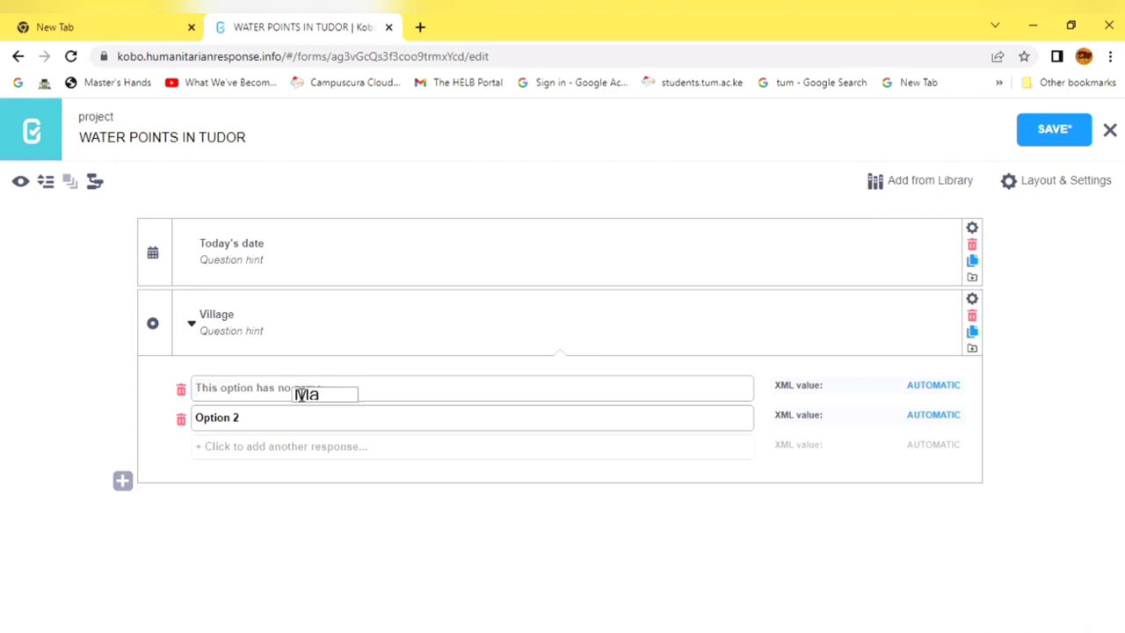
{"action": "type", "text": "nvim"}
{"action": "type", "text": "bo"}
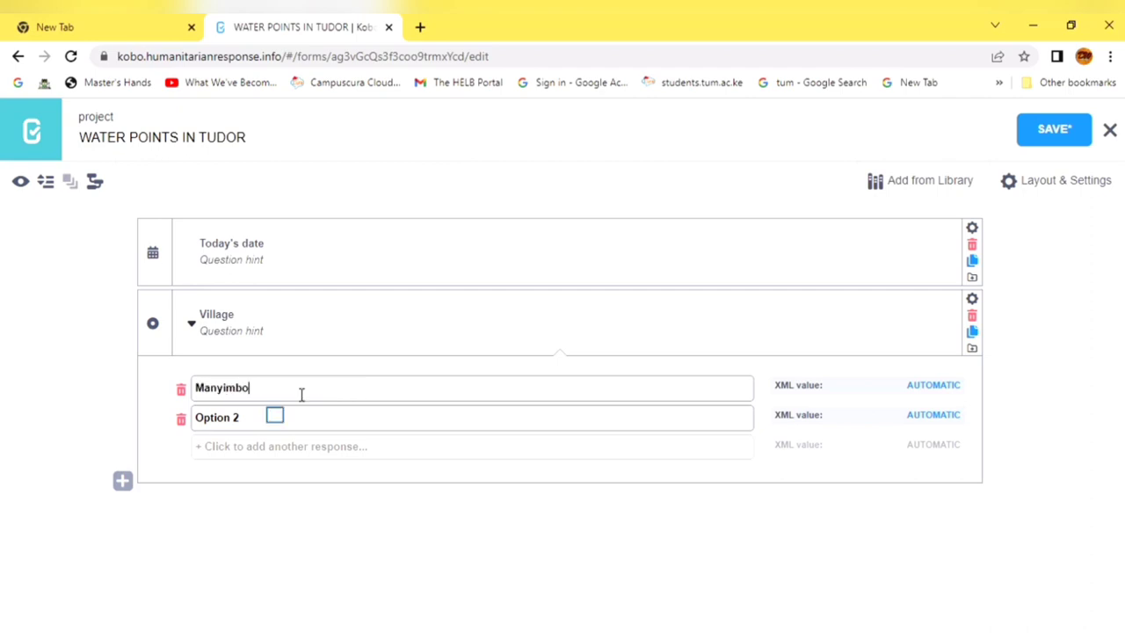
{"action": "left_click", "coordinate": [275, 414]}
{"action": "type", "text": "Ka"}
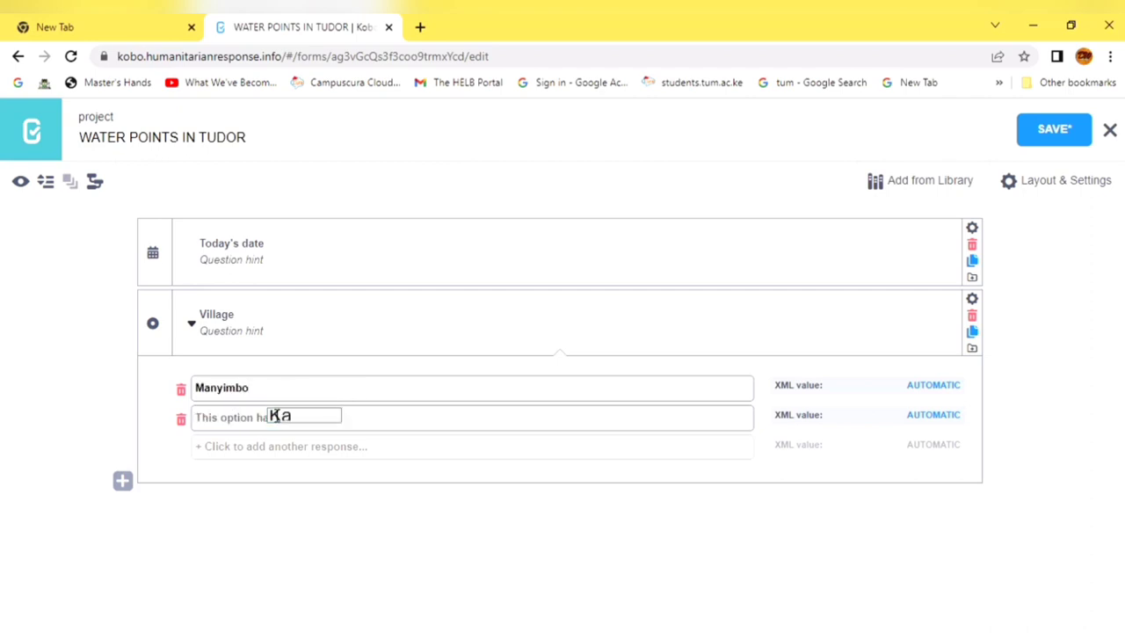
{"action": "type", "text": "achonjo"}
{"action": "key", "text": "Return"}
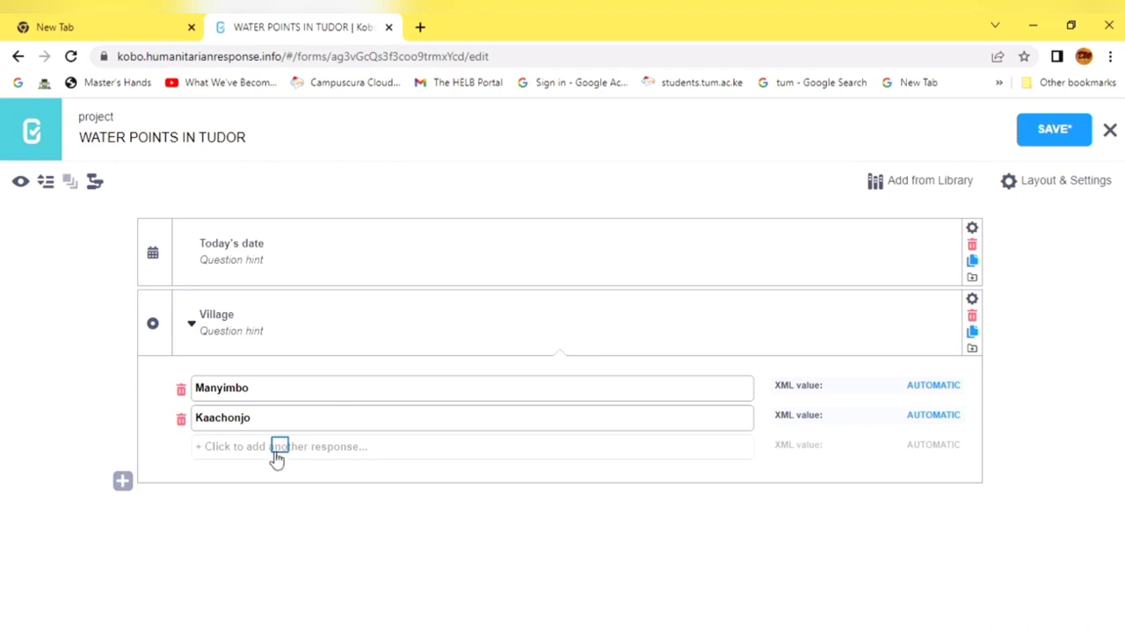
{"action": "left_click", "coordinate": [280, 447]}
{"action": "type", "text": "M"}
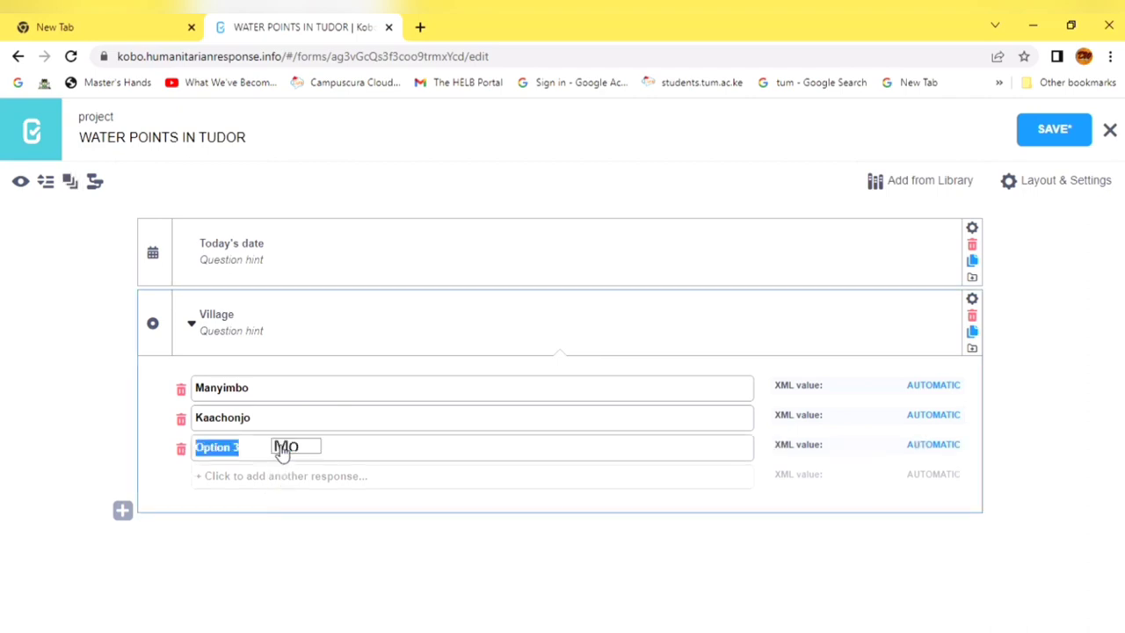
{"action": "type", "text": "oroto"}
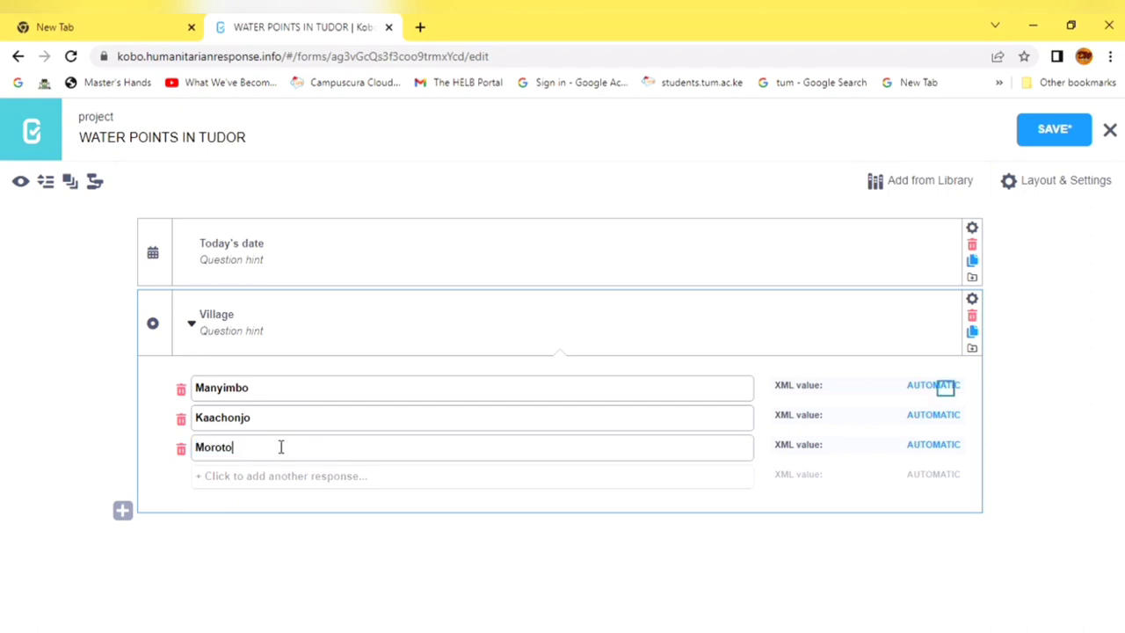
Step: Set the XML values of Manyimbo, Kaachonjo and Moroto to 1, 2 and 3
{"action": "left_click", "coordinate": [946, 389]}
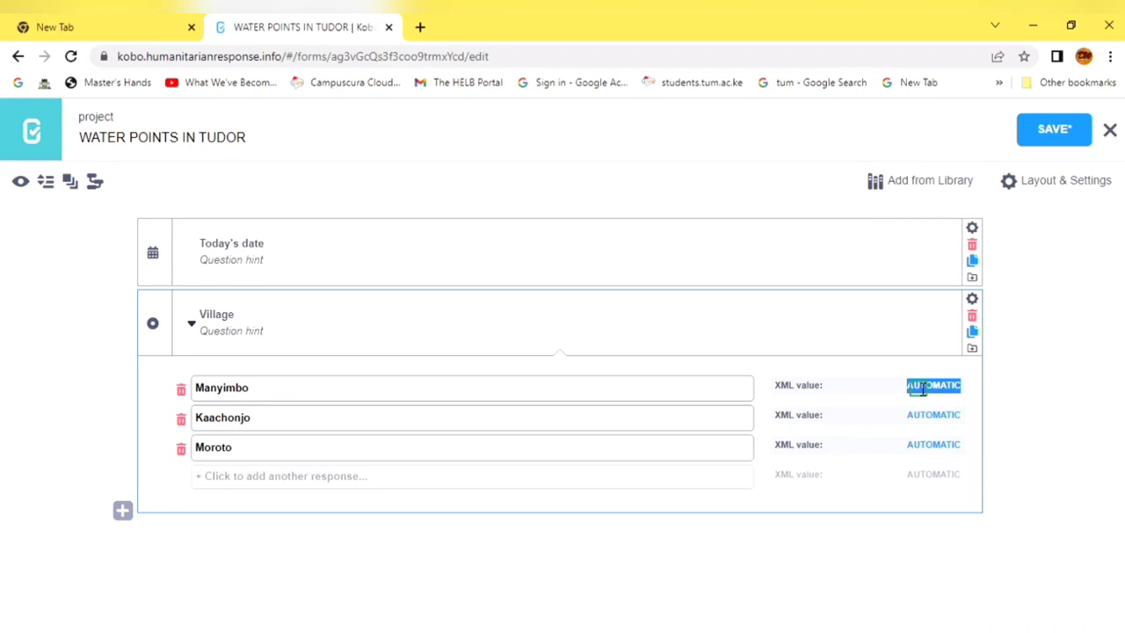
{"action": "type", "text": "1"}
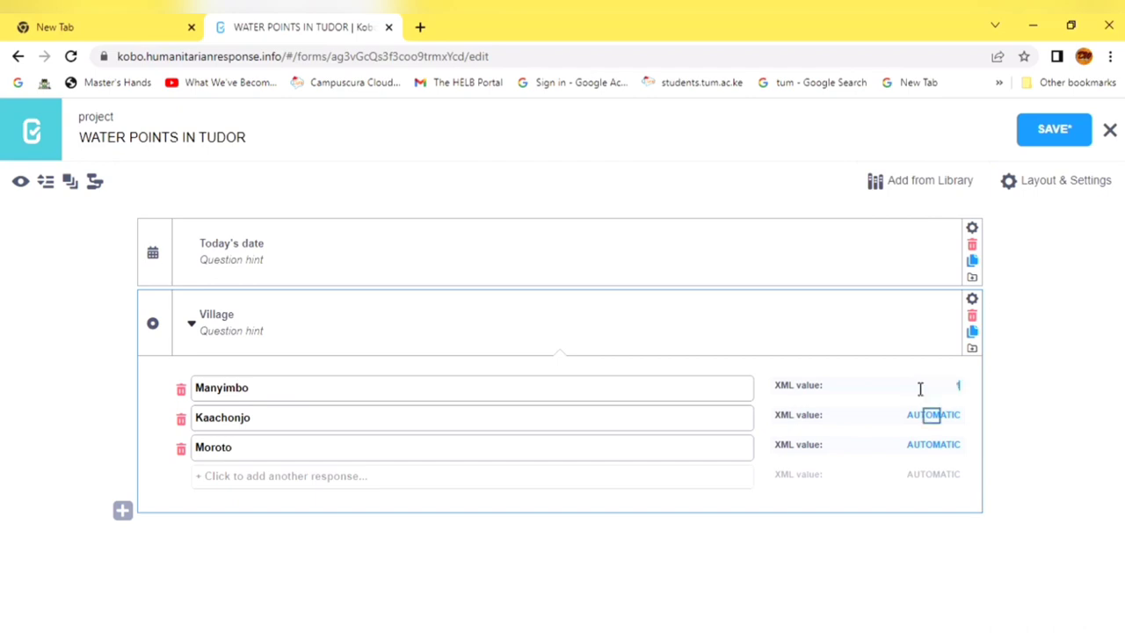
{"action": "left_click", "coordinate": [933, 415]}
{"action": "type", "text": "2"}
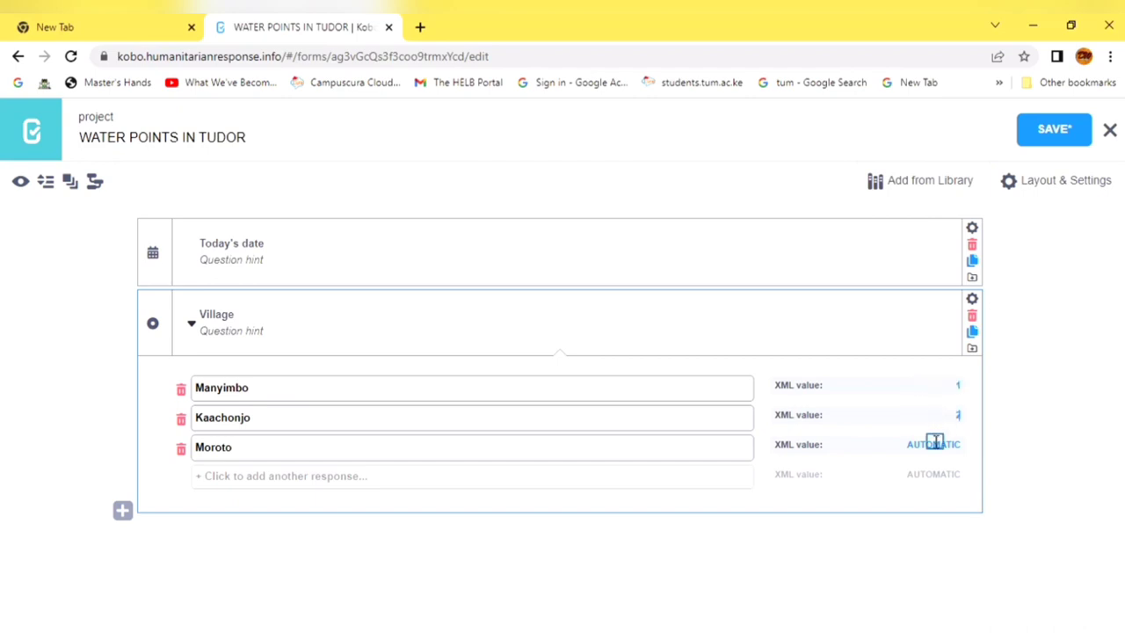
{"action": "left_click", "coordinate": [935, 444]}
{"action": "type", "text": "3"}
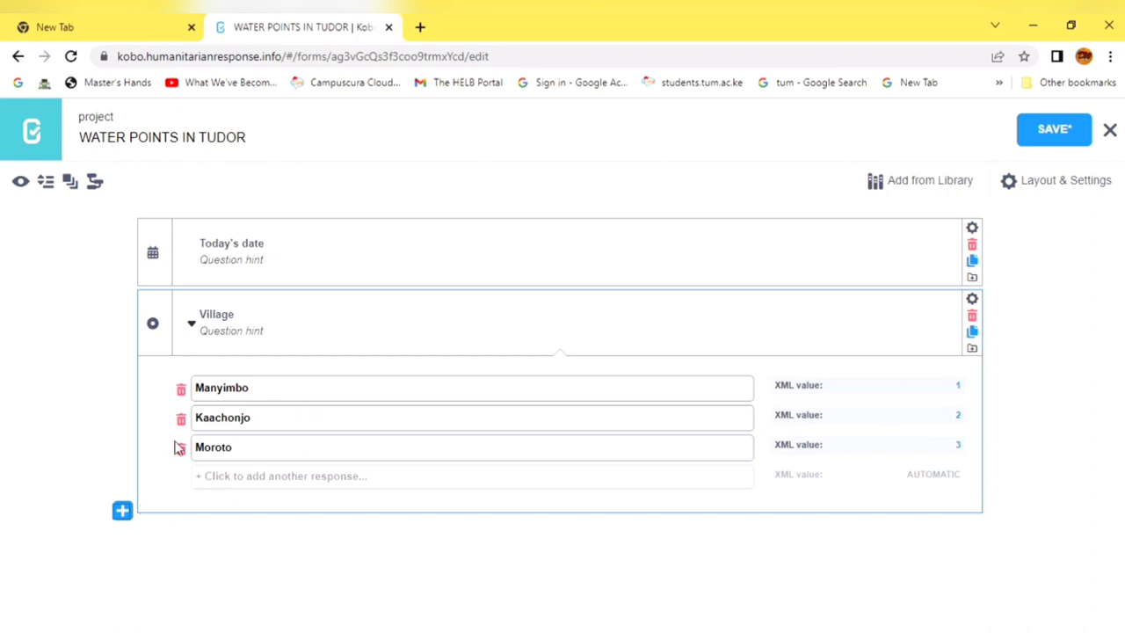
Step: Add 'Name of waterpoint' as a Text question below Village
{"action": "left_click", "coordinate": [122, 511]}
{"action": "type", "text": "Na"}
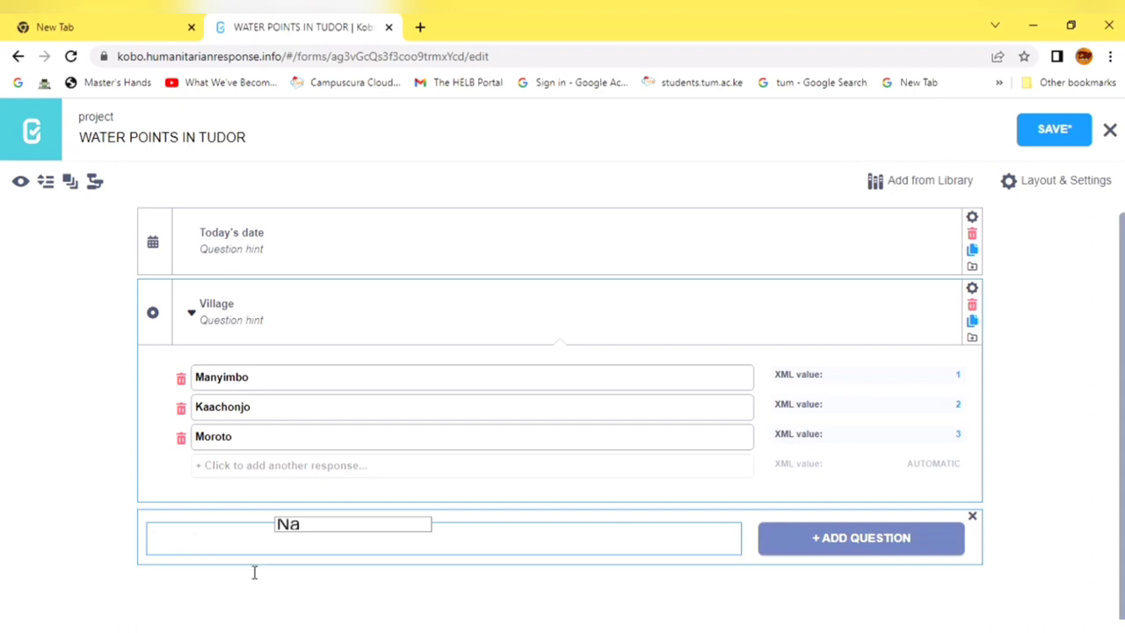
{"action": "type", "text": "me of wa"}
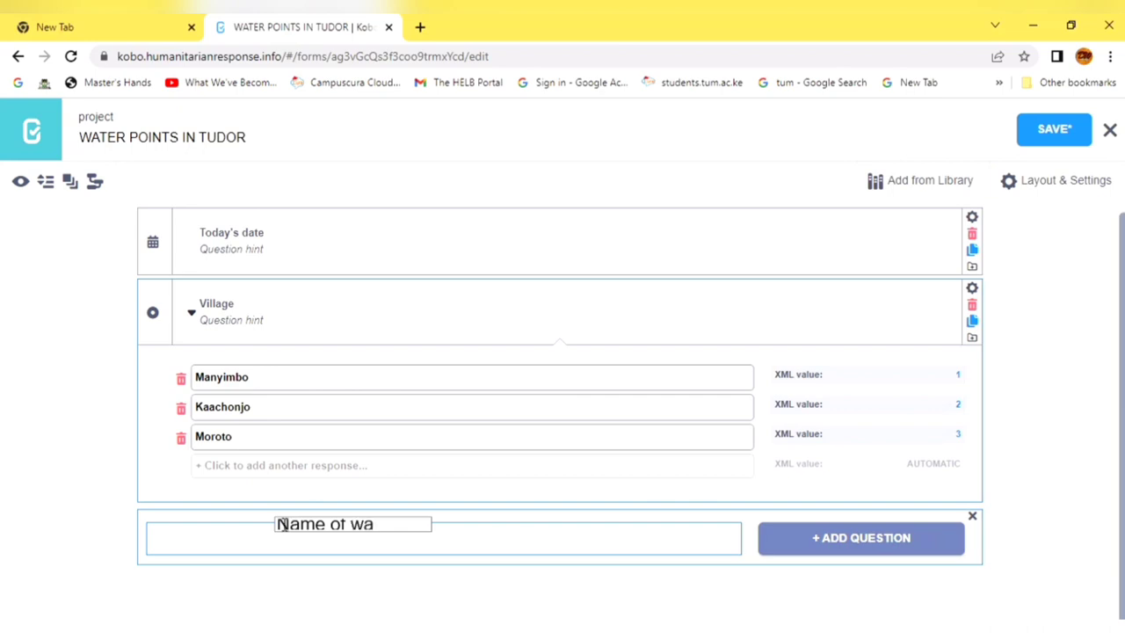
{"action": "type", "text": "terpoint"}
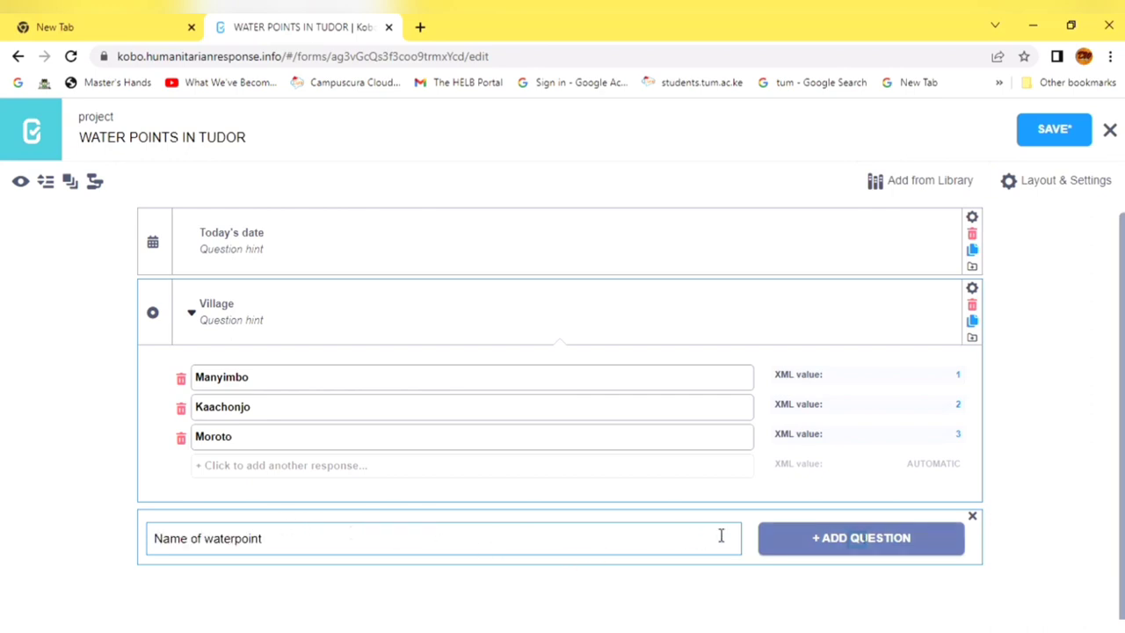
{"action": "left_click", "coordinate": [859, 546]}
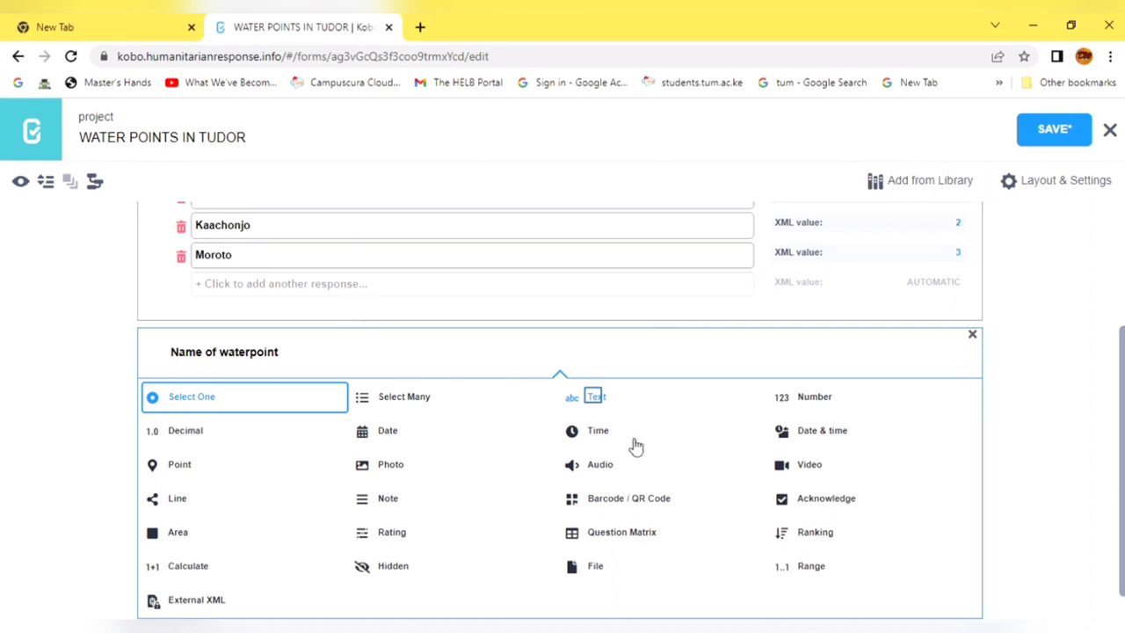
{"action": "left_click", "coordinate": [596, 400]}
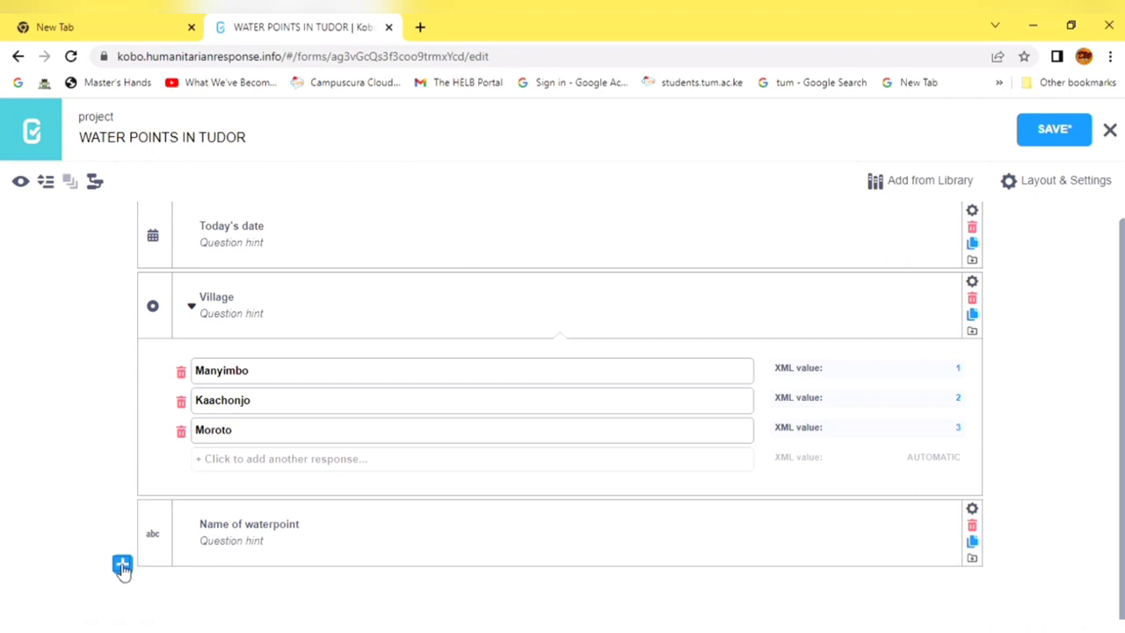
Step: Add 'Source of water' as a Select One question below Name of waterpoint
{"action": "left_click", "coordinate": [123, 567]}
{"action": "type", "text": "So"}
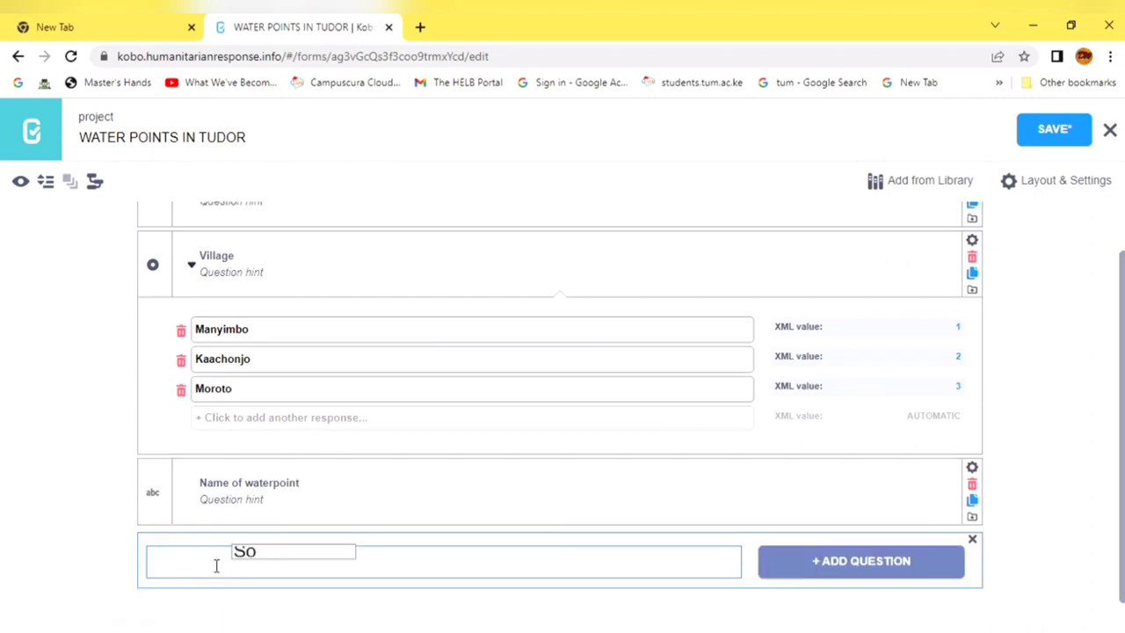
{"action": "type", "text": "urce of wa"}
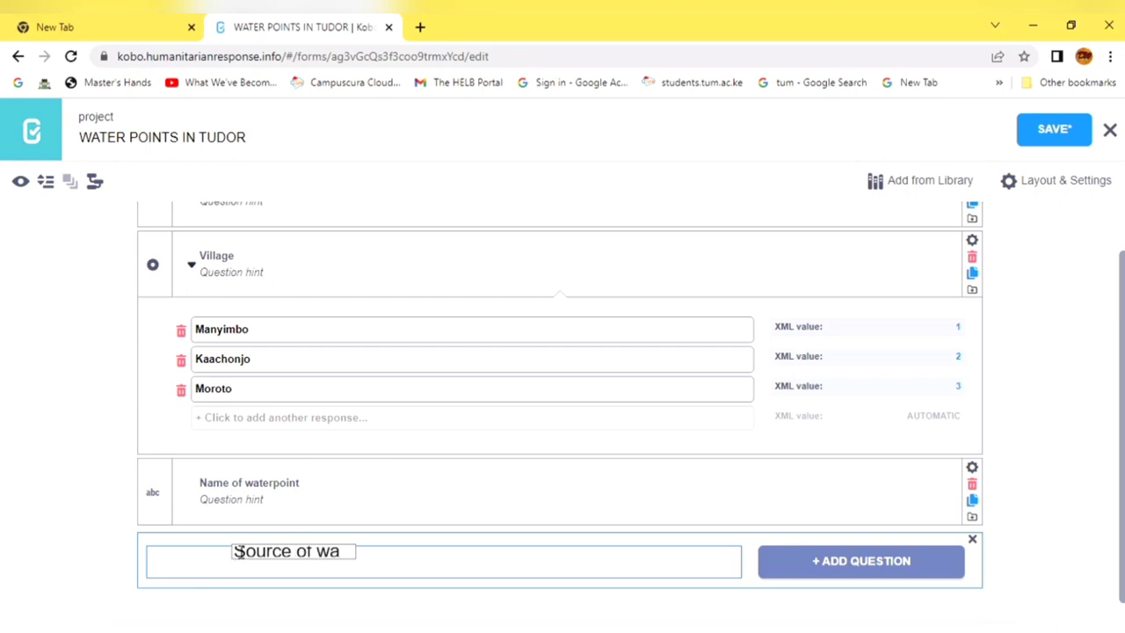
{"action": "type", "text": "ter"}
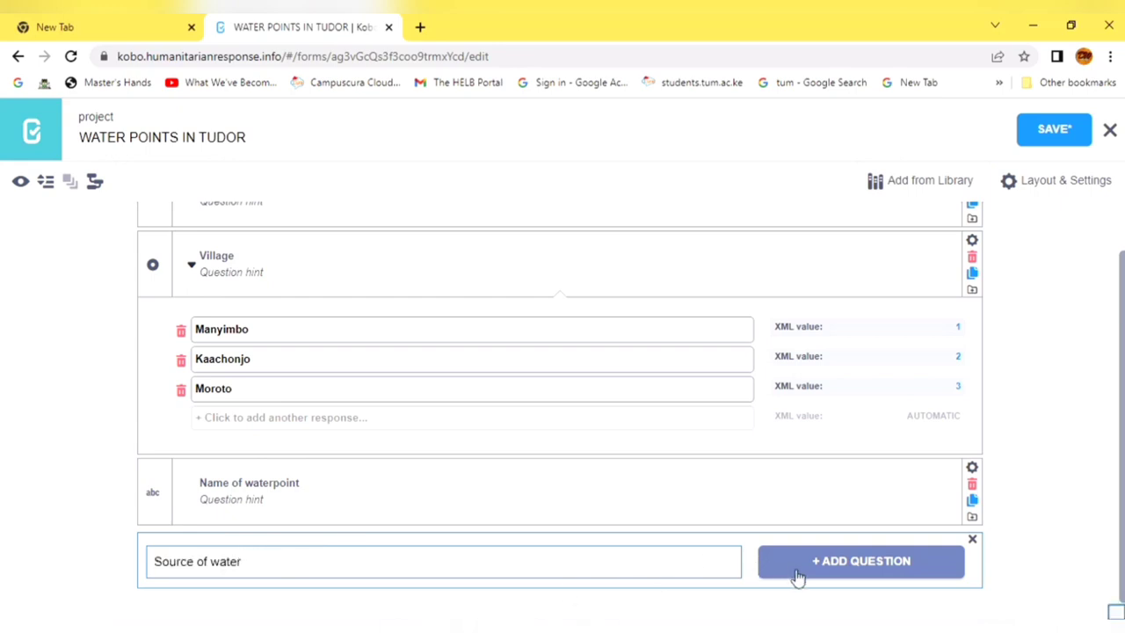
{"action": "scroll", "coordinate": [1054, 614], "scroll_direction": "down", "scroll_amount": 1}
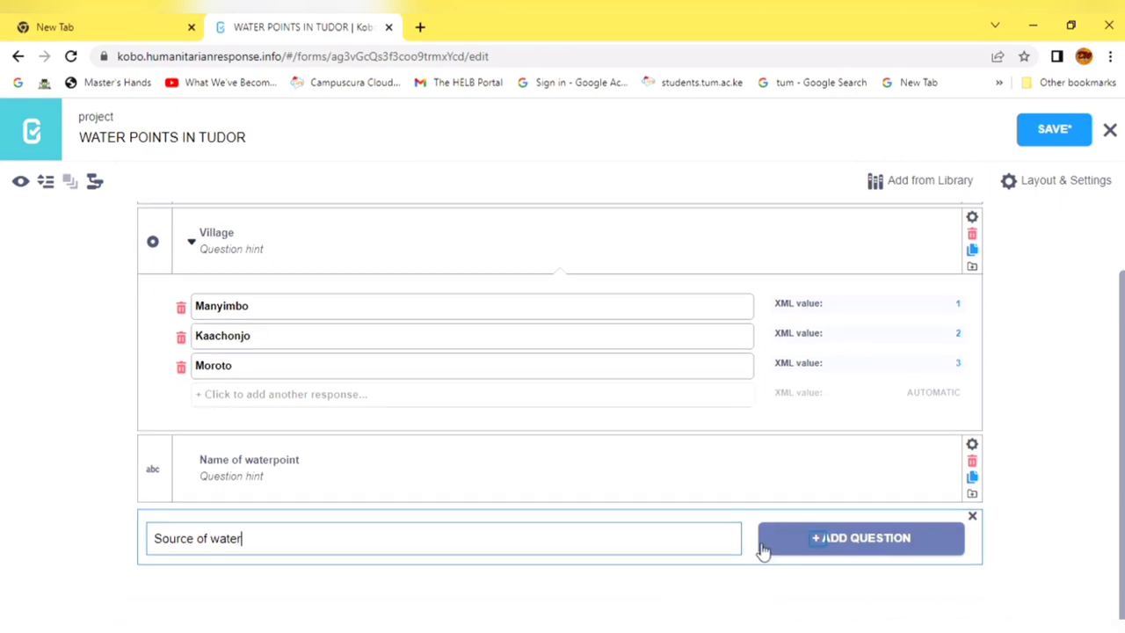
{"action": "left_click", "coordinate": [818, 542]}
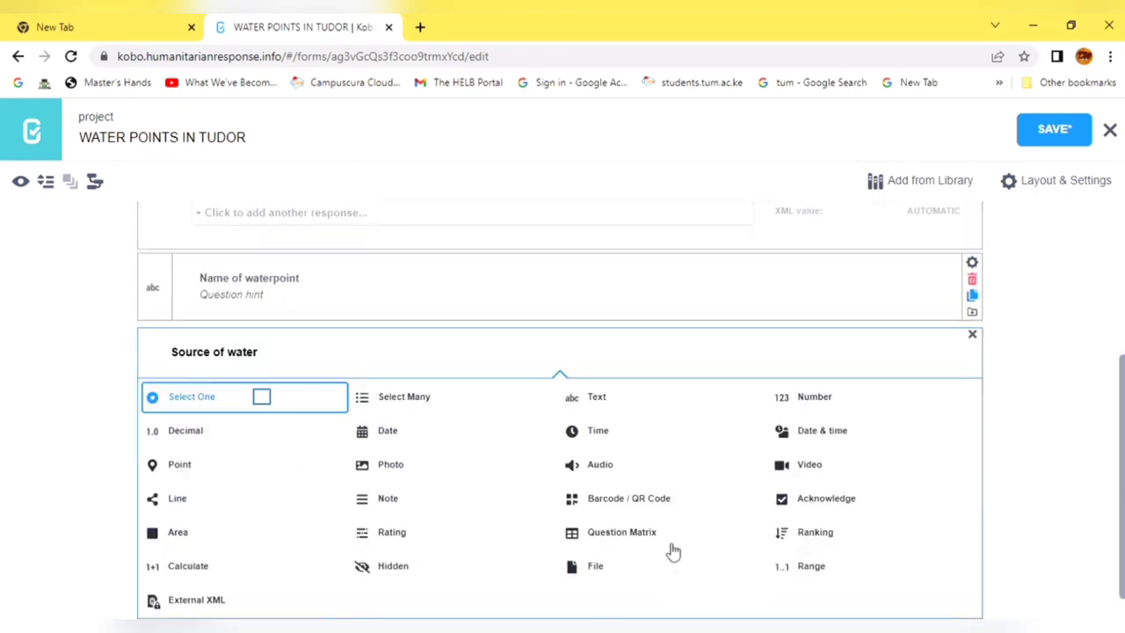
{"action": "left_click", "coordinate": [262, 401]}
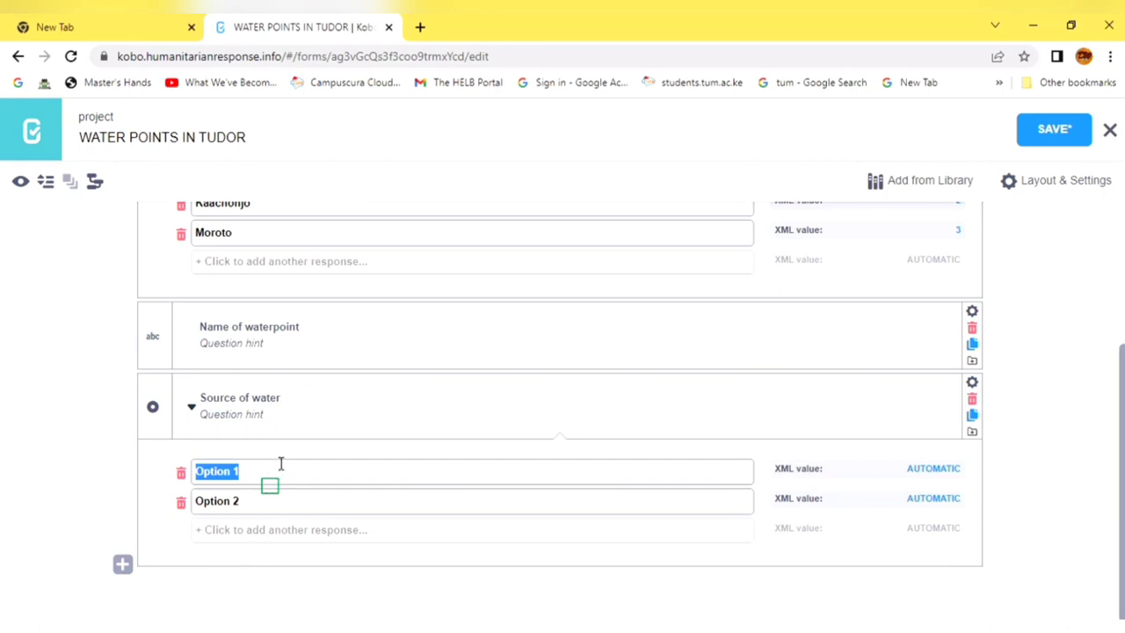
Step: Give Source of water the choices Tap, Bore hole and Other
{"action": "key", "text": "BackSpace"}
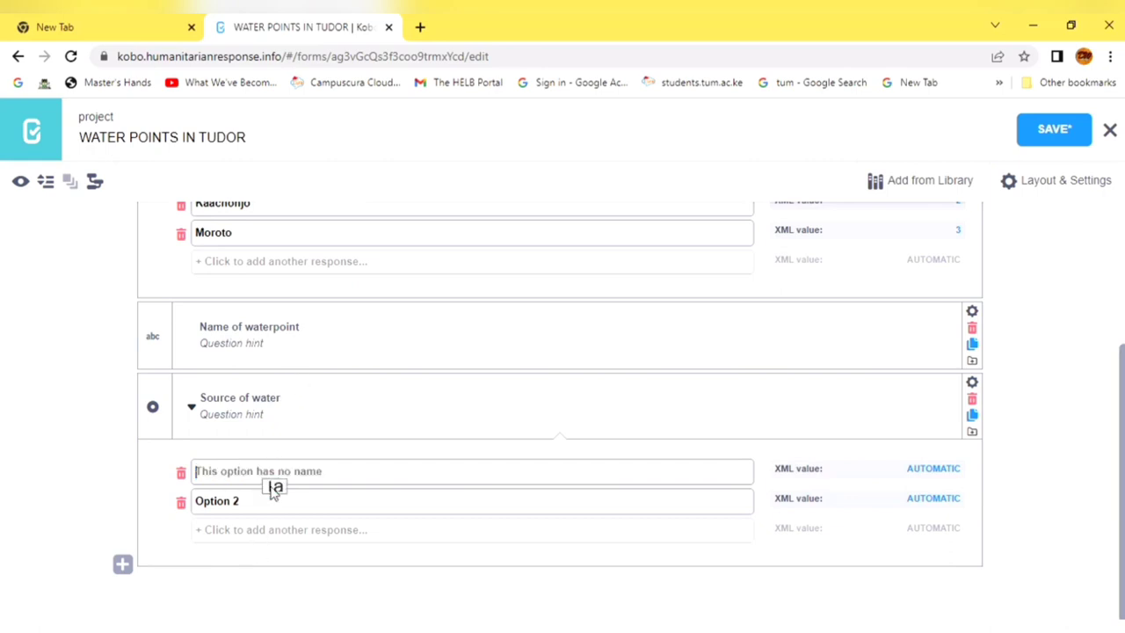
{"action": "type", "text": "Tap"}
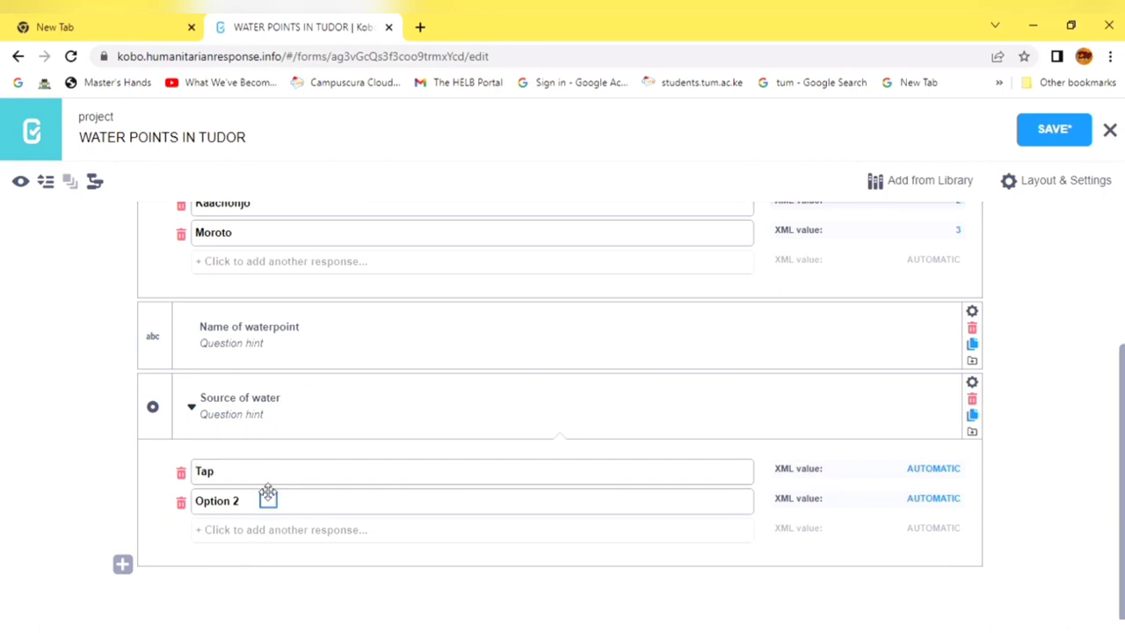
{"action": "left_click", "coordinate": [270, 499]}
{"action": "key", "text": "BackSpace"}
{"action": "key", "text": "BackSpace"}
{"action": "key", "text": "BackSpace"}
{"action": "key", "text": "BackSpace"}
{"action": "key", "text": "BackSpace"}
{"action": "key", "text": "BackSpace"}
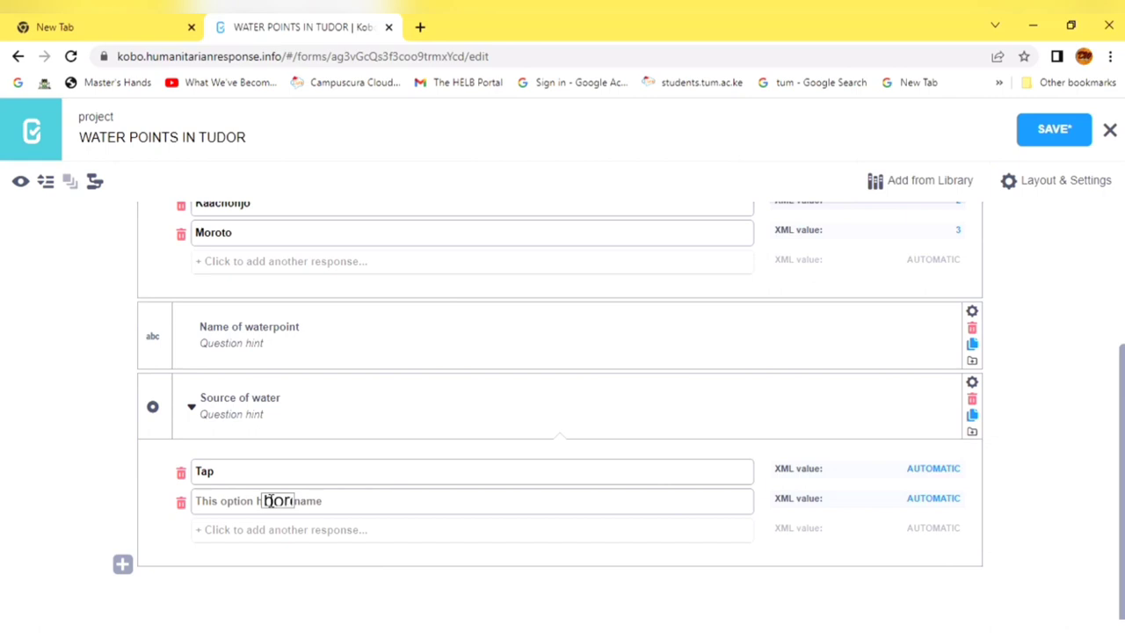
{"action": "type", "text": "bore"}
{"action": "key", "text": "BackSpace"}
{"action": "key", "text": "BackSpace"}
{"action": "key", "text": "BackSpace"}
{"action": "key", "text": "BackSpace"}
{"action": "type", "text": "b"}
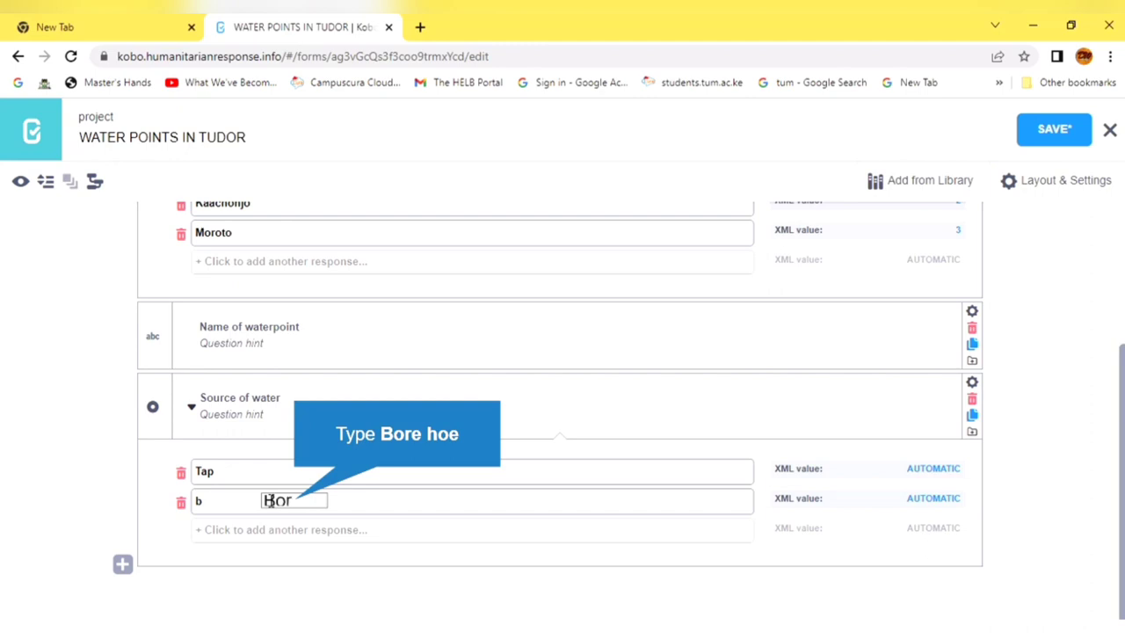
{"action": "type", "text": "e hoe"}
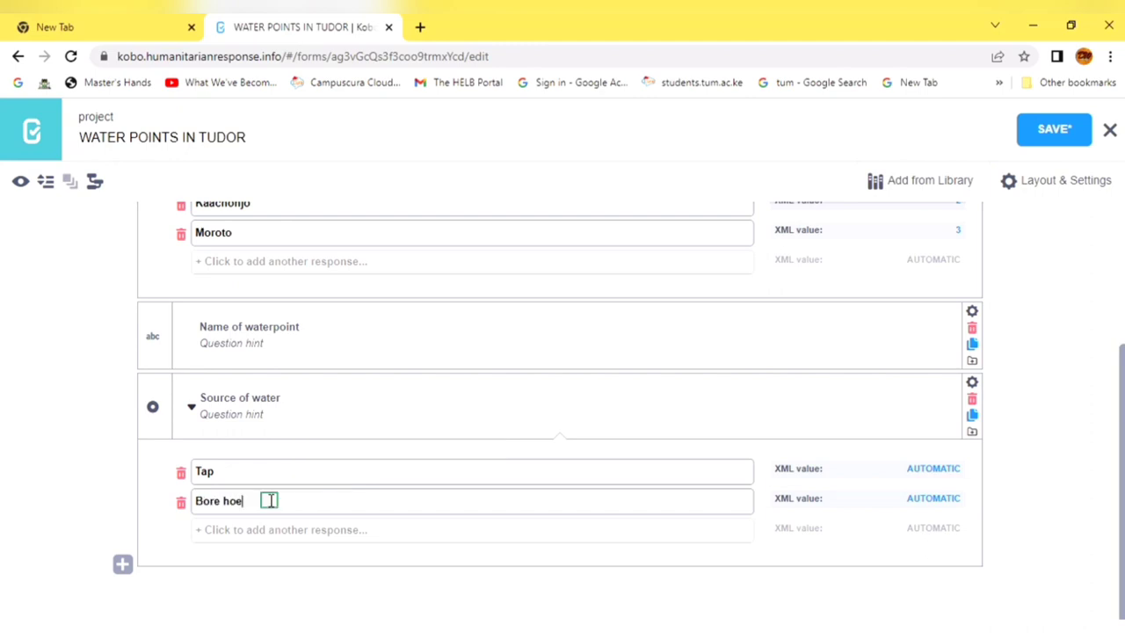
{"action": "key", "text": "BackSpace"}
{"action": "type", "text": "le"}
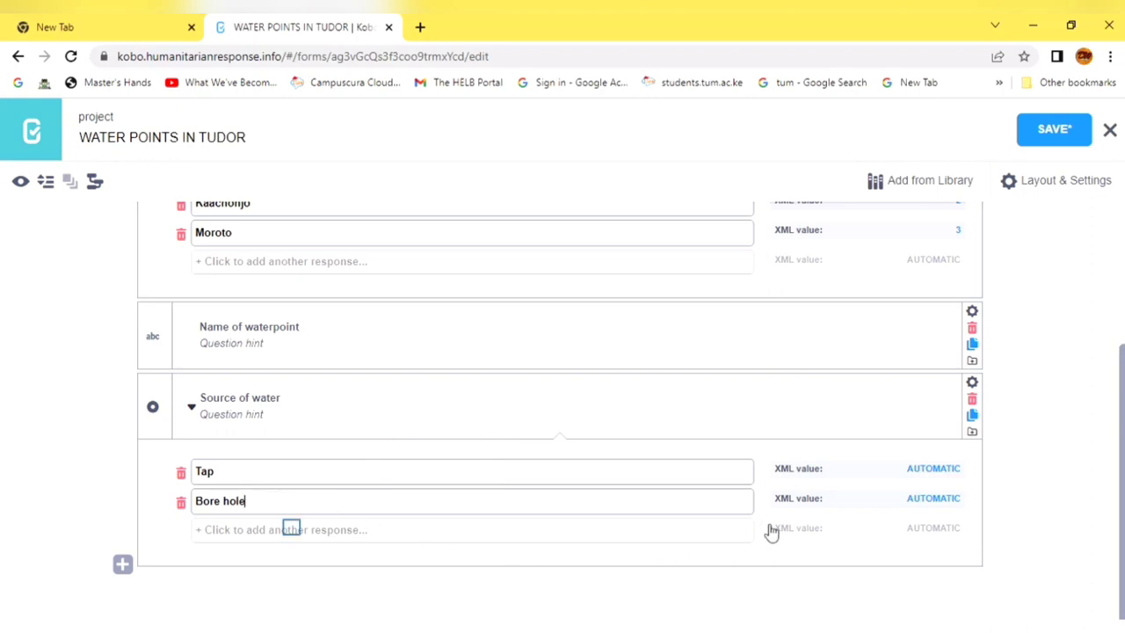
{"action": "left_click", "coordinate": [360, 531]}
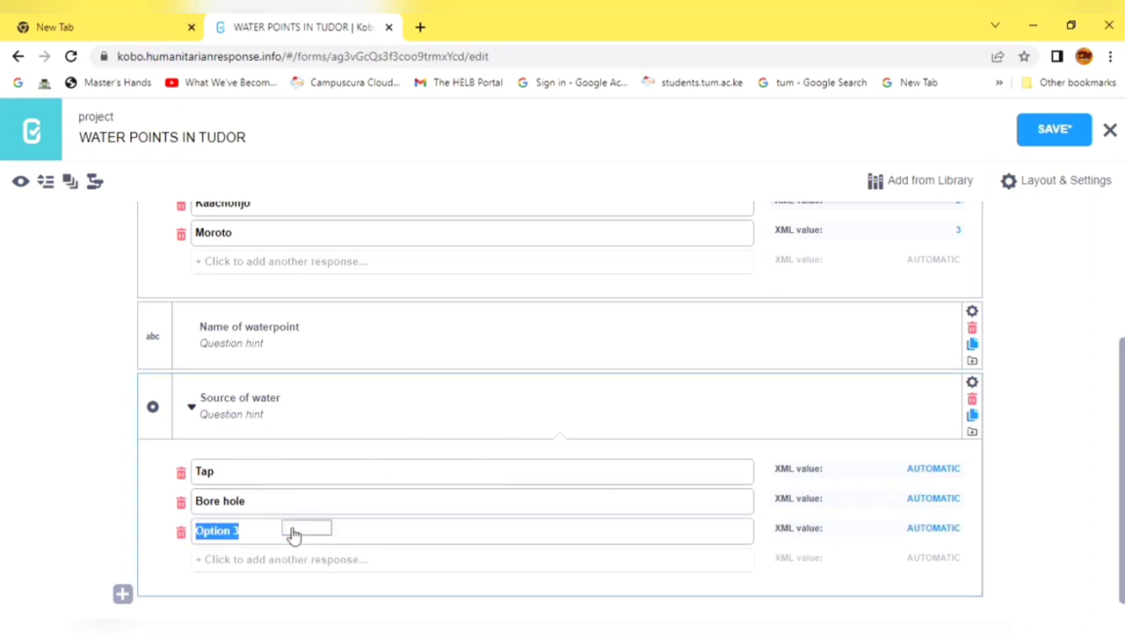
{"action": "type", "text": "Other"}
{"action": "key", "text": "Return"}
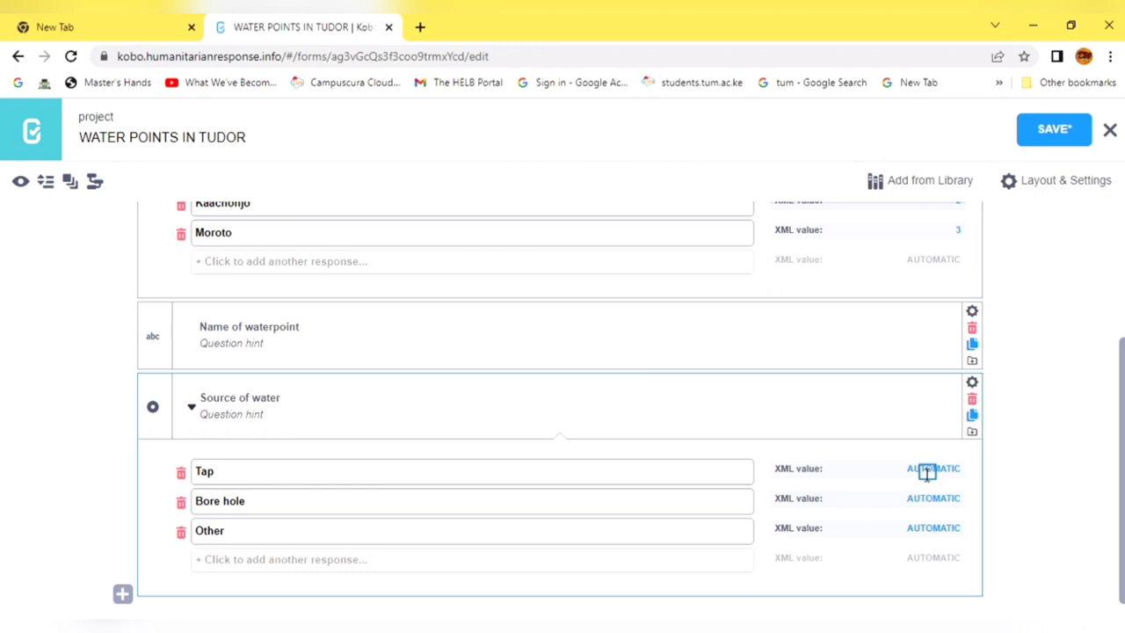
Step: Code Tap and Bore hole as 1 and 2, and select Other's XML value
{"action": "double_click", "coordinate": [928, 470]}
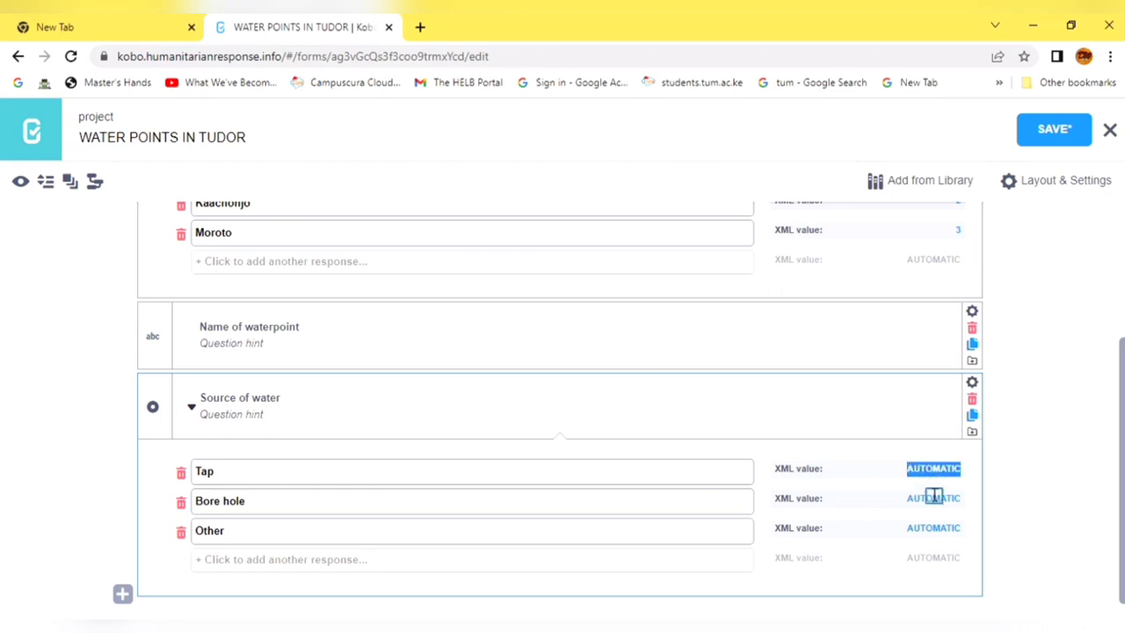
{"action": "type", "text": "1"}
{"action": "double_click", "coordinate": [933, 498]}
{"action": "type", "text": "2"}
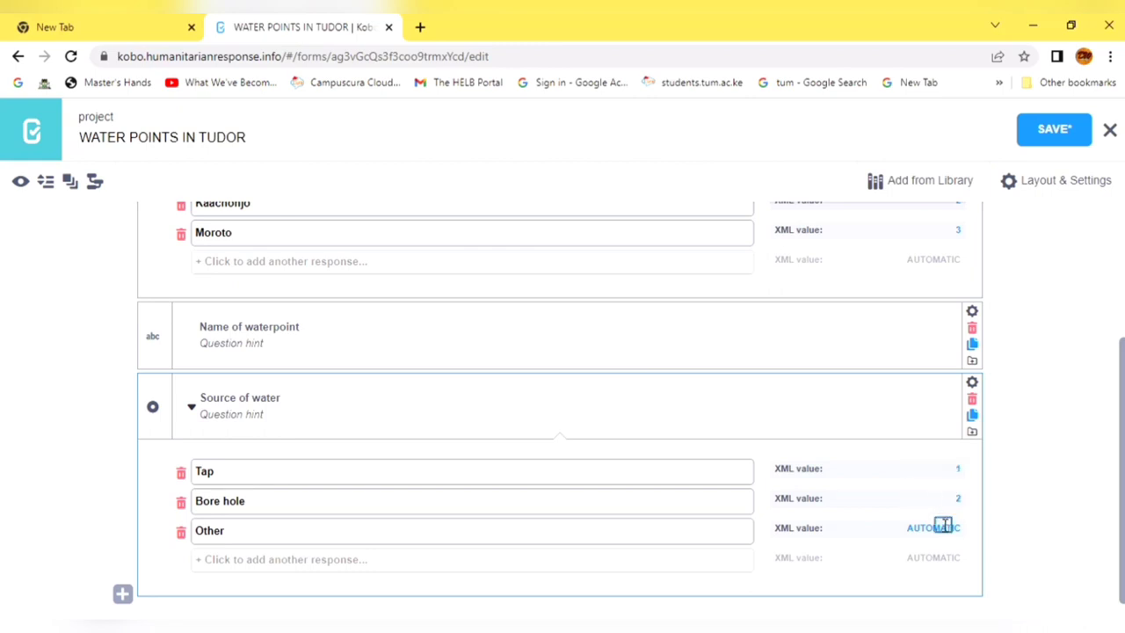
{"action": "double_click", "coordinate": [941, 527]}
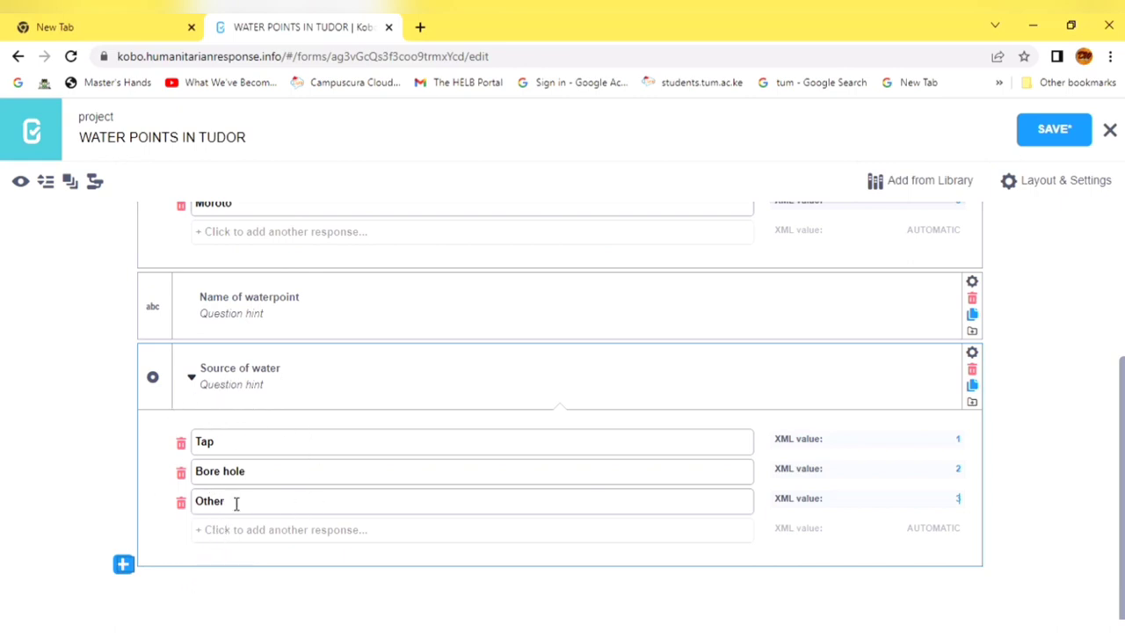
Step: Add 'If other kindly state' as a Text question after Source of water
{"action": "left_click", "coordinate": [123, 564]}
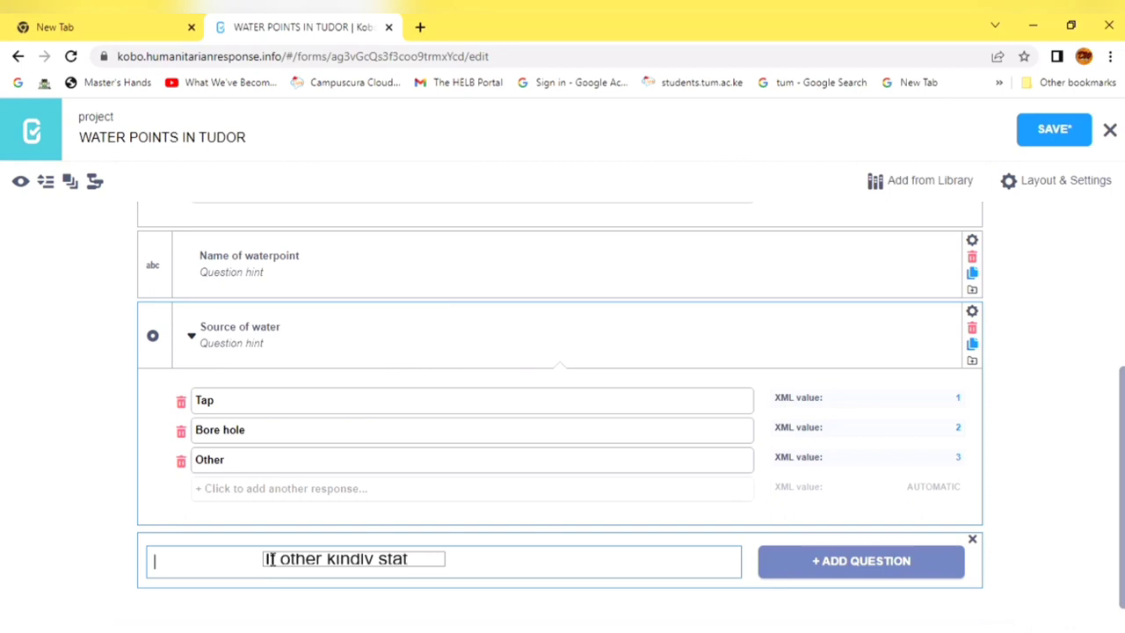
{"action": "left_click_drag", "start_coordinate": [270, 558], "coordinate": [272, 560]}
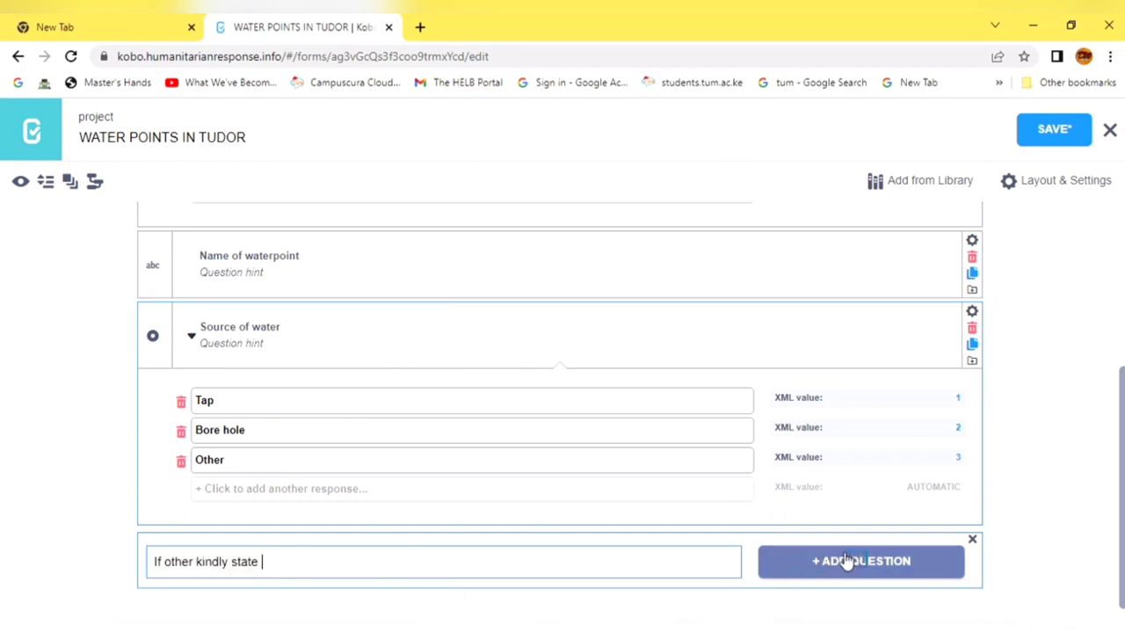
{"action": "left_click", "coordinate": [852, 564]}
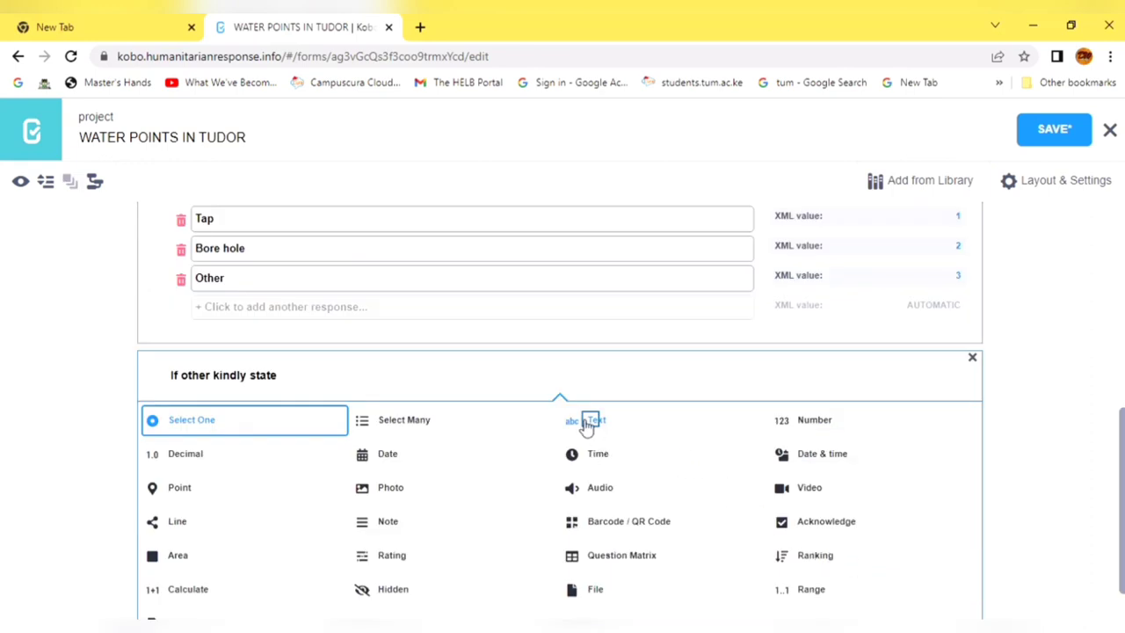
{"action": "left_click", "coordinate": [587, 425]}
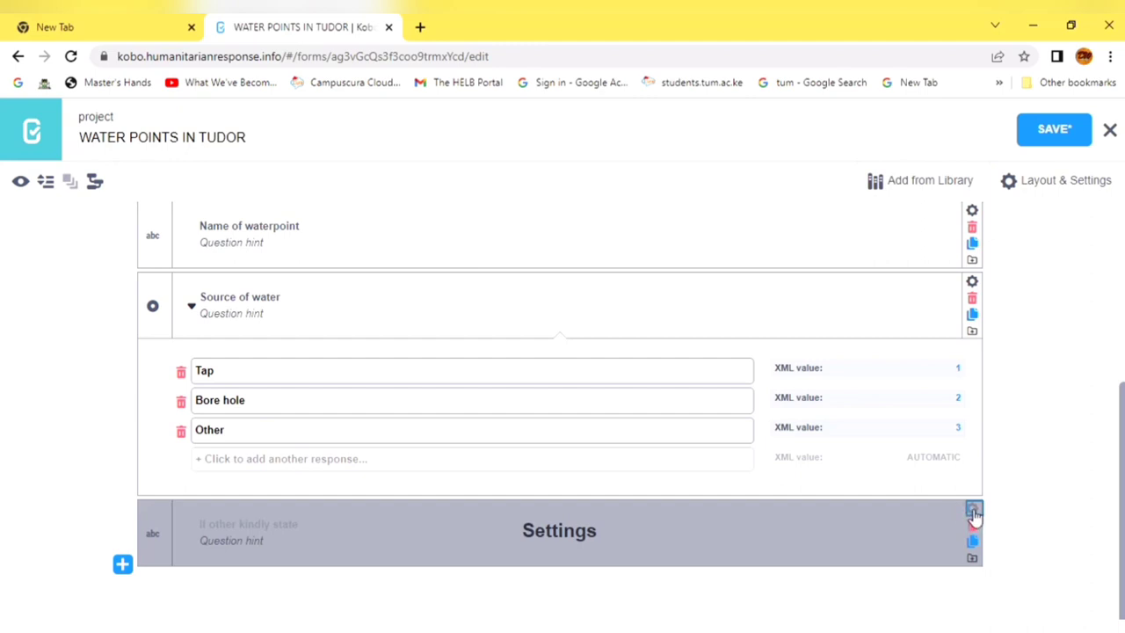
Step: Add a skip-logic condition showing 'If other kindly state' only when Source of water = Other
{"action": "left_click", "coordinate": [973, 510]}
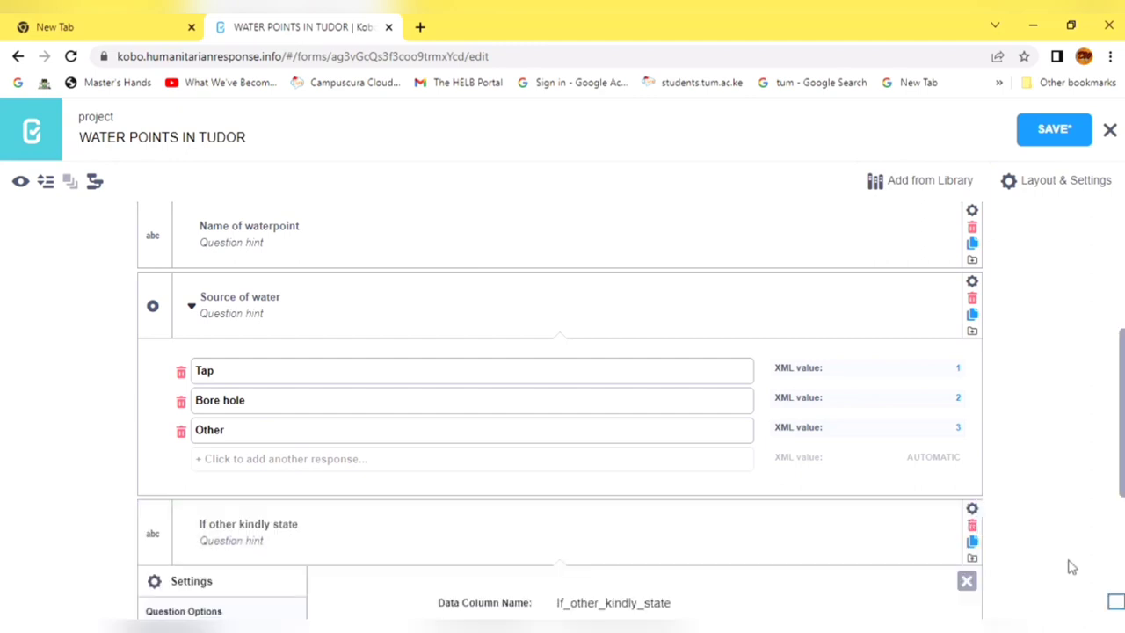
{"action": "scroll", "coordinate": [1121, 606], "scroll_direction": "down", "scroll_amount": 3}
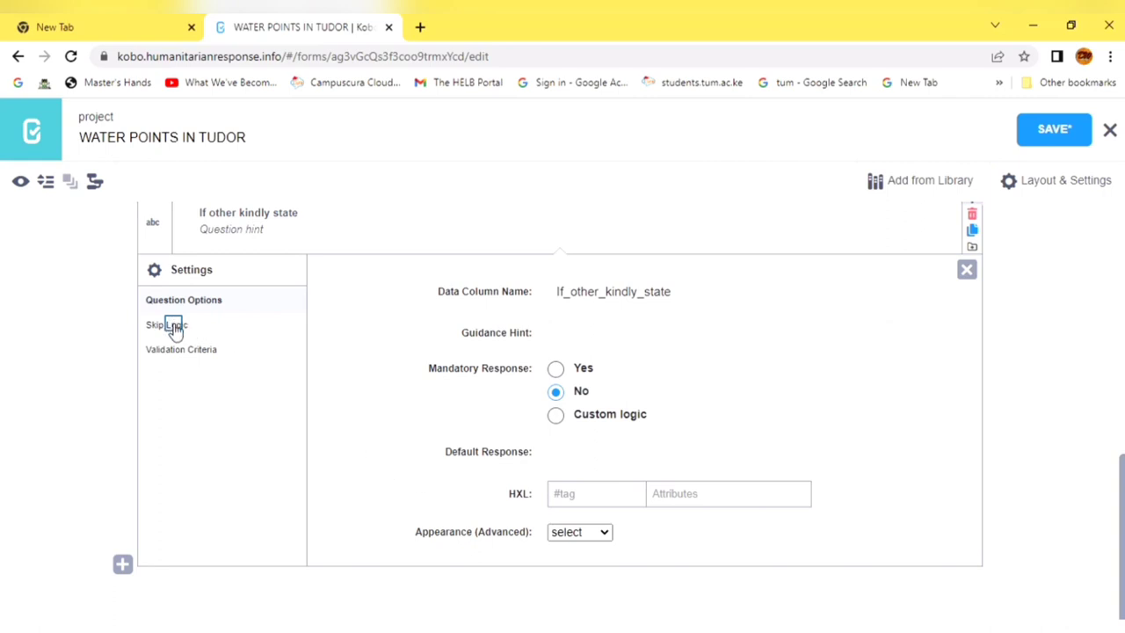
{"action": "left_click", "coordinate": [175, 327]}
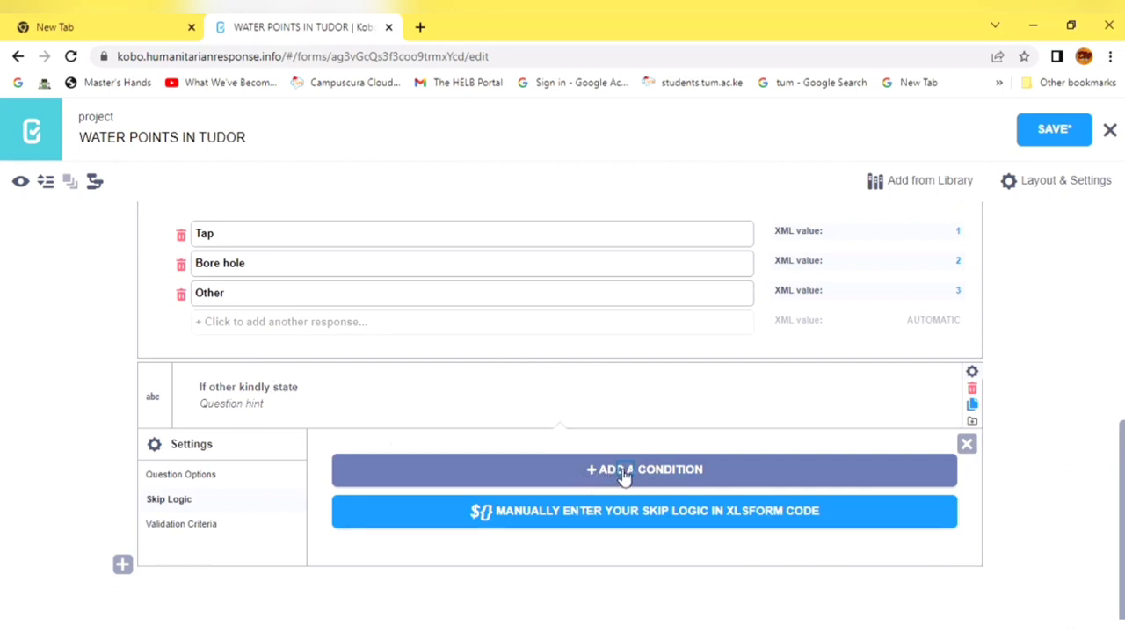
{"action": "left_click", "coordinate": [624, 473]}
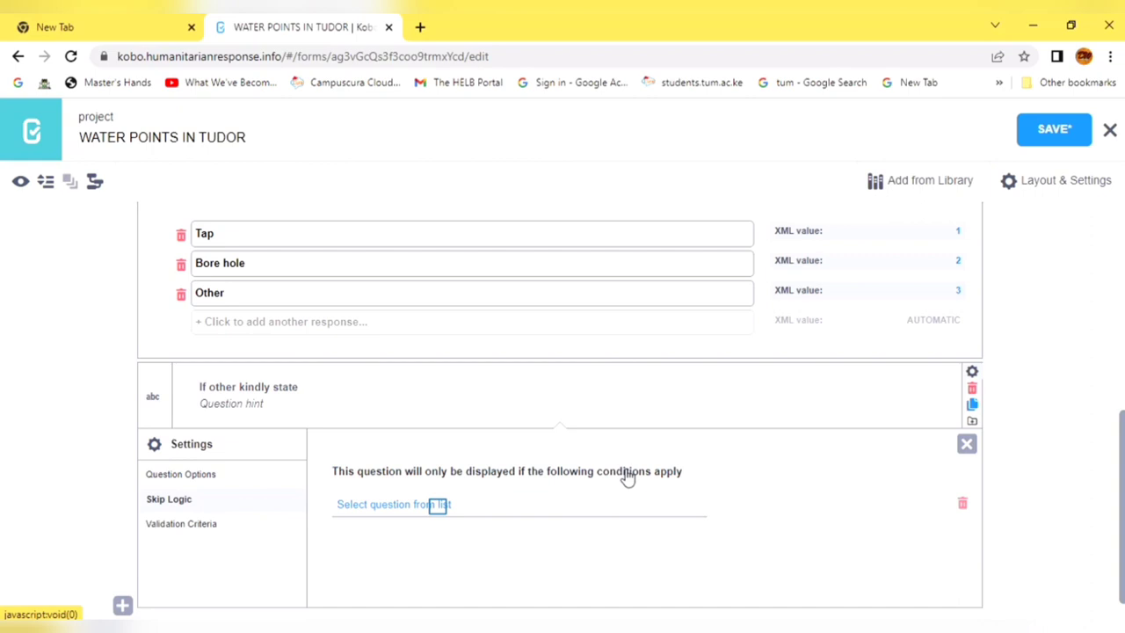
{"action": "left_click", "coordinate": [439, 508]}
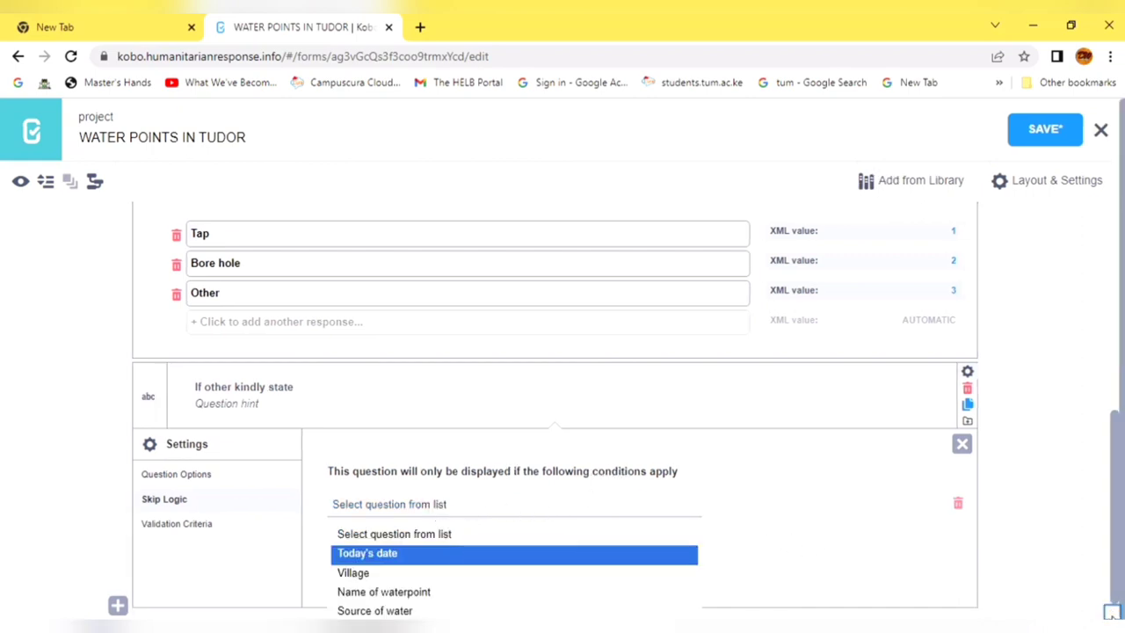
{"action": "left_click", "coordinate": [1111, 612]}
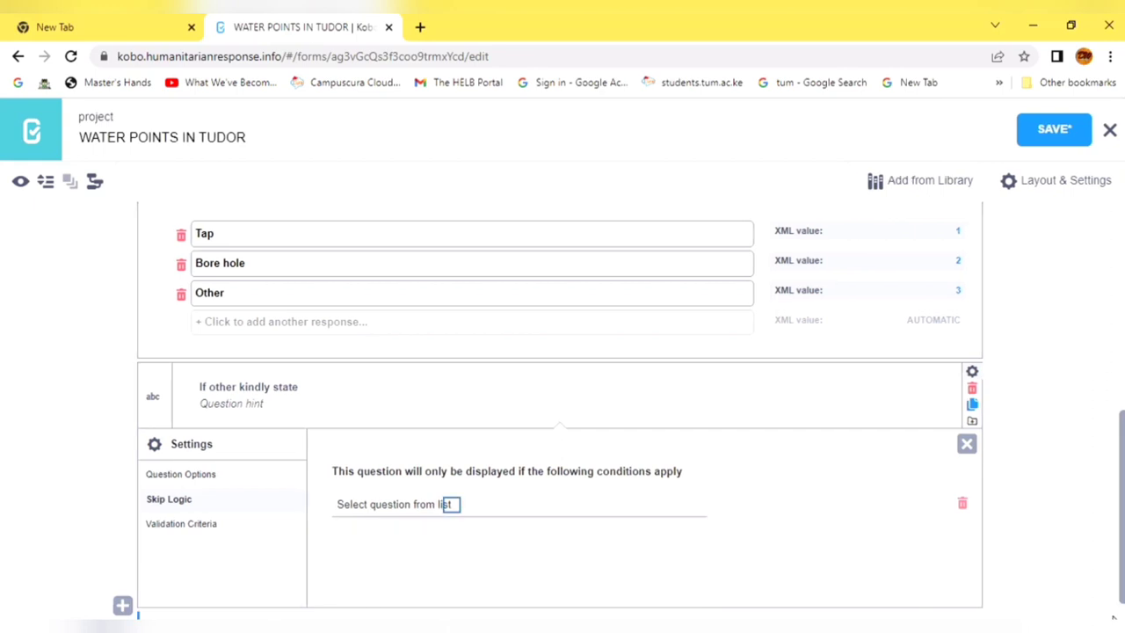
{"action": "left_click", "coordinate": [452, 508]}
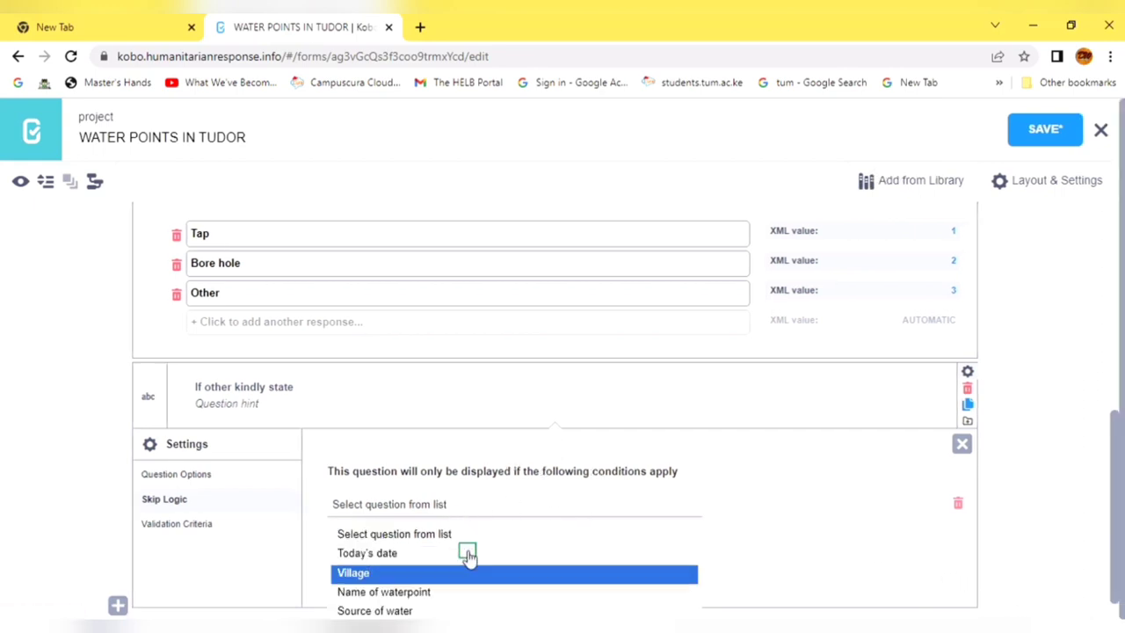
{"action": "key", "text": "Down"}
{"action": "key", "text": "Down"}
{"action": "key", "text": "Up"}
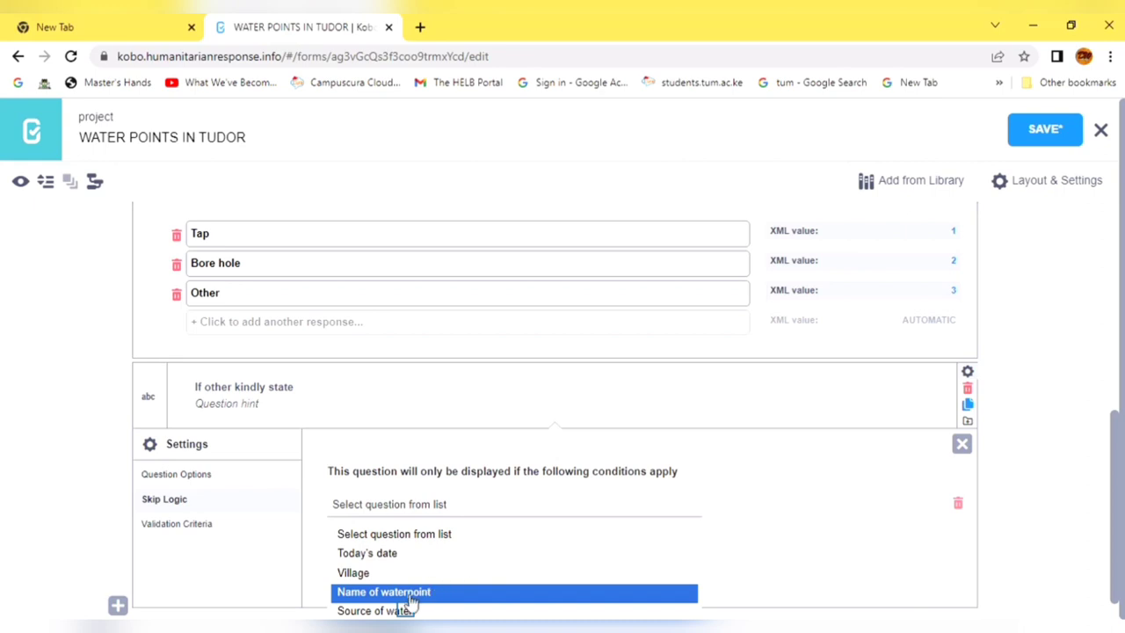
{"action": "left_click", "coordinate": [402, 609]}
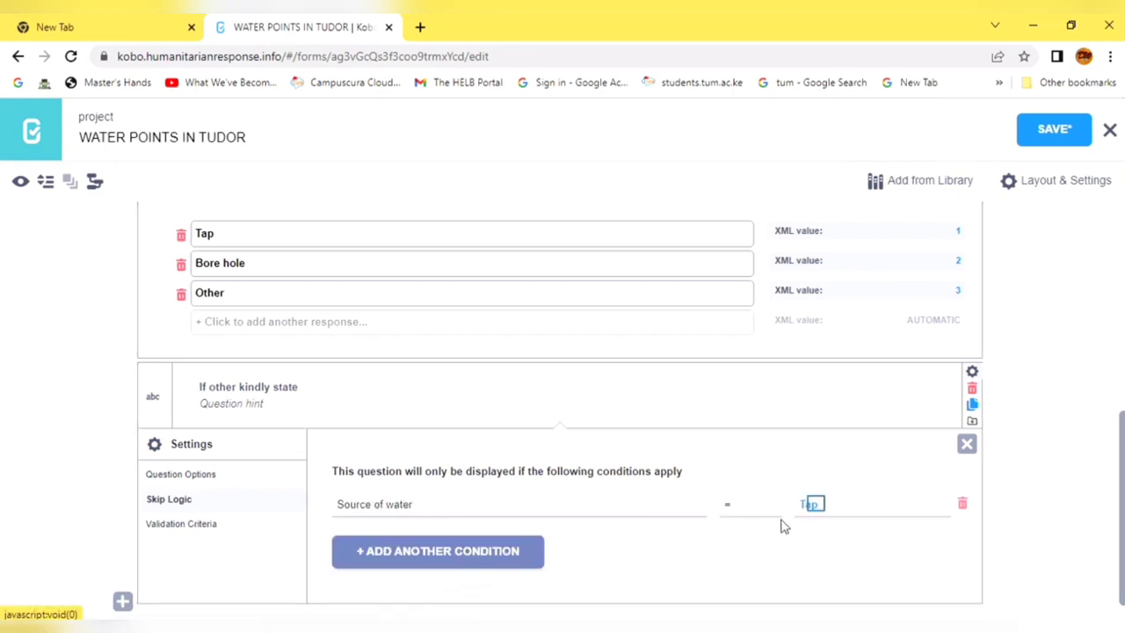
{"action": "left_click", "coordinate": [814, 507]}
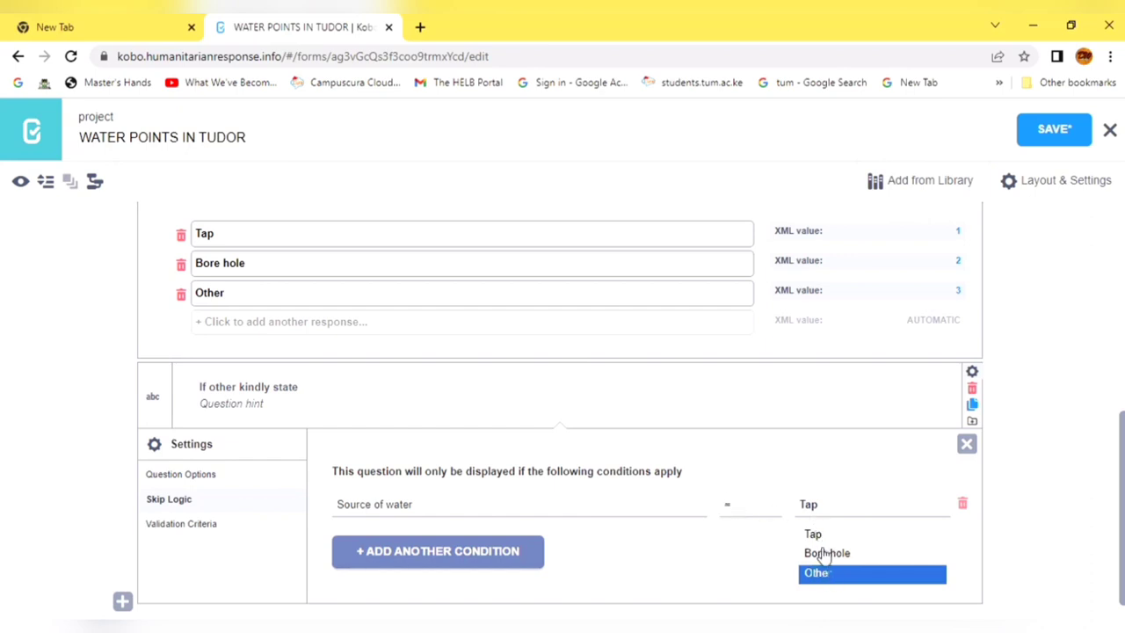
{"action": "left_click", "coordinate": [817, 580]}
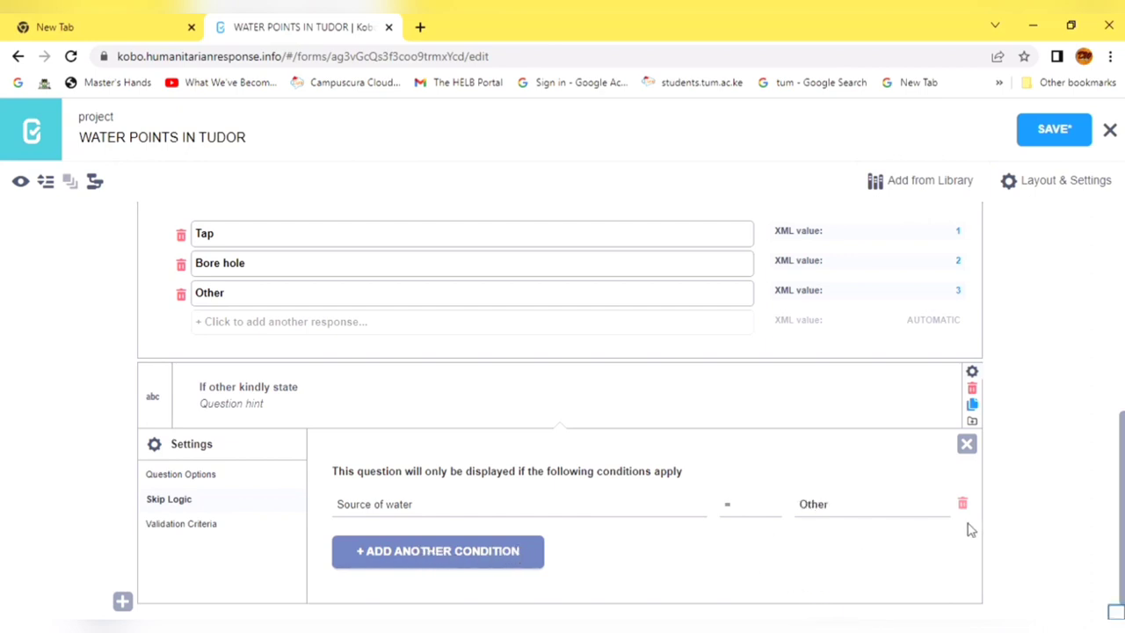
{"action": "scroll", "coordinate": [1114, 610], "scroll_direction": "down", "scroll_amount": 2}
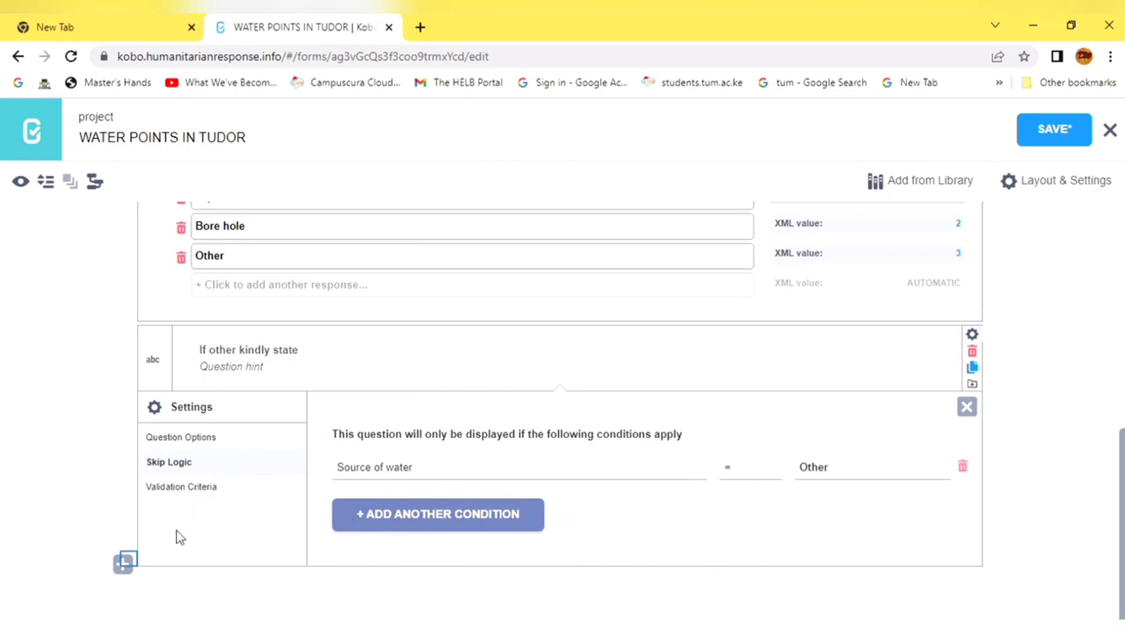
Step: Start a new question labelled 'Approximate number of people who fetch water at this waterpoint'
{"action": "left_click", "coordinate": [126, 562]}
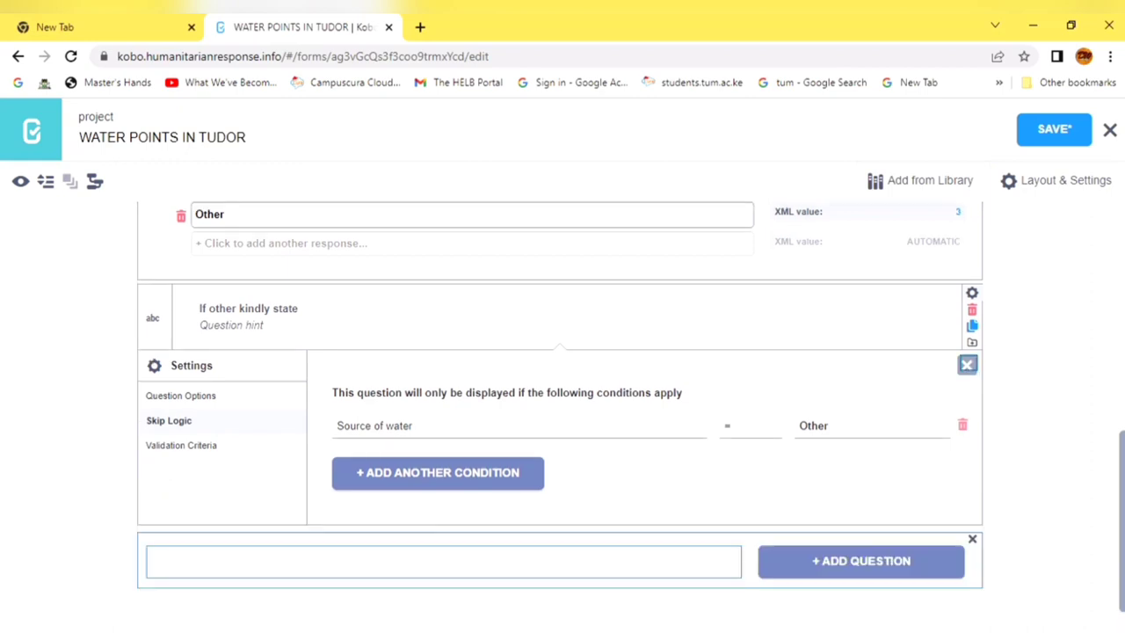
{"action": "left_click", "coordinate": [967, 364]}
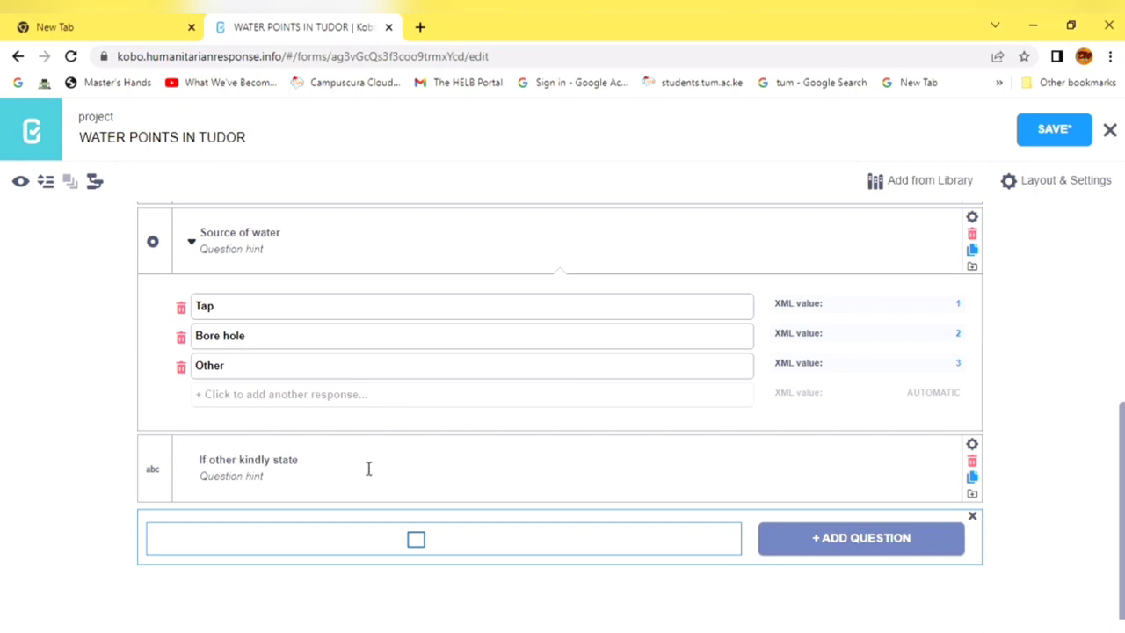
{"action": "left_click", "coordinate": [443, 535]}
{"action": "type", "text": "App"}
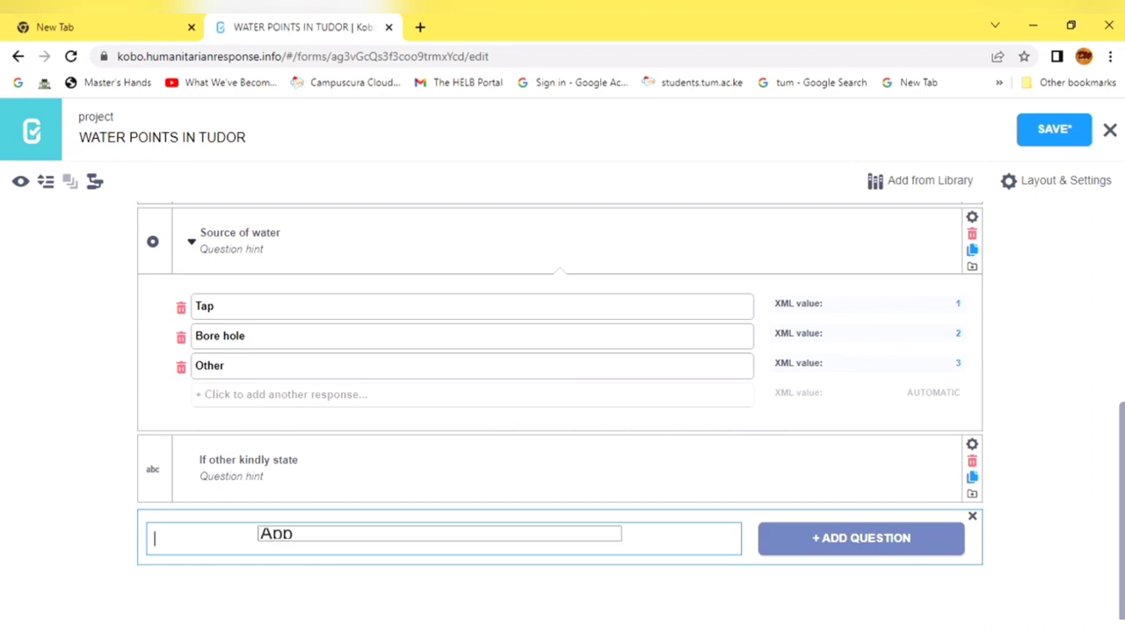
{"action": "type", "text": "roximate numb"}
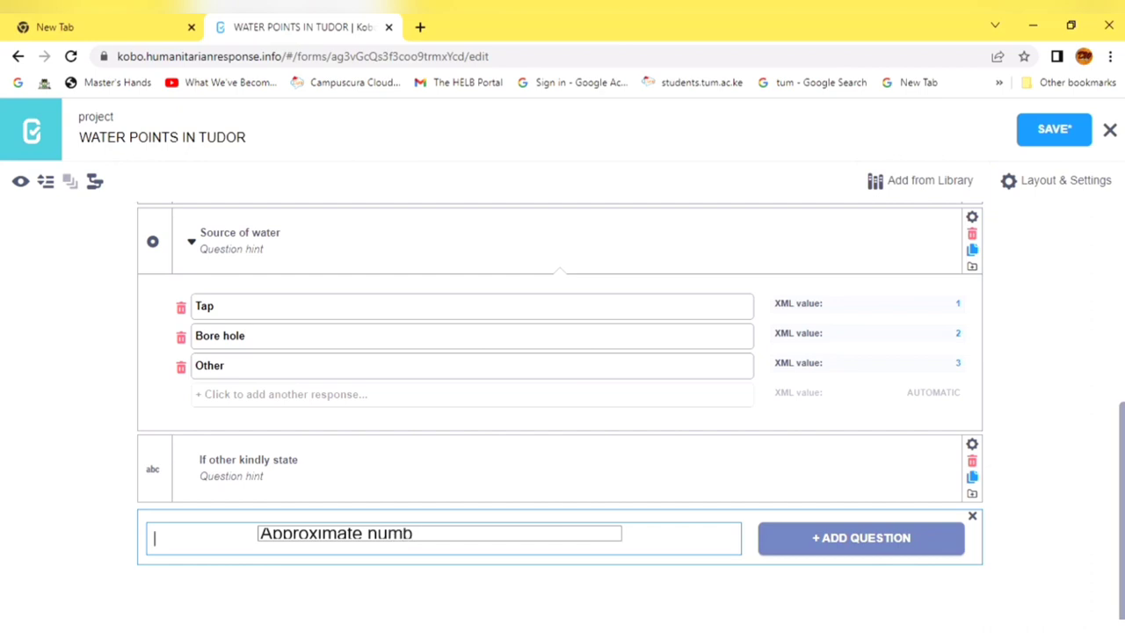
{"action": "type", "text": "er of people"}
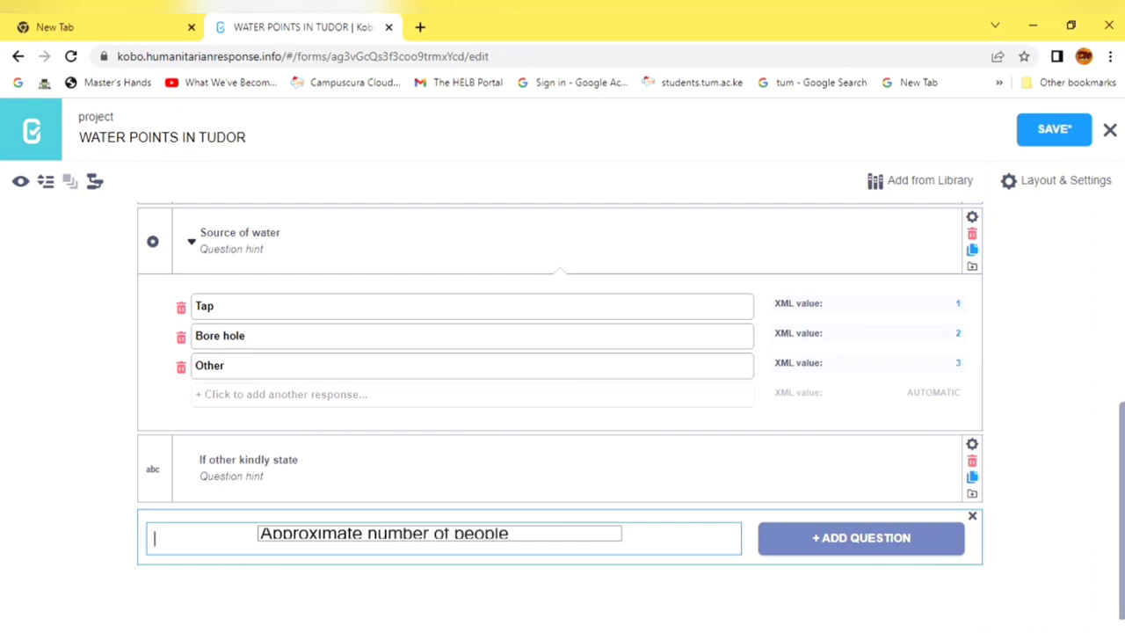
{"action": "type", "text": " who fetch w"}
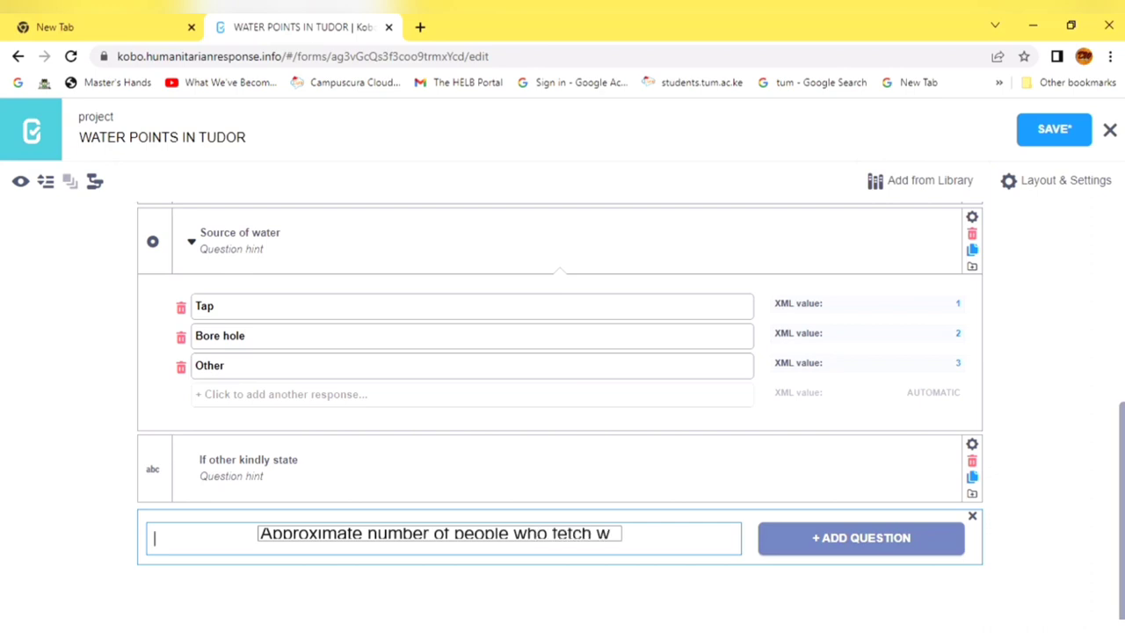
{"action": "type", "text": "ate"}
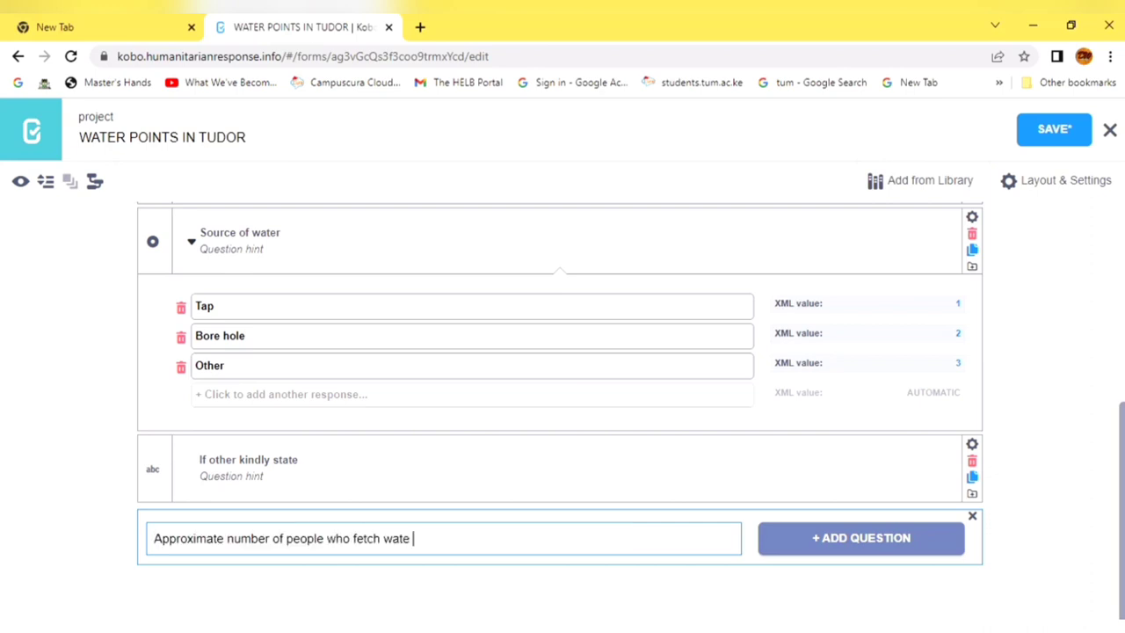
{"action": "type", "text": "r at this w"}
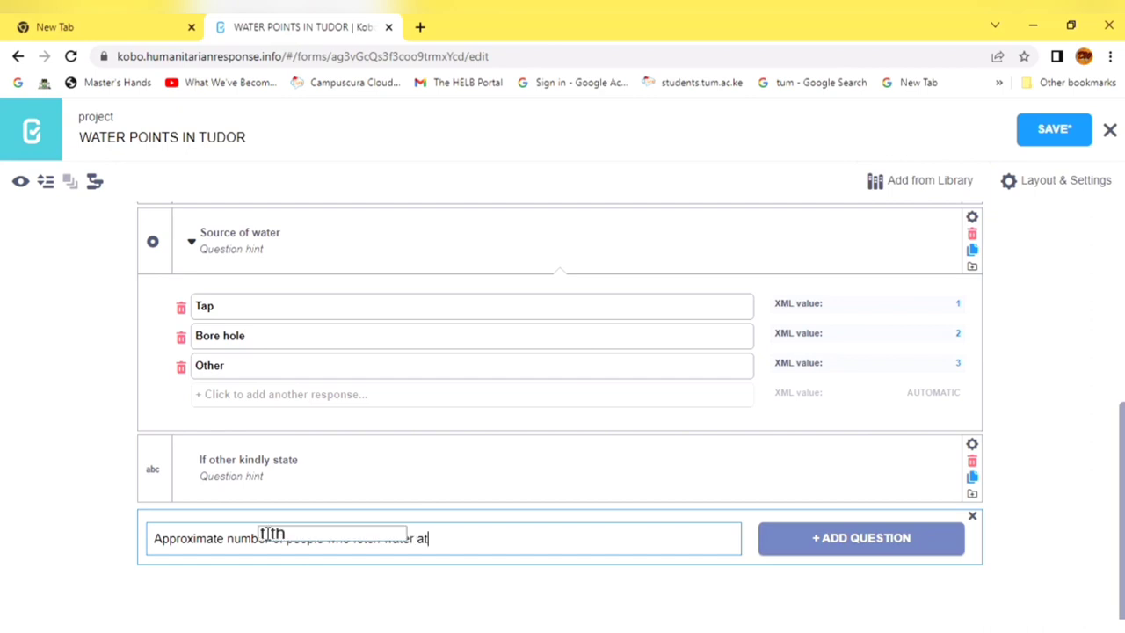
{"action": "type", "text": "aterpo"}
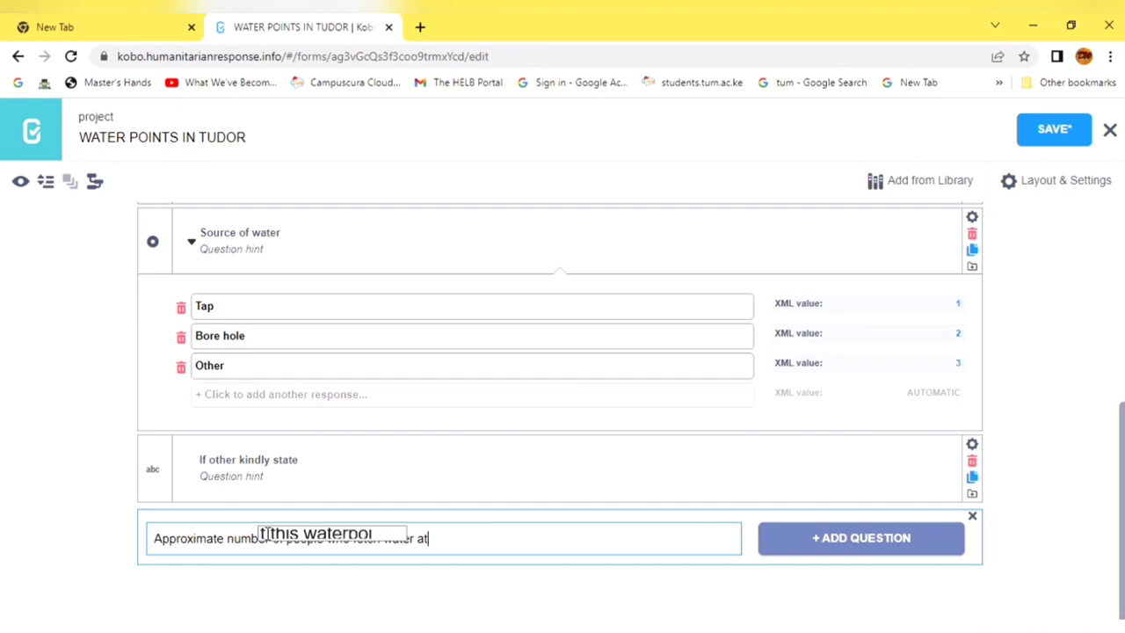
{"action": "type", "text": "int"}
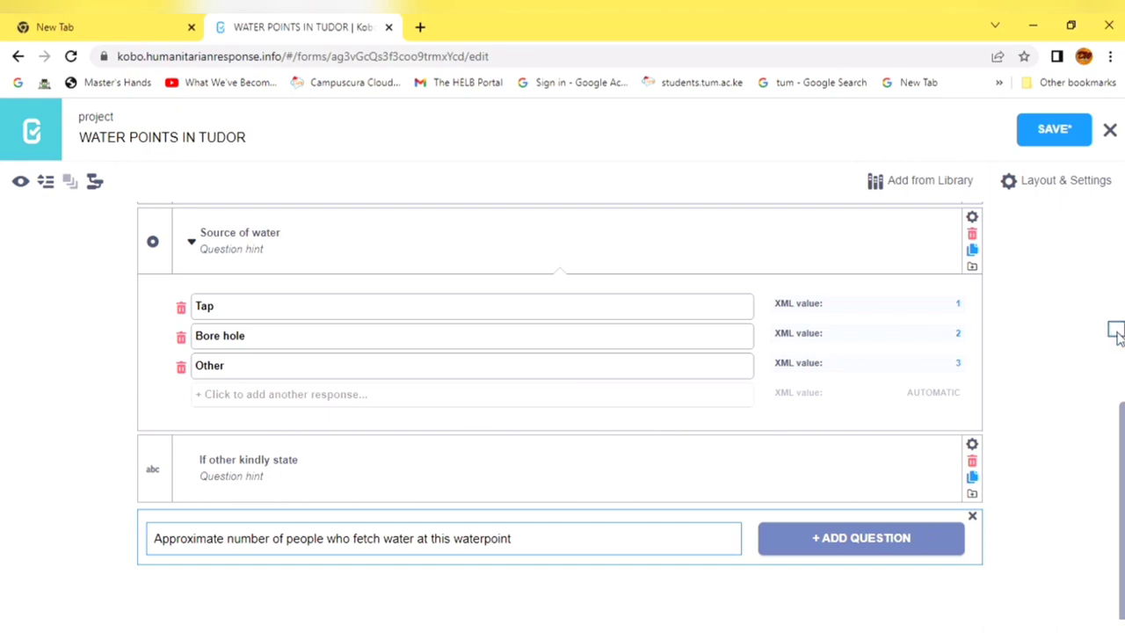
Step: Select and copy the Name_of_waterpoint column name from Name of waterpoint's settings panel
{"action": "scroll", "coordinate": [1116, 336], "scroll_direction": "up", "scroll_amount": 4}
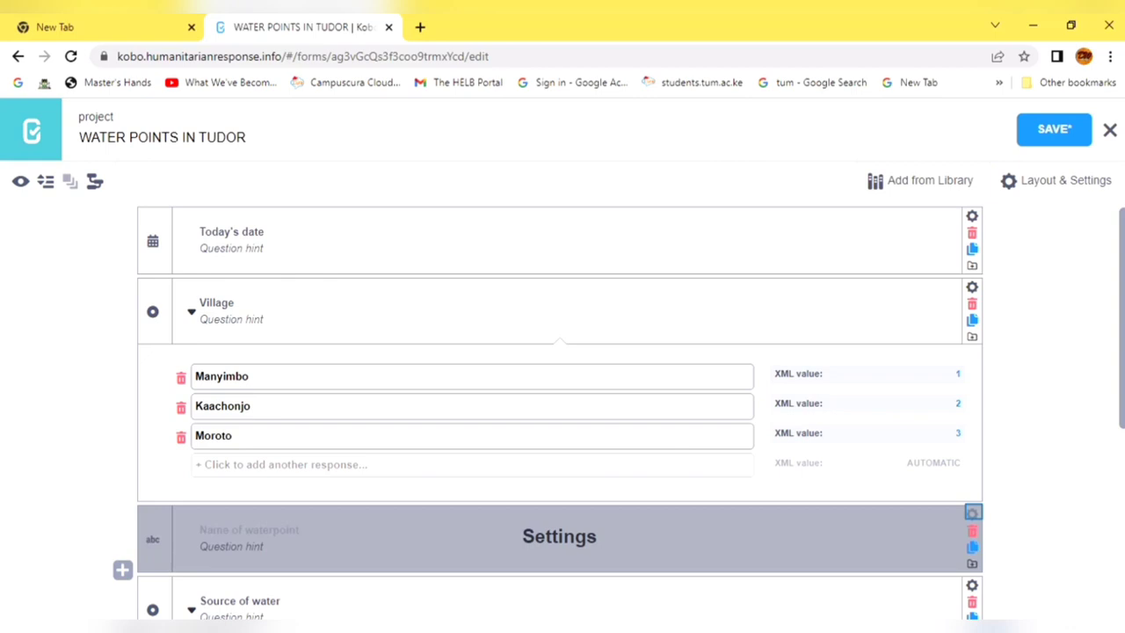
{"action": "left_click", "coordinate": [971, 511]}
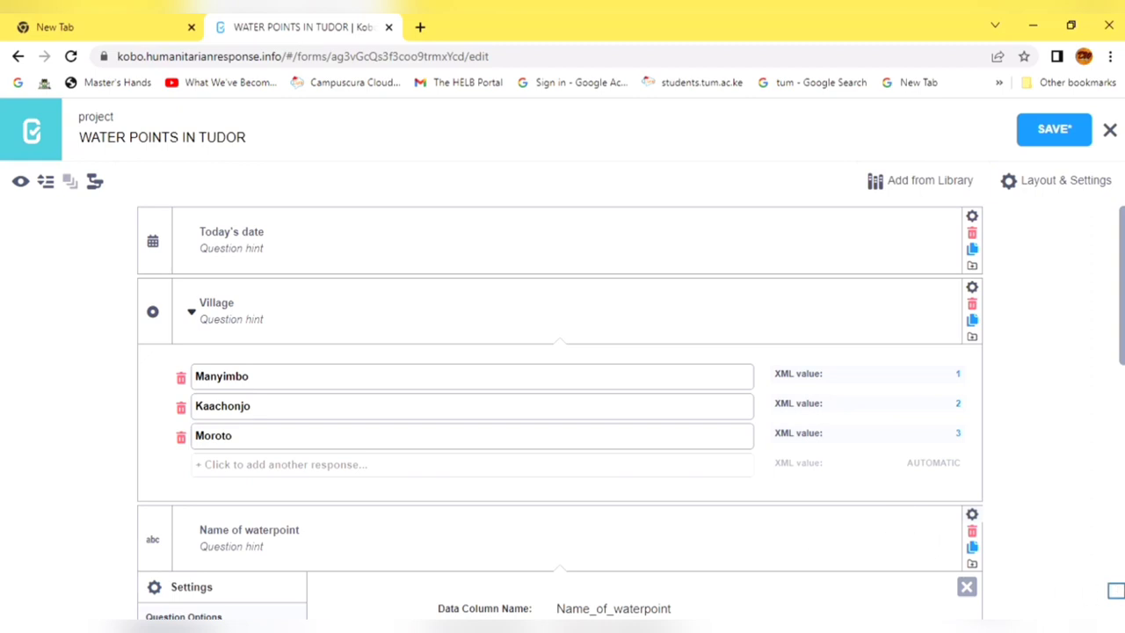
{"action": "left_click", "coordinate": [1118, 596]}
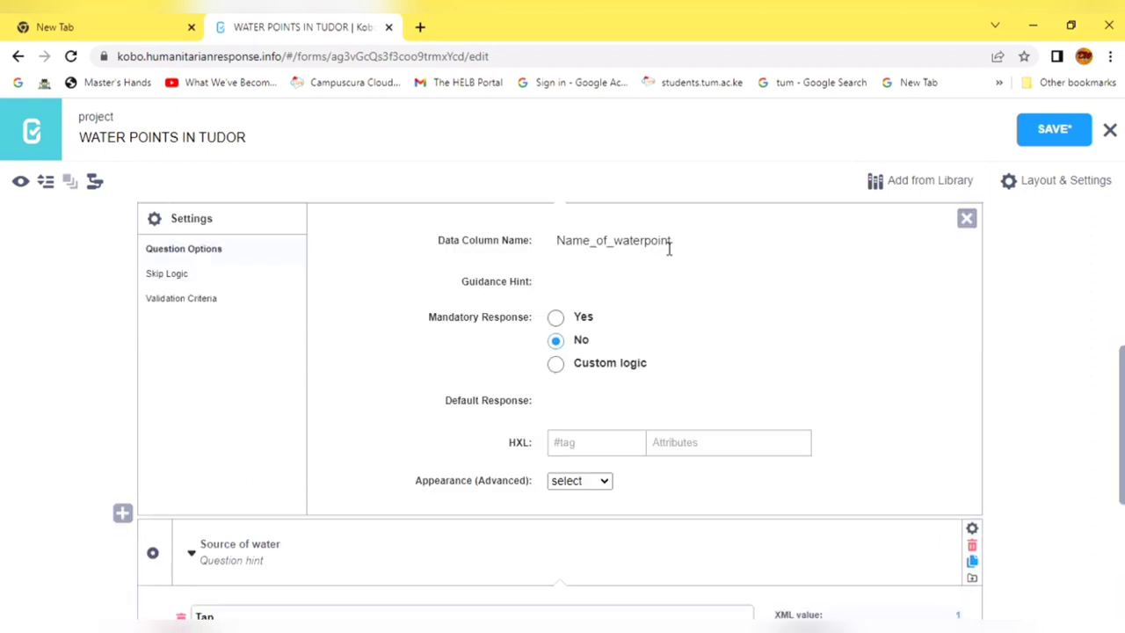
{"action": "left_click_drag", "start_coordinate": [681, 241], "coordinate": [552, 242]}
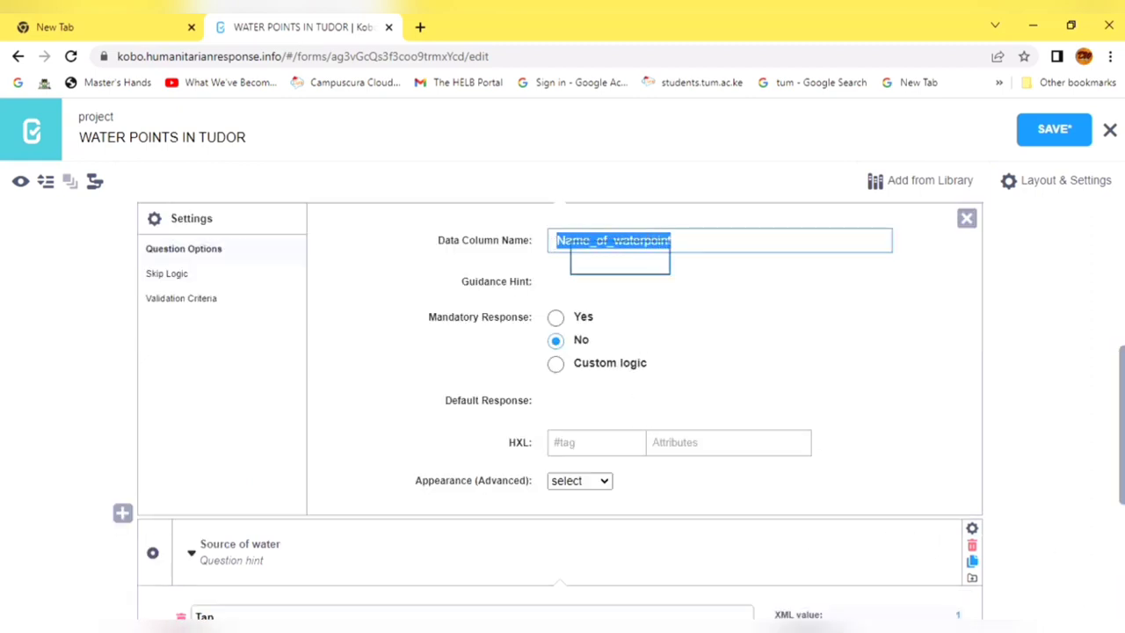
{"action": "right_click", "coordinate": [575, 242]}
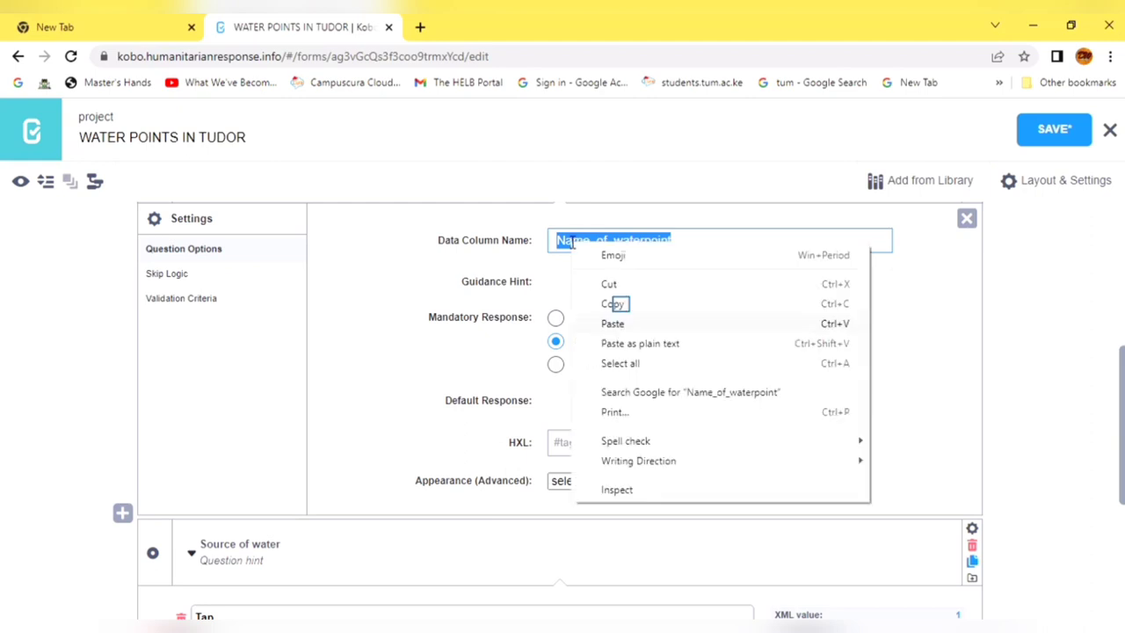
{"action": "left_click", "coordinate": [621, 304]}
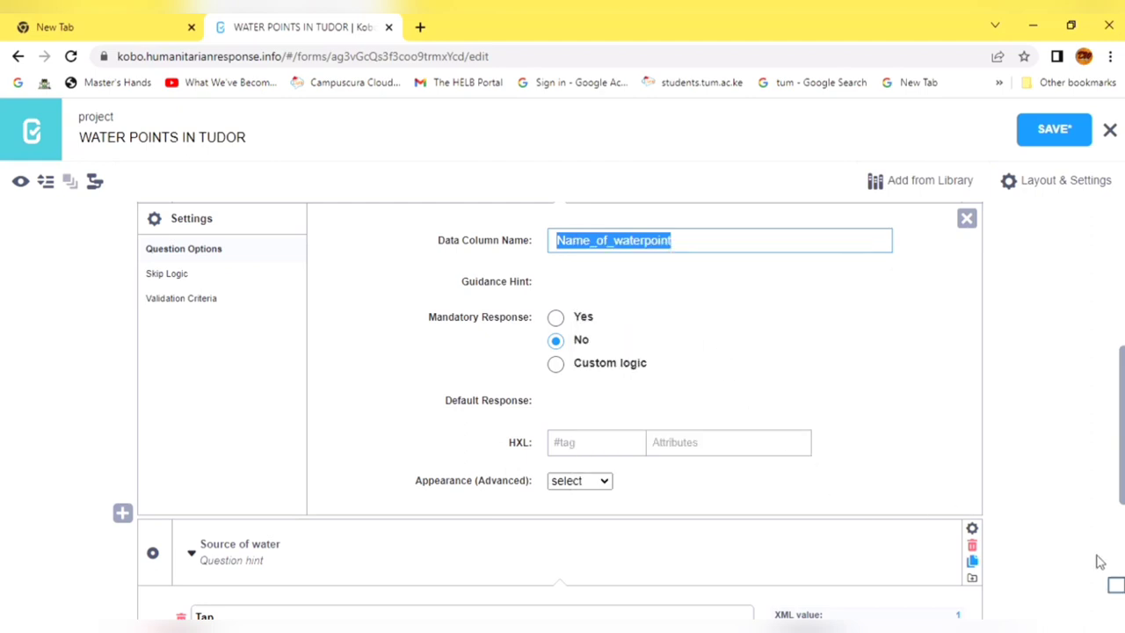
{"action": "left_click", "coordinate": [1119, 590]}
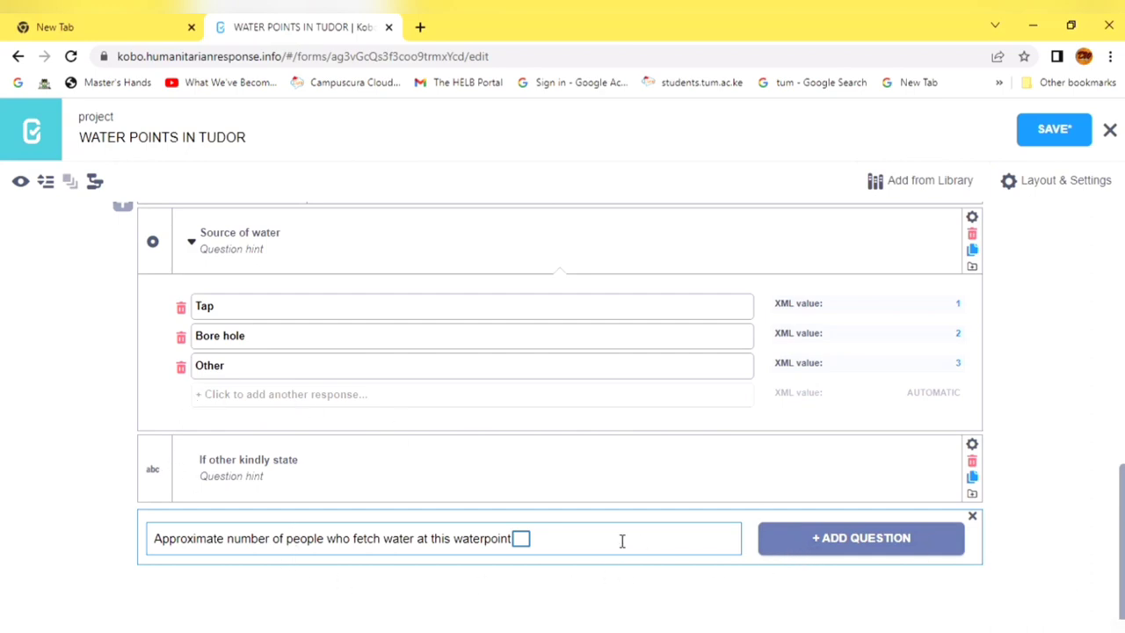
Step: End the label with ${Name_of_waterpoint} instead of 'this waterpoint' and make it a Number question
{"action": "key", "text": "BackSpace"}
{"action": "key", "text": "BackSpace"}
{"action": "key", "text": "BackSpace"}
{"action": "key", "text": "BackSpace"}
{"action": "key", "text": "BackSpace"}
{"action": "key", "text": "BackSpace"}
{"action": "key", "text": "BackSpace"}
{"action": "key", "text": "BackSpace"}
{"action": "key", "text": "BackSpace"}
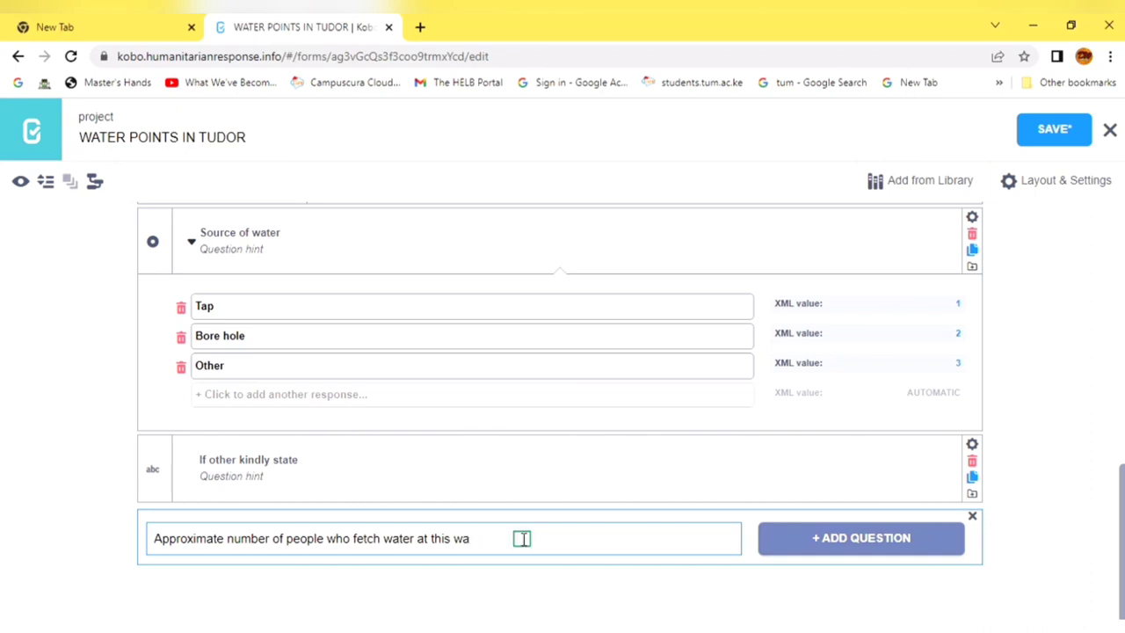
{"action": "key", "text": "BackSpace"}
{"action": "key", "text": "BackSpace"}
{"action": "key", "text": "BackSpace"}
{"action": "key", "text": "BackSpace"}
{"action": "key", "text": "BackSpace"}
{"action": "key", "text": "BackSpace"}
{"action": "key", "text": "BackSpace"}
{"action": "type", "text": "${"}
{"action": "key", "text": "ctrl+v"}
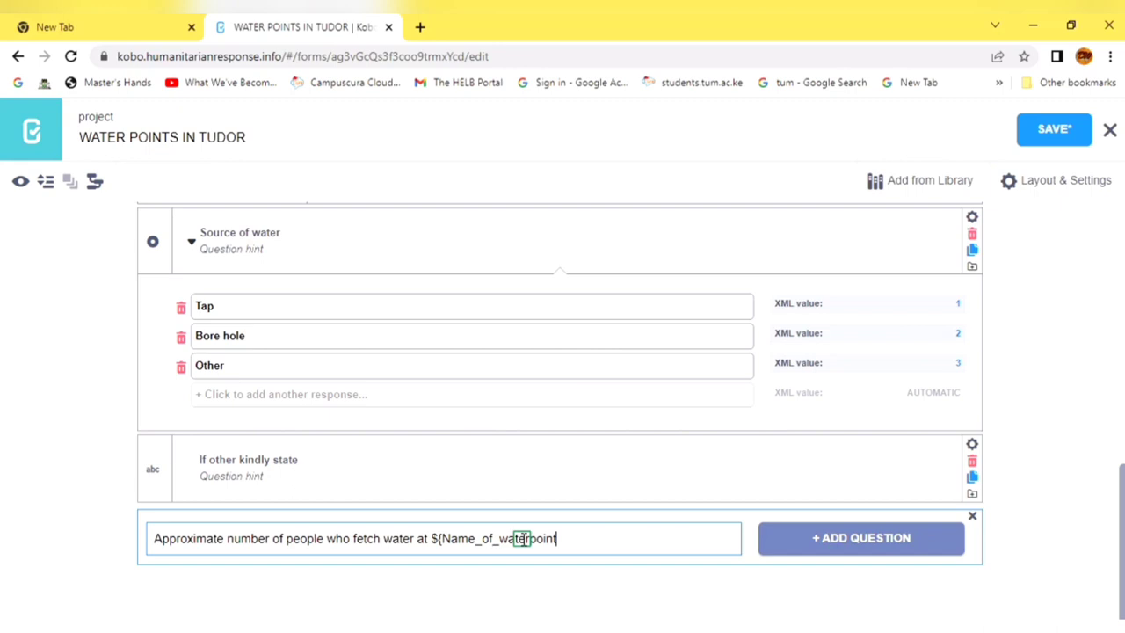
{"action": "type", "text": "}"}
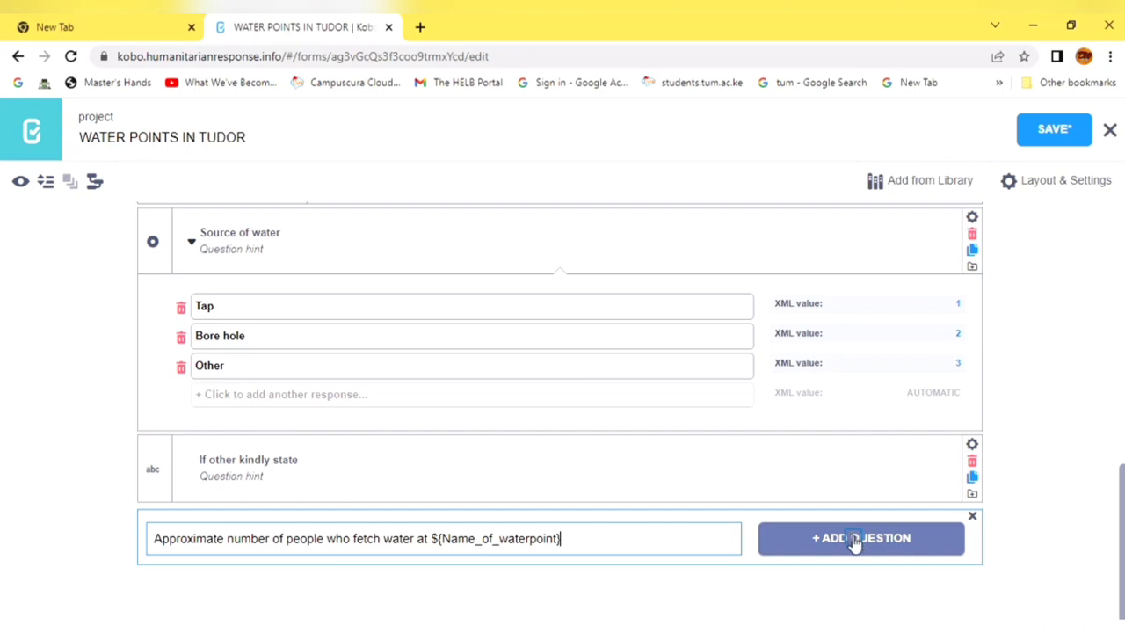
{"action": "left_click", "coordinate": [855, 543]}
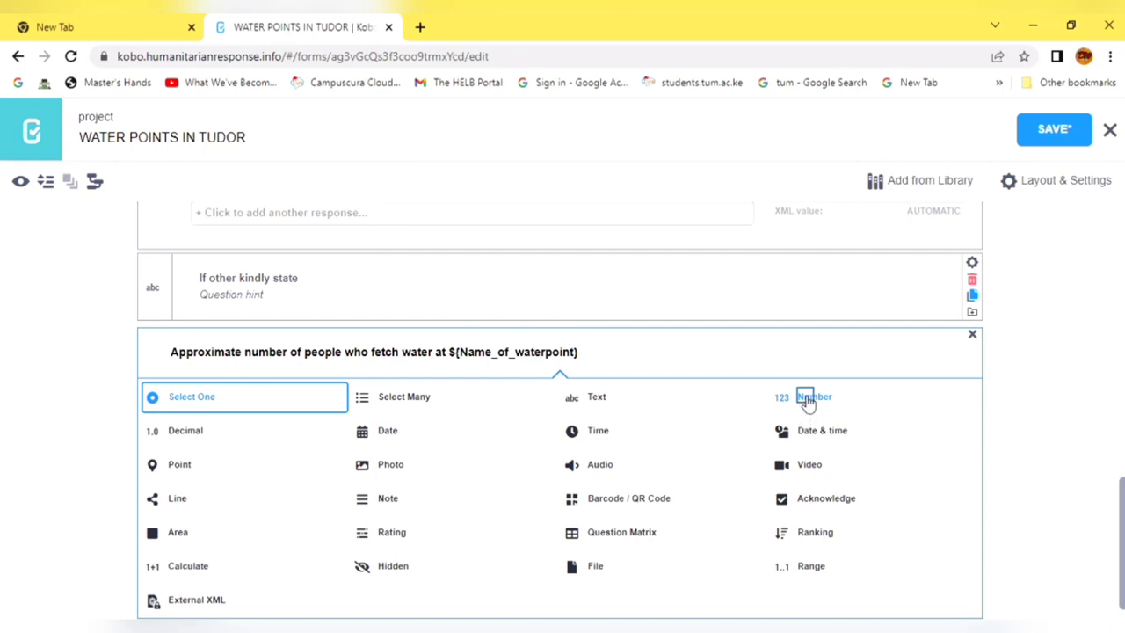
{"action": "left_click", "coordinate": [800, 402]}
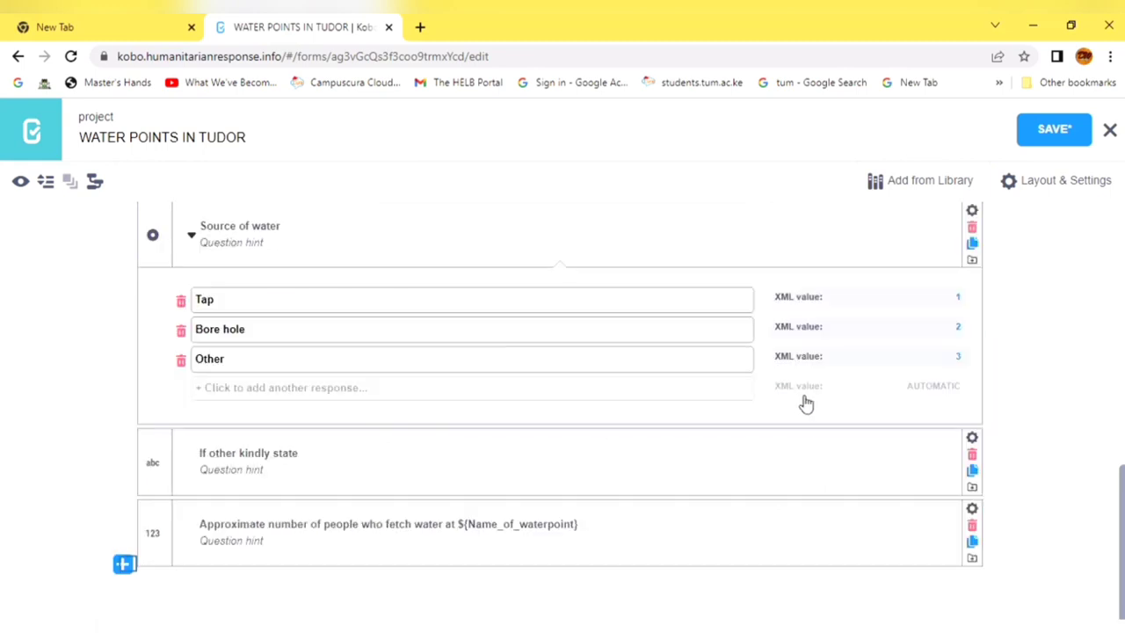
Step: Start a new question labelled 'Is this water safe' below the headcount question
{"action": "left_click", "coordinate": [127, 570]}
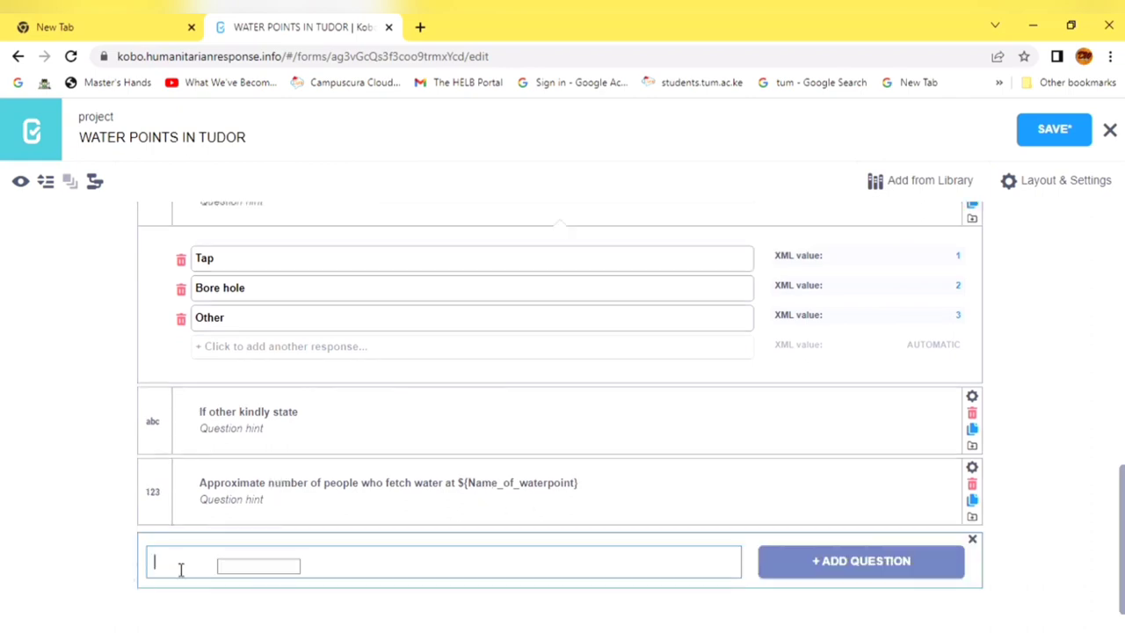
{"action": "type", "text": "Is this w"}
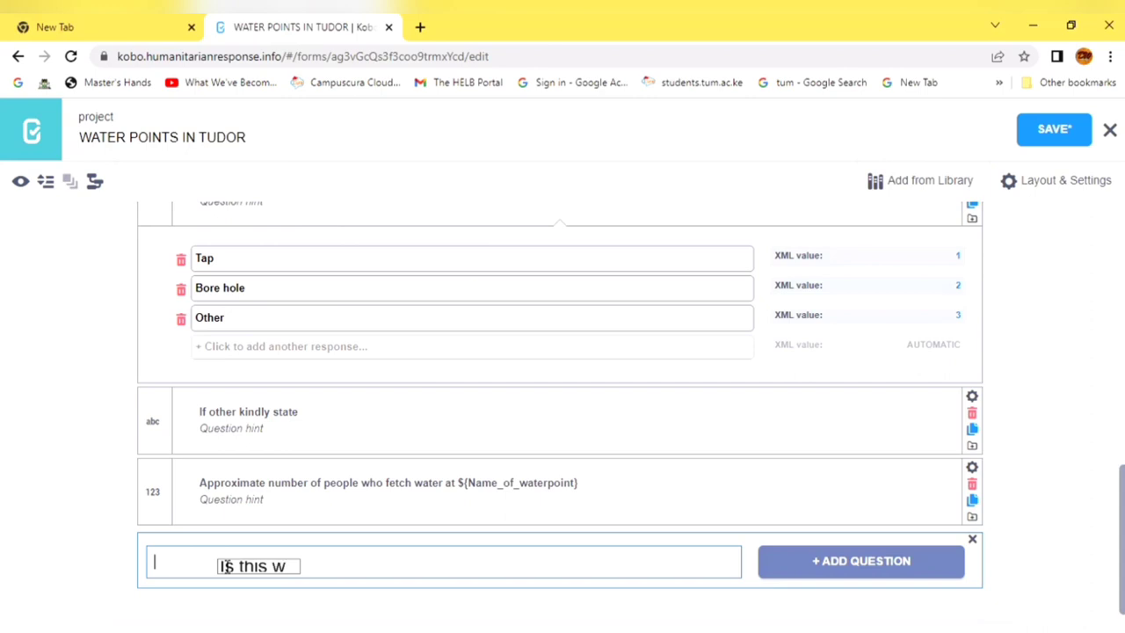
{"action": "type", "text": "a"}
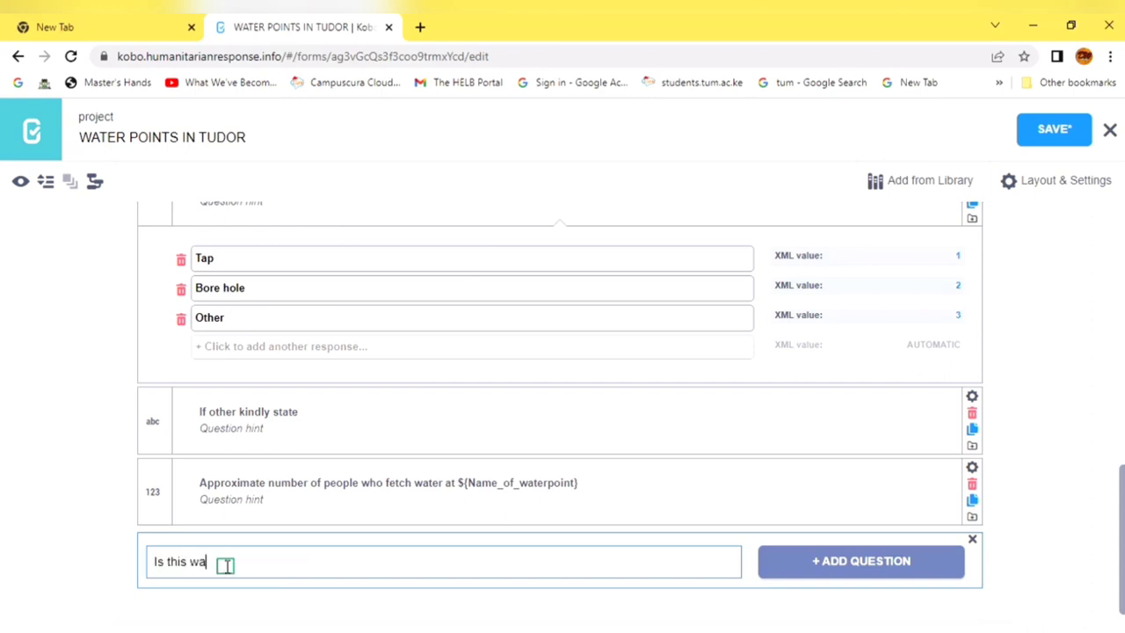
{"action": "key", "text": "BackSpace"}
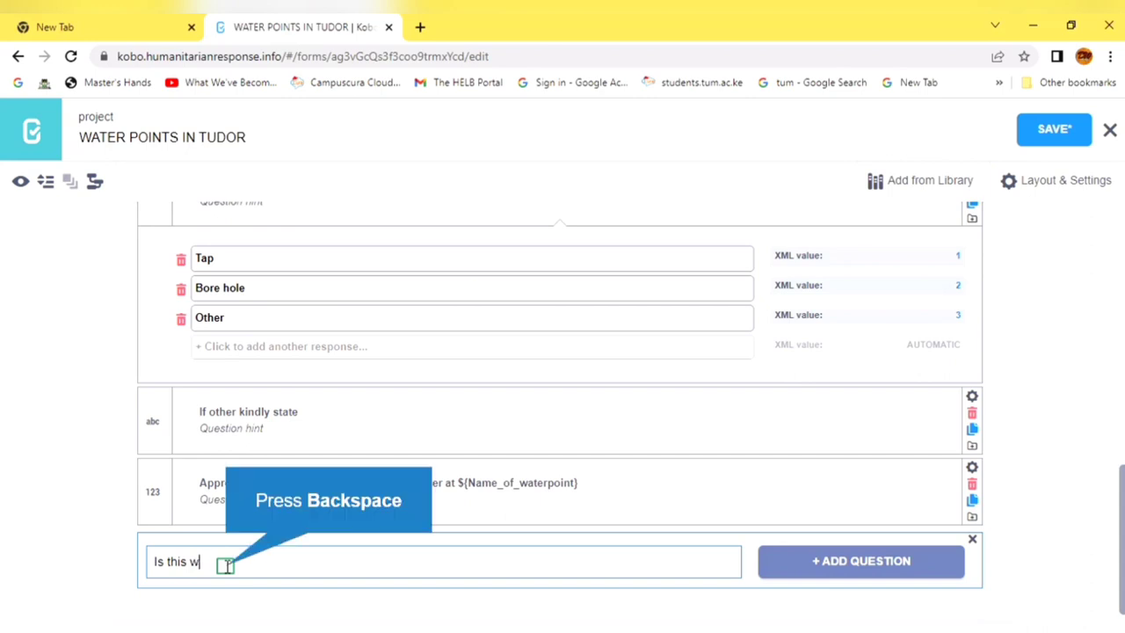
{"action": "key", "text": "BackSpace"}
{"action": "type", "text": "Water"}
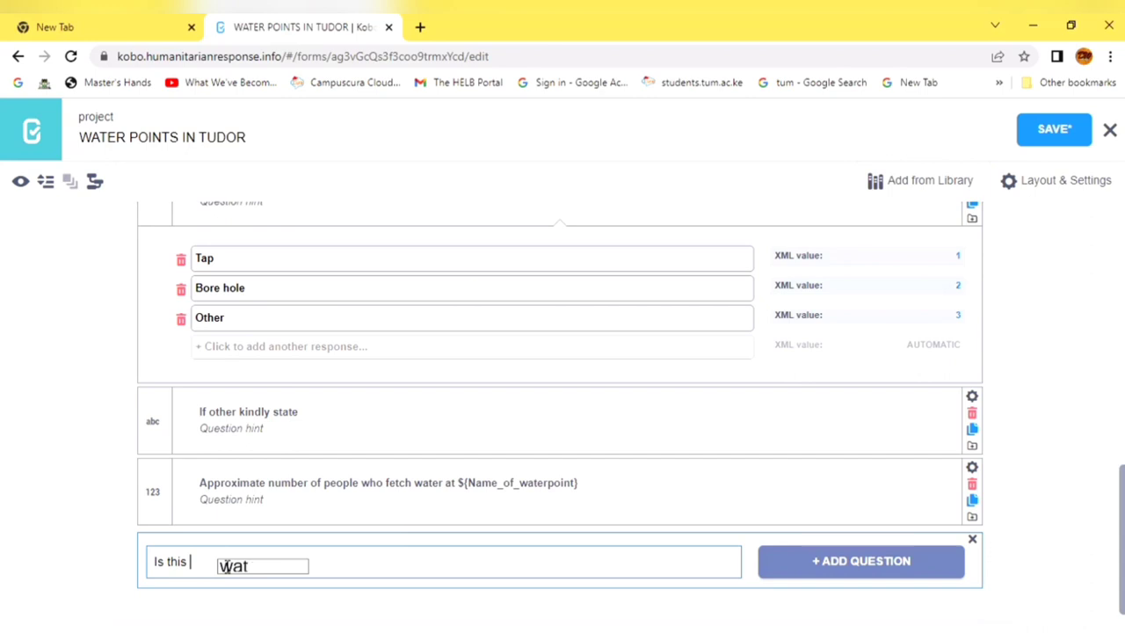
{"action": "type", "text": " sate"}
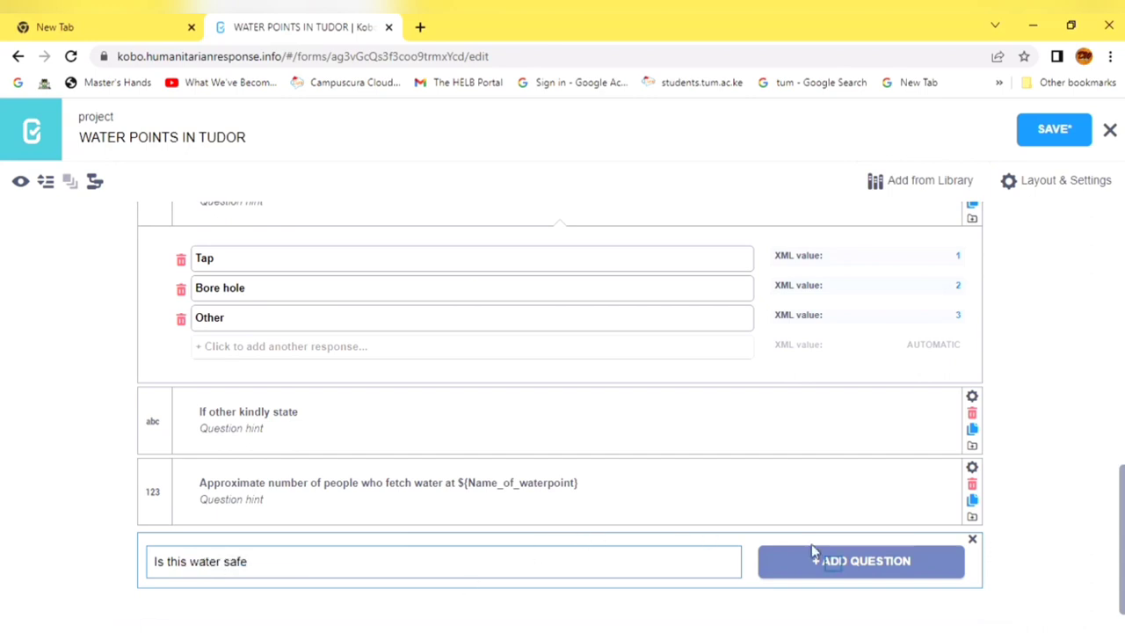
{"action": "left_click", "coordinate": [833, 567]}
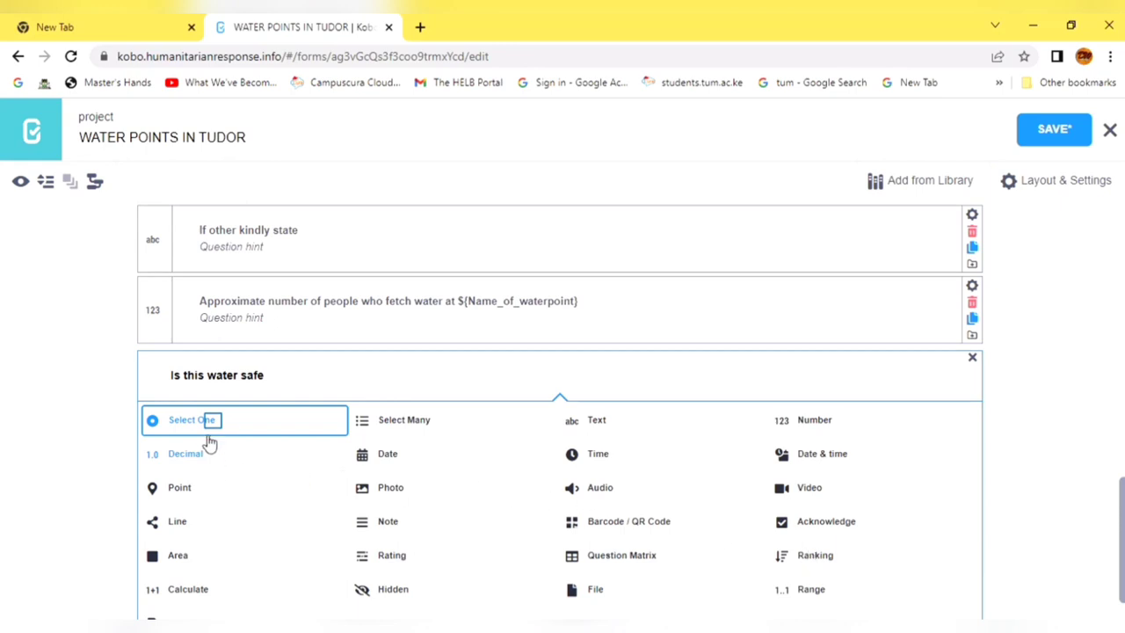
Step: Make 'Is this water safe' a Select One question with answers Yes and No
{"action": "left_click", "coordinate": [211, 431]}
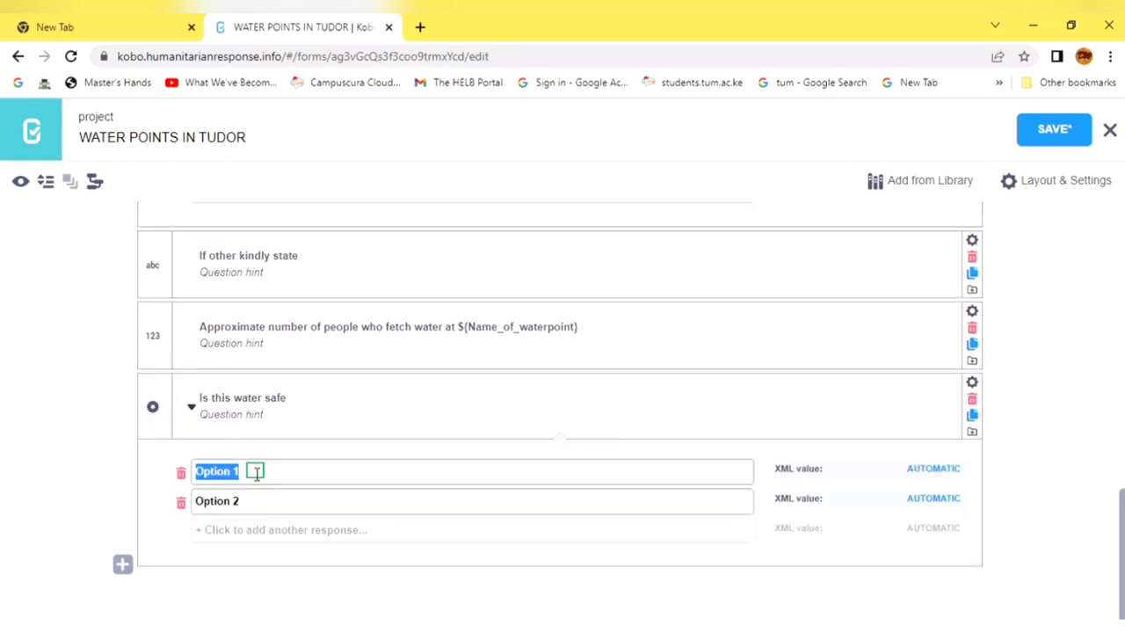
{"action": "key", "text": "BackSpace"}
{"action": "type", "text": "Ye"}
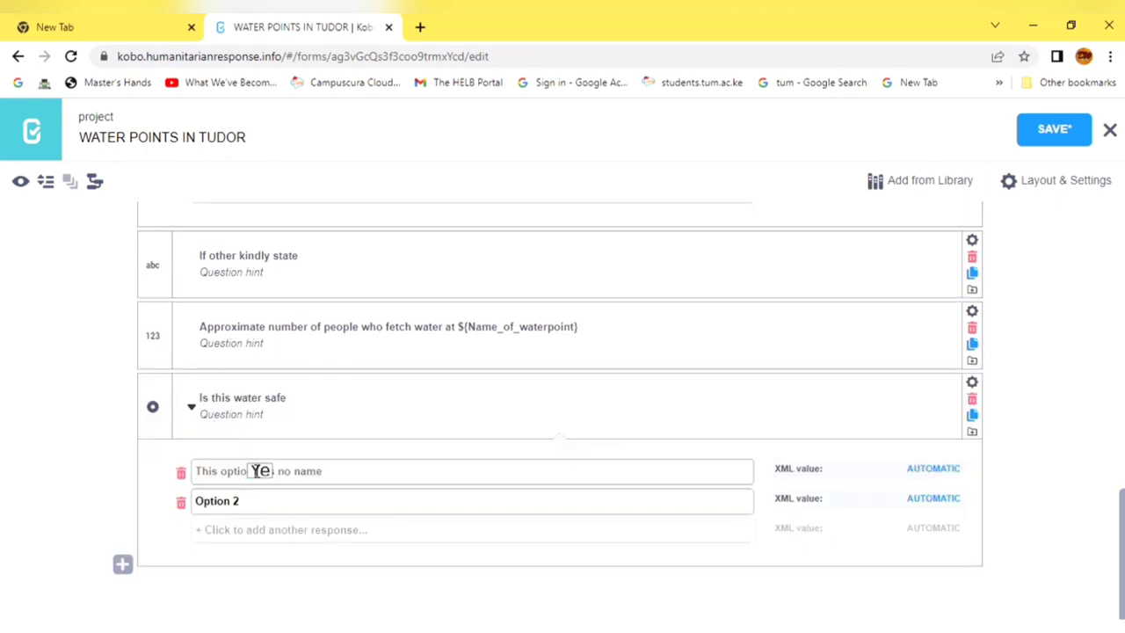
{"action": "type", "text": "s"}
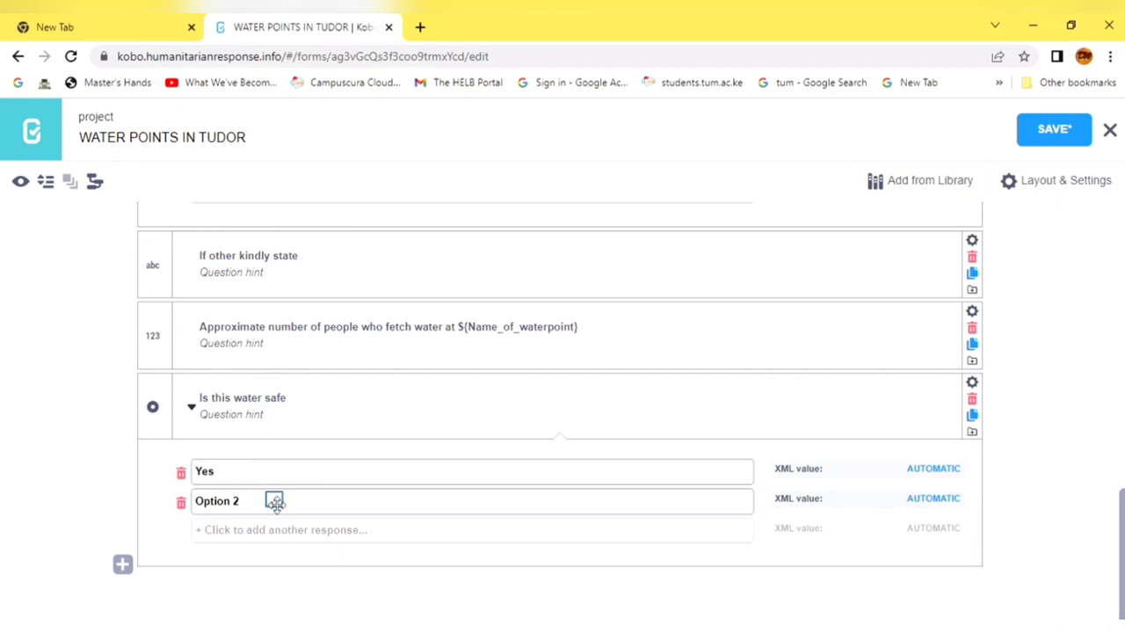
{"action": "left_click", "coordinate": [274, 499]}
{"action": "key", "text": "BackSpace"}
{"action": "key", "text": "BackSpace"}
{"action": "key", "text": "BackSpace"}
{"action": "key", "text": "BackSpace"}
{"action": "key", "text": "BackSpace"}
{"action": "key", "text": "BackSpace"}
{"action": "key", "text": "BackSpace"}
{"action": "key", "text": "BackSpace"}
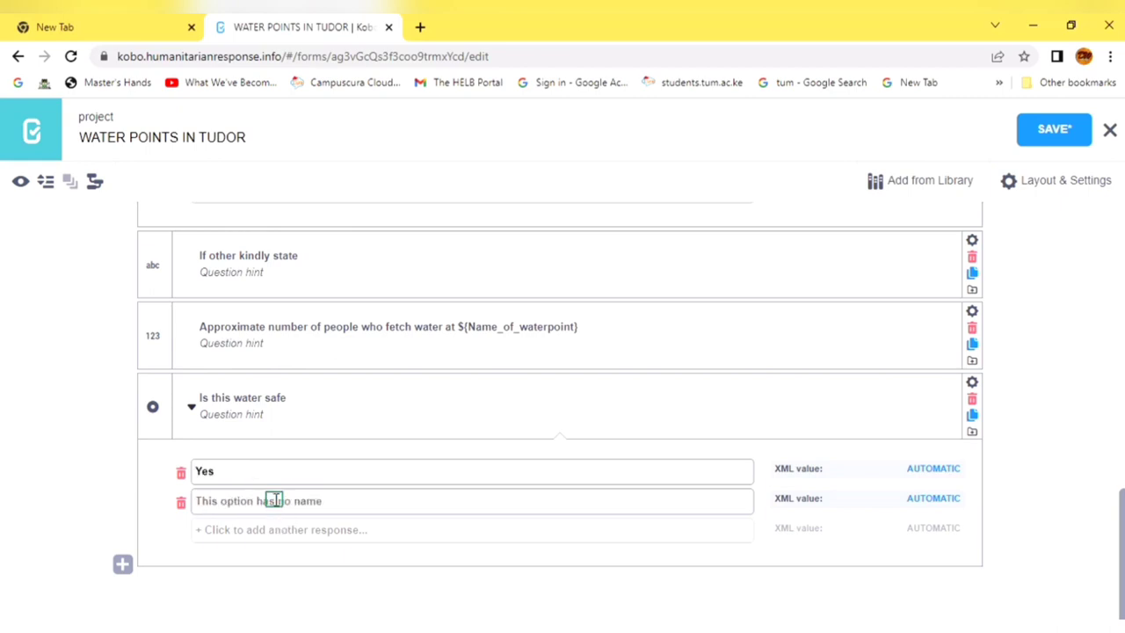
{"action": "type", "text": "No"}
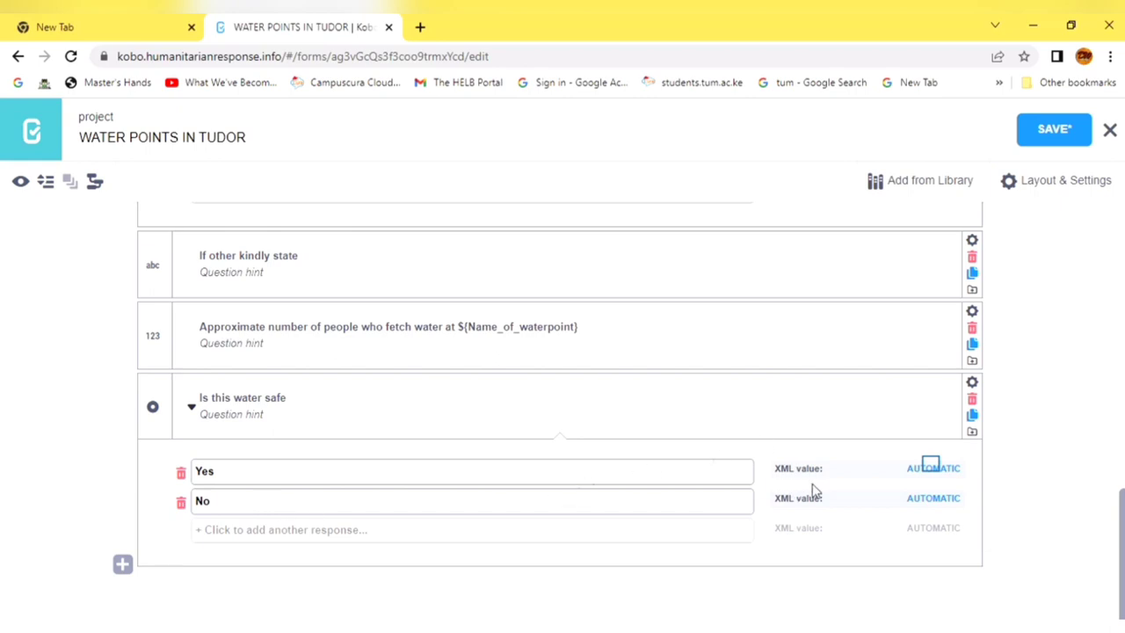
Step: Code Yes and No as 1 and 2, then add a blank question entry below
{"action": "left_click", "coordinate": [929, 466]}
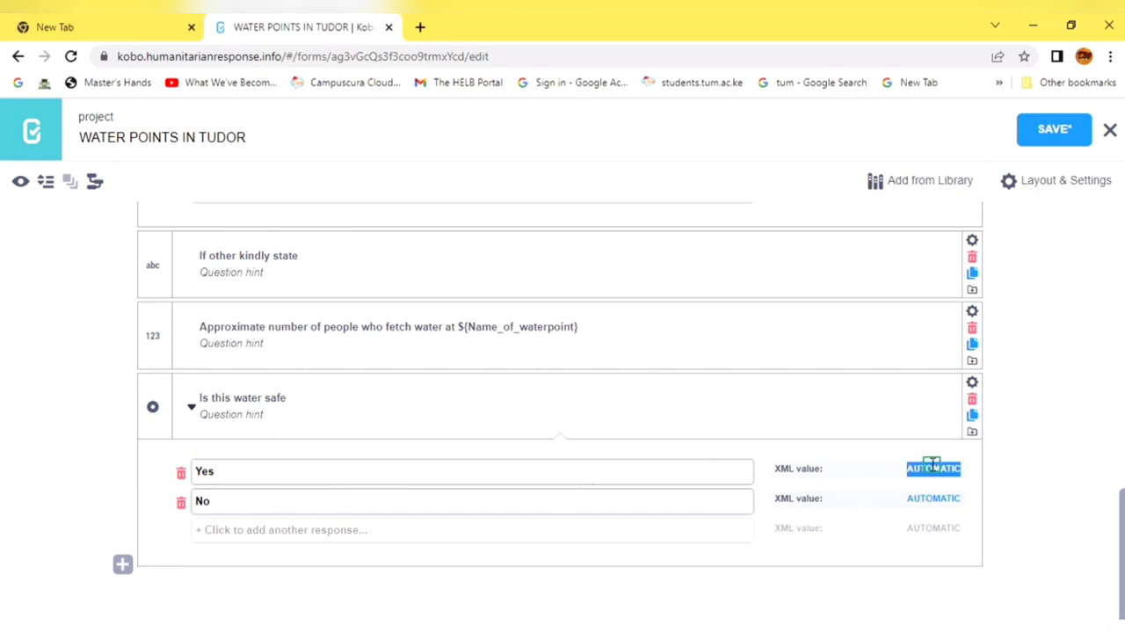
{"action": "type", "text": "1"}
{"action": "left_click", "coordinate": [933, 497]}
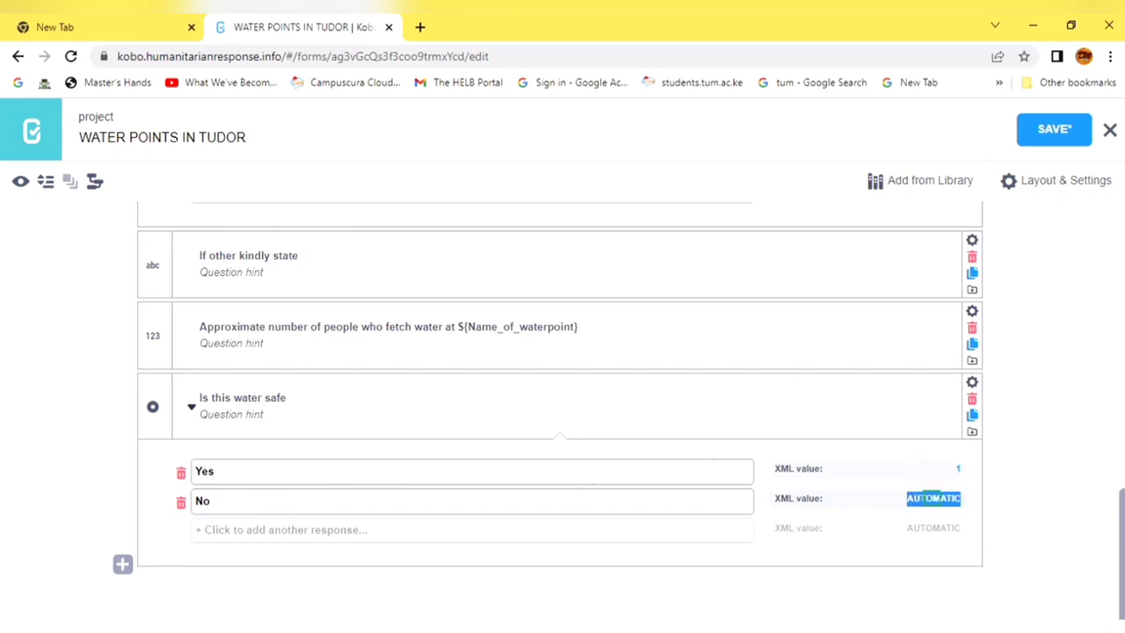
{"action": "type", "text": "2"}
{"action": "left_click", "coordinate": [124, 561]}
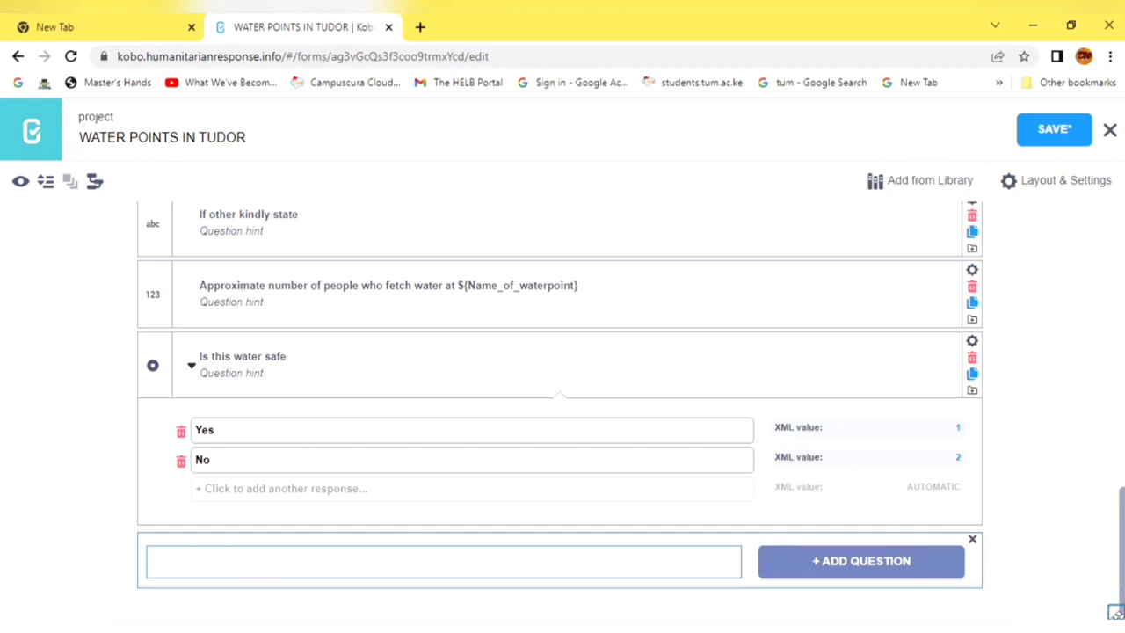
{"action": "scroll", "coordinate": [562, 413], "scroll_direction": "down", "scroll_amount": 1}
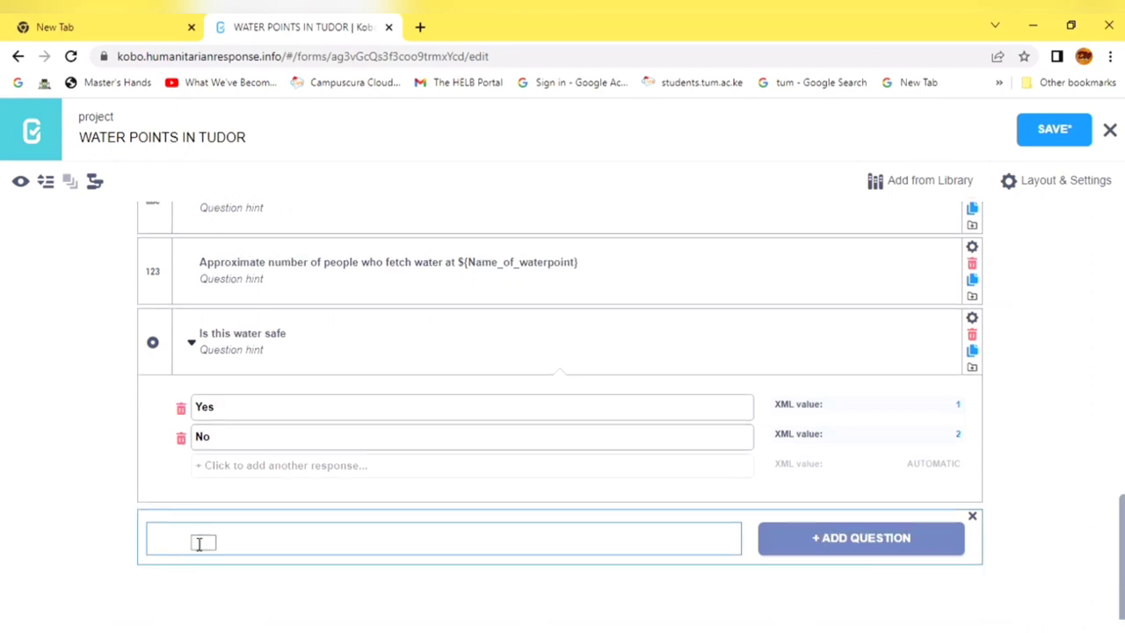
Step: Enter the question 'Who is the owner of this water point' and add it to the form
{"action": "type", "text": "WI"}
{"action": "type", "text": "hp"}
{"action": "type", "text": " ow"}
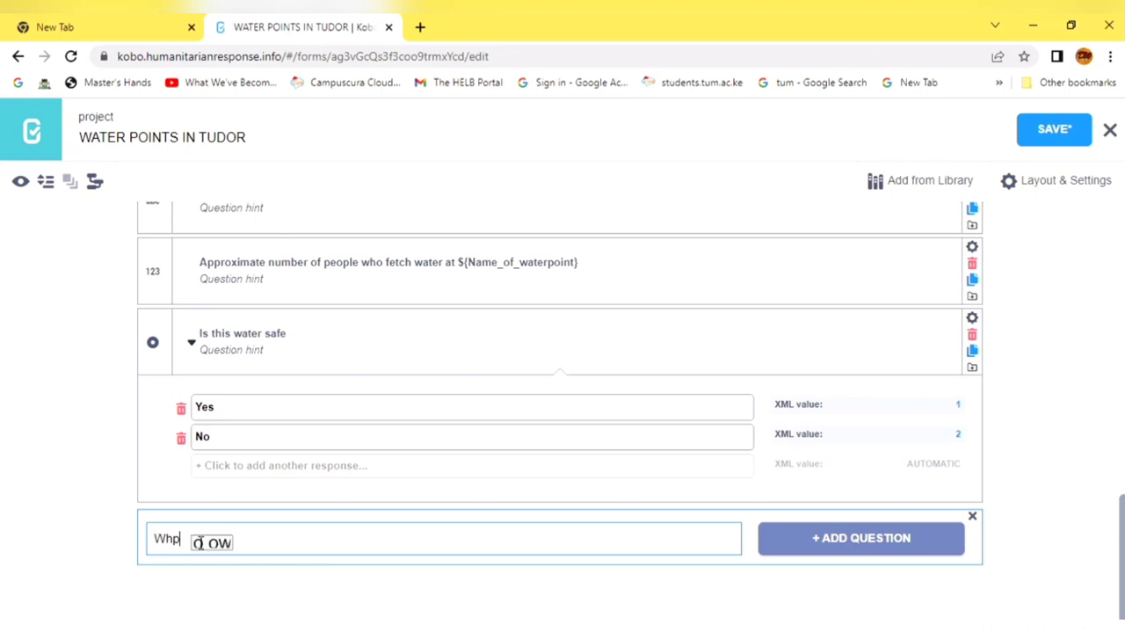
{"action": "type", "text": "n"}
{"action": "key", "text": "BackSpace"}
{"action": "key", "text": "BackSpace"}
{"action": "key", "text": "BackSpace"}
{"action": "type", "text": "is the"}
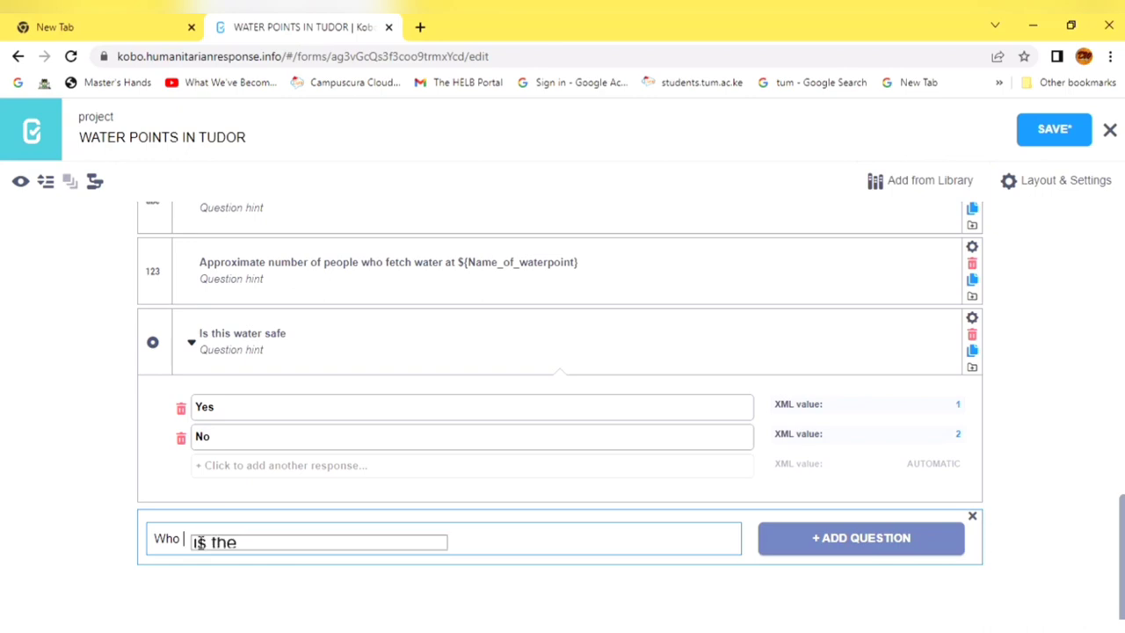
{"action": "type", "text": " owner of this"}
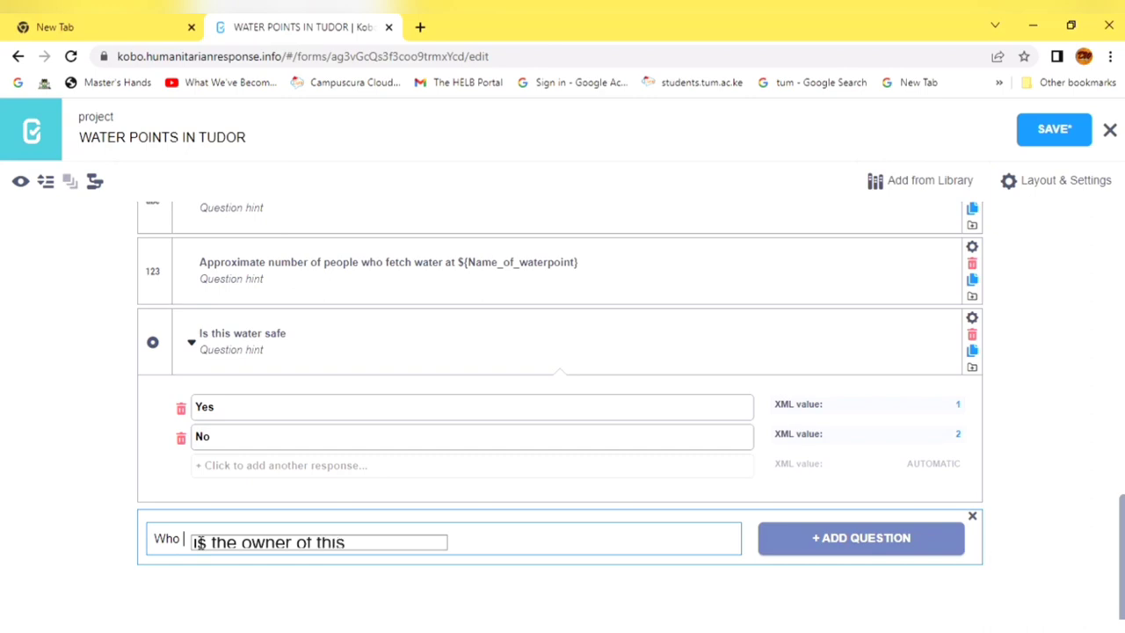
{"action": "type", "text": " waterpoint"}
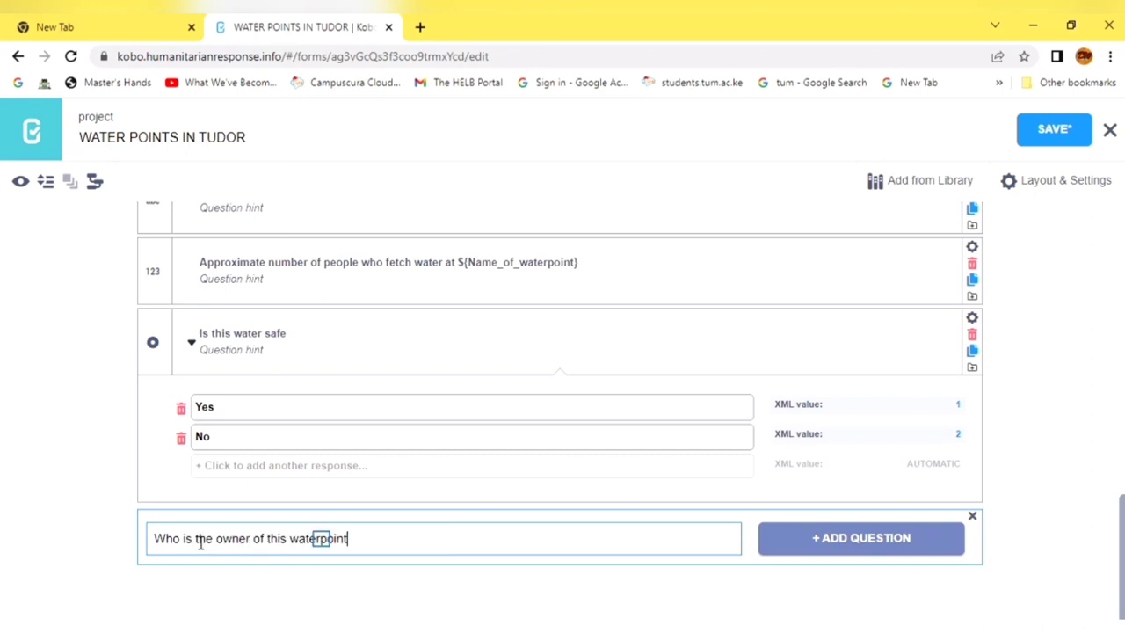
{"action": "left_click", "coordinate": [322, 538]}
{"action": "left_click", "coordinate": [853, 537]}
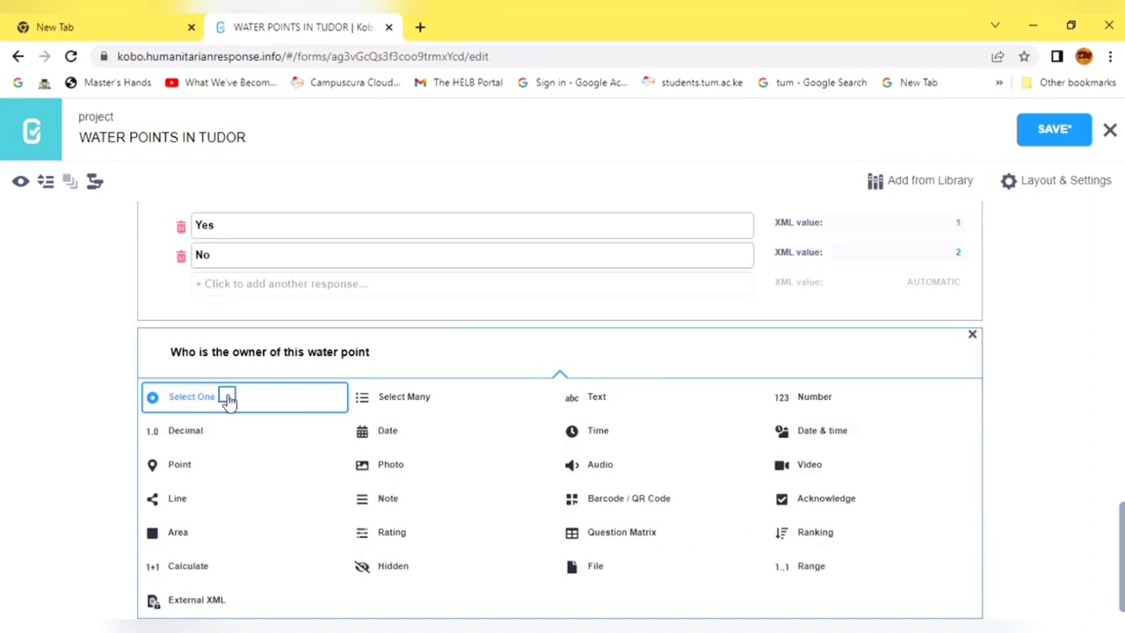
Step: Make the owner question Select One with first answers Governement and Private owned
{"action": "left_click", "coordinate": [227, 398]}
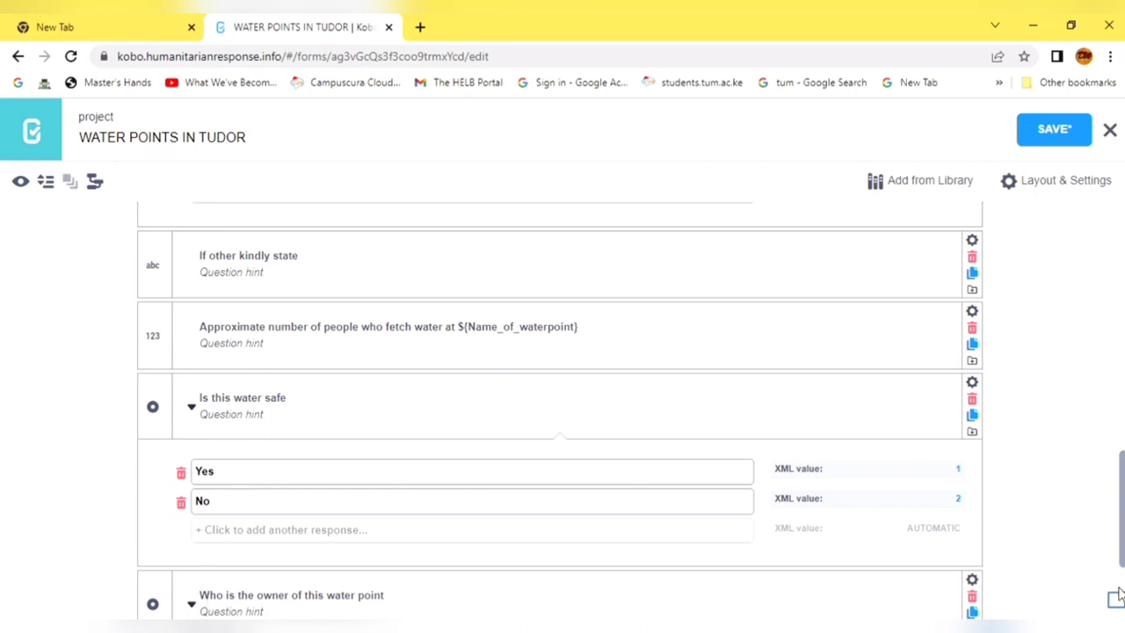
{"action": "scroll", "coordinate": [1098, 571], "scroll_direction": "down", "scroll_amount": 2}
{"action": "type", "text": "Go"}
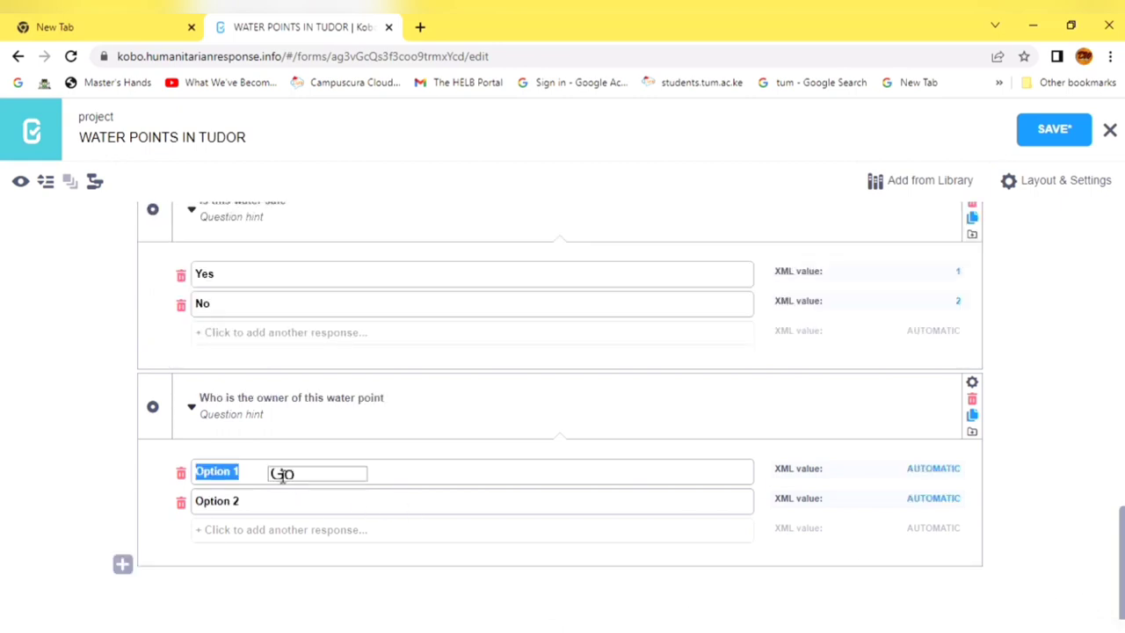
{"action": "type", "text": "verneme"}
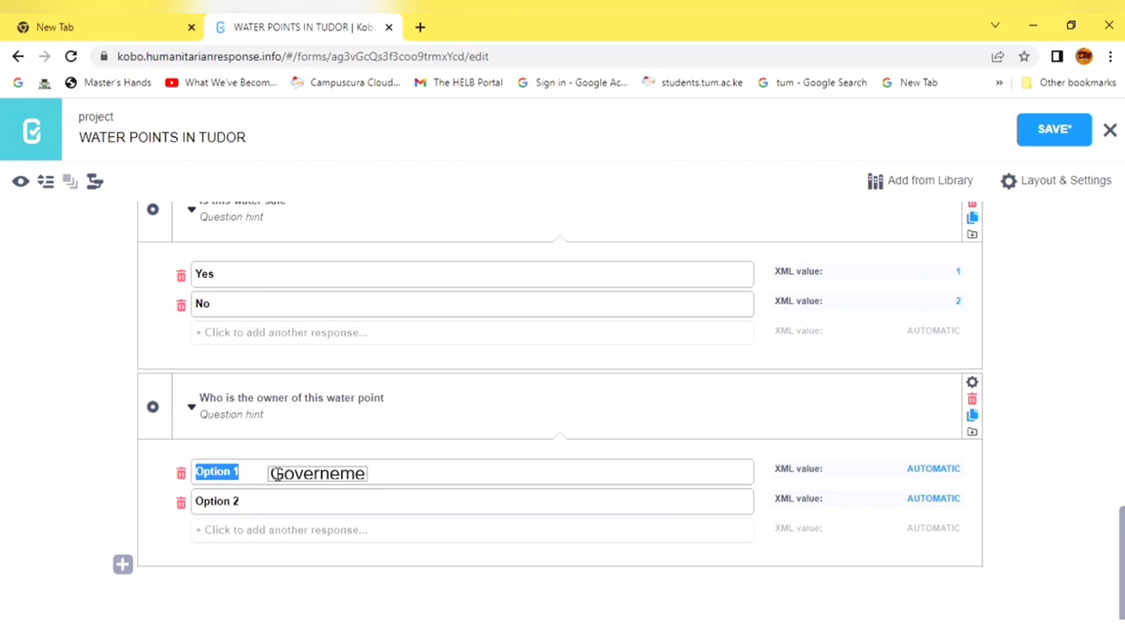
{"action": "type", "text": "nt"}
{"action": "key", "text": "Tab"}
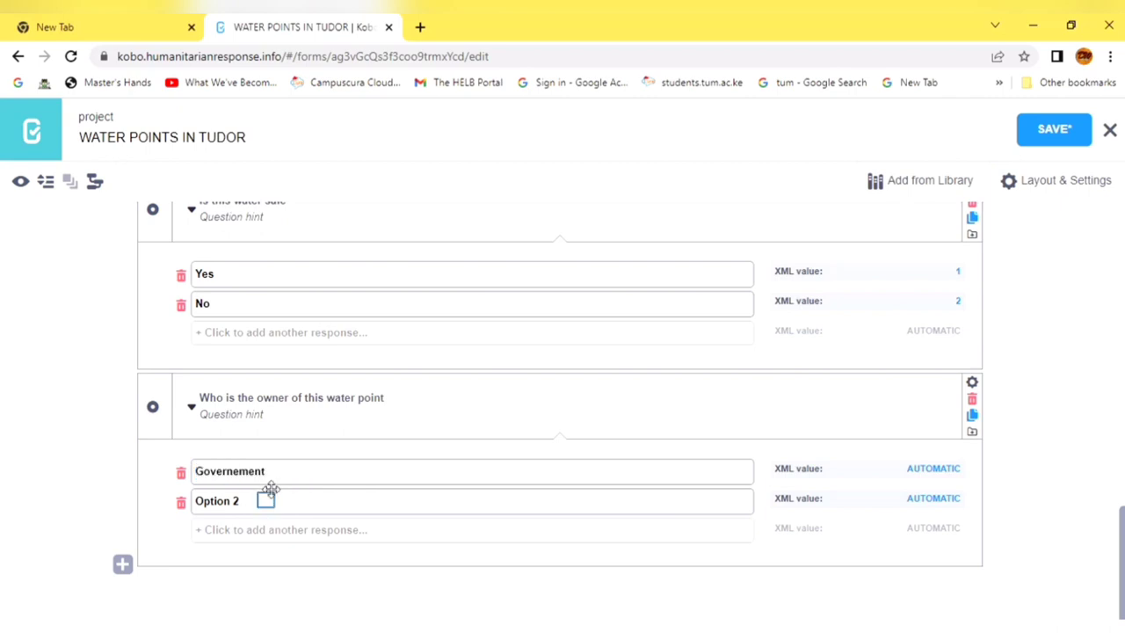
{"action": "left_click", "coordinate": [265, 500]}
{"action": "key", "text": "BackSpace"}
{"action": "key", "text": "BackSpace"}
{"action": "key", "text": "BackSpace"}
{"action": "key", "text": "BackSpace"}
{"action": "key", "text": "BackSpace"}
{"action": "key", "text": "BackSpace"}
{"action": "key", "text": "BackSpace"}
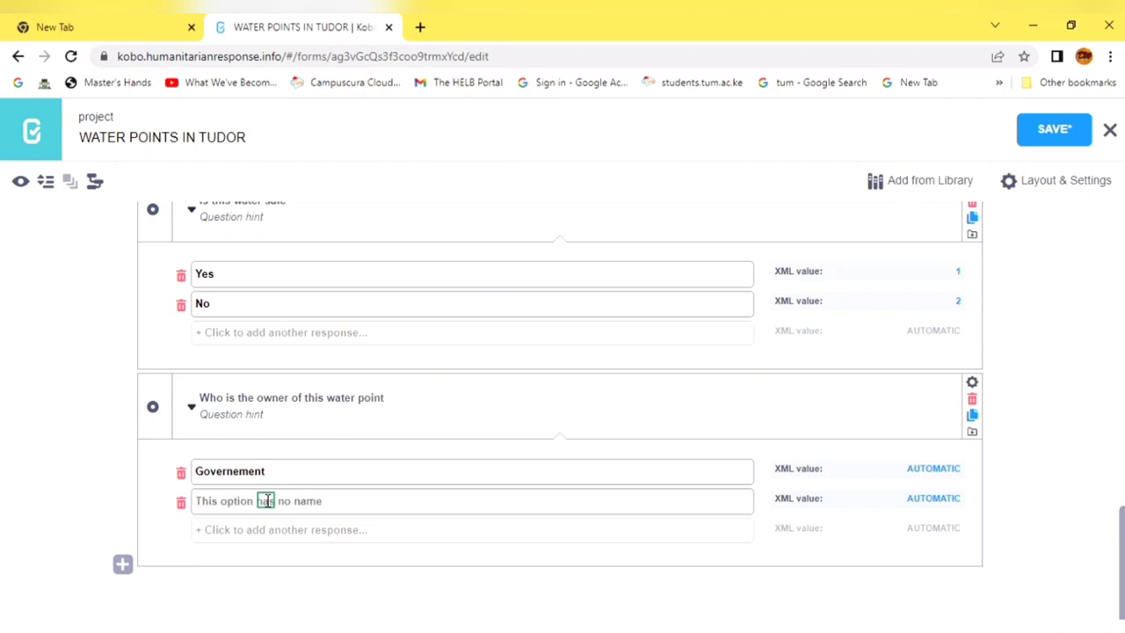
{"action": "type", "text": "H"}
{"action": "type", "text": "r"}
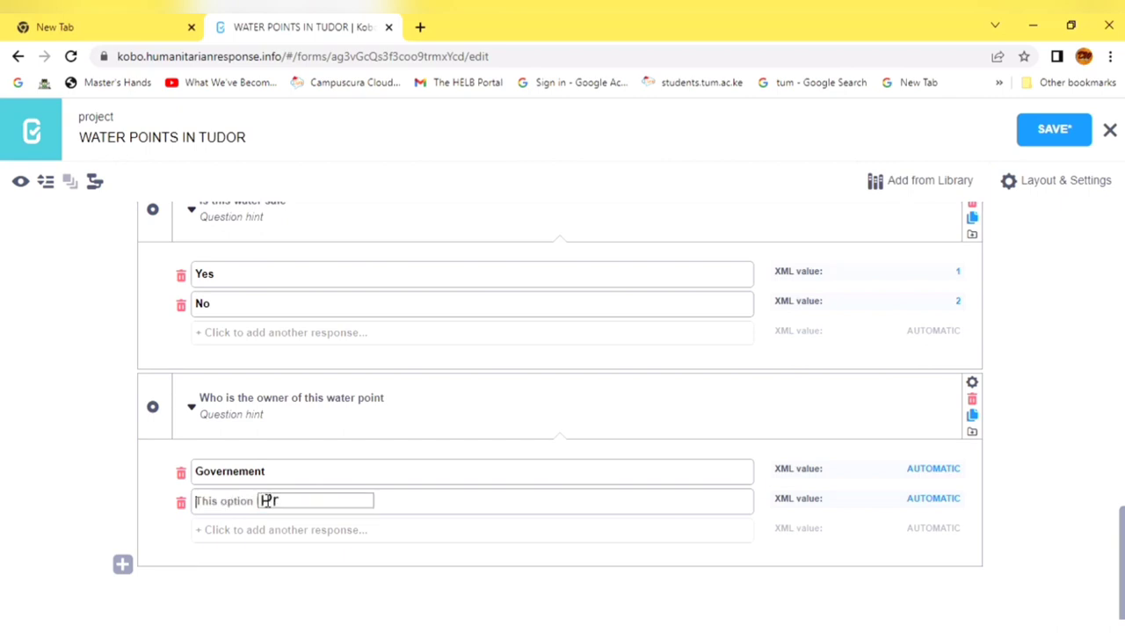
{"action": "type", "text": "ivate owned"}
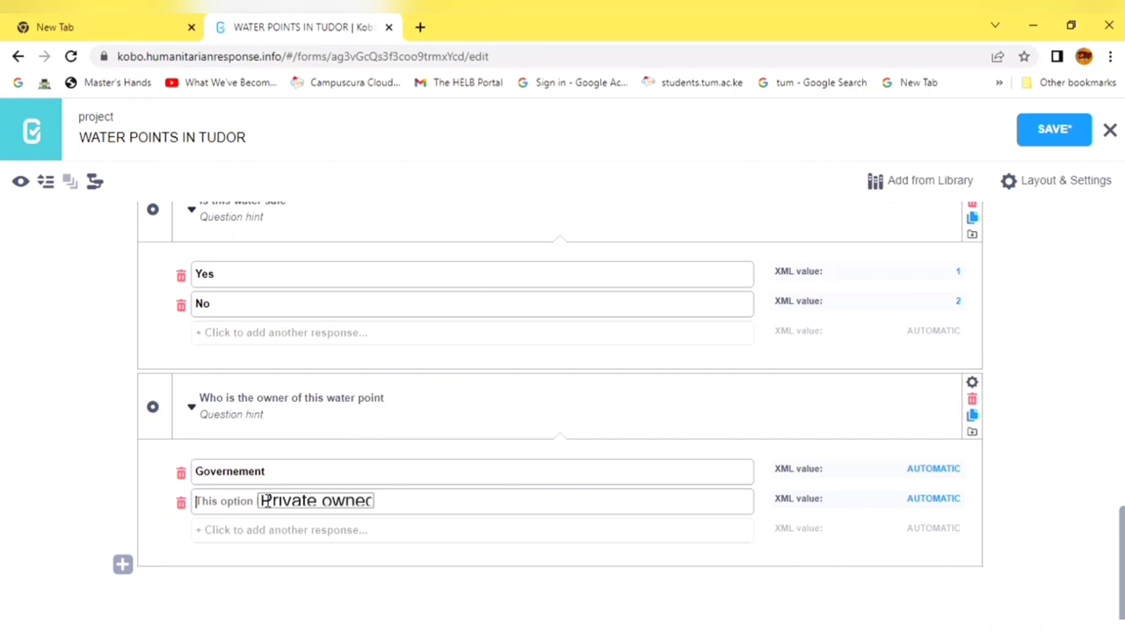
{"action": "key", "text": "Return"}
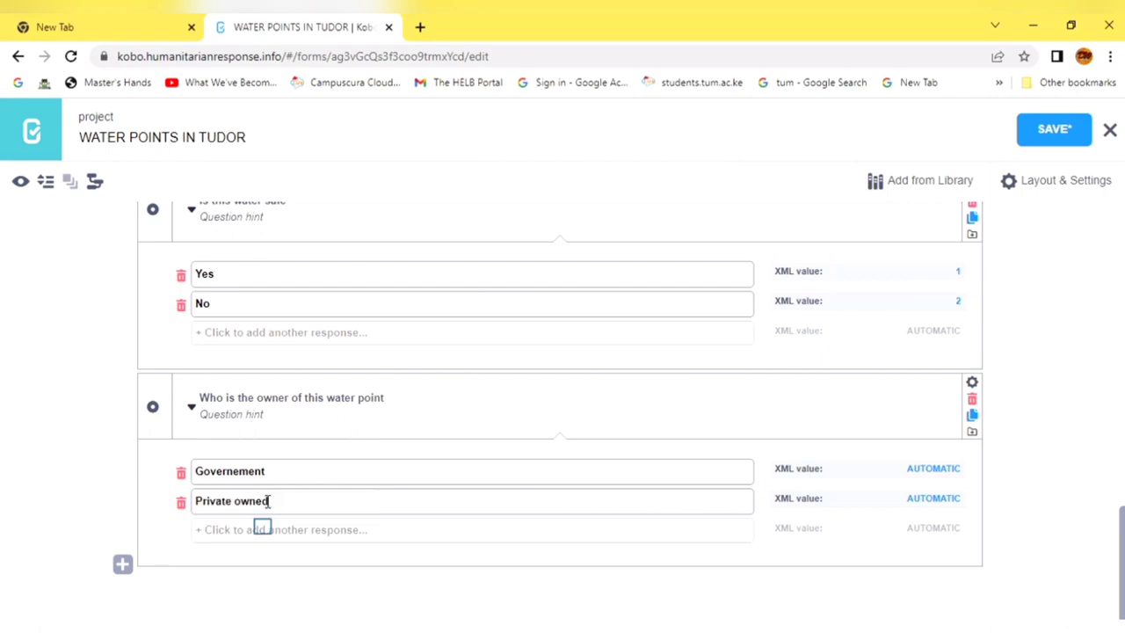
Step: Add the answers NGO, FBO, Community members and Other to the owner question
{"action": "left_click", "coordinate": [264, 530]}
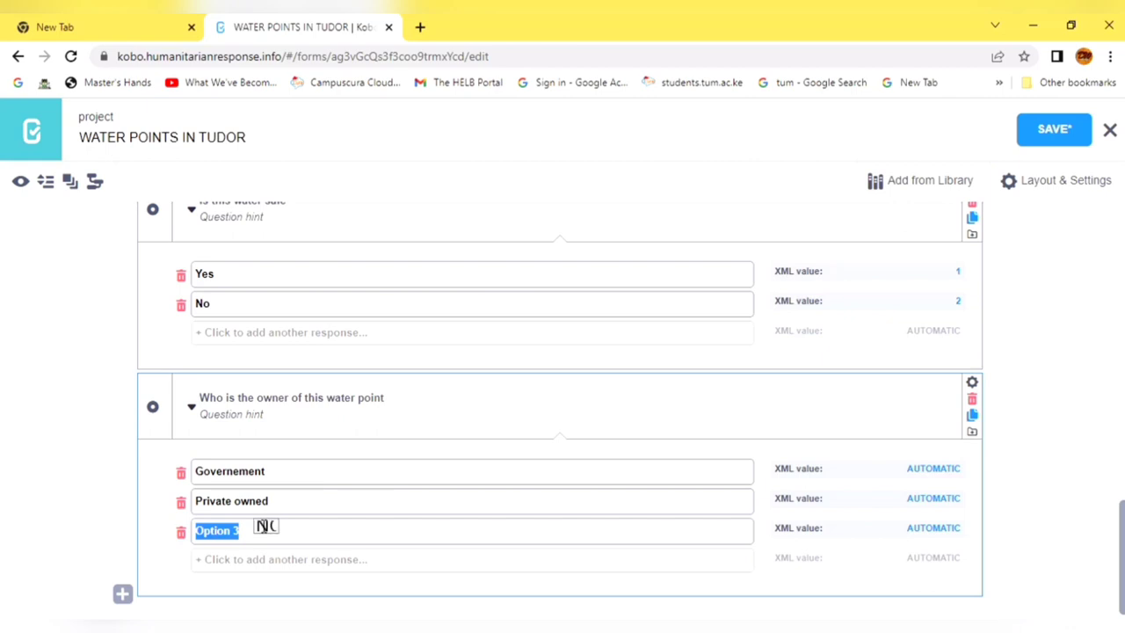
{"action": "type", "text": "NGO"}
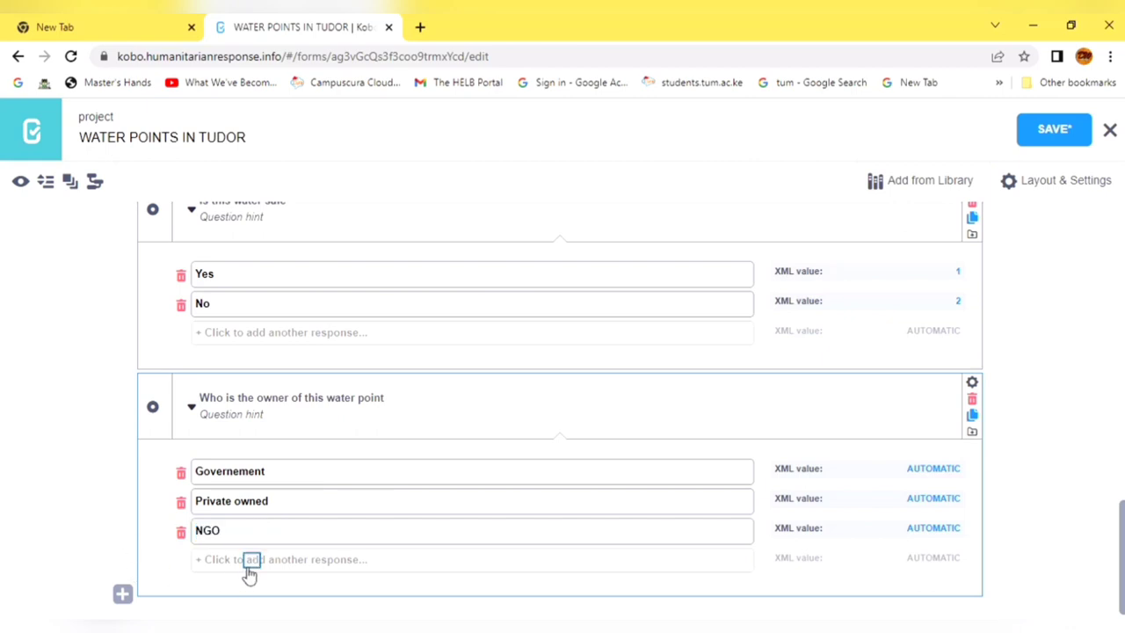
{"action": "left_click", "coordinate": [253, 561]}
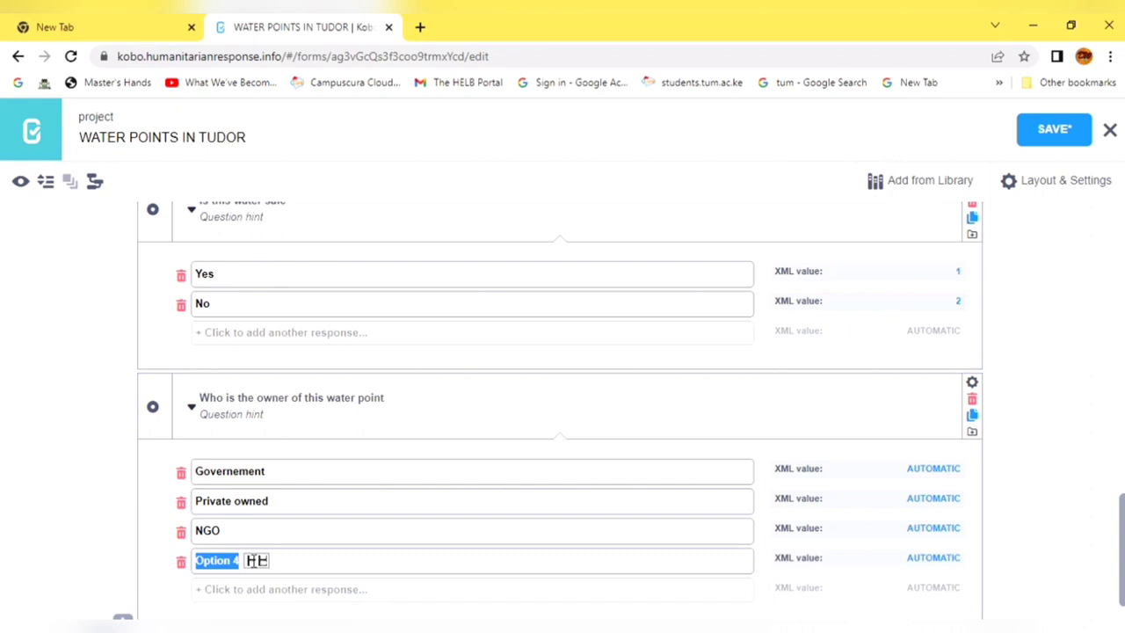
{"action": "type", "text": "FB"}
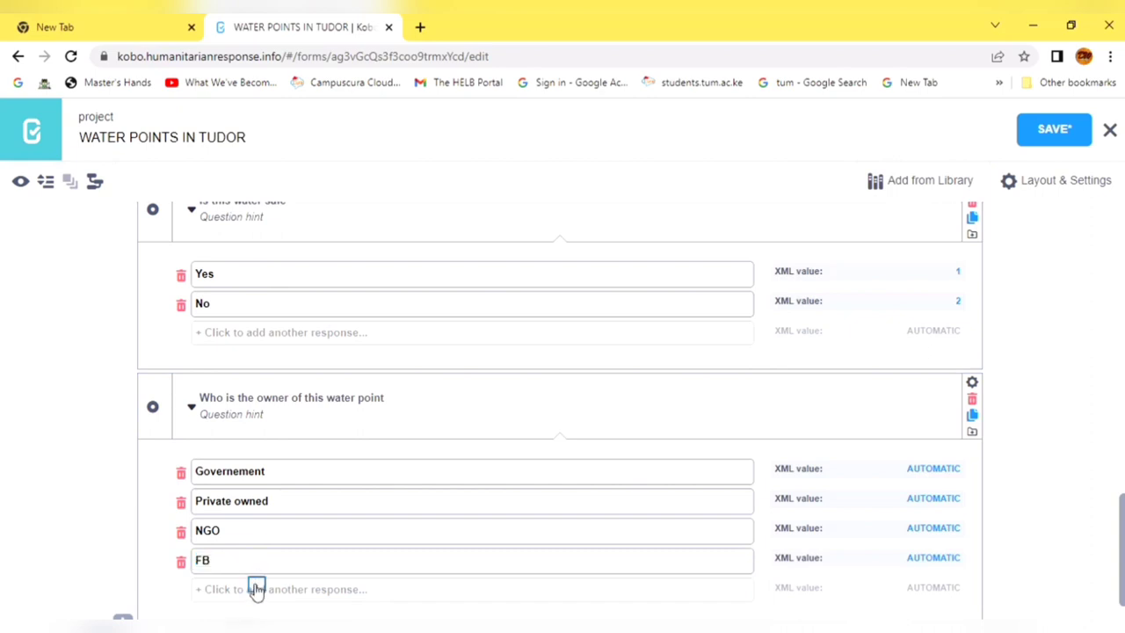
{"action": "type", "text": "O"}
{"action": "left_click", "coordinate": [254, 585]}
{"action": "type", "text": "Com"}
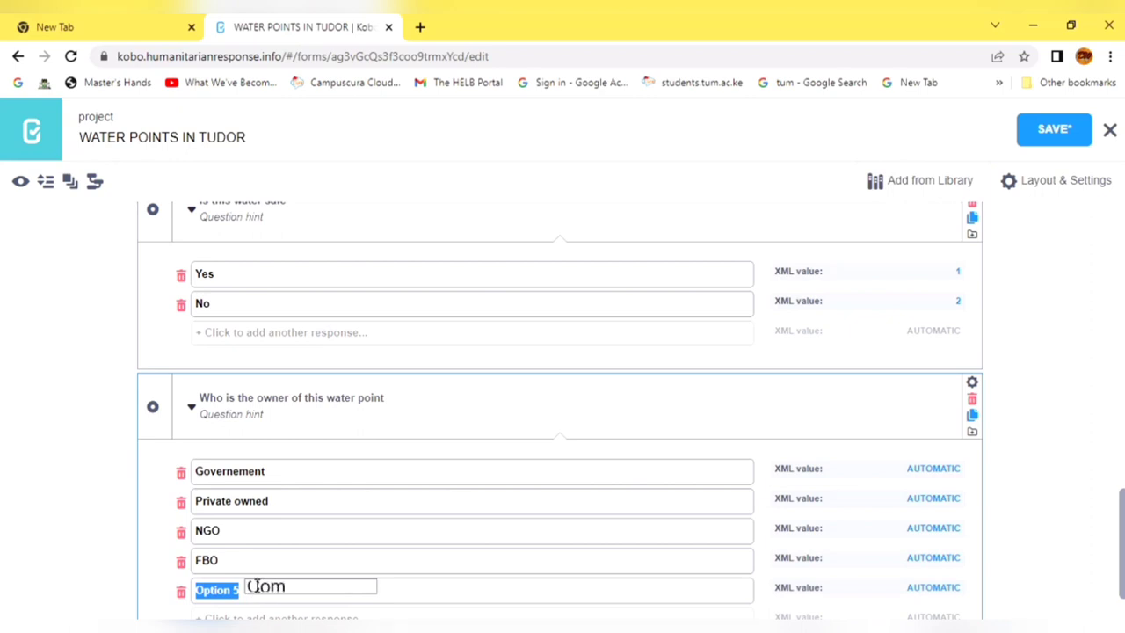
{"action": "type", "text": "munity mer"}
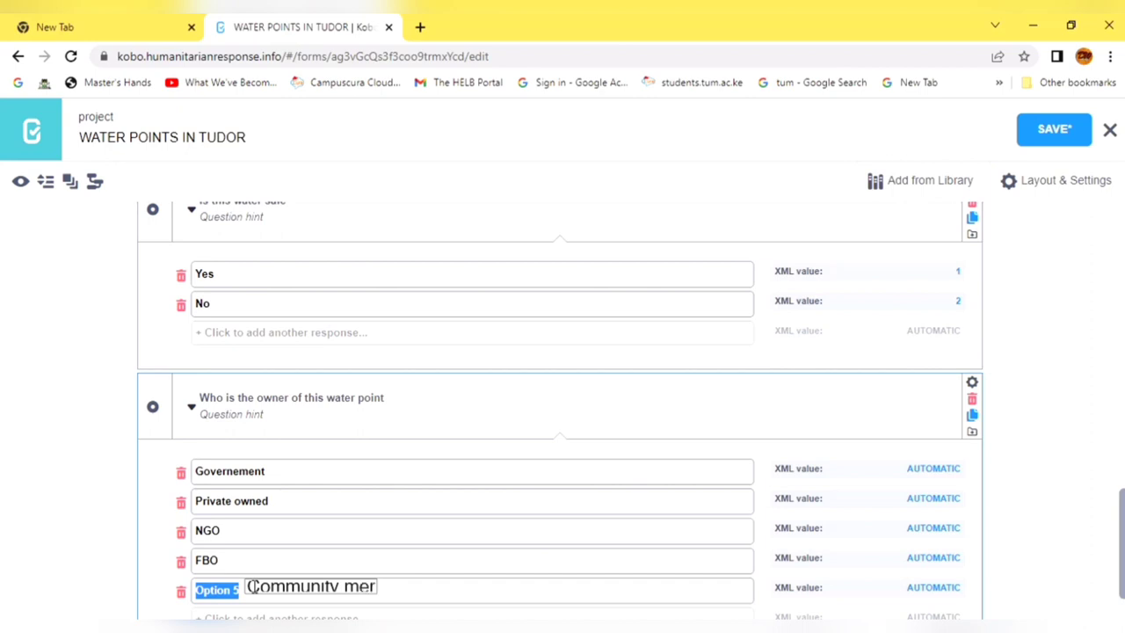
{"action": "type", "text": "ebr"}
{"action": "key", "text": "BackSpace"}
{"action": "key", "text": "BackSpace"}
{"action": "type", "text": "ee"}
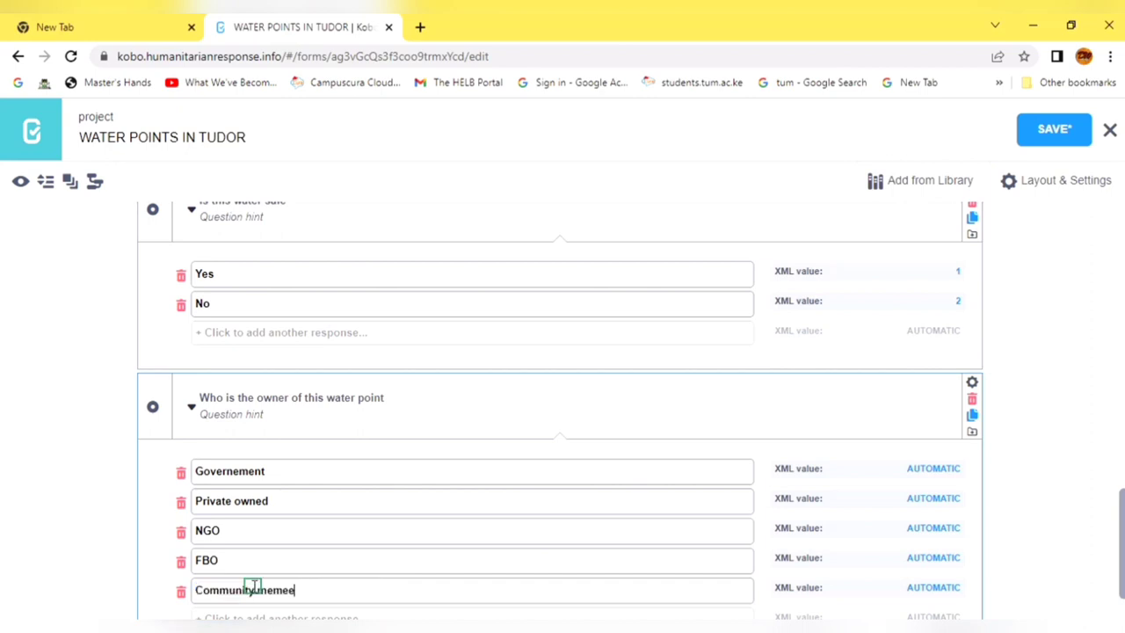
{"action": "key", "text": "BackSpace"}
{"action": "key", "text": "BackSpace"}
{"action": "type", "text": "bers"}
{"action": "scroll", "coordinate": [1116, 612], "scroll_direction": "down", "scroll_amount": 1}
{"action": "left_click", "coordinate": [233, 531]}
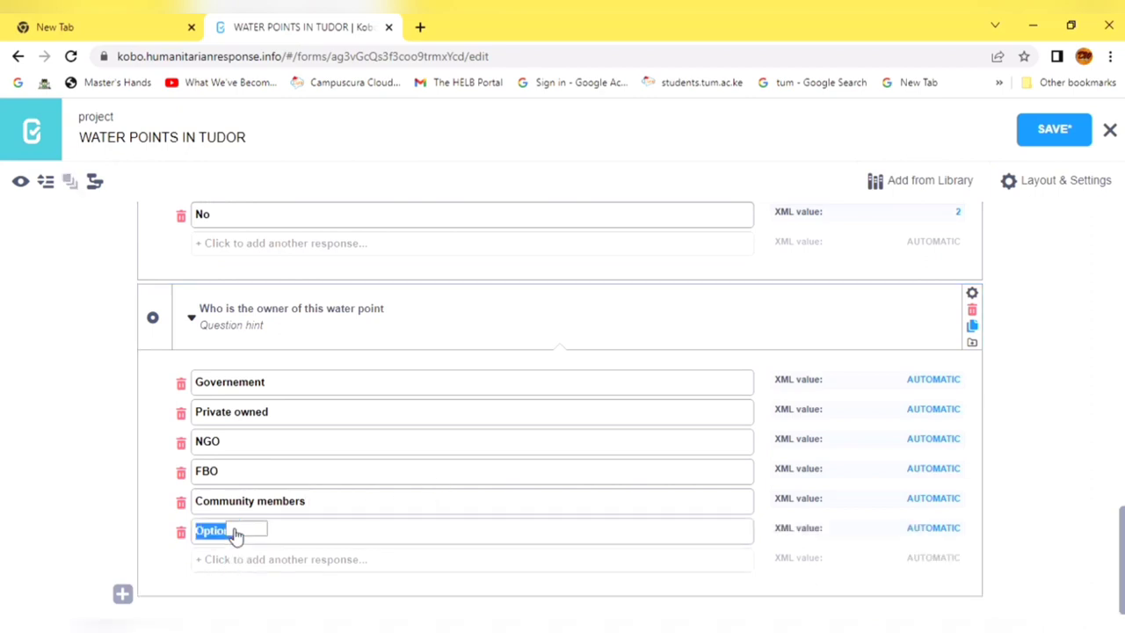
{"action": "type", "text": "Other"}
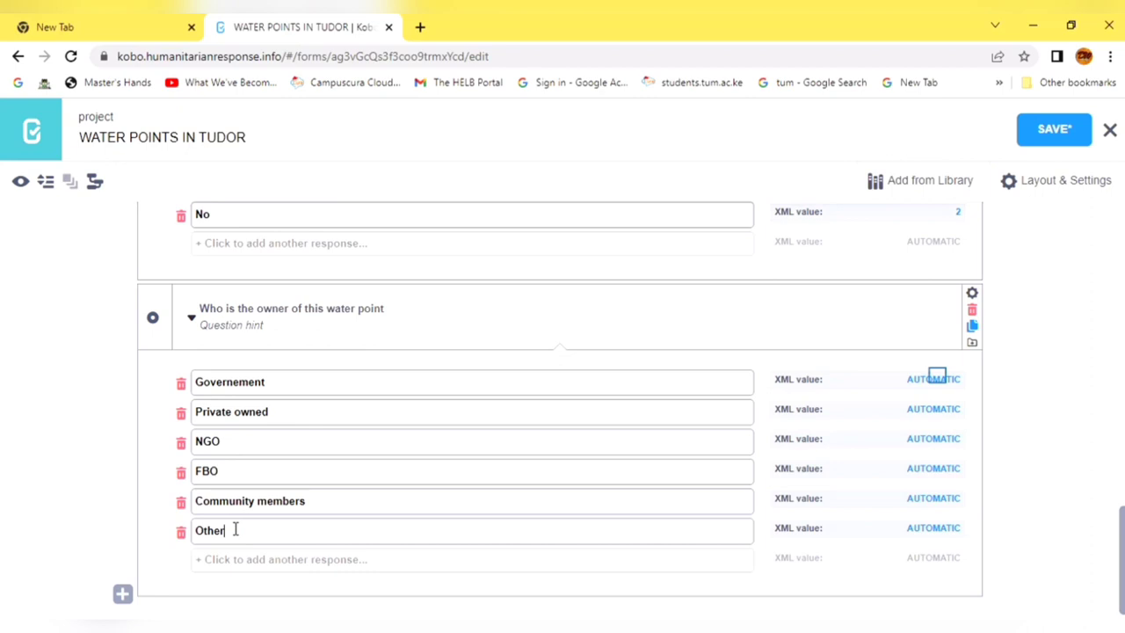
{"action": "left_click", "coordinate": [935, 378]}
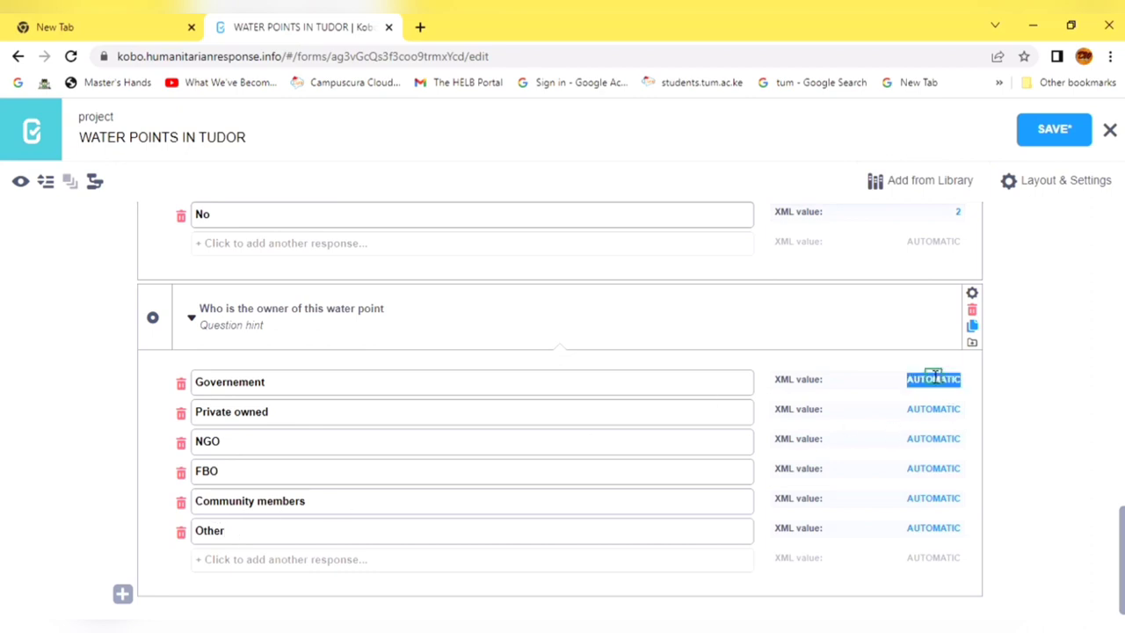
Step: Set the owner answers' XML values to 1, 2, 3, 4, 5 and 6 in order
{"action": "type", "text": "1"}
{"action": "left_click", "coordinate": [933, 409]}
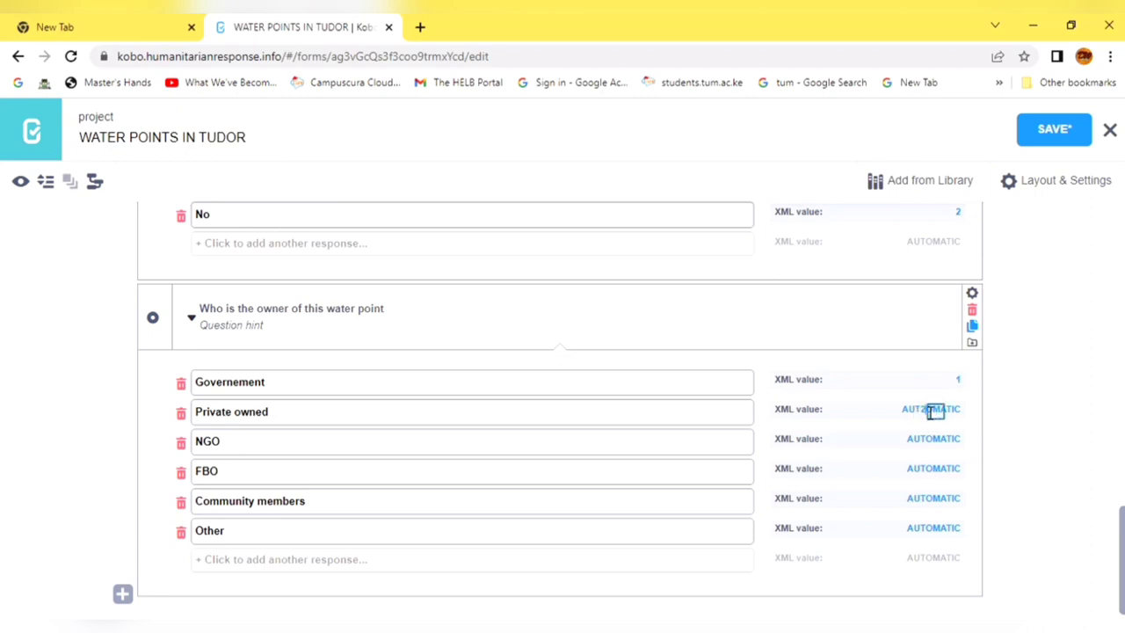
{"action": "double_click", "coordinate": [932, 409]}
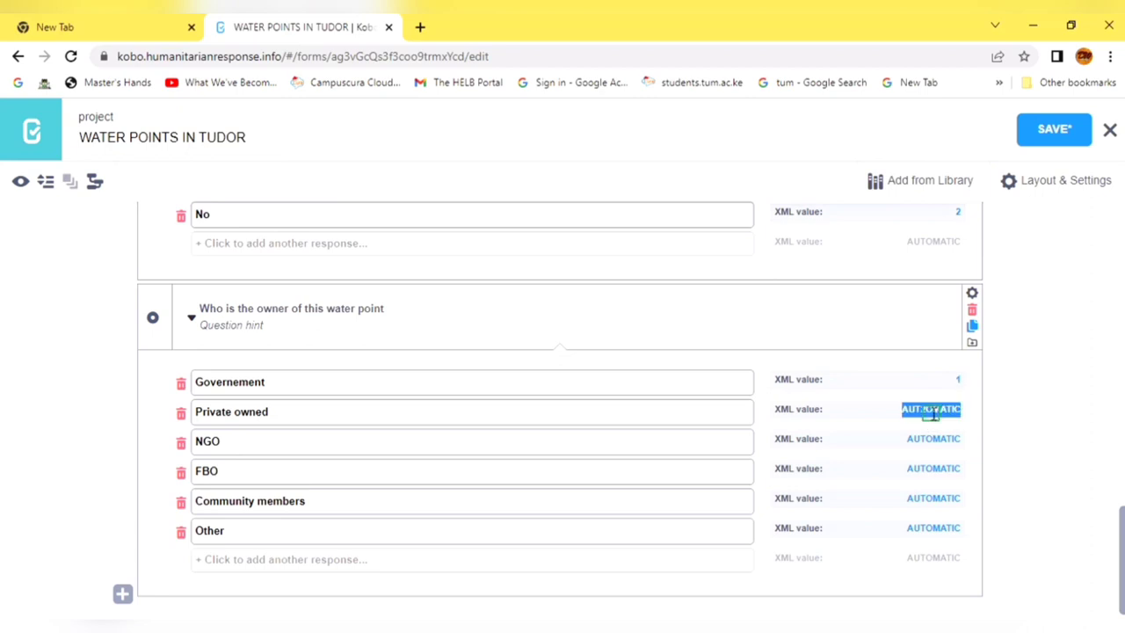
{"action": "type", "text": "2"}
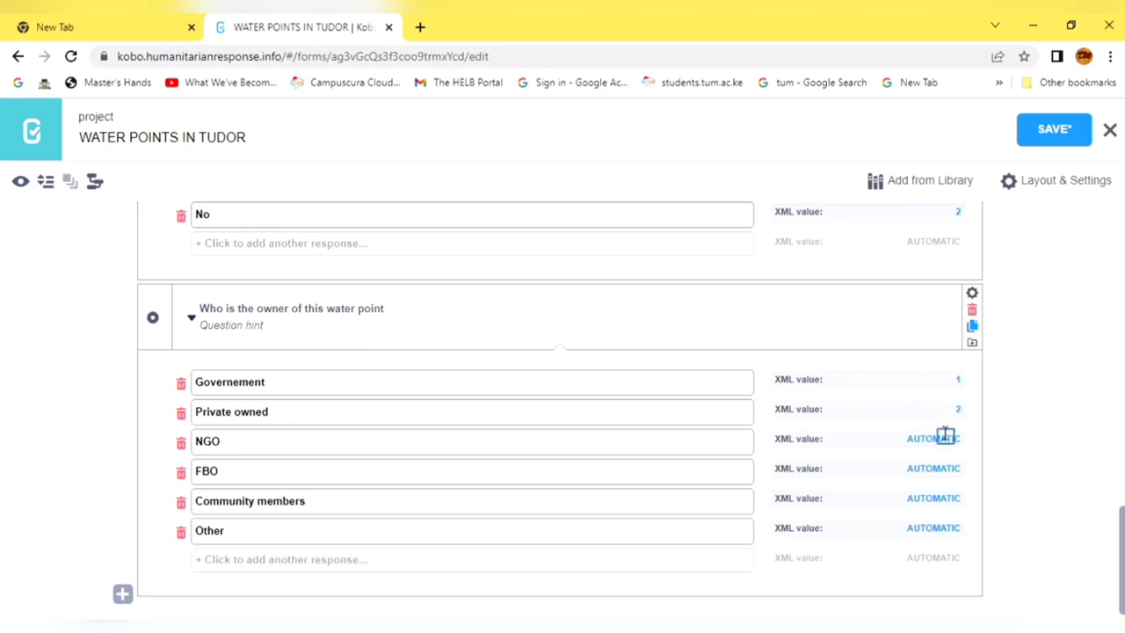
{"action": "double_click", "coordinate": [945, 437]}
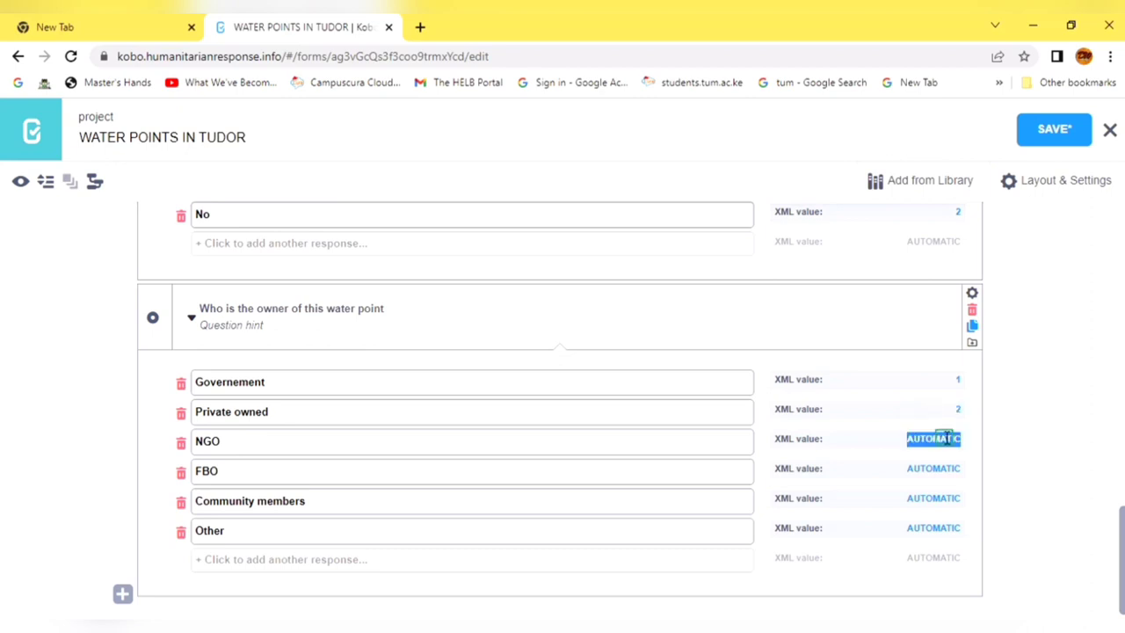
{"action": "type", "text": "3"}
{"action": "double_click", "coordinate": [945, 468]}
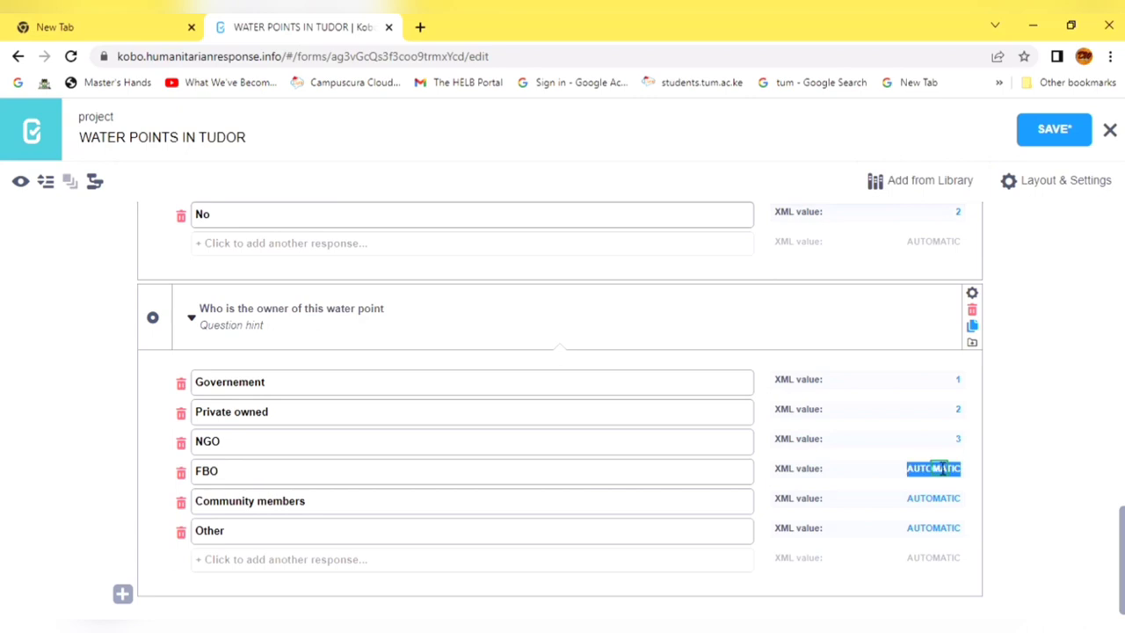
{"action": "type", "text": "4"}
{"action": "double_click", "coordinate": [943, 498]}
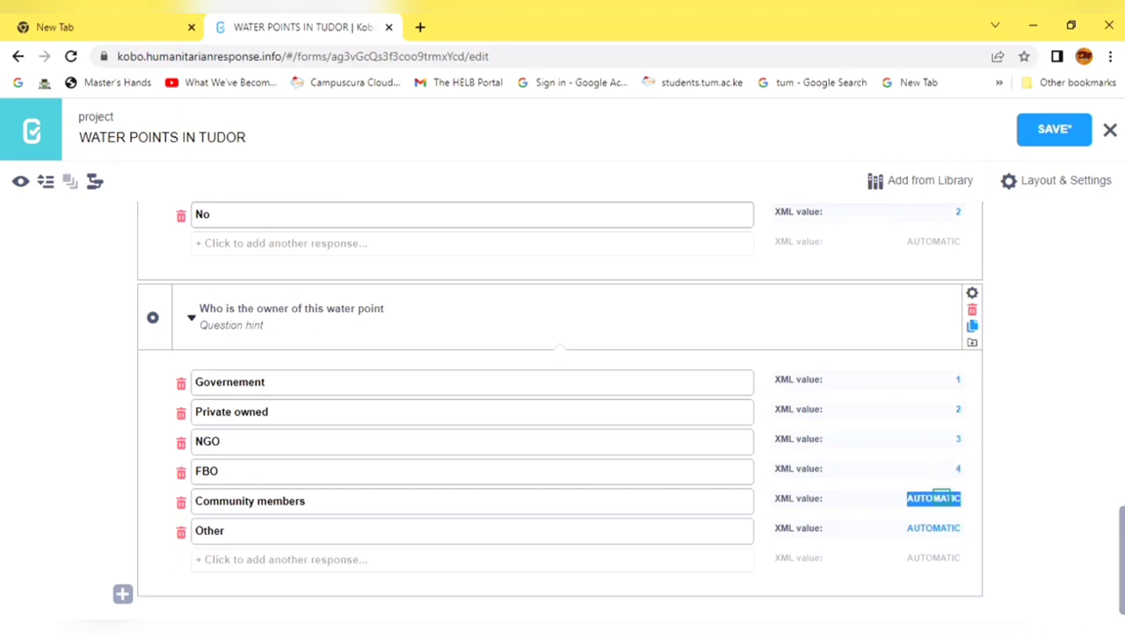
{"action": "type", "text": "5"}
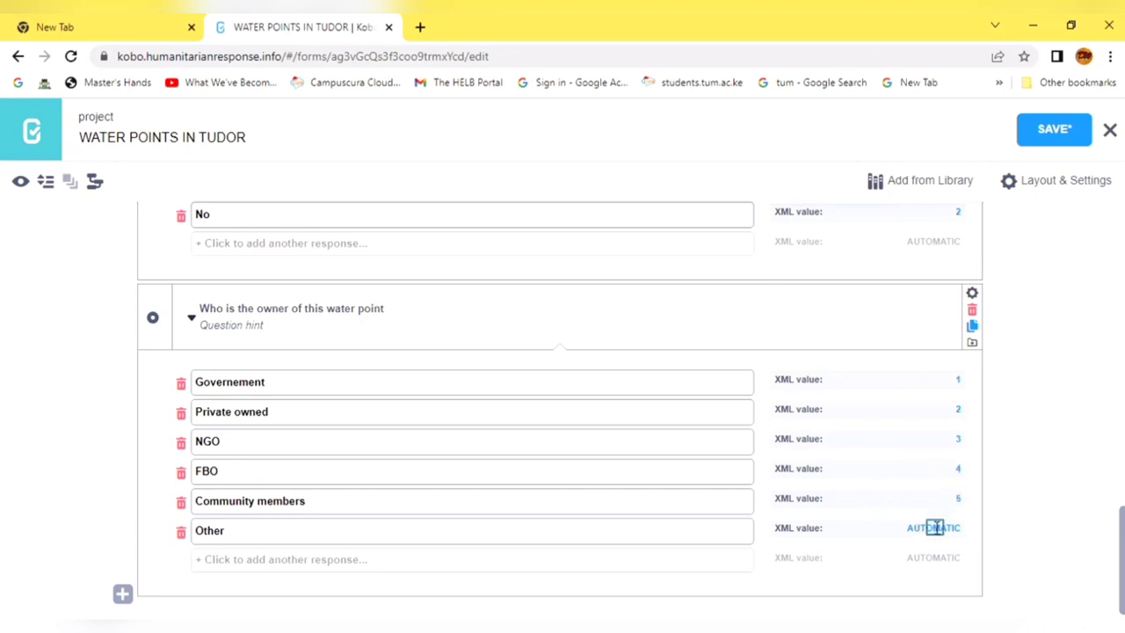
{"action": "double_click", "coordinate": [936, 527]}
{"action": "type", "text": "6"}
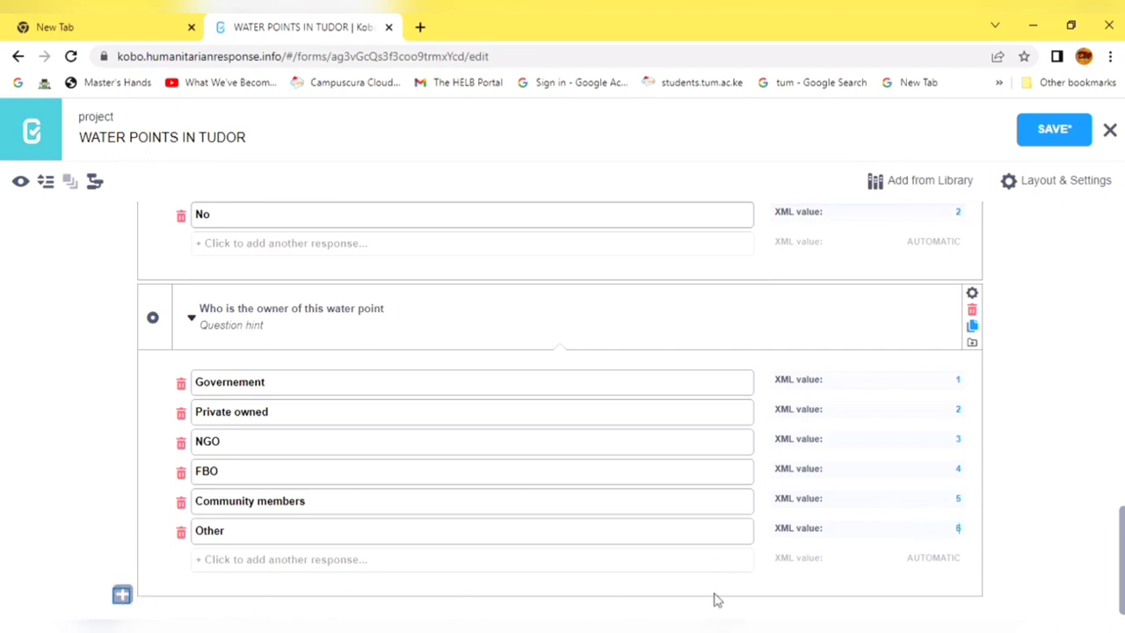
{"action": "left_click", "coordinate": [122, 595]}
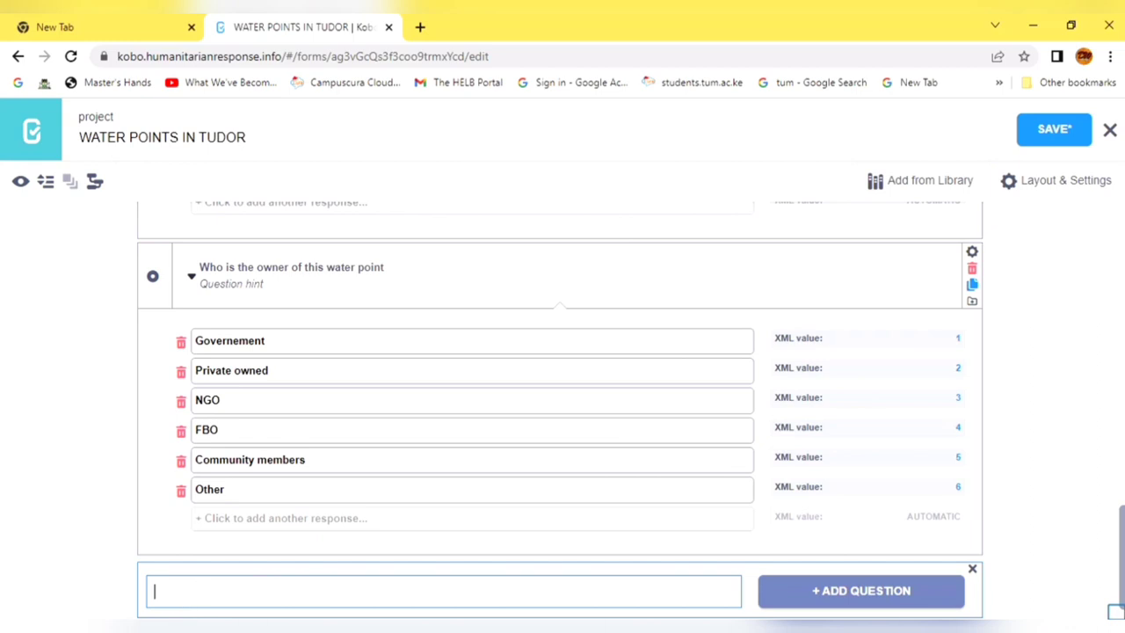
Step: Add 'How frequent do you recieve water at this water point' as a Select One question
{"action": "scroll", "coordinate": [1116, 613], "scroll_direction": "down", "scroll_amount": 1}
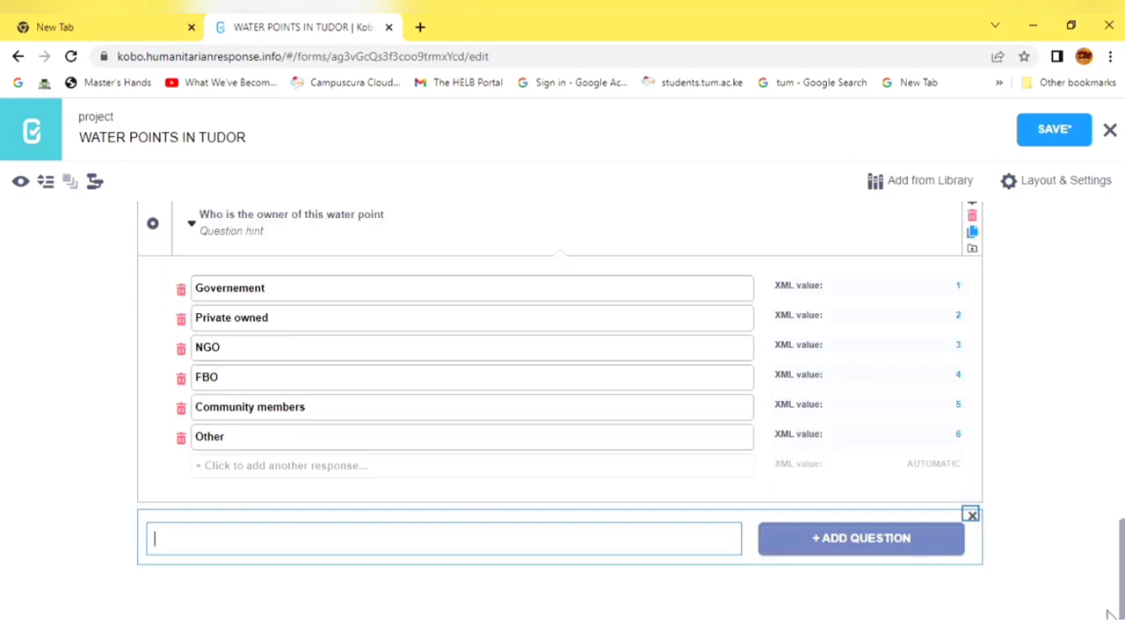
{"action": "left_click", "coordinate": [971, 515]}
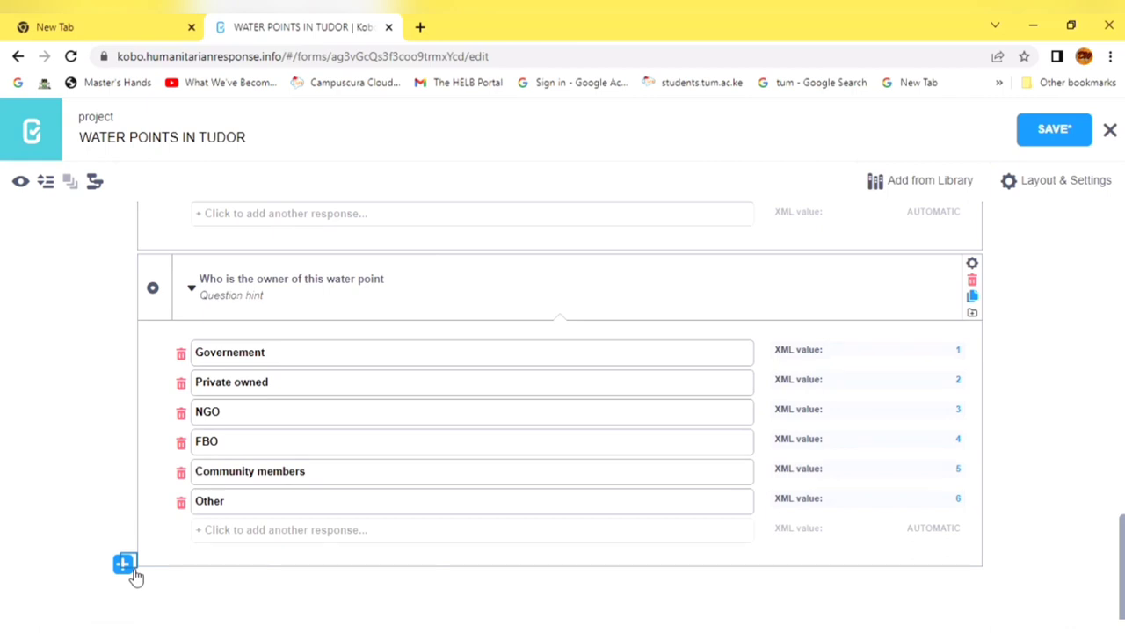
{"action": "left_click", "coordinate": [124, 564]}
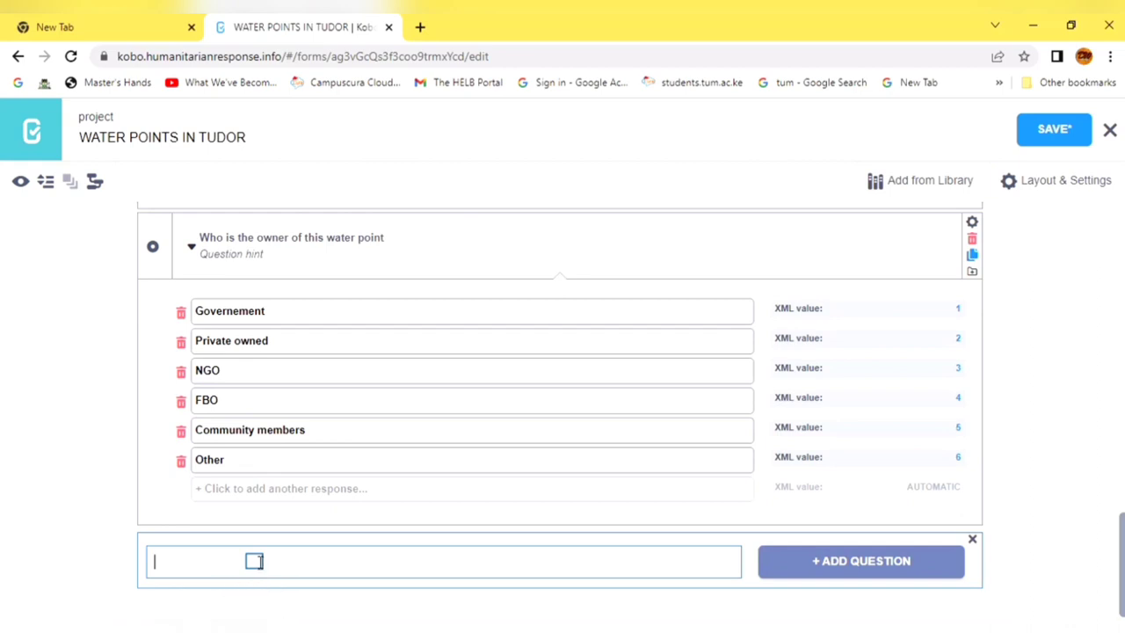
{"action": "left_click", "coordinate": [255, 562]}
{"action": "type", "text": "HO"}
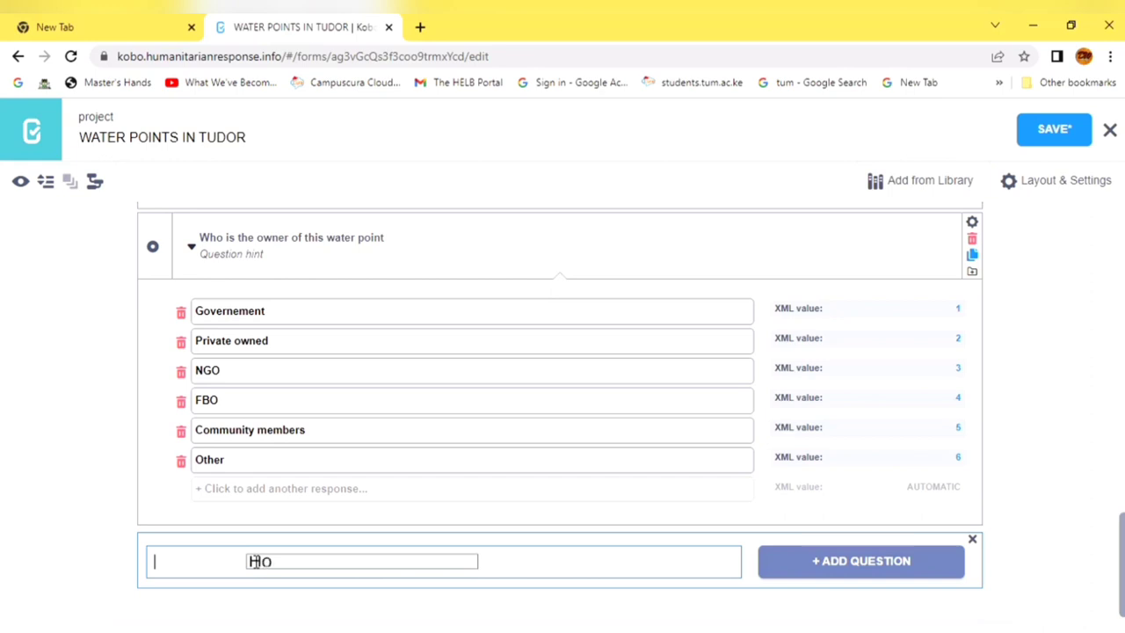
{"action": "type", "text": "w"}
{"action": "type", "text": " t"}
{"action": "type", "text": "re"}
{"action": "type", "text": "a"}
{"action": "type", "text": "ue"}
{"action": "type", "text": "nt"}
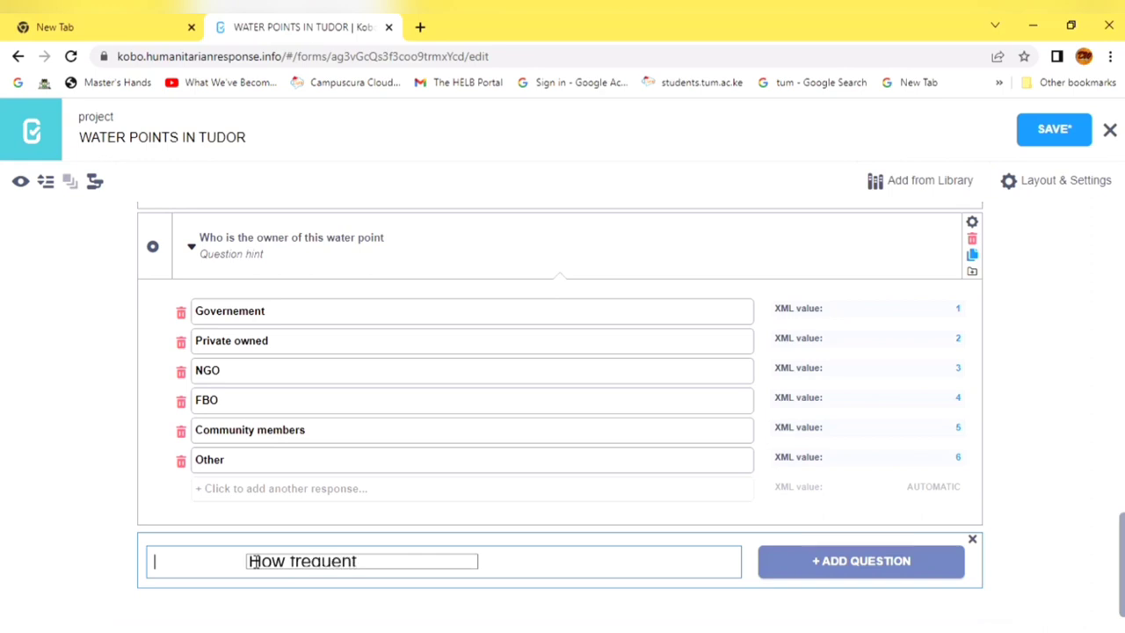
{"action": "type", "text": " do"}
{"action": "type", "text": " vo"}
{"action": "type", "text": "u"}
{"action": "type", "text": " r"}
{"action": "type", "text": "ec"}
{"action": "type", "text": "e"}
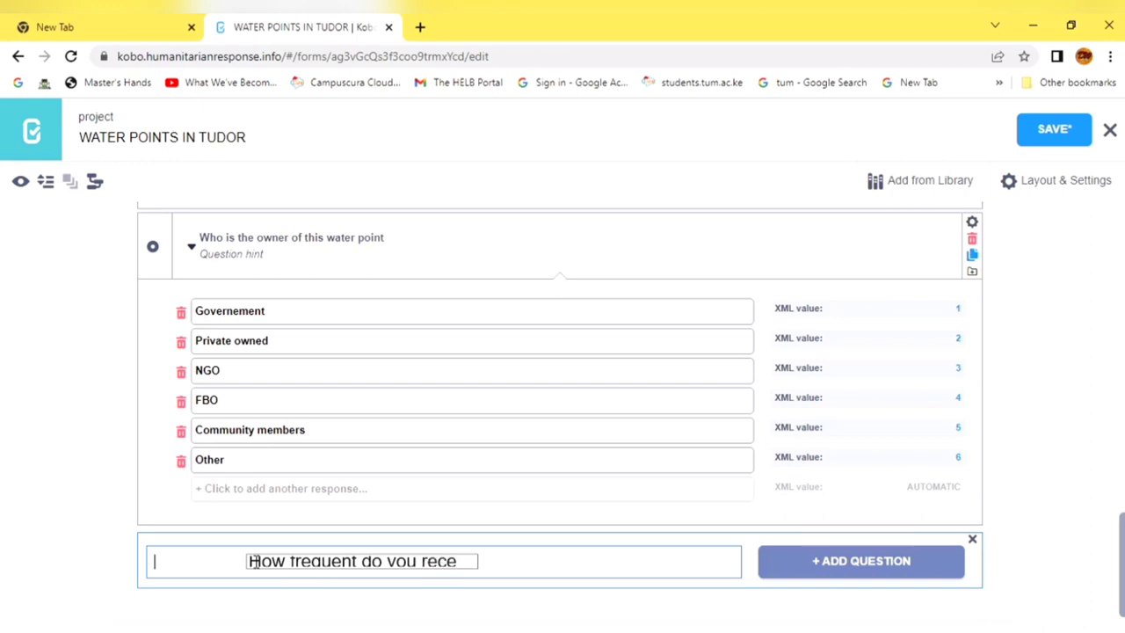
{"action": "type", "text": "ive"}
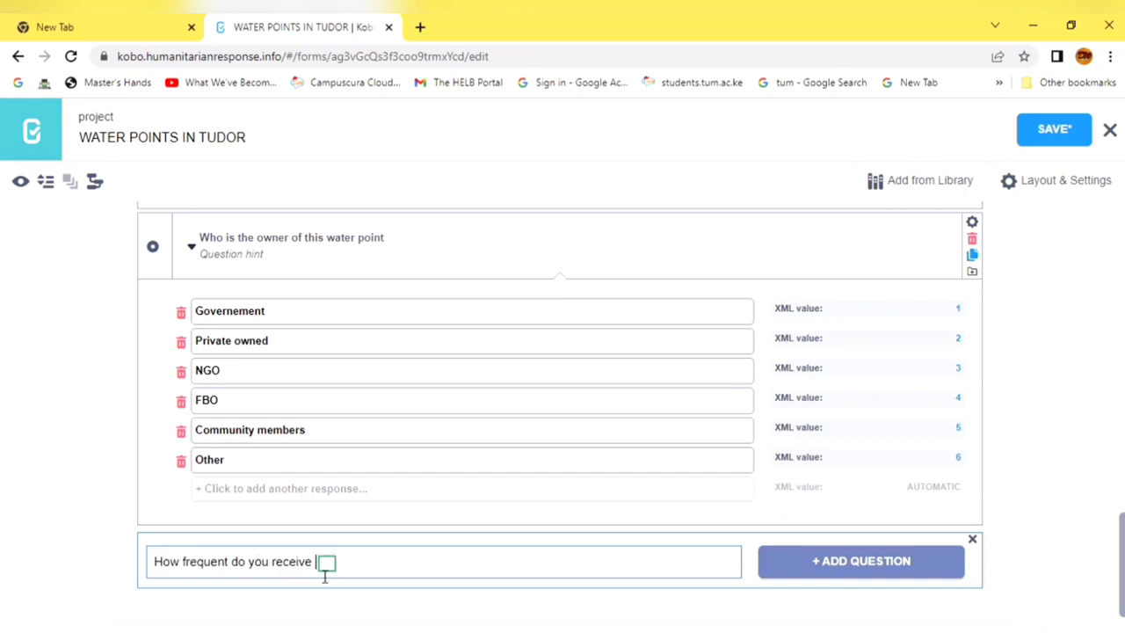
{"action": "key", "text": "BackSpace"}
{"action": "key", "text": "BackSpace"}
{"action": "key", "text": "BackSpace"}
{"action": "key", "text": "BackSpace"}
{"action": "key", "text": "BackSpace"}
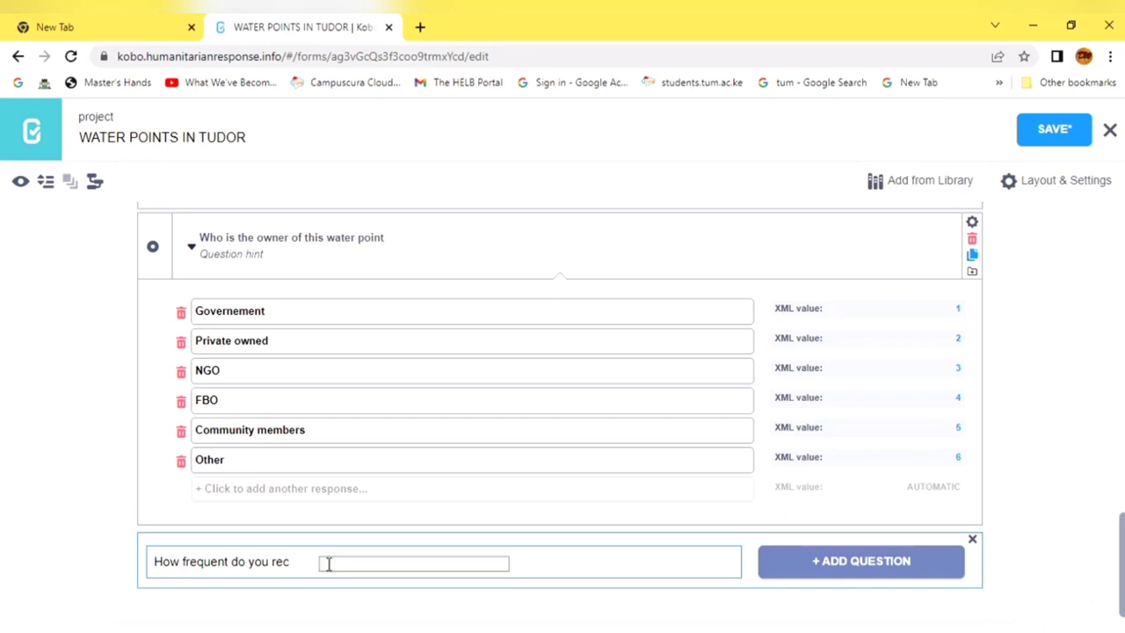
{"action": "type", "text": "ieve water at this"}
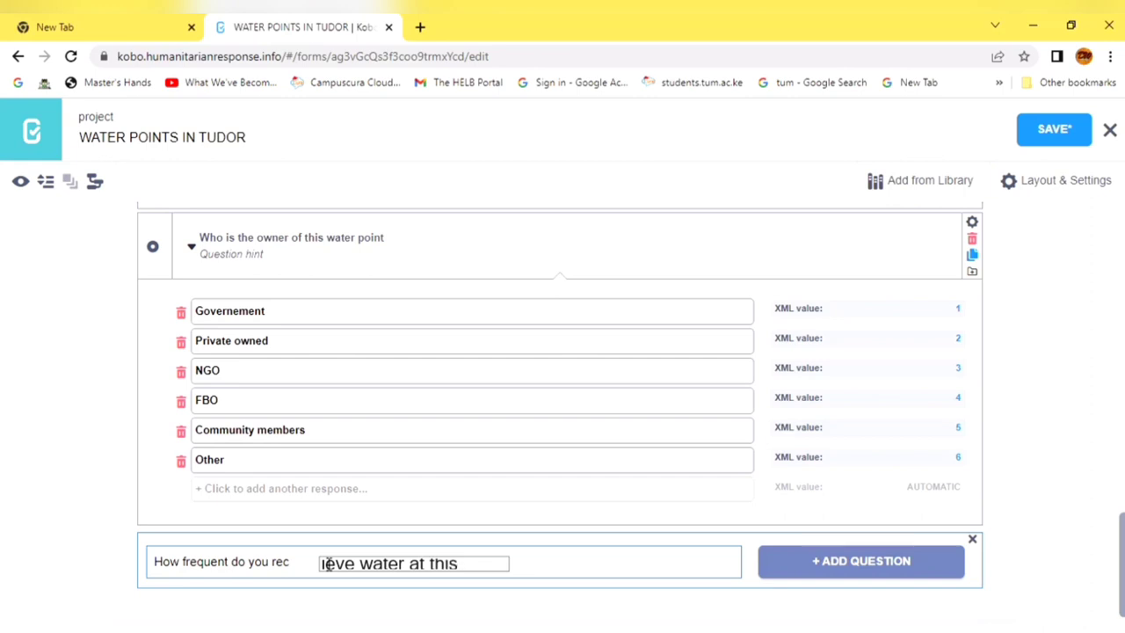
{"action": "type", "text": " watr"}
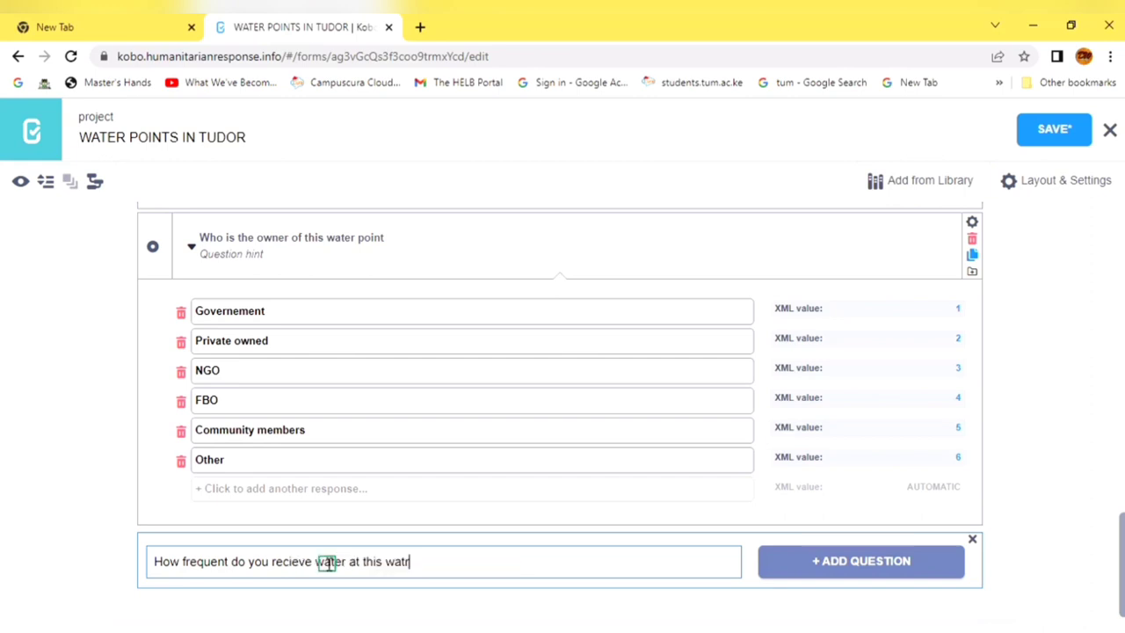
{"action": "key", "text": "BackSpace"}
{"action": "type", "text": "er poi "}
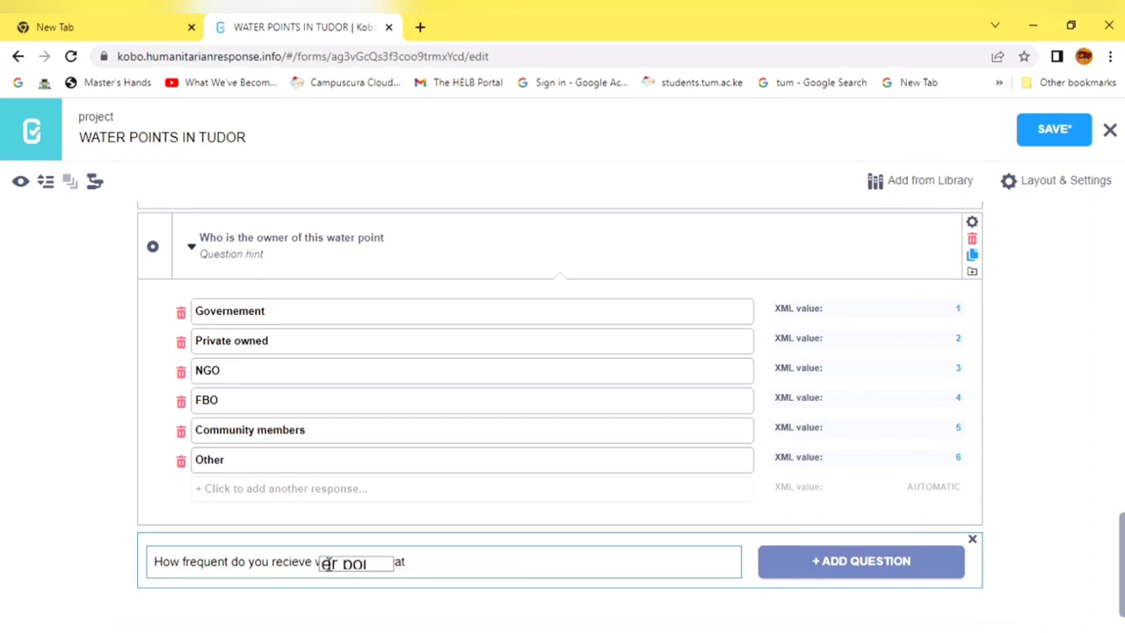
{"action": "type", "text": "nt"}
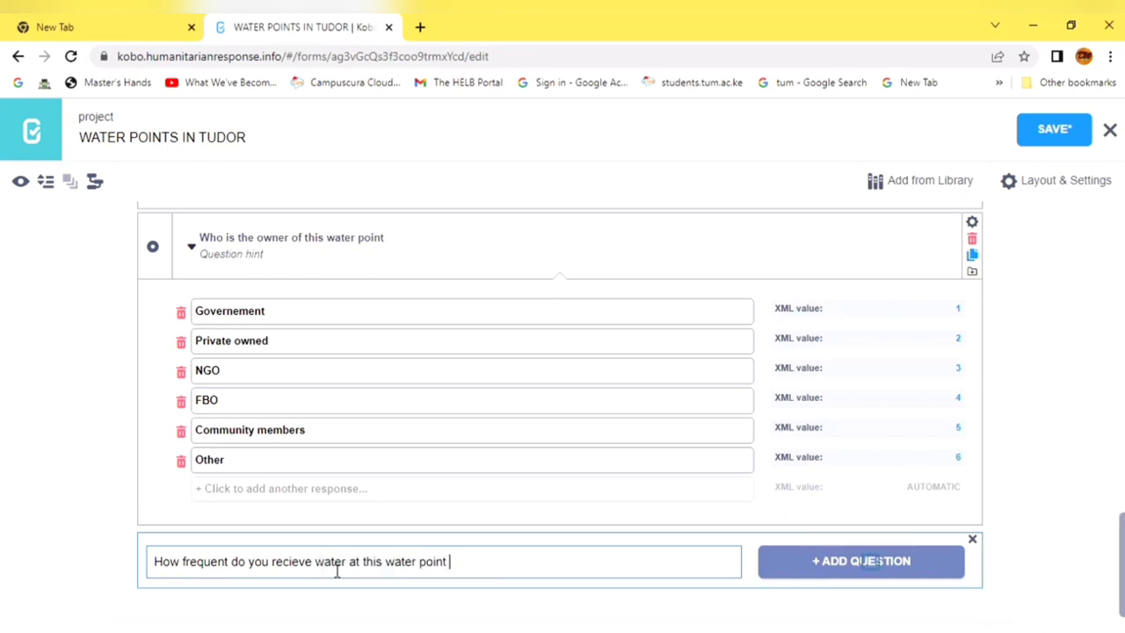
{"action": "left_click", "coordinate": [873, 568]}
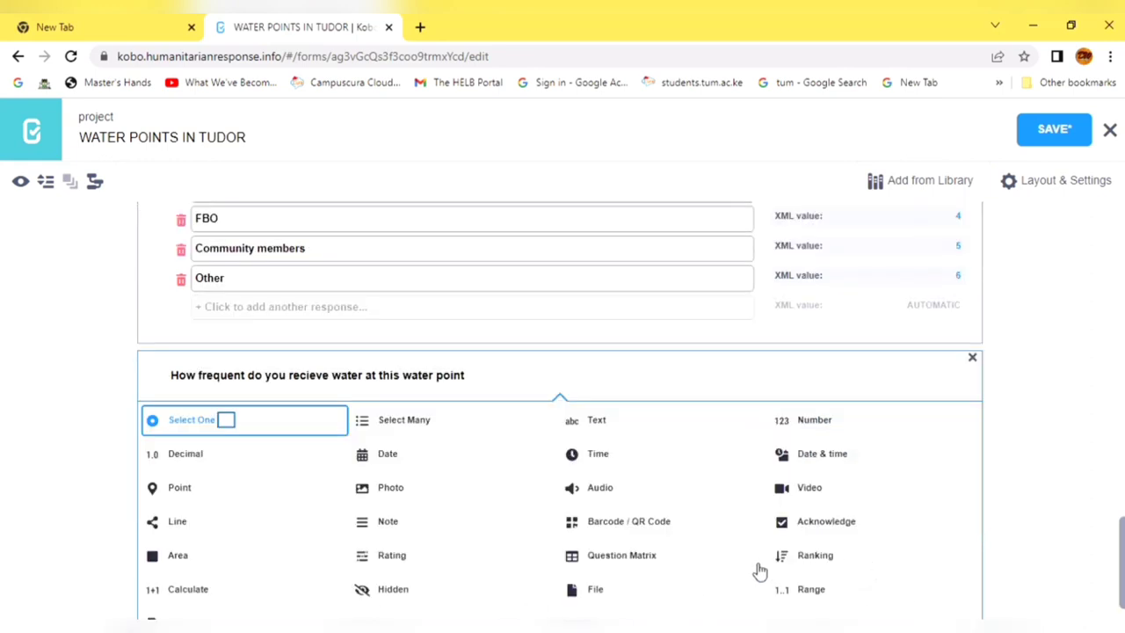
{"action": "left_click", "coordinate": [226, 423]}
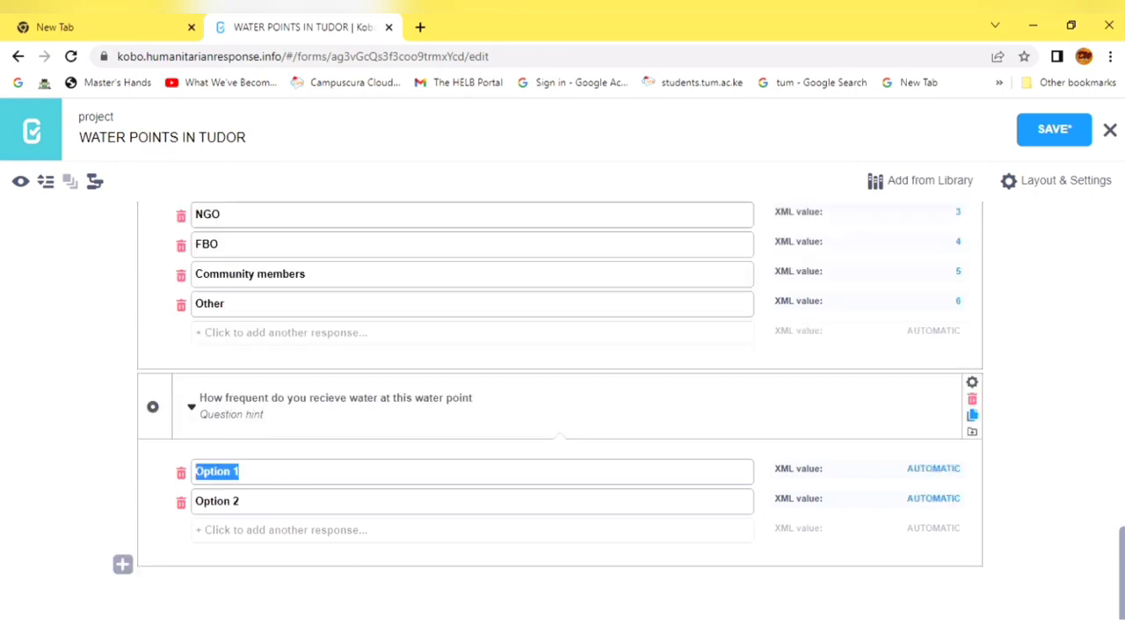
{"action": "left_click", "coordinate": [493, 400]}
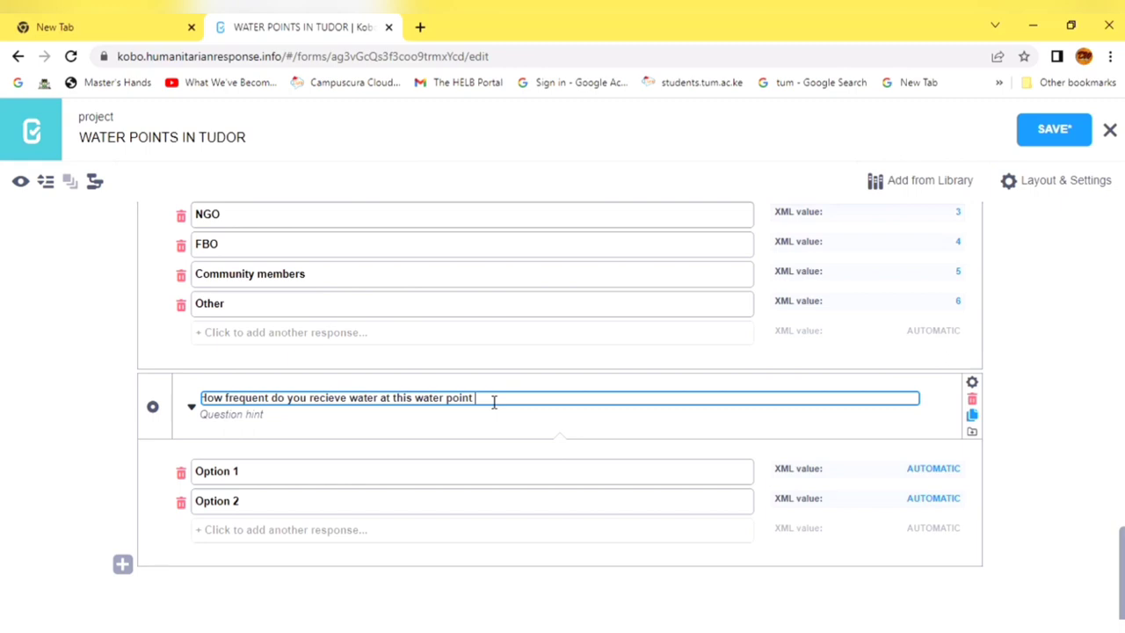
Step: Append 'in a week' to the question and rename the first two answers Once and Twice
{"action": "type", "text": "in a week"}
{"action": "left_click", "coordinate": [276, 474]}
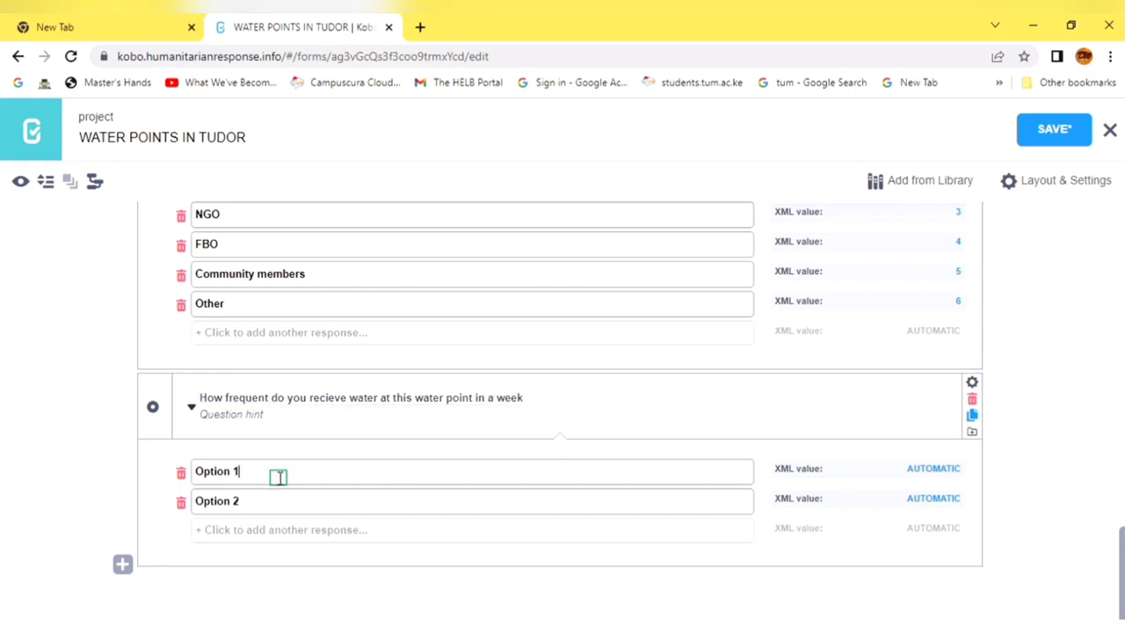
{"action": "key", "text": "BackSpace"}
{"action": "key", "text": "BackSpace"}
{"action": "key", "text": "BackSpace"}
{"action": "key", "text": "BackSpace"}
{"action": "key", "text": "BackSpace"}
{"action": "key", "text": "BackSpace"}
{"action": "key", "text": "BackSpace"}
{"action": "key", "text": "BackSpace"}
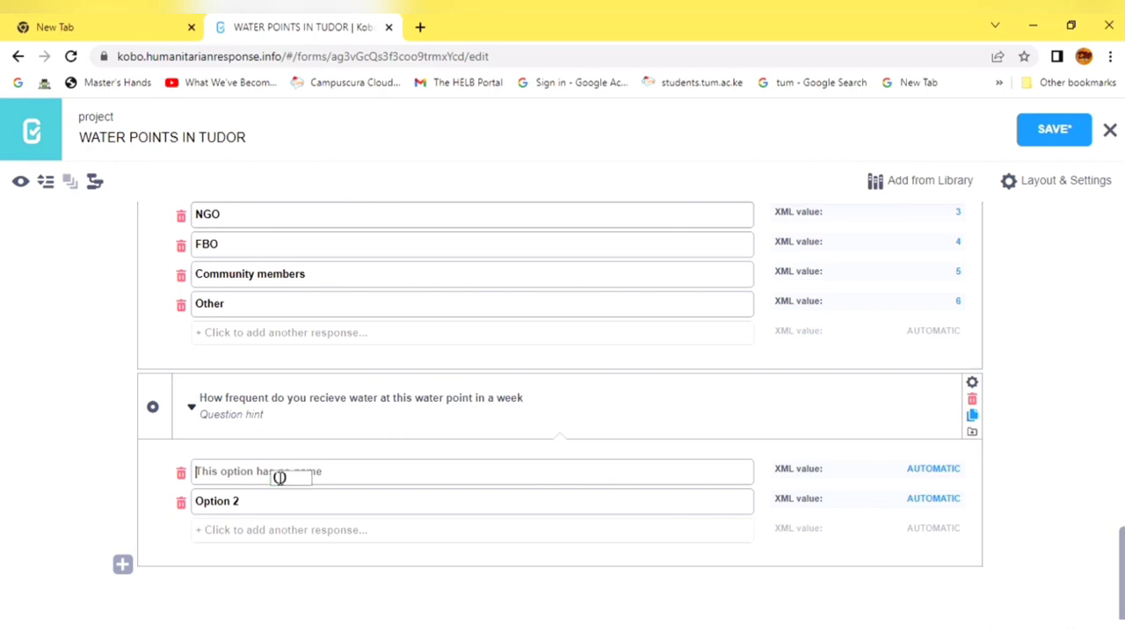
{"action": "key", "text": "Caps_Lock"}
{"action": "type", "text": "ce"}
{"action": "key", "text": "Return"}
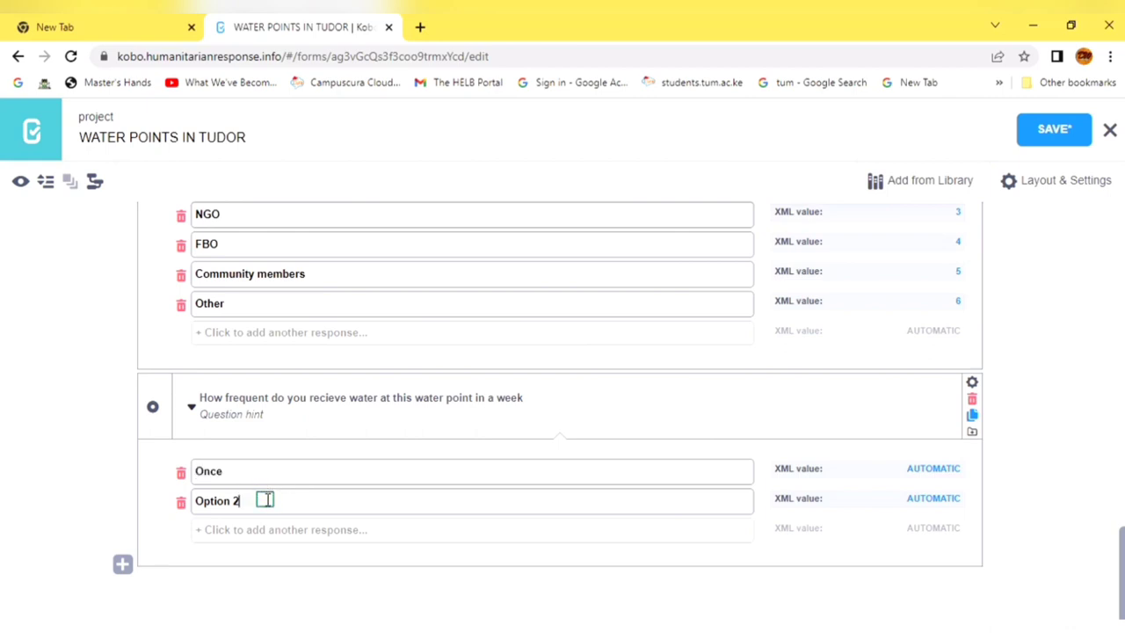
{"action": "key", "text": "BackSpace"}
{"action": "key", "text": "BackSpace"}
{"action": "key", "text": "BackSpace"}
{"action": "key", "text": "BackSpace"}
{"action": "key", "text": "BackSpace"}
{"action": "key", "text": "BackSpace"}
{"action": "key", "text": "BackSpace"}
{"action": "key", "text": "BackSpace"}
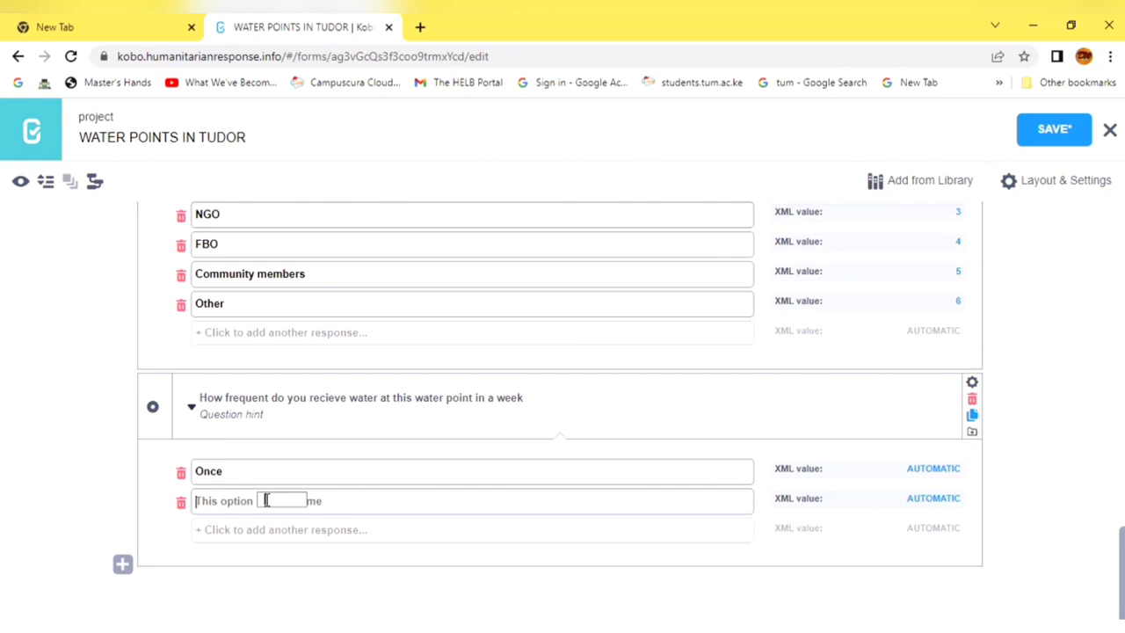
{"action": "type", "text": "WICE"}
Step: Add the answers thrice and 'more than three times a week'
{"action": "left_click", "coordinate": [258, 530]}
{"action": "type", "text": "thrice"}
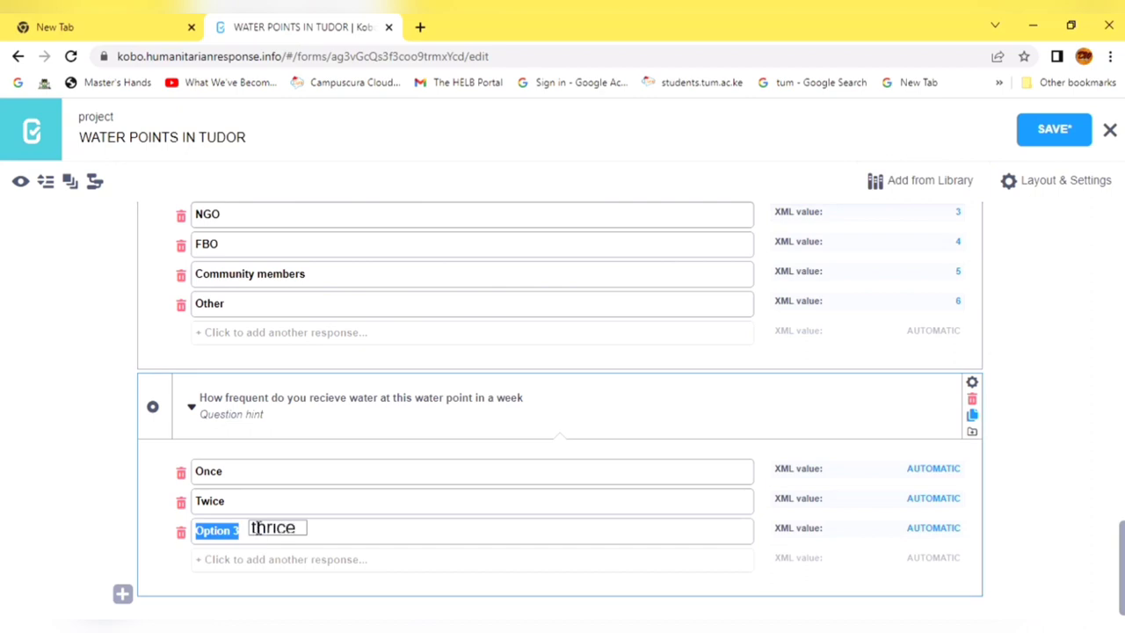
{"action": "key", "text": "Return"}
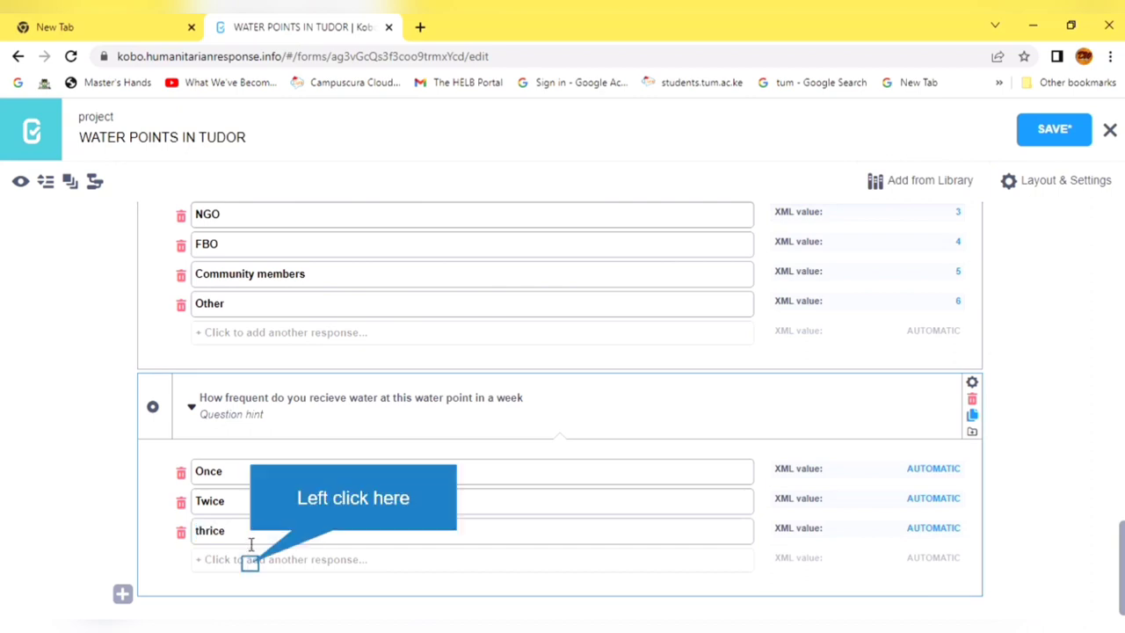
{"action": "left_click", "coordinate": [251, 562]}
{"action": "type", "text": "mor"}
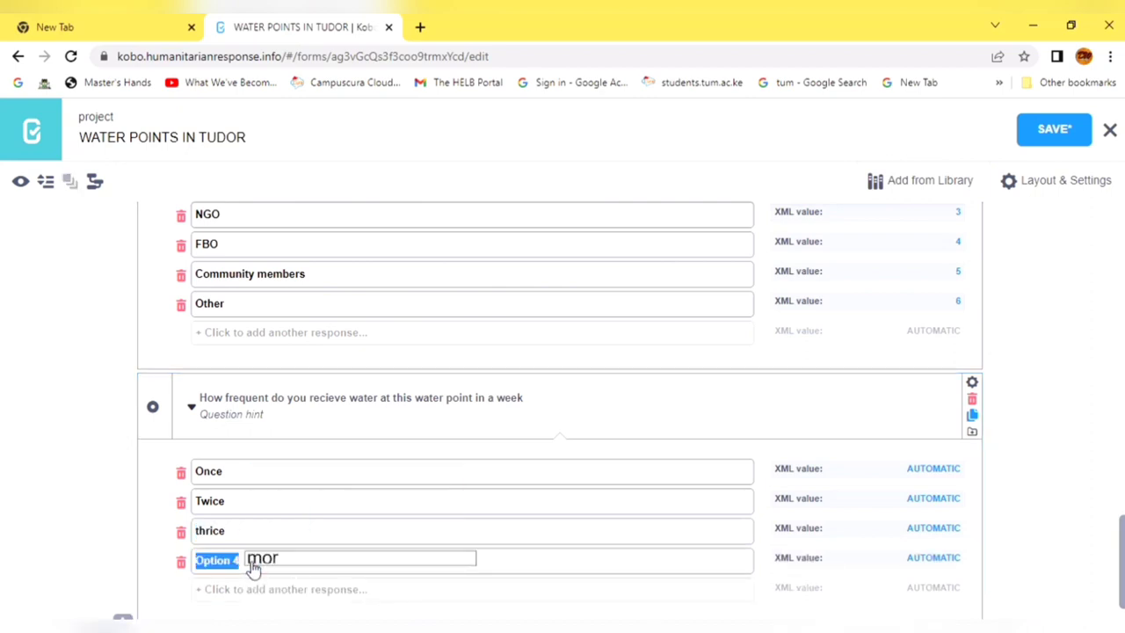
{"action": "type", "text": "e than three"}
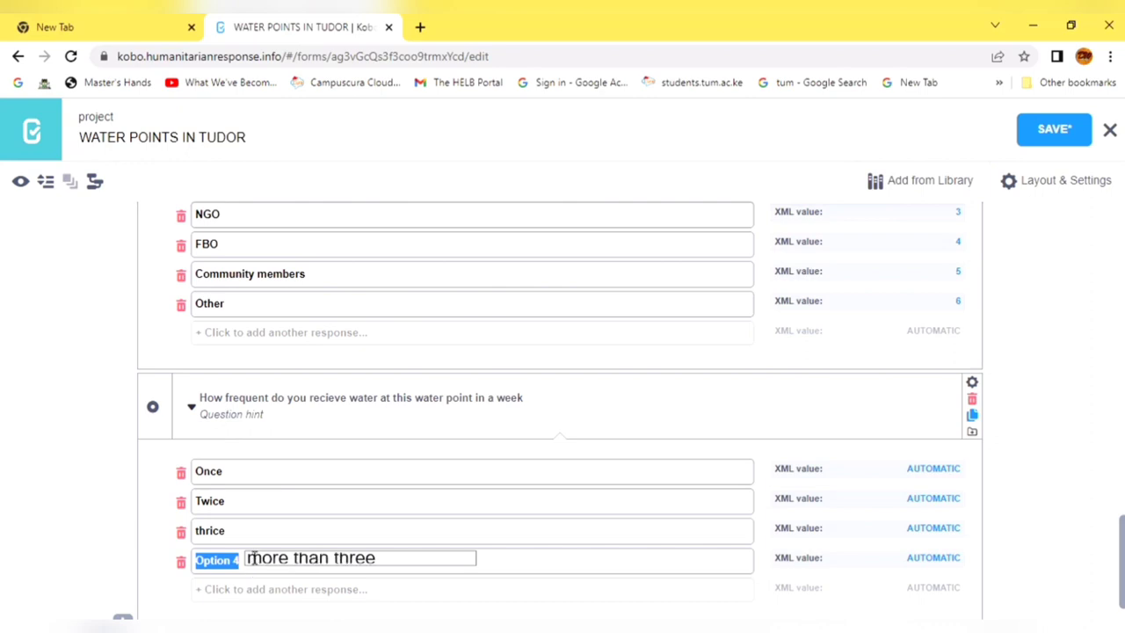
{"action": "type", "text": " times a wee"}
{"action": "key", "text": "Return"}
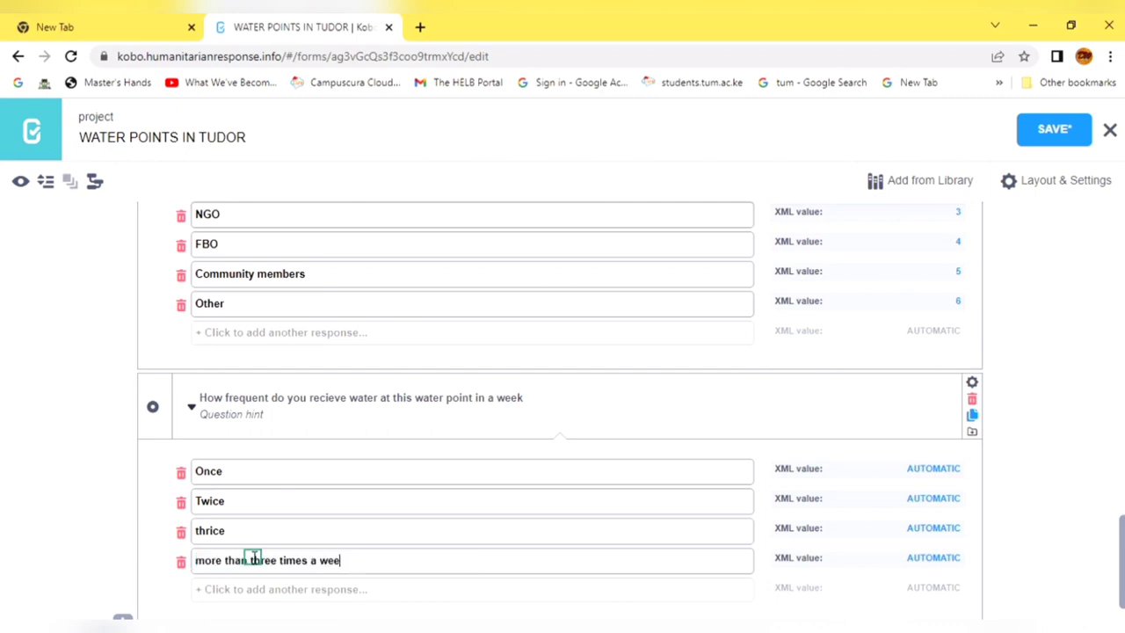
{"action": "type", "text": "k"}
Step: Code Once, Twice, thrice and the fourth answer with XML values 1, 2, 3 and 4
{"action": "left_click", "coordinate": [938, 467]}
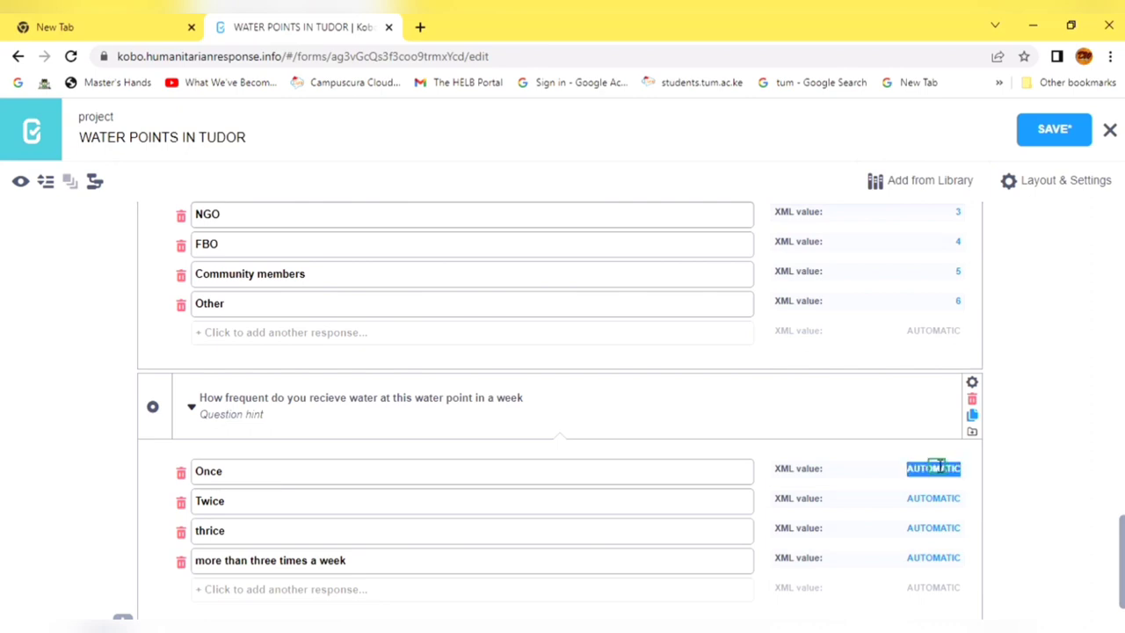
{"action": "type", "text": "1"}
{"action": "left_click", "coordinate": [941, 498]}
{"action": "type", "text": "2"}
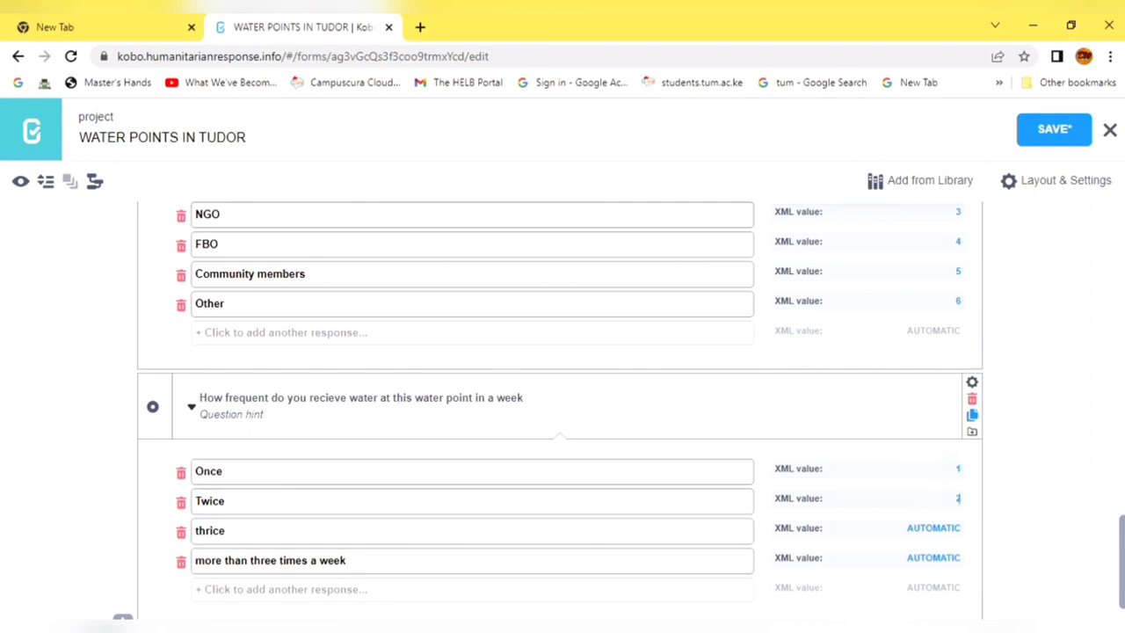
{"action": "left_click", "coordinate": [947, 526]}
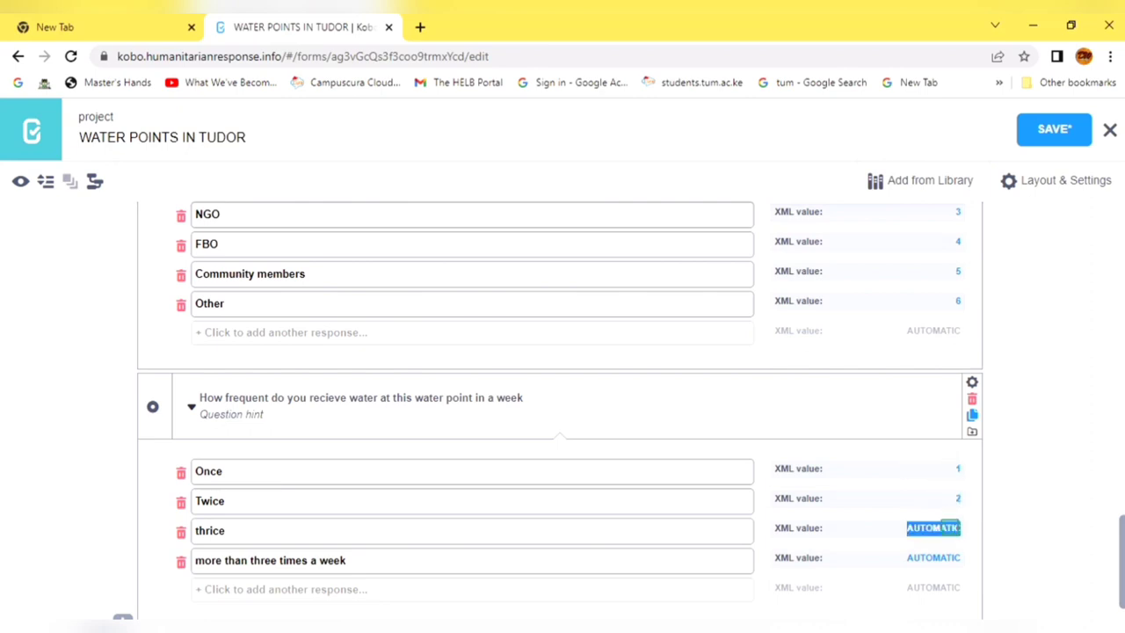
{"action": "type", "text": "3"}
{"action": "left_click", "coordinate": [947, 557]}
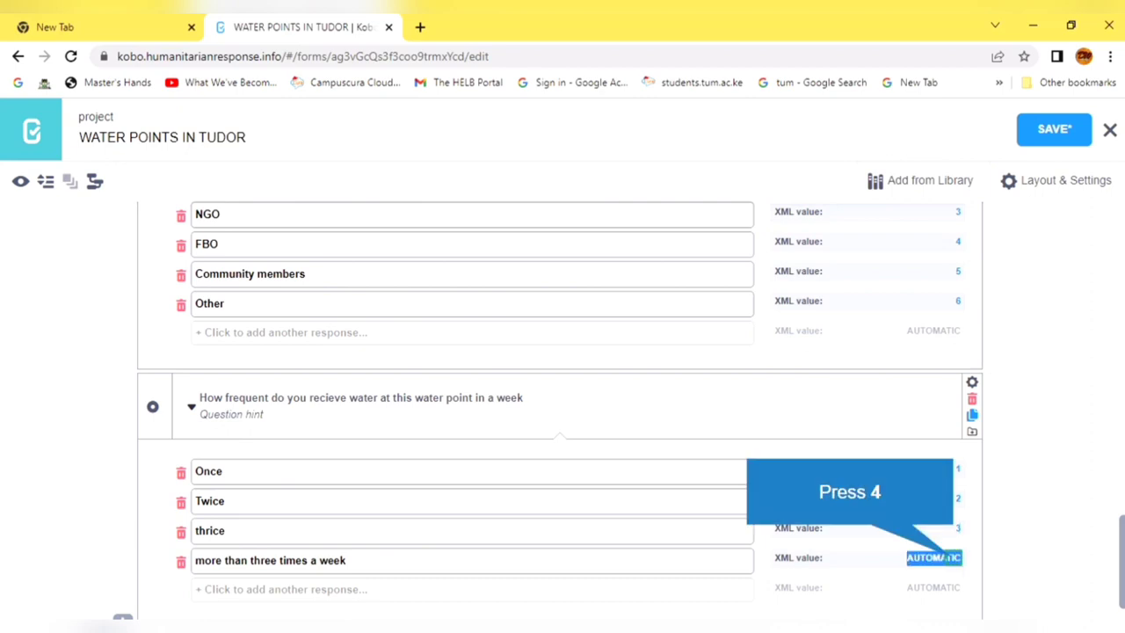
{"action": "type", "text": "4"}
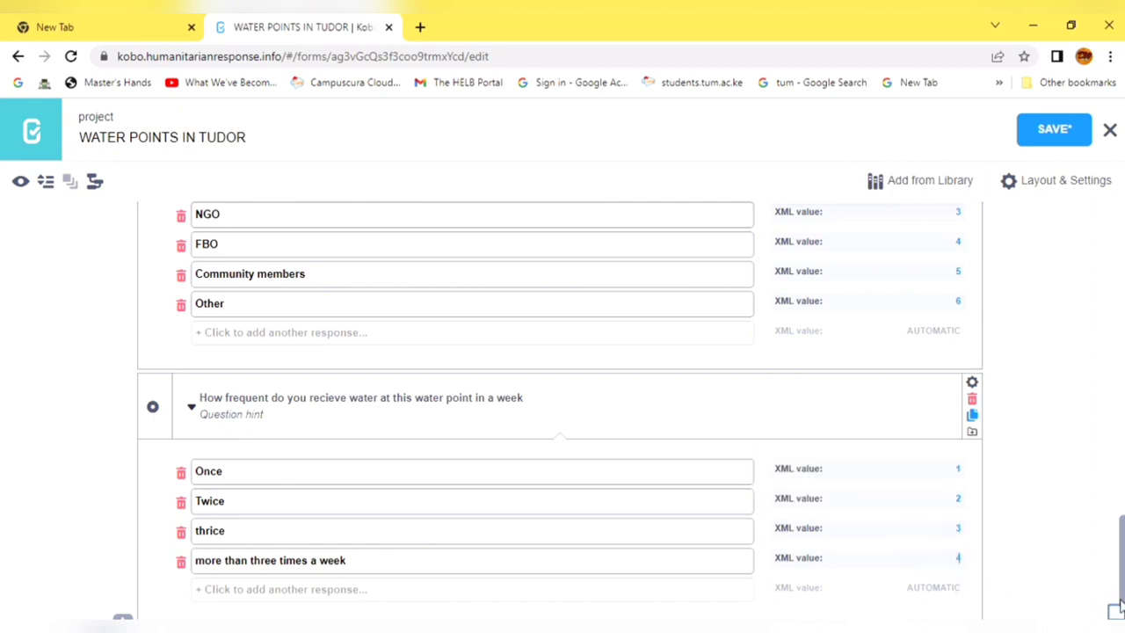
{"action": "scroll", "coordinate": [946, 597], "scroll_direction": "down", "scroll_amount": 1}
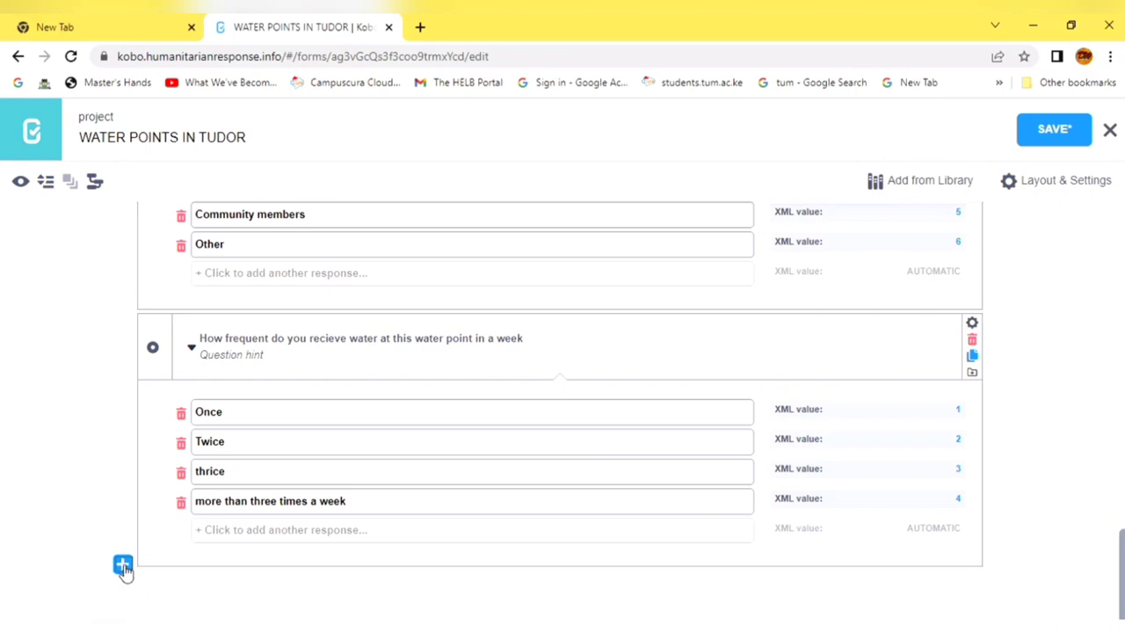
Step: Add the question 'Capture the location' as a Point question
{"action": "left_click", "coordinate": [123, 565]}
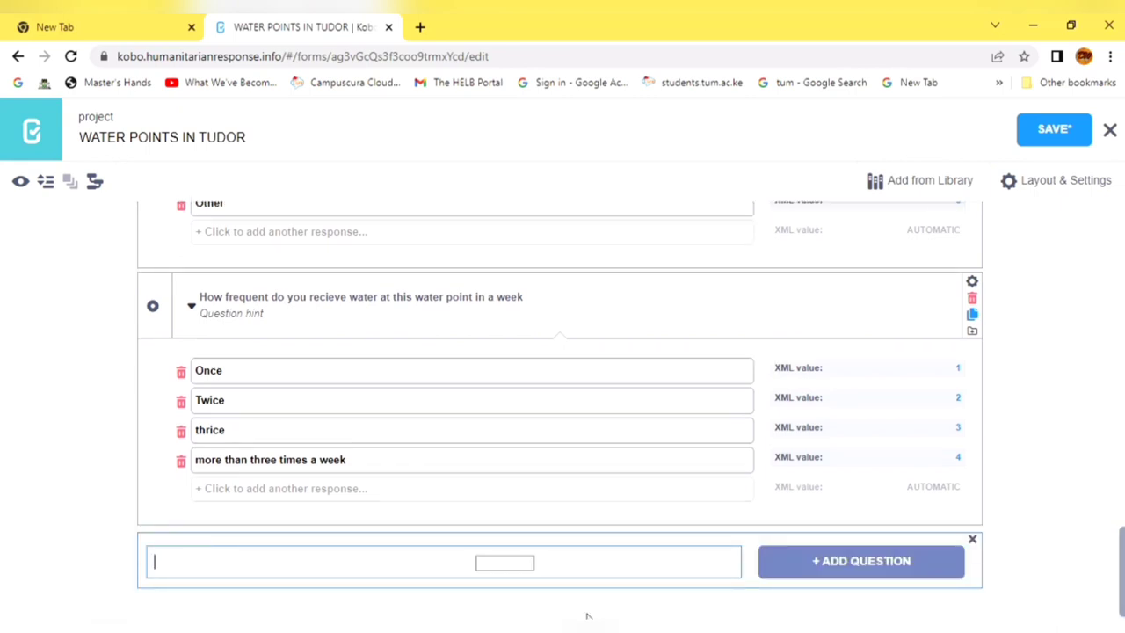
{"action": "type", "text": "Captue"}
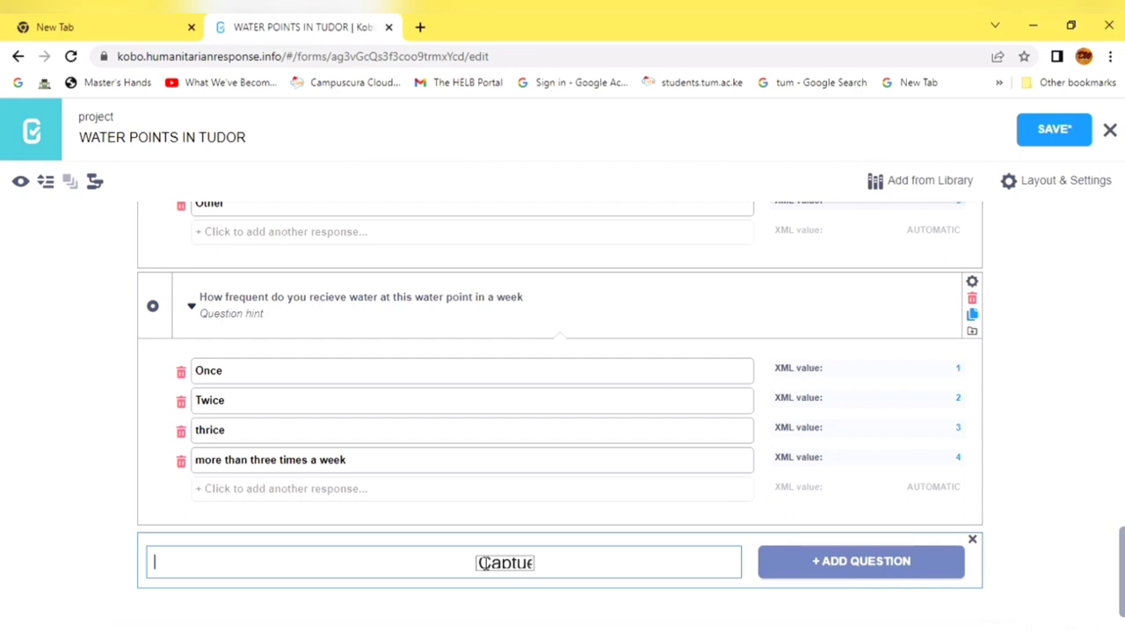
{"action": "type", "text": "r"}
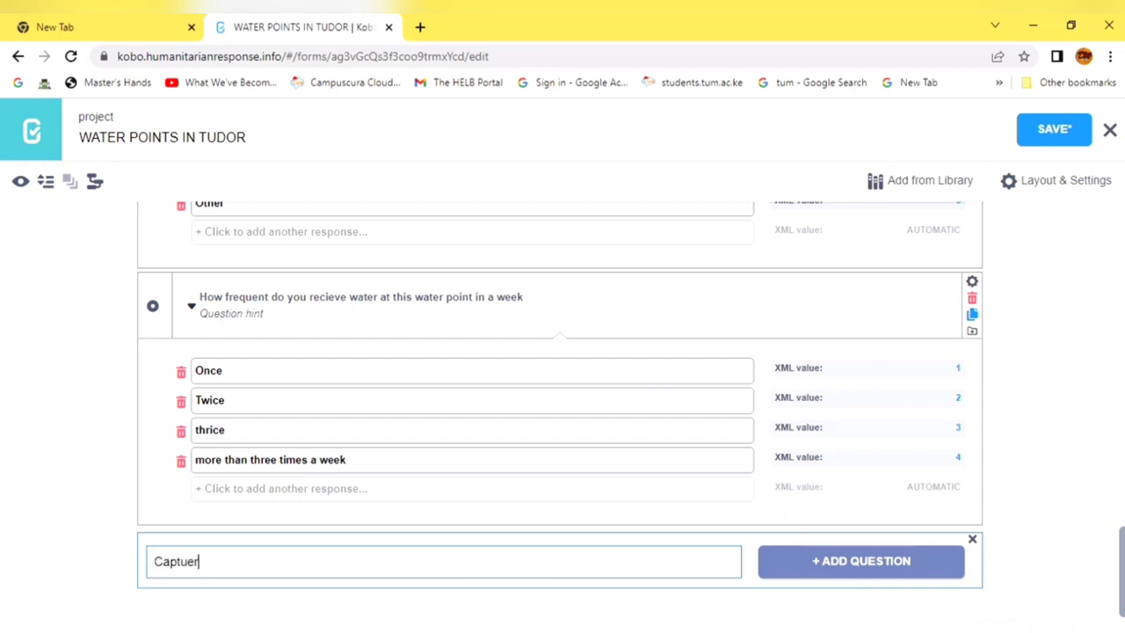
{"action": "key", "text": "BackSpace"}
{"action": "key", "text": "BackSpace"}
{"action": "type", "text": "re t"}
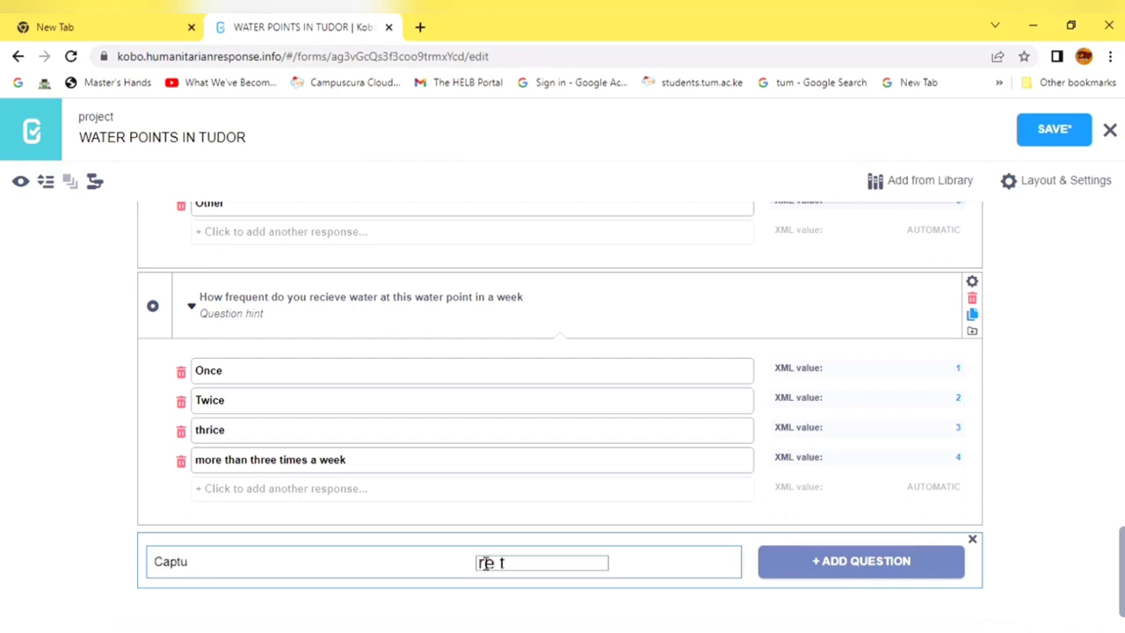
{"action": "type", "text": "he location"}
{"action": "key", "text": "Return"}
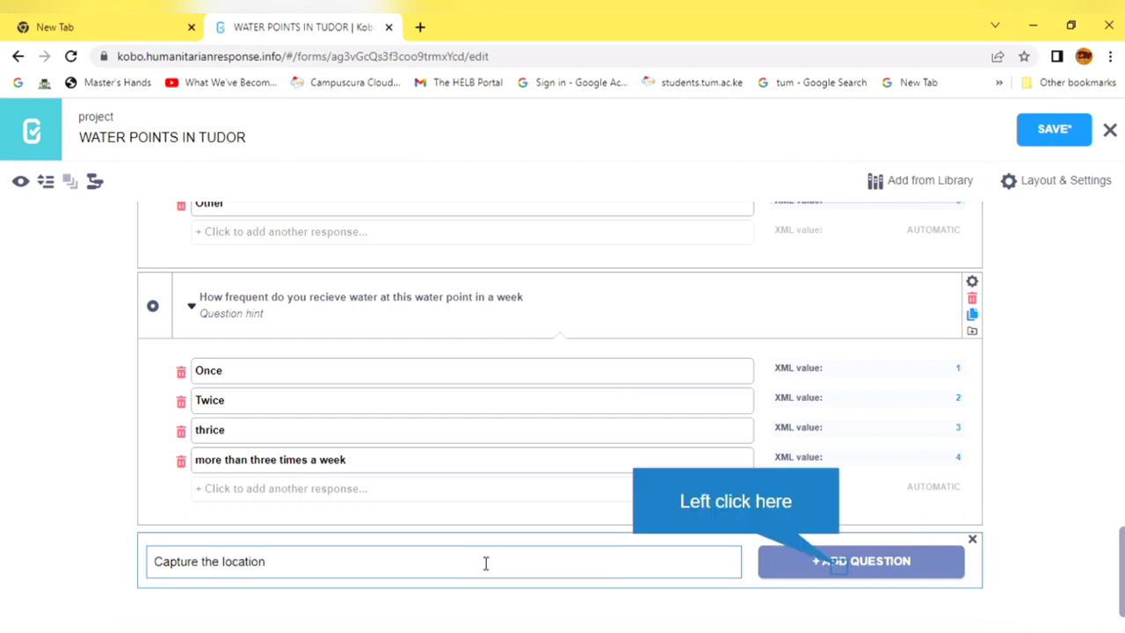
{"action": "left_click", "coordinate": [841, 569]}
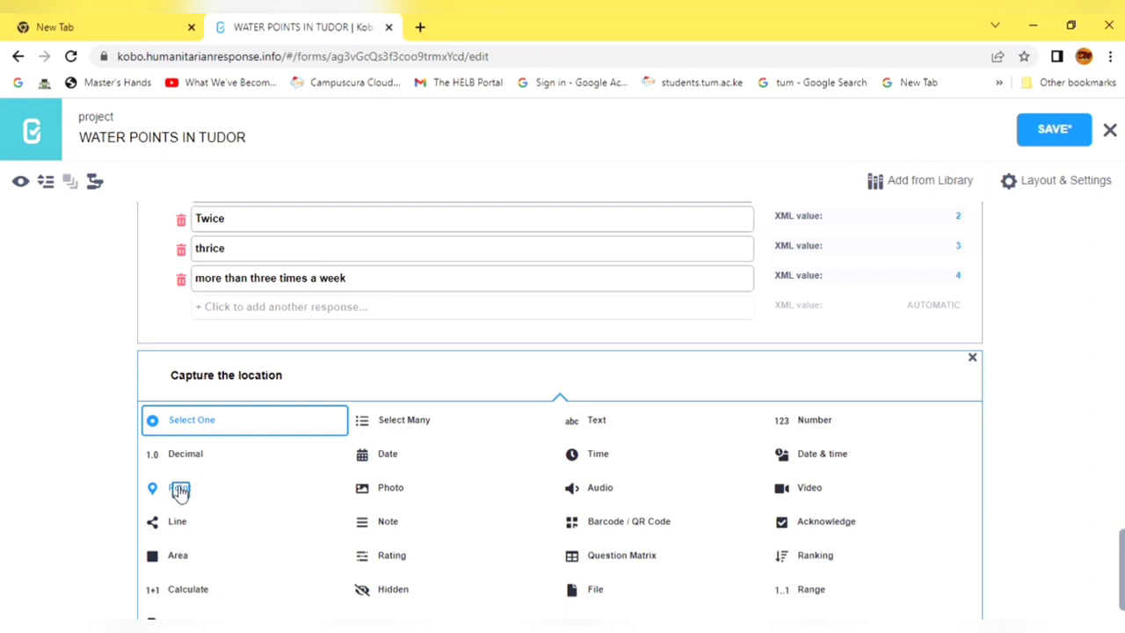
{"action": "left_click", "coordinate": [180, 492]}
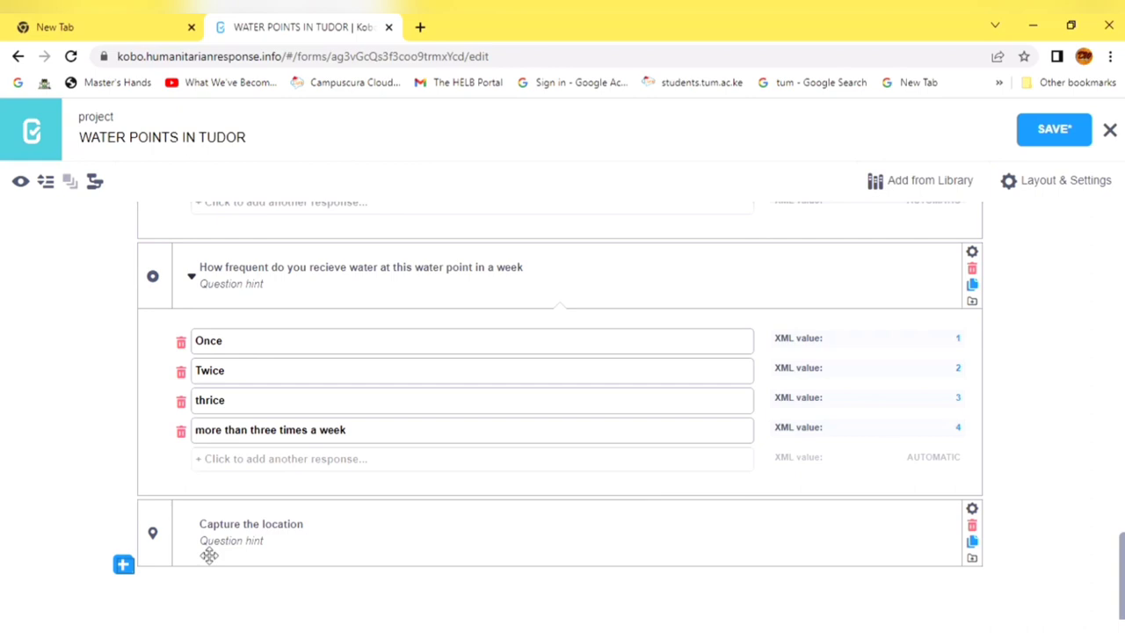
Step: Add 'Capture the image of this water point' as a Photo question
{"action": "left_click", "coordinate": [133, 566]}
{"action": "type", "text": "Ca"}
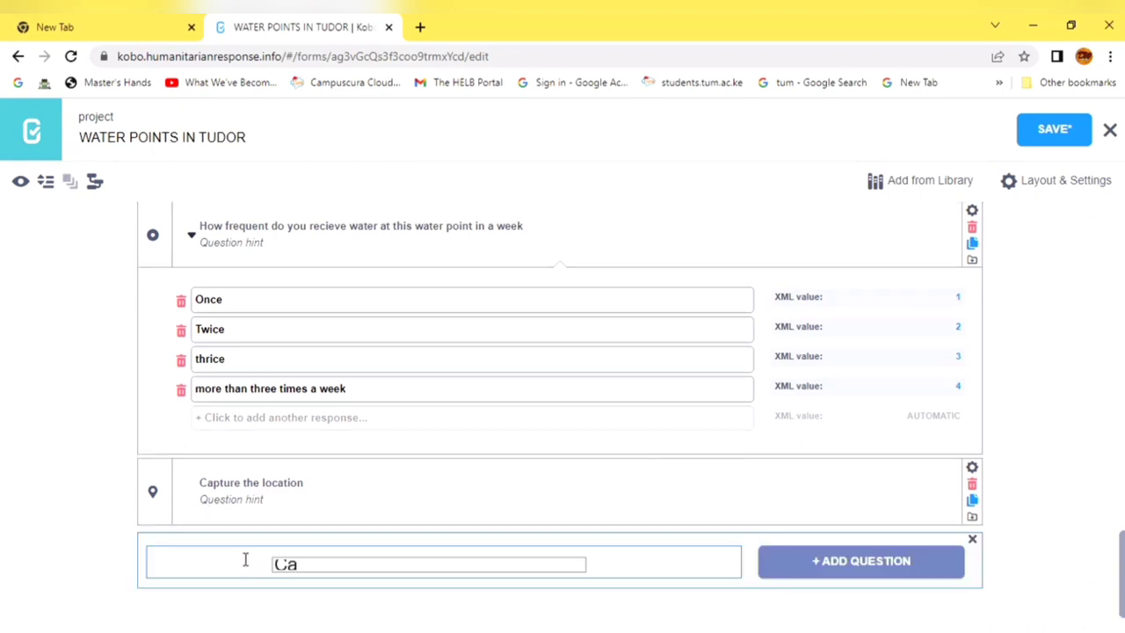
{"action": "type", "text": "ptur"}
{"action": "type", "text": "e th"}
{"action": "type", "text": "e l"}
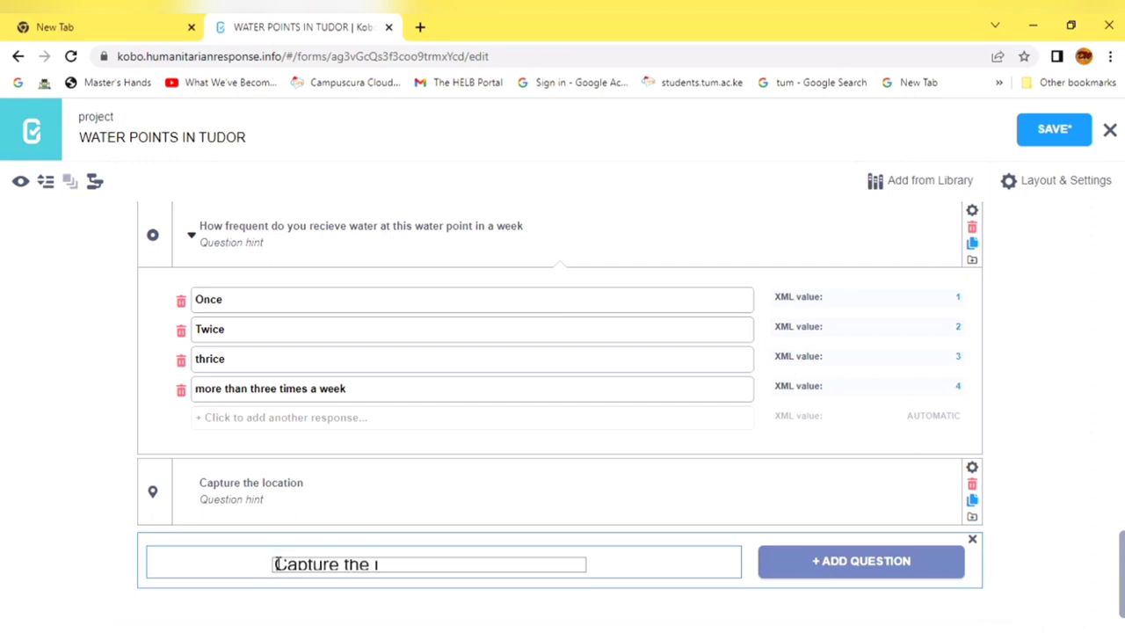
{"action": "type", "text": "mage of"}
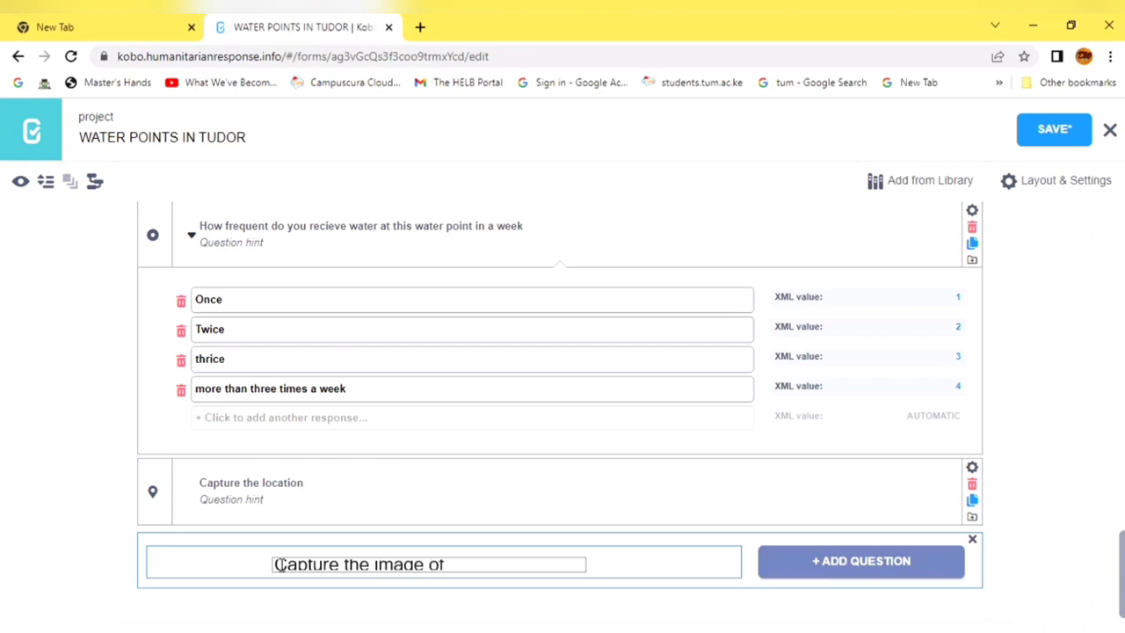
{"action": "type", "text": " this wate"}
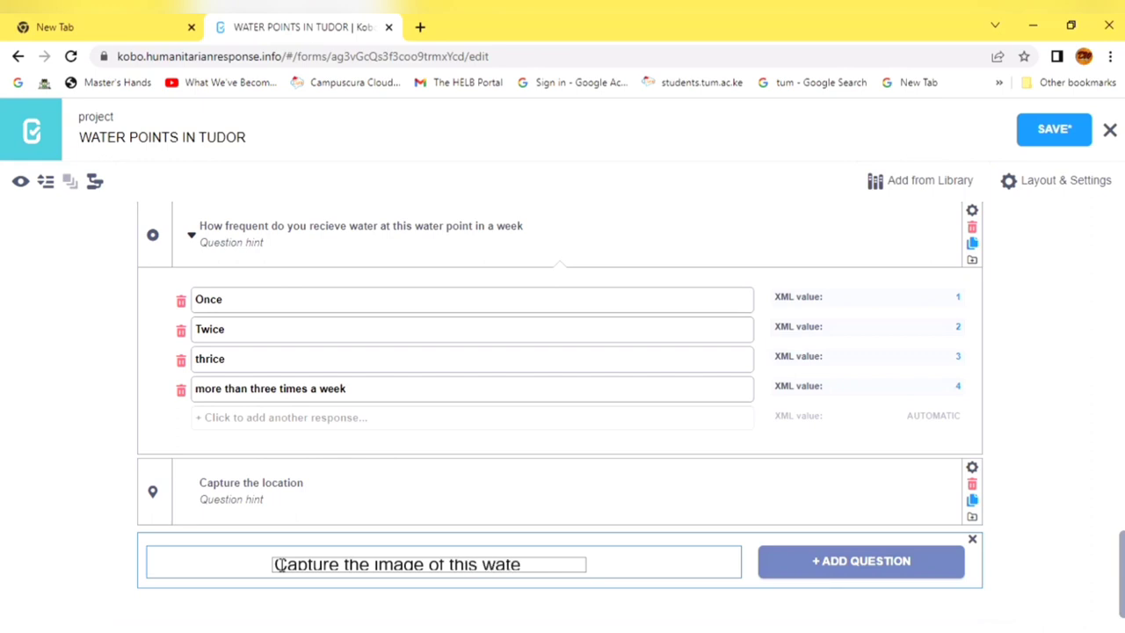
{"action": "type", "text": "r point"}
{"action": "left_click_drag", "start_coordinate": [279, 564], "coordinate": [281, 567]}
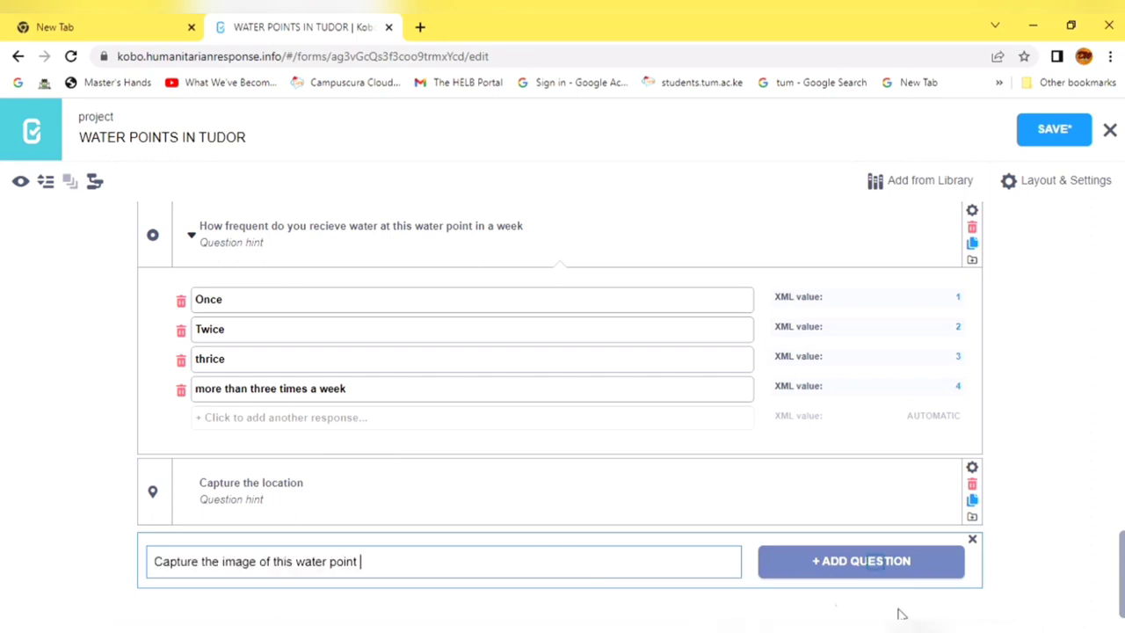
{"action": "left_click", "coordinate": [887, 571]}
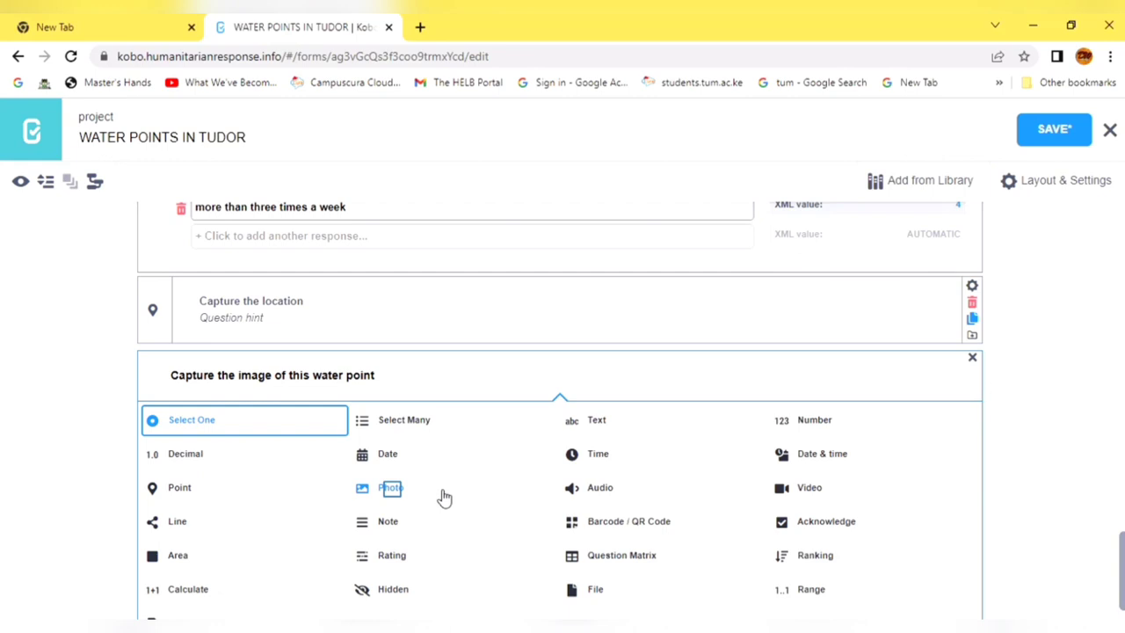
{"action": "left_click", "coordinate": [392, 489]}
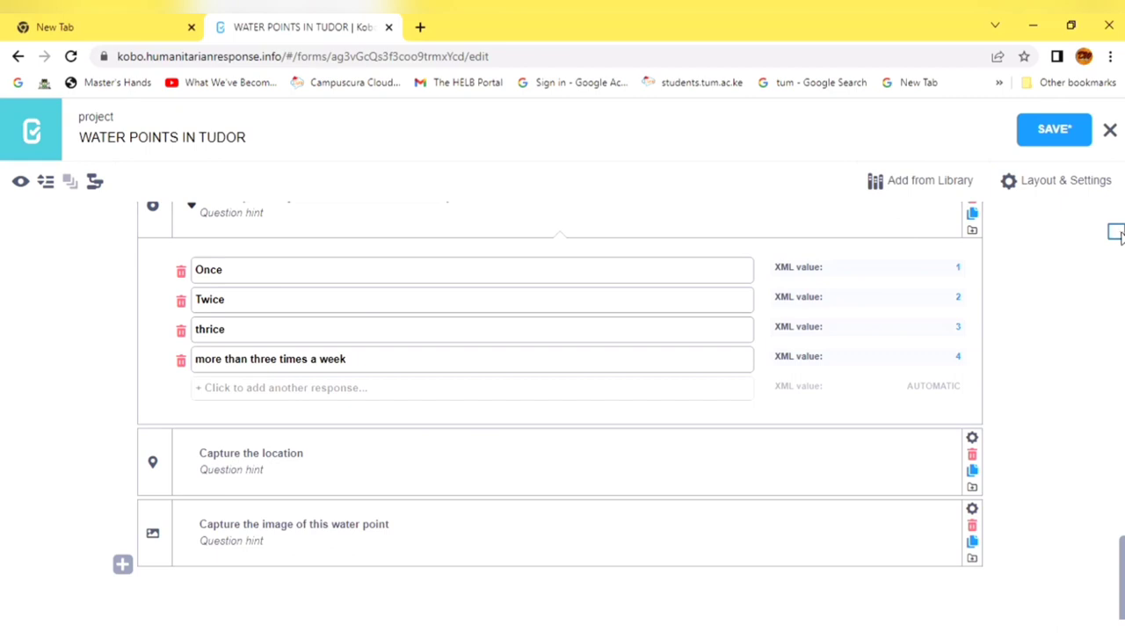
Step: Fold away the Village and Source of water choices and close the Name of waterpoint settings panel
{"action": "scroll", "coordinate": [1115, 233], "scroll_direction": "up", "scroll_amount": 10}
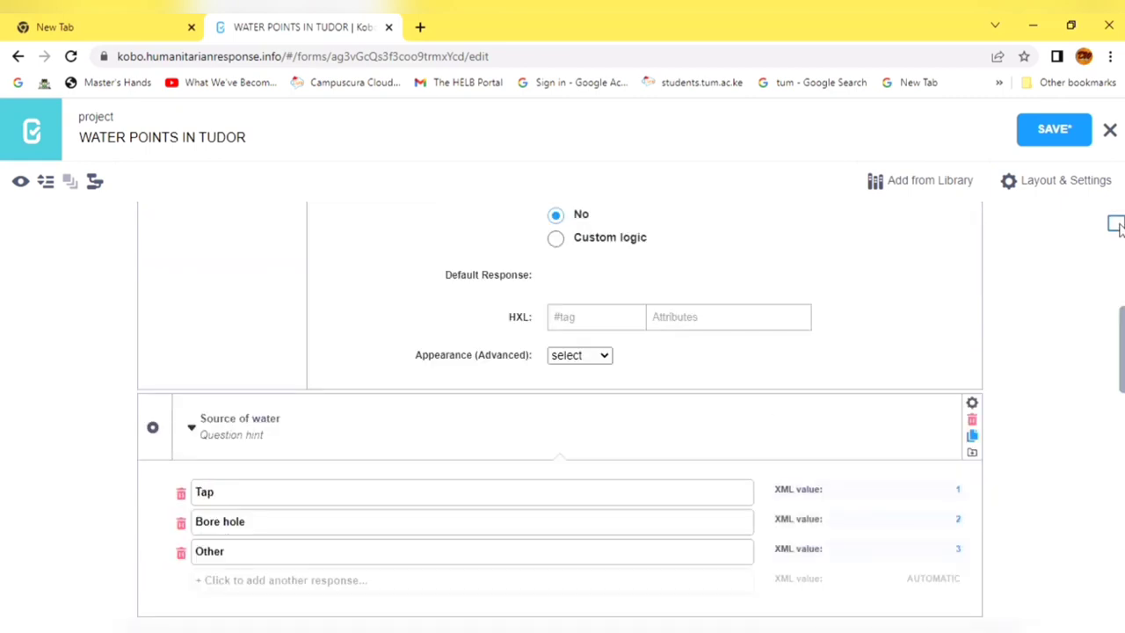
{"action": "scroll", "coordinate": [1116, 226], "scroll_direction": "up", "scroll_amount": 5}
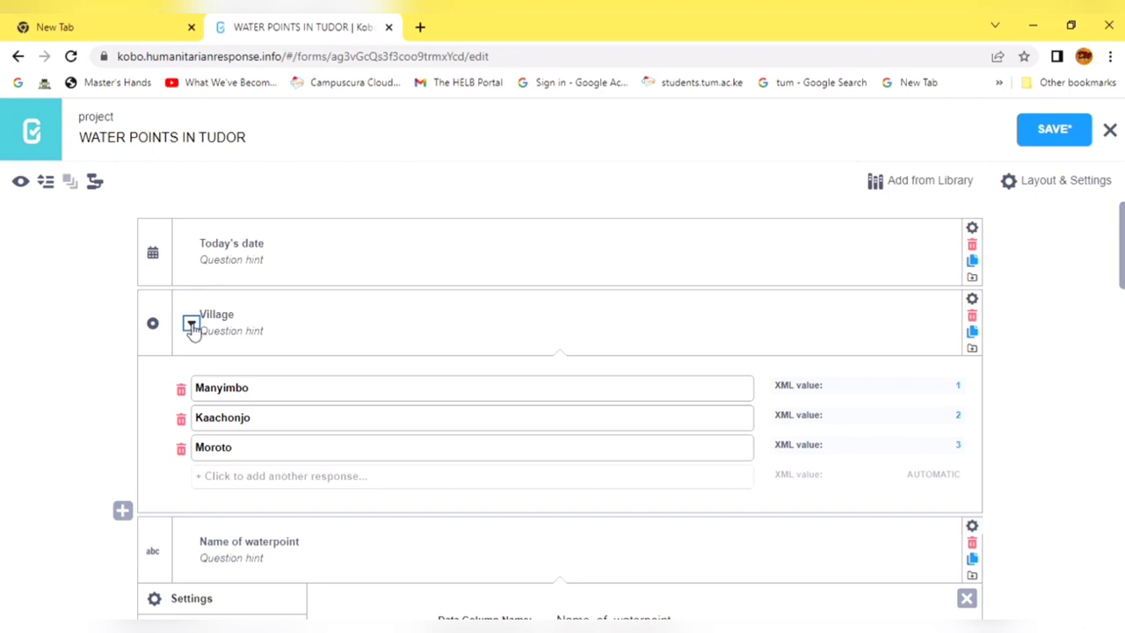
{"action": "left_click", "coordinate": [191, 324]}
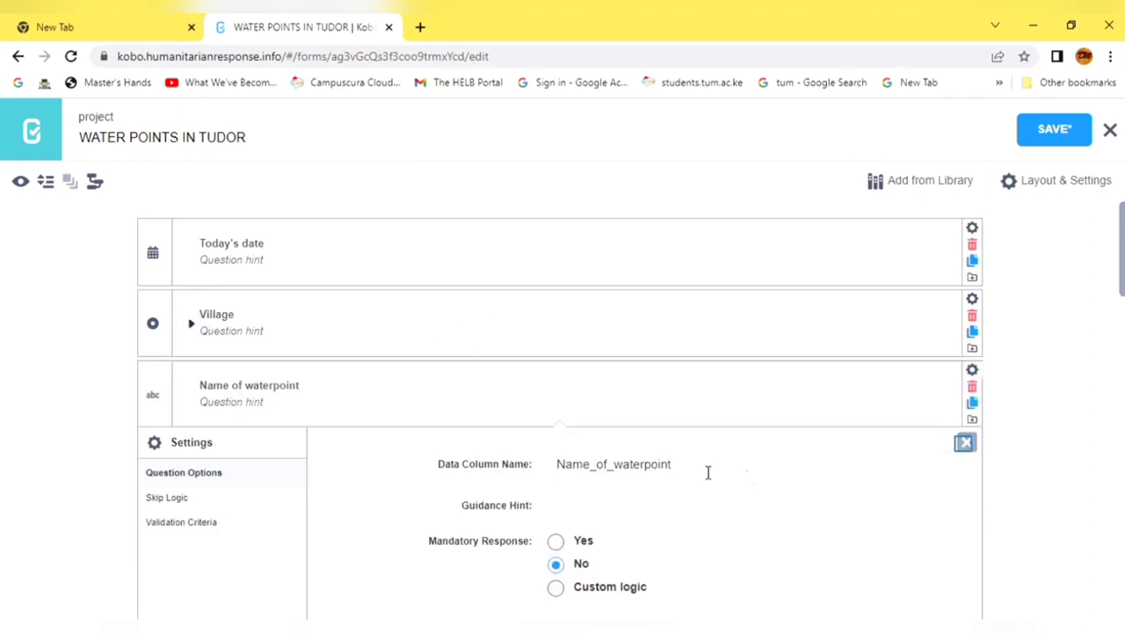
{"action": "left_click", "coordinate": [964, 442]}
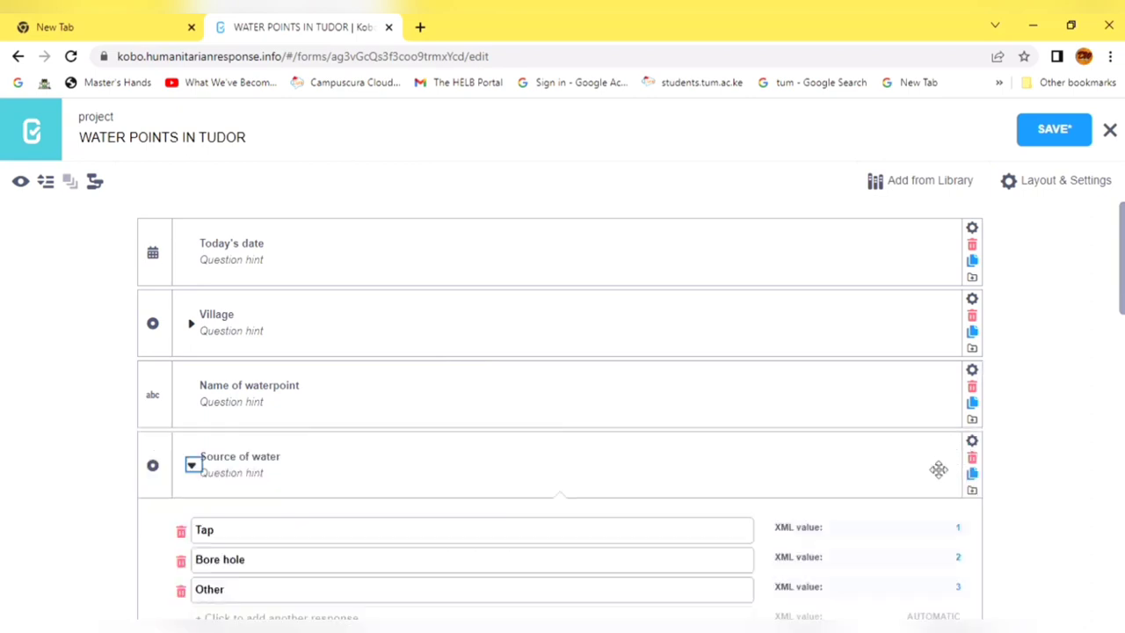
{"action": "left_click", "coordinate": [192, 465]}
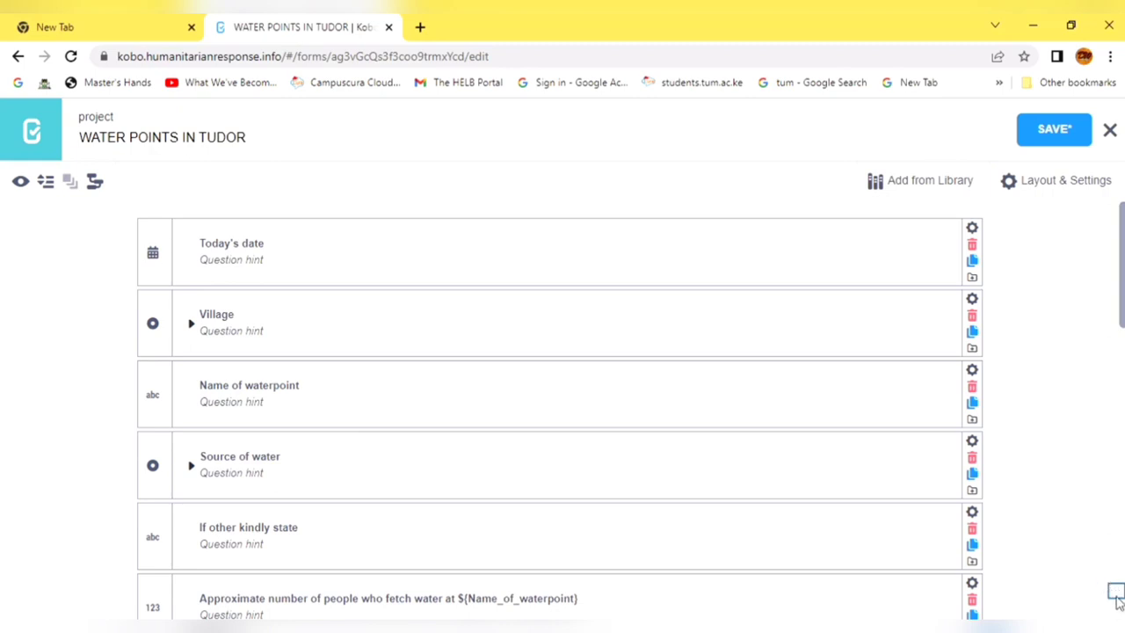
{"action": "scroll", "coordinate": [1116, 593], "scroll_direction": "down", "scroll_amount": 10}
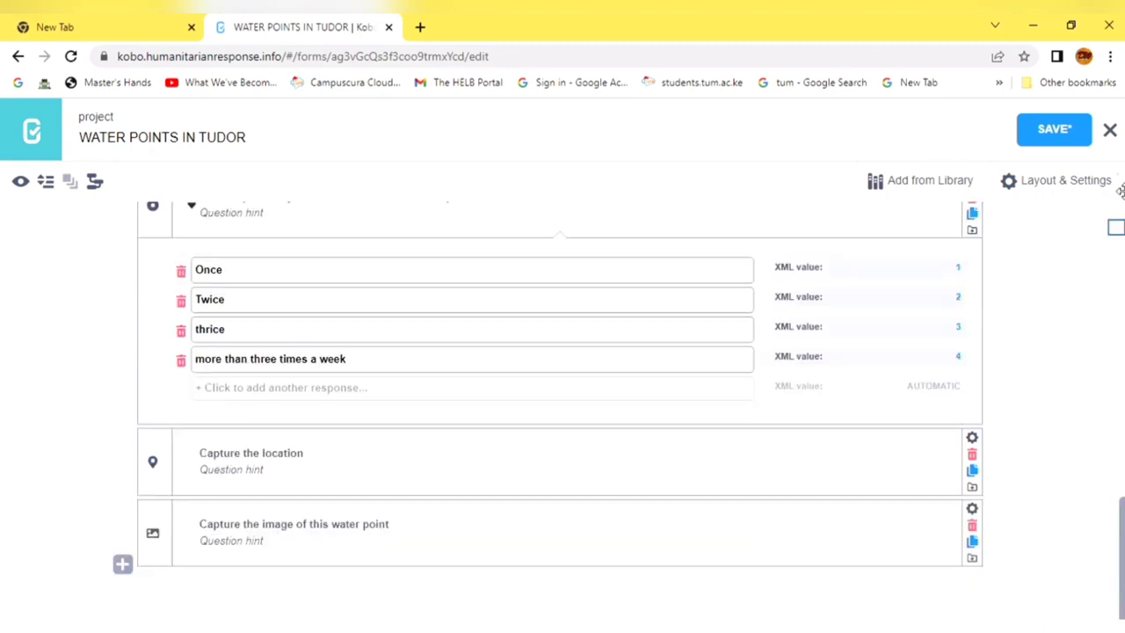
{"action": "scroll", "coordinate": [1118, 230], "scroll_direction": "up", "scroll_amount": 10}
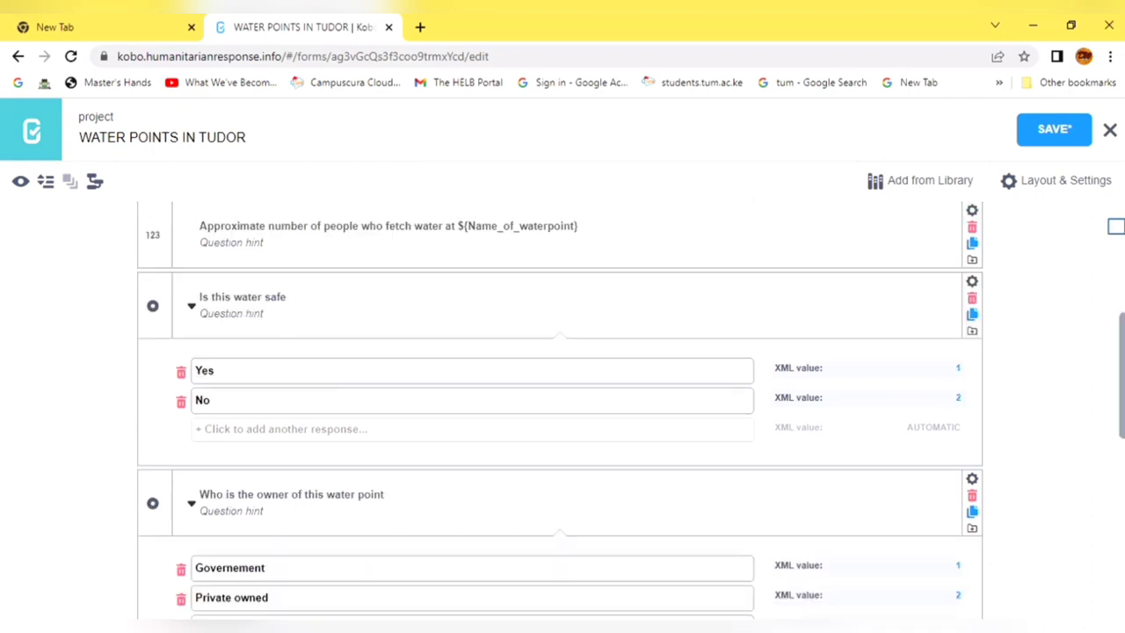
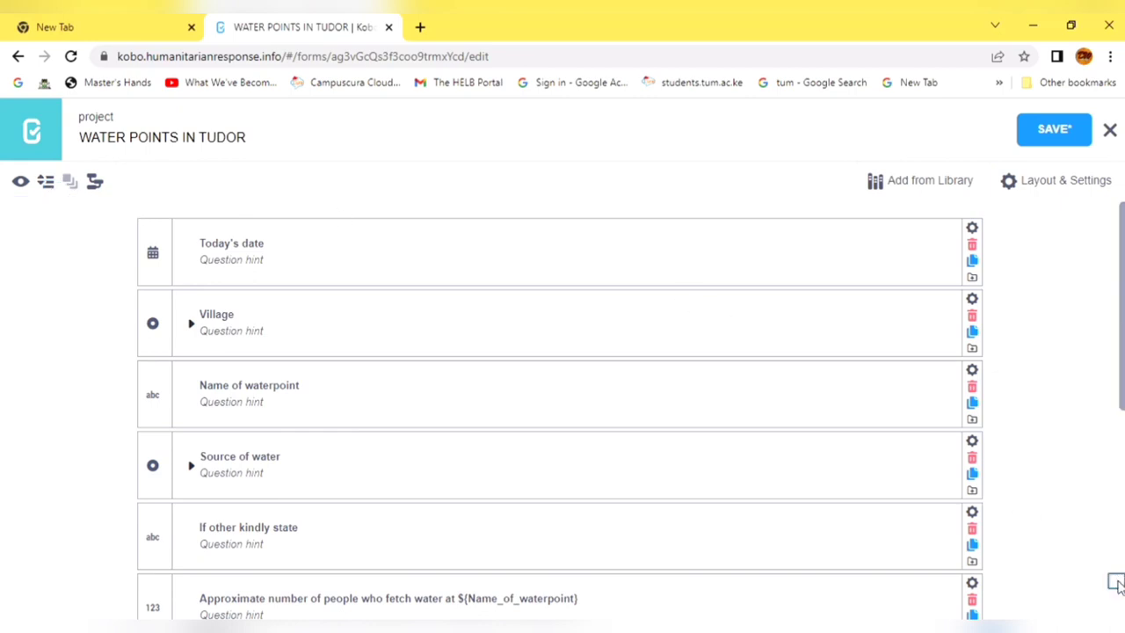
Step: Save the WATER POINTS IN TUDOR form after reviewing its questions, then preview it
{"action": "scroll", "coordinate": [1118, 584], "scroll_direction": "down", "scroll_amount": 4}
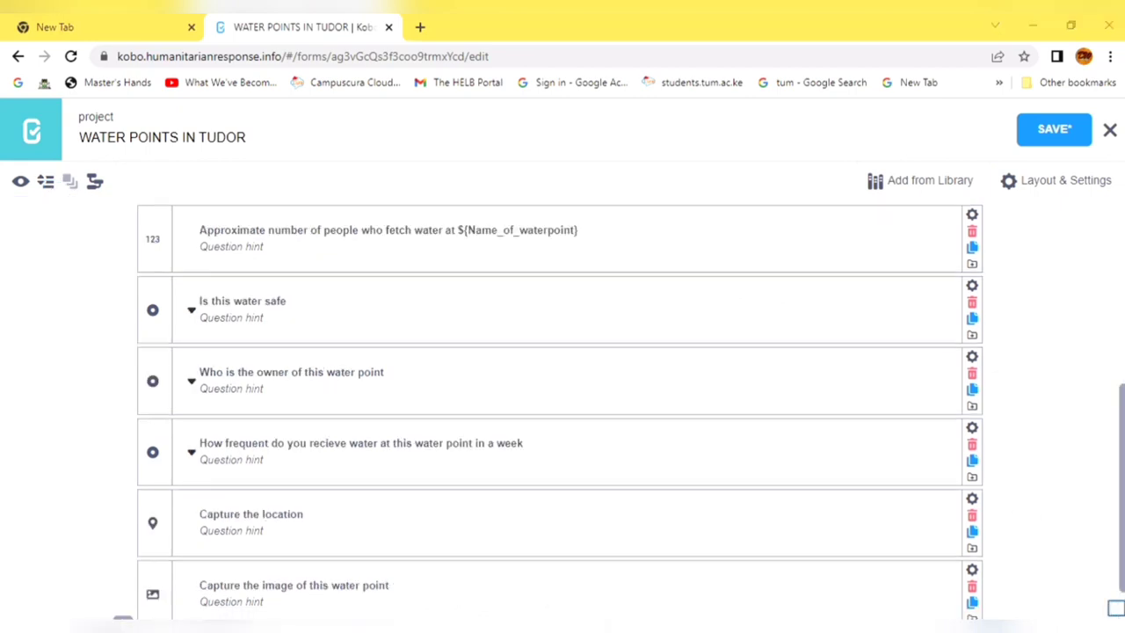
{"action": "scroll", "coordinate": [1115, 610], "scroll_direction": "down", "scroll_amount": 1}
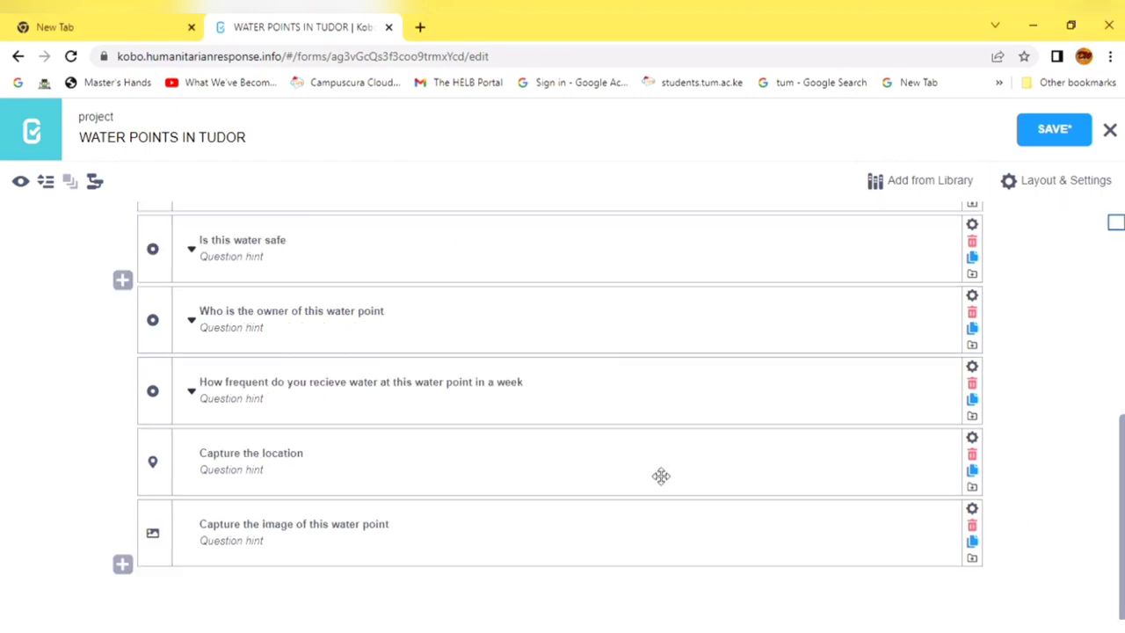
{"action": "left_click", "coordinate": [1117, 225]}
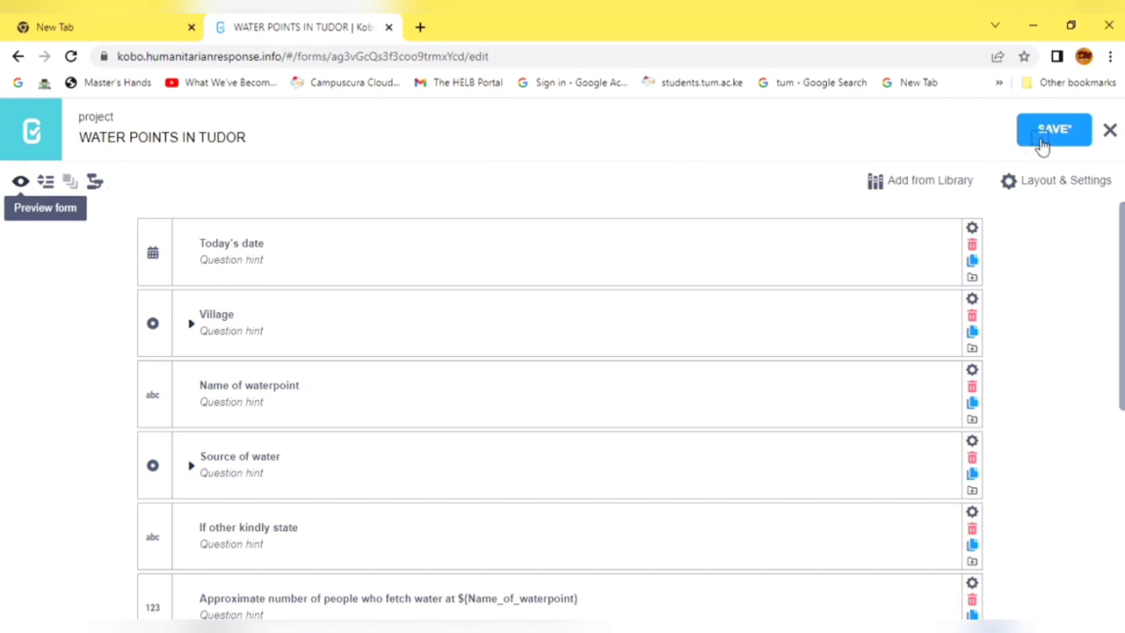
{"action": "left_click", "coordinate": [1050, 136]}
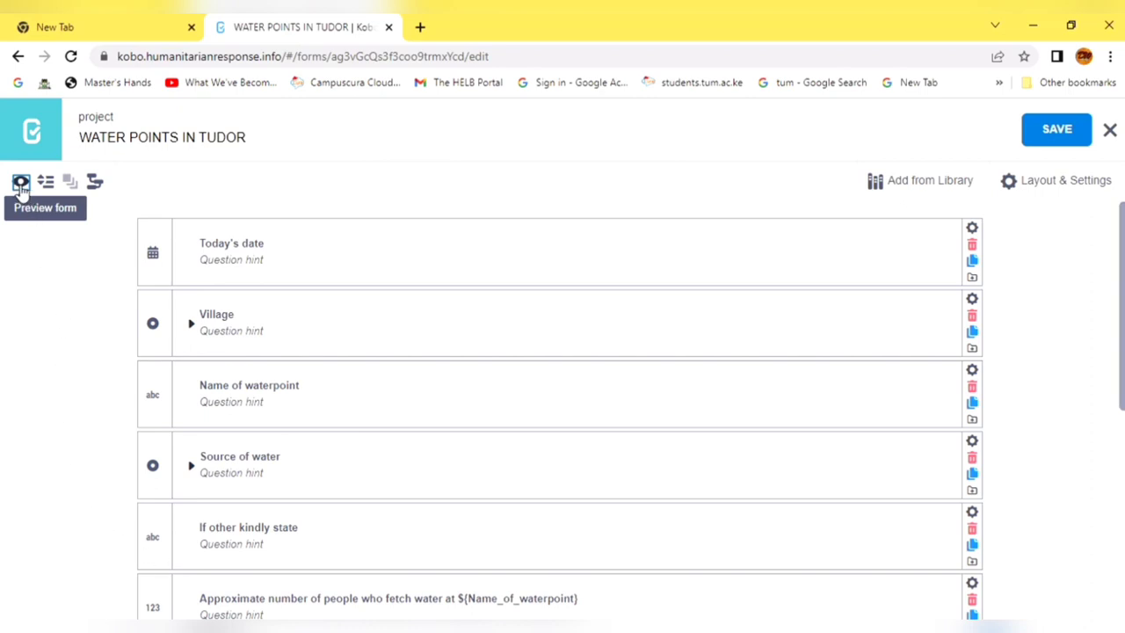
{"action": "left_click", "coordinate": [21, 184]}
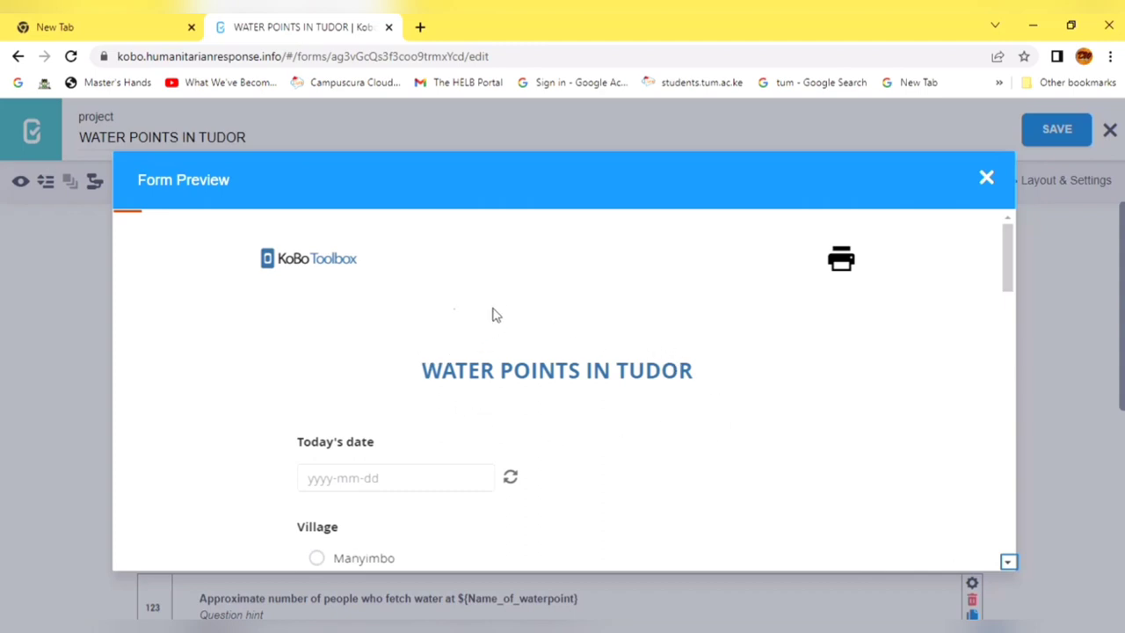
Step: Set Today's date to 30 April 2022 in the form preview
{"action": "left_click", "coordinate": [1008, 564]}
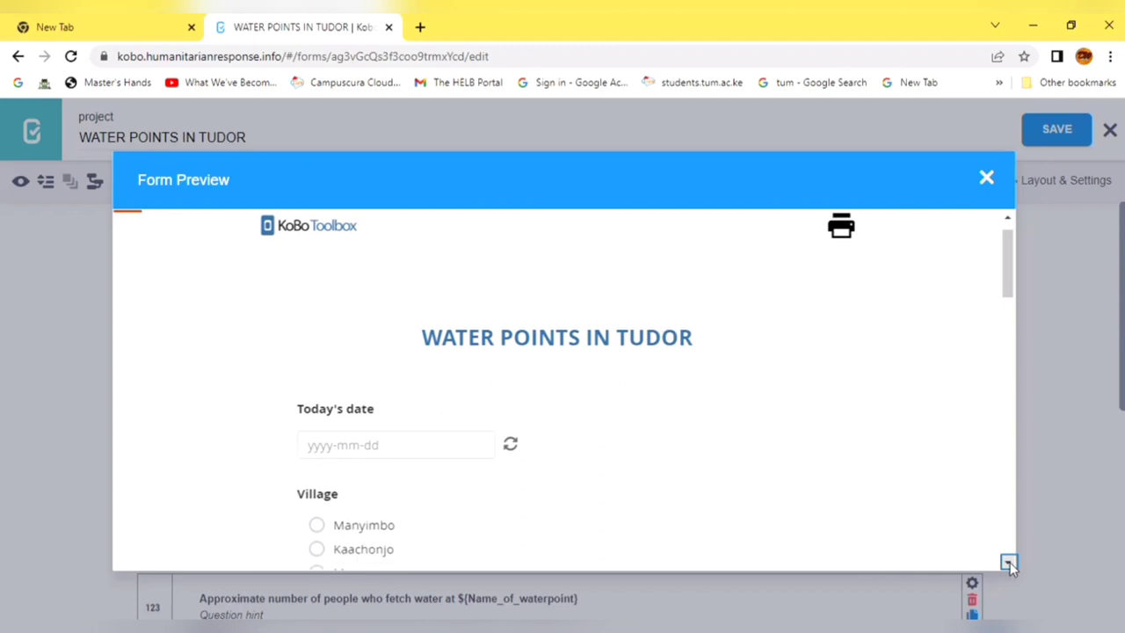
{"action": "scroll", "coordinate": [1009, 564], "scroll_direction": "down", "scroll_amount": 3}
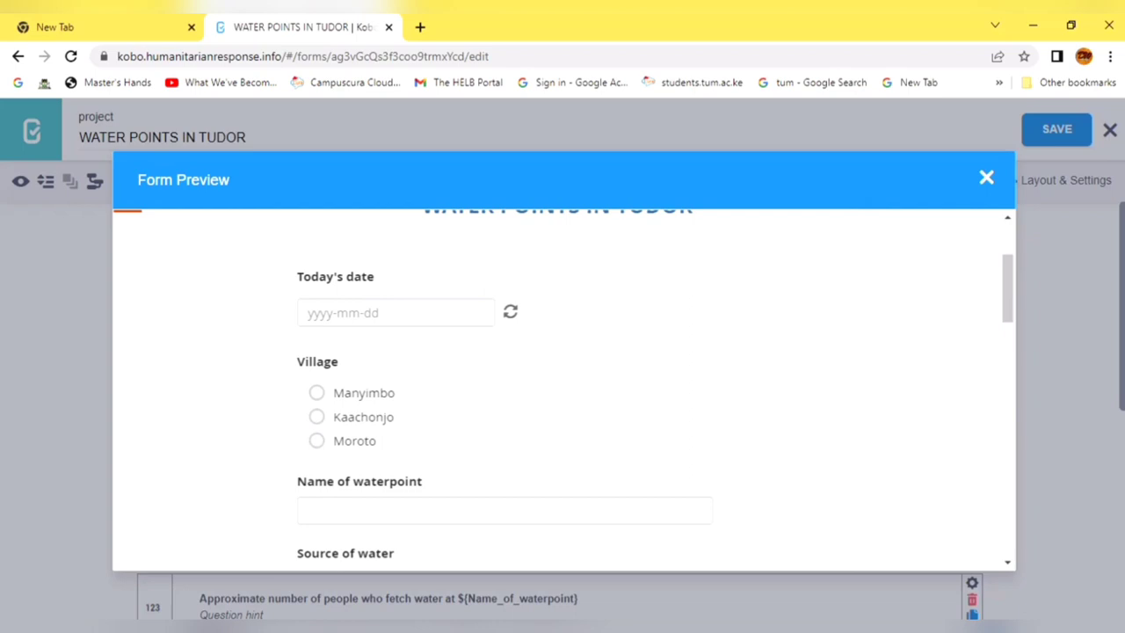
{"action": "left_click", "coordinate": [338, 314]}
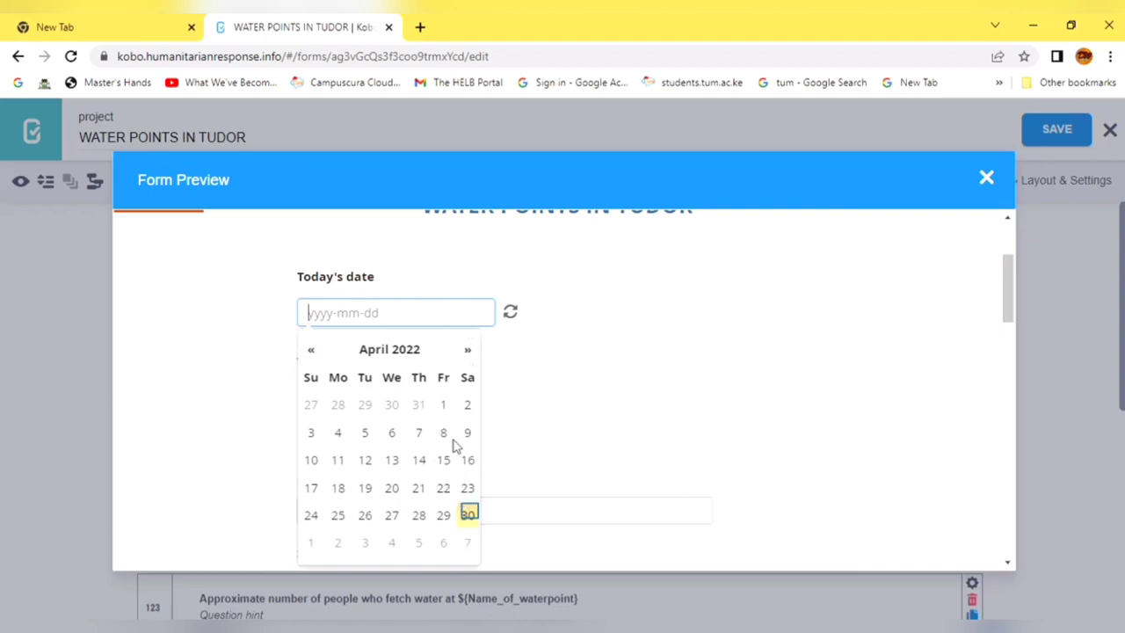
{"action": "left_click", "coordinate": [469, 516]}
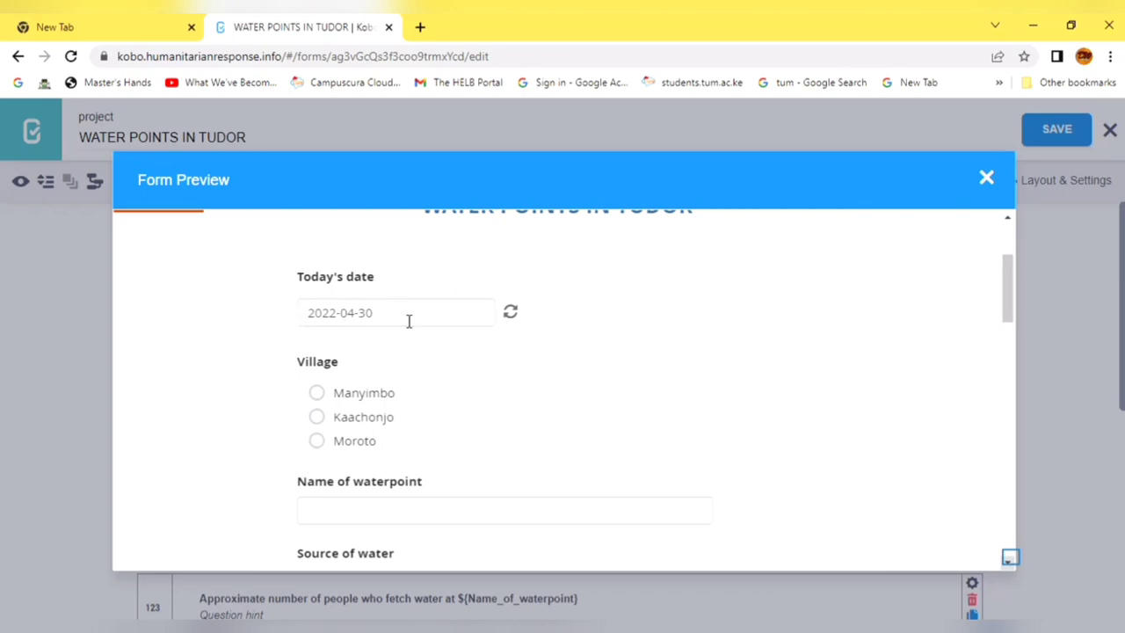
Step: Answer Manyimbo for the Village question, briefly trying Kaachonjo
{"action": "left_click", "coordinate": [1008, 555]}
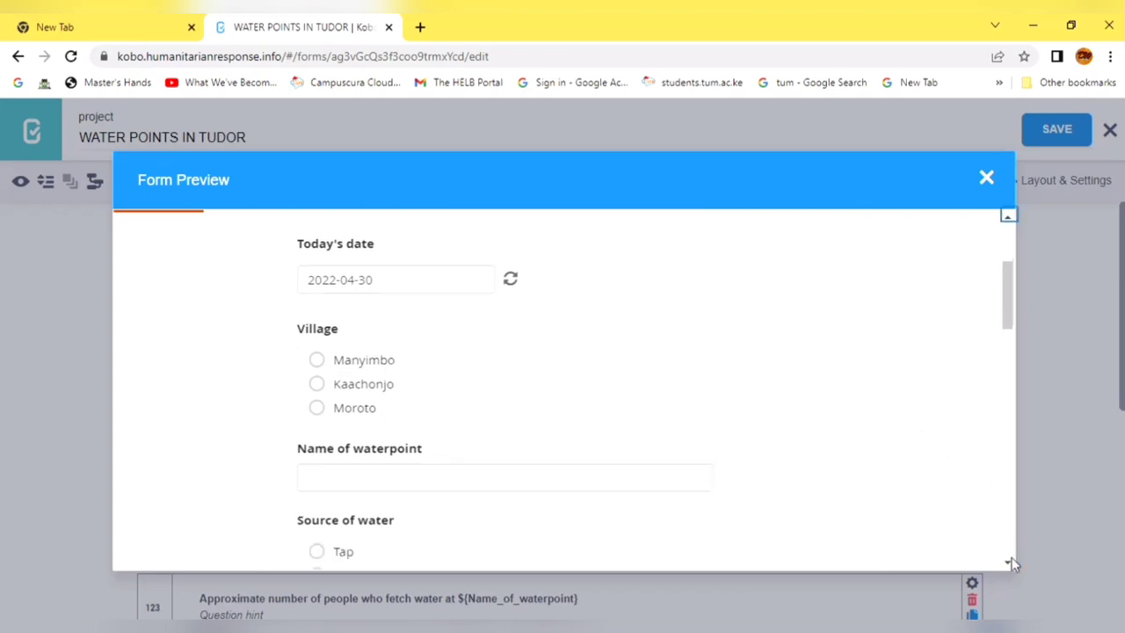
{"action": "left_click", "coordinate": [1008, 217]}
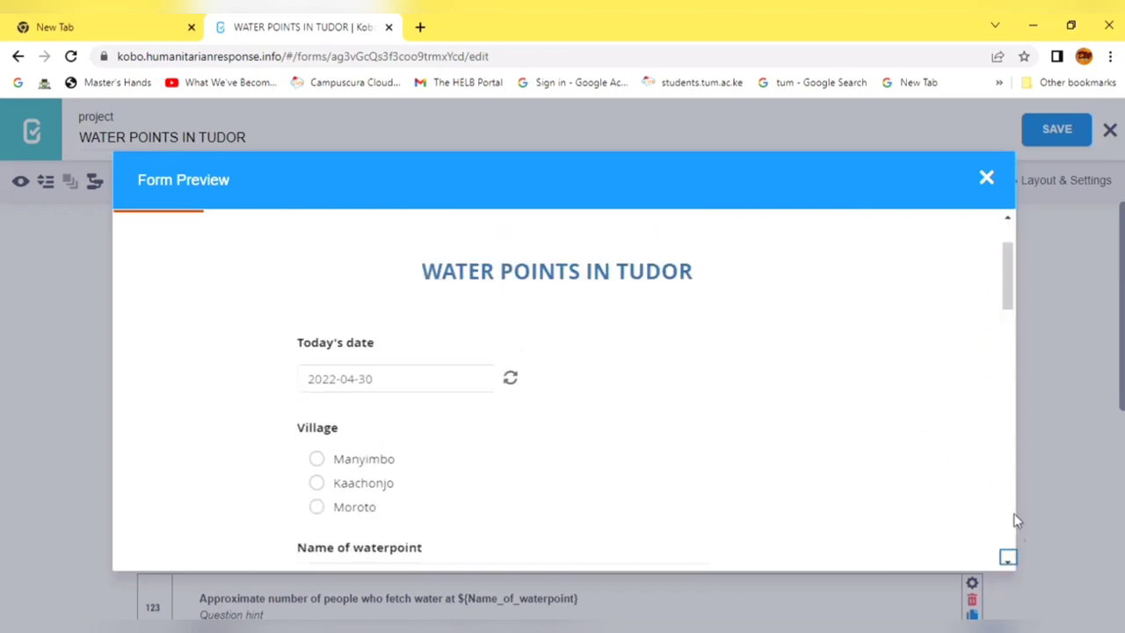
{"action": "left_click", "coordinate": [1007, 559]}
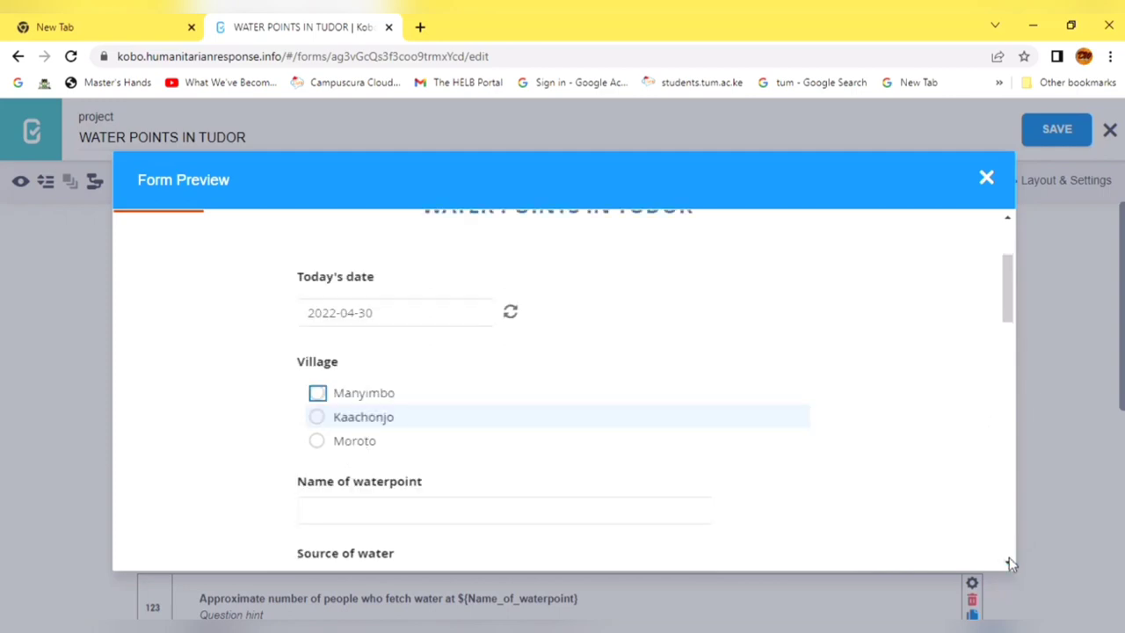
{"action": "left_click", "coordinate": [316, 393]}
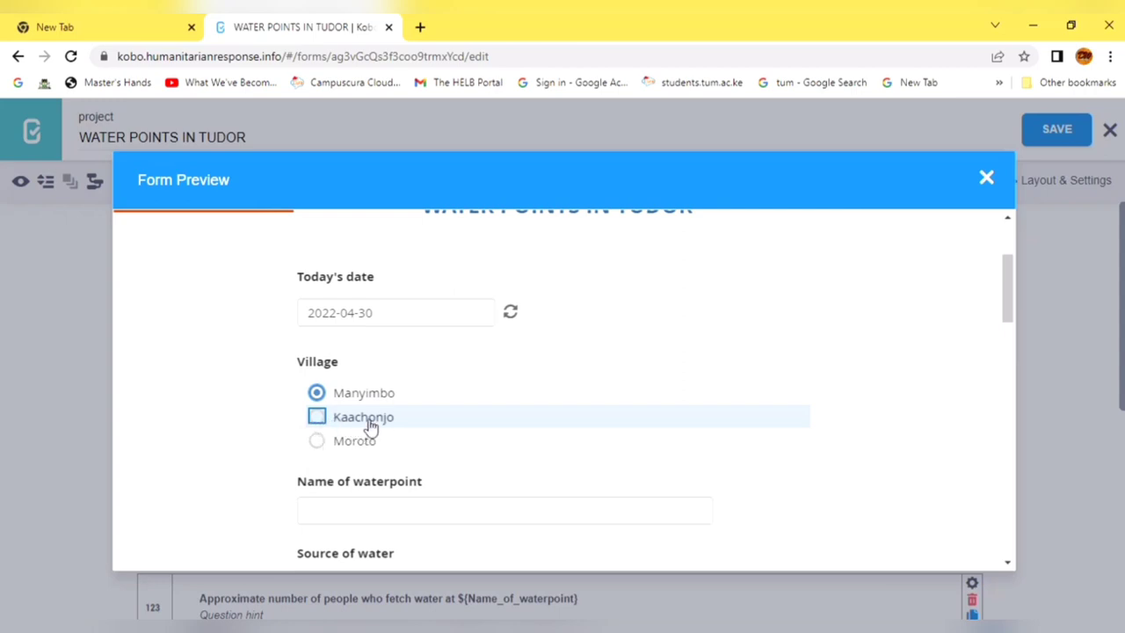
{"action": "left_click", "coordinate": [317, 418]}
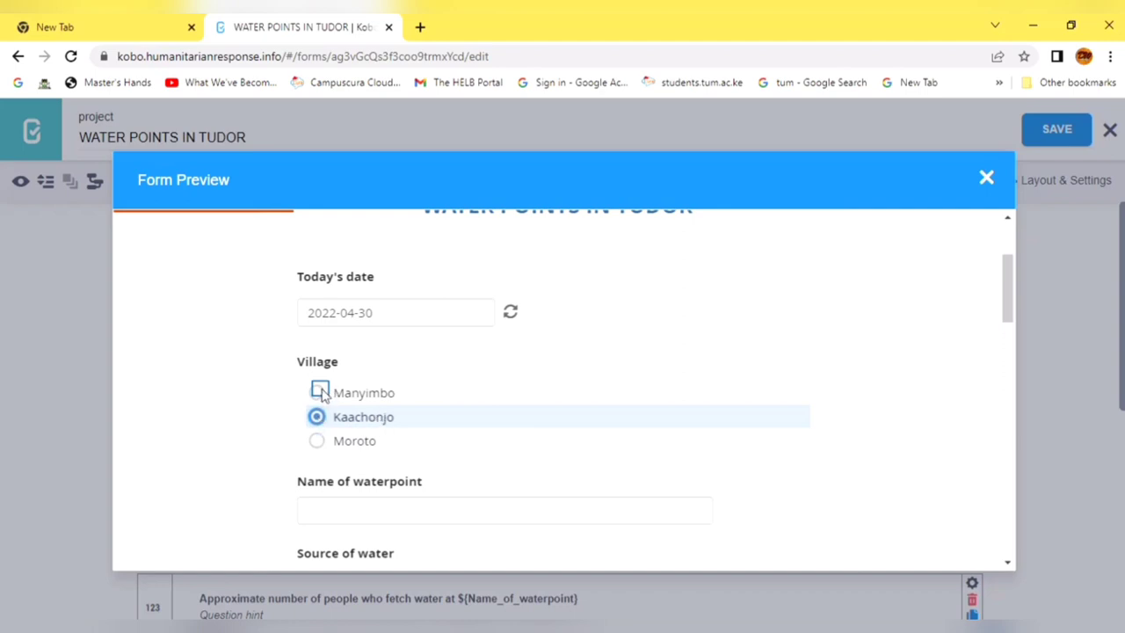
{"action": "left_click", "coordinate": [320, 391]}
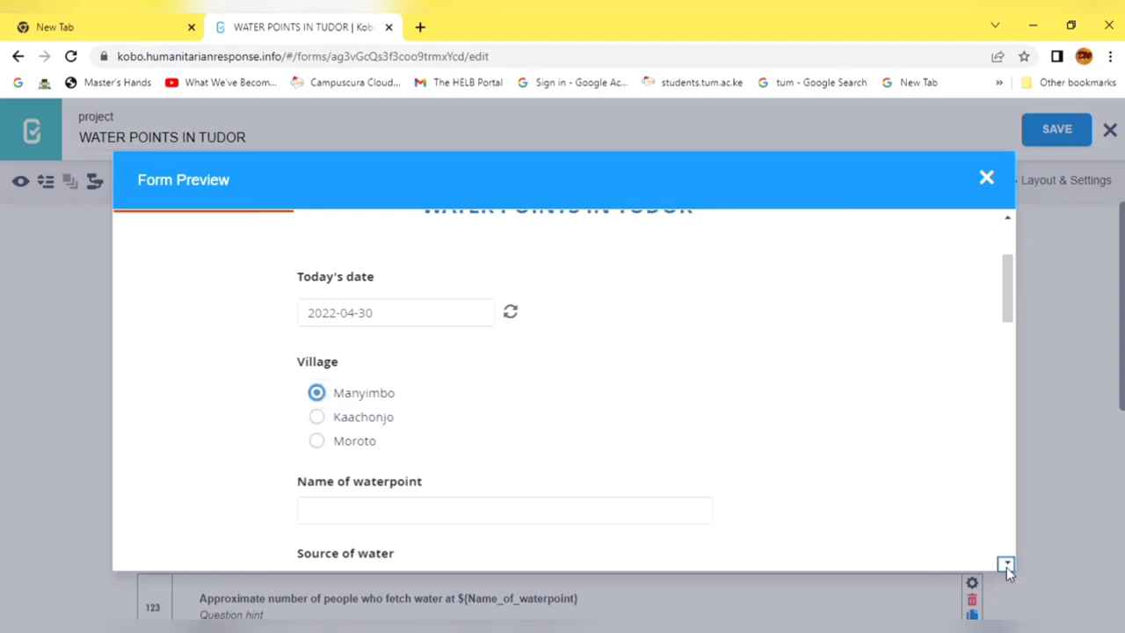
{"action": "scroll", "coordinate": [1006, 567], "scroll_direction": "down", "scroll_amount": 4}
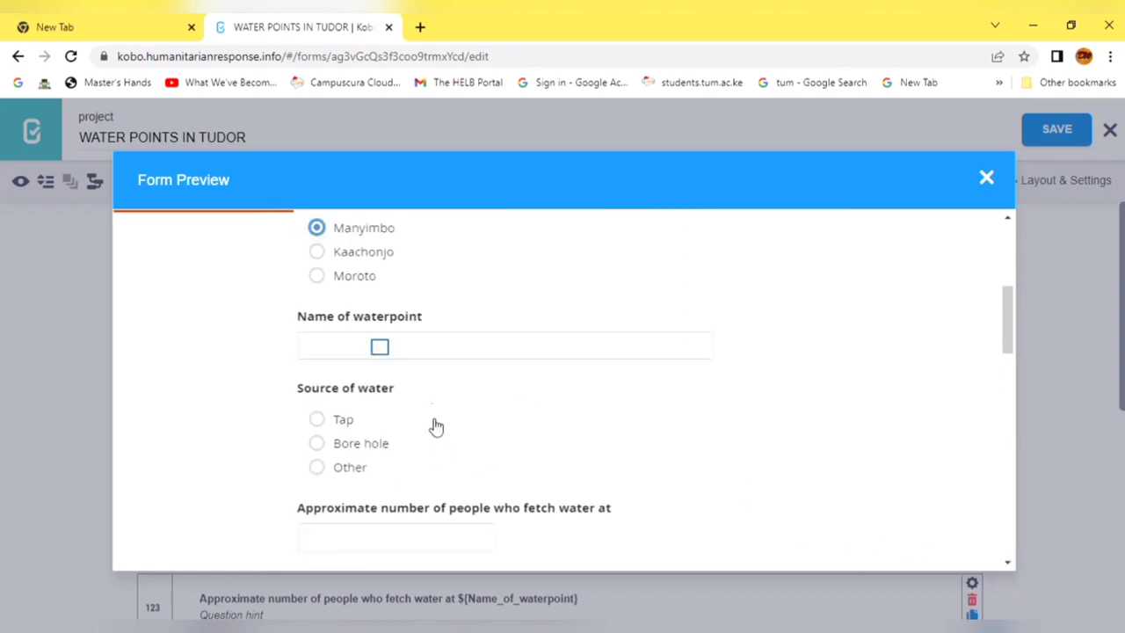
Step: Enter 'Mama Ali' as the waterpoint name and choose Bore hole as the water source
{"action": "left_click", "coordinate": [387, 347]}
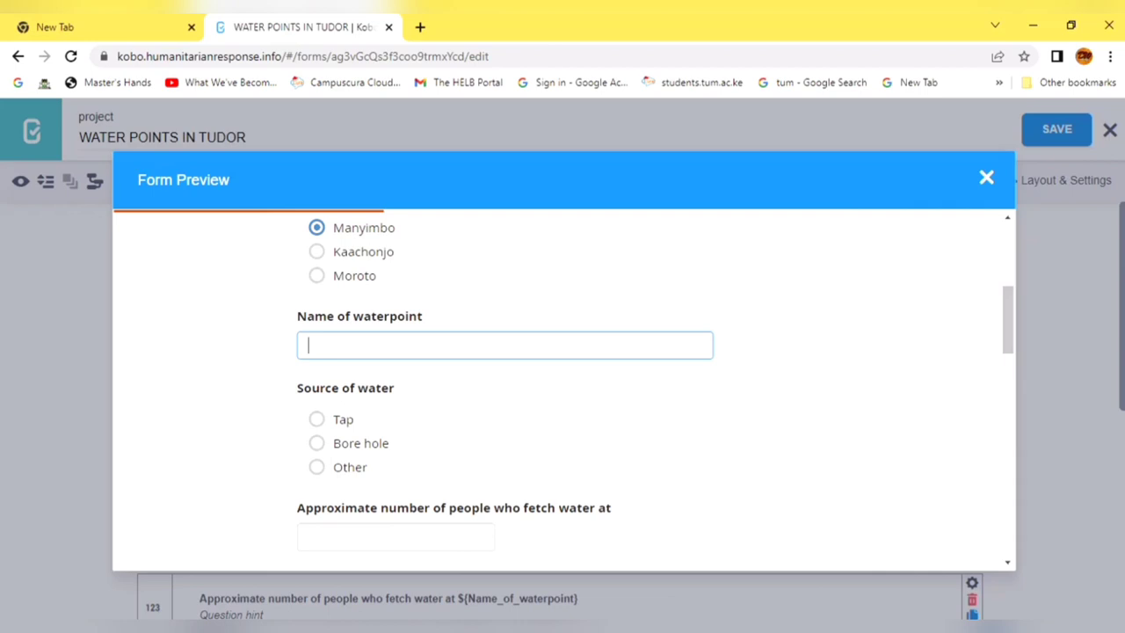
{"action": "type", "text": "Mama Ali"}
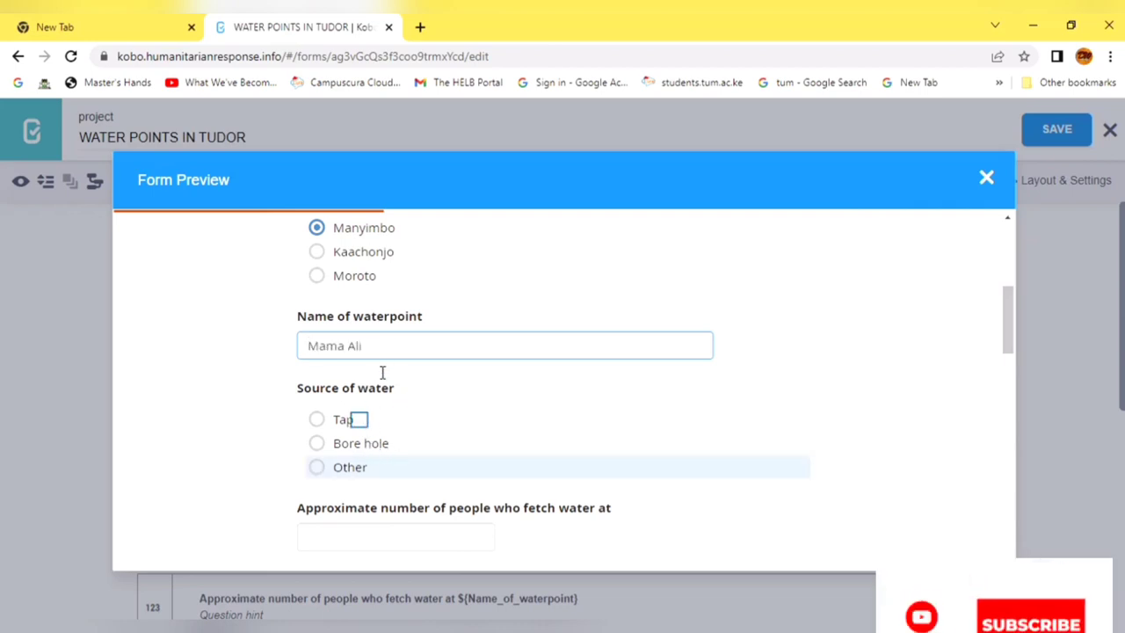
{"action": "left_click", "coordinate": [356, 425]}
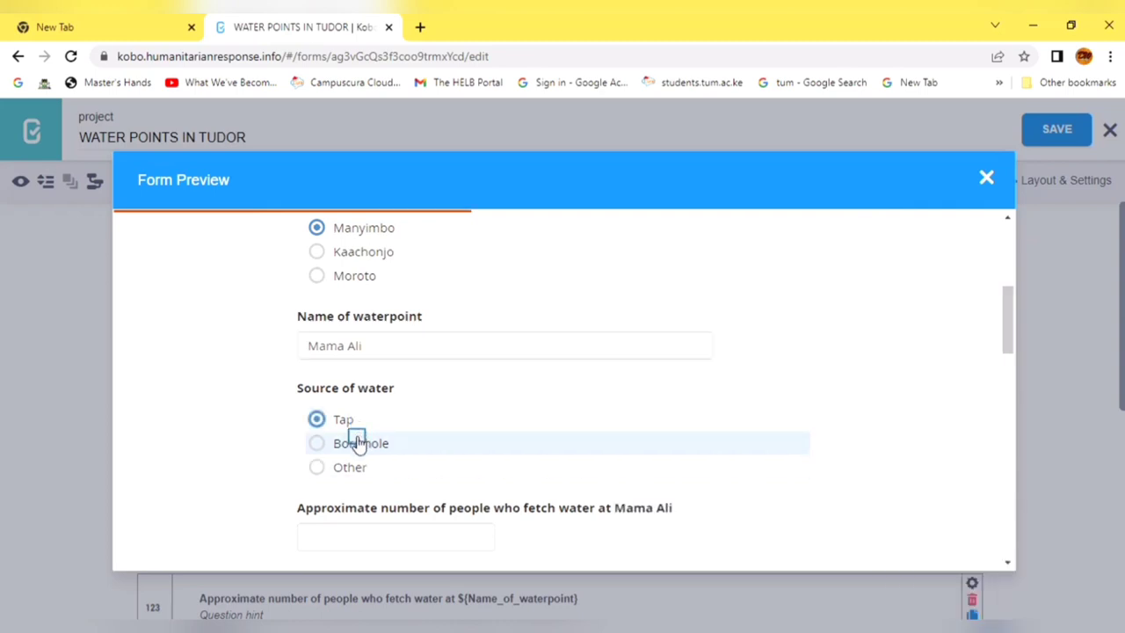
{"action": "left_click", "coordinate": [359, 441]}
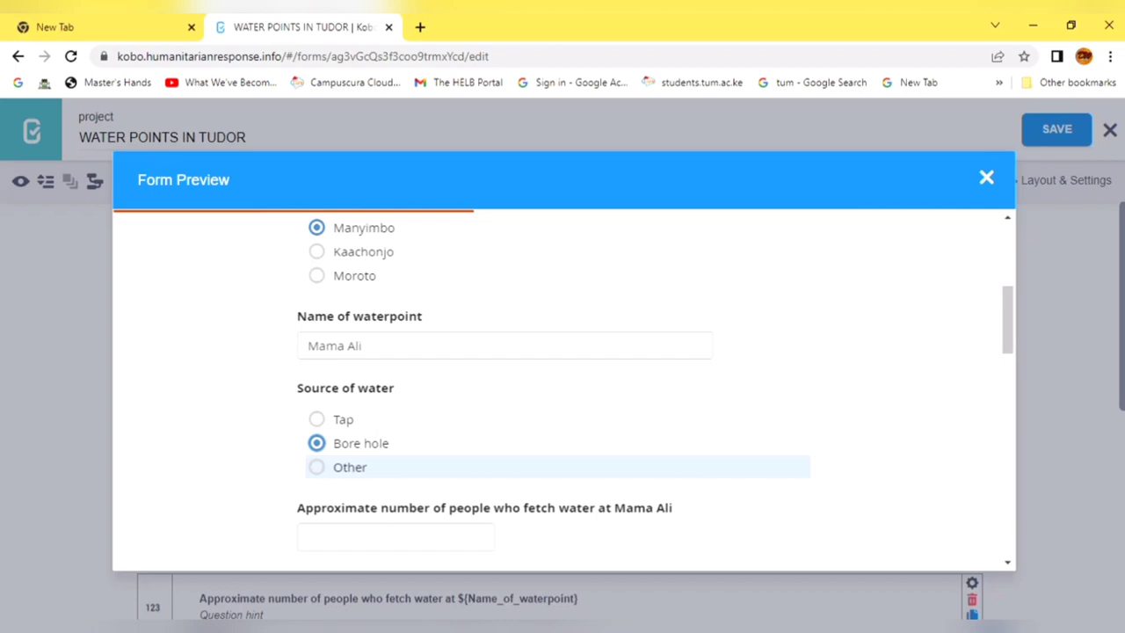
{"action": "left_click", "coordinate": [349, 466]}
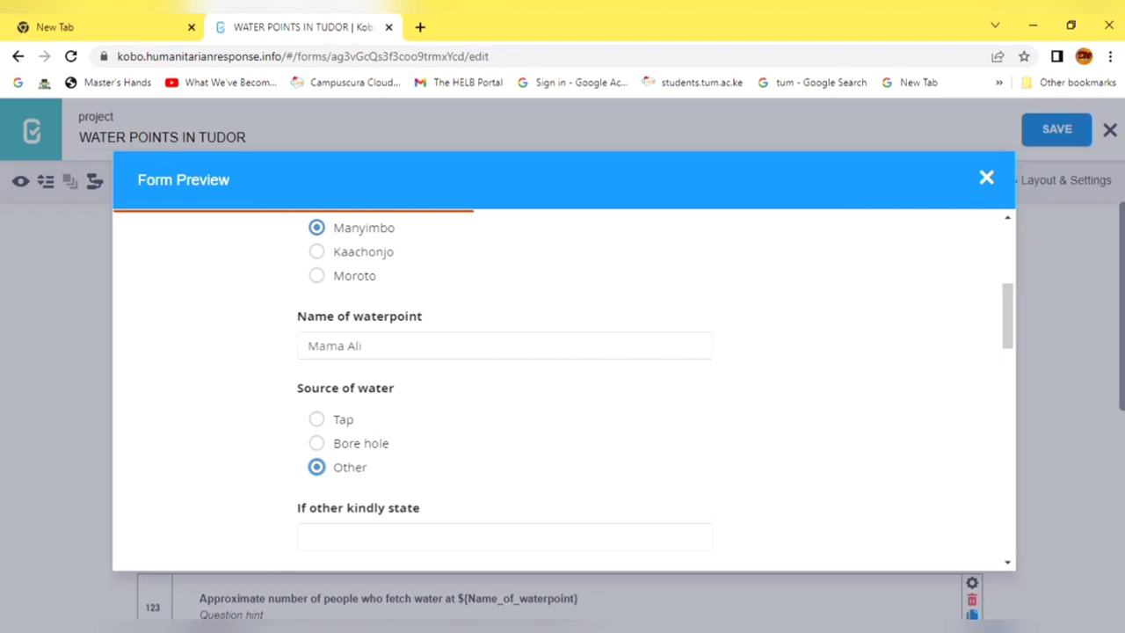
{"action": "left_click", "coordinate": [360, 442]}
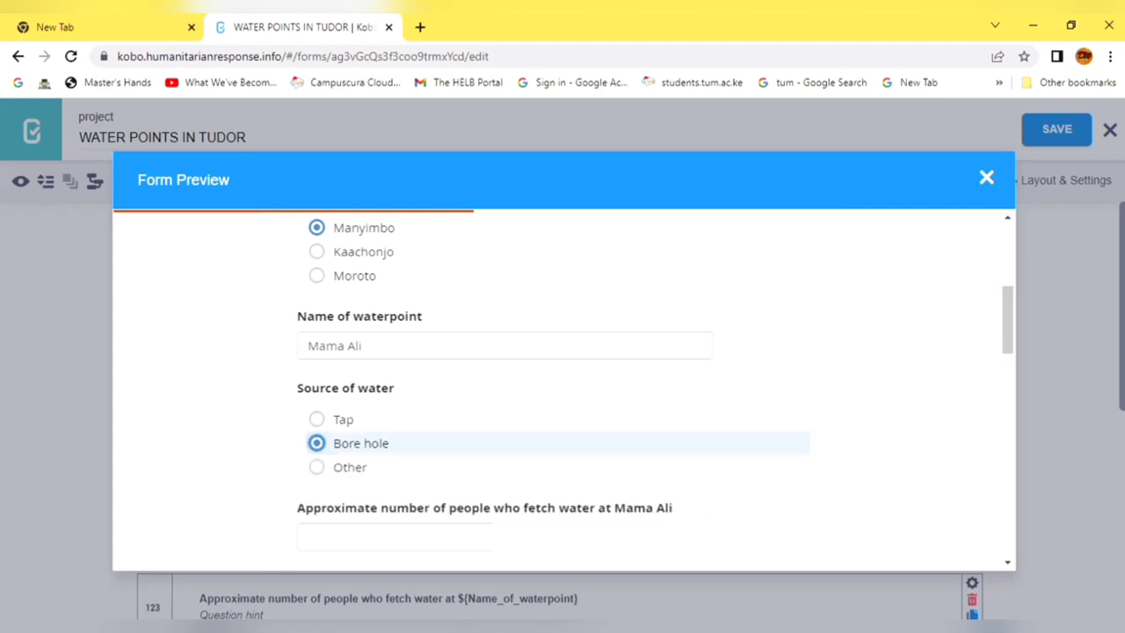
{"action": "key", "text": "Up"}
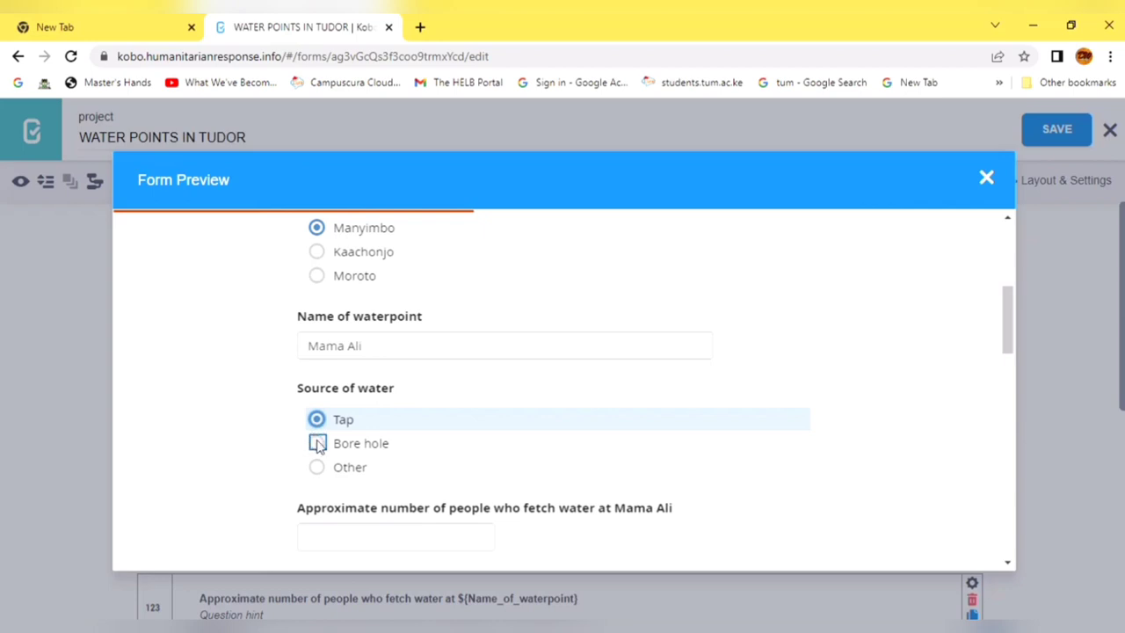
{"action": "left_click", "coordinate": [317, 443]}
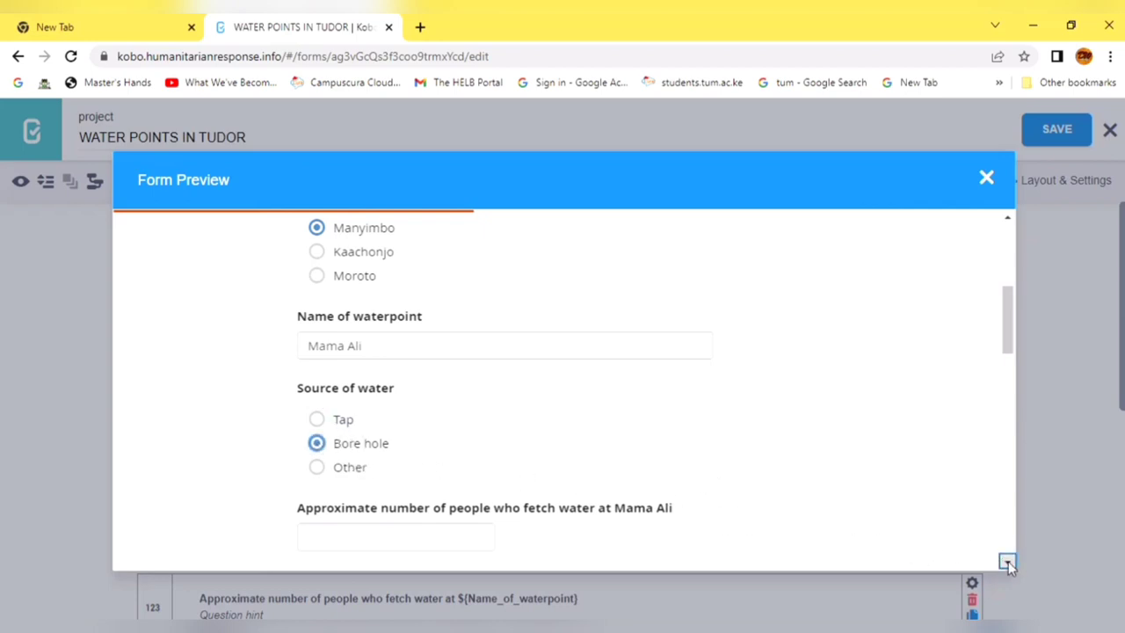
Step: Scroll up and down through the answered questions in the preview
{"action": "scroll", "coordinate": [1008, 561], "scroll_direction": "down", "scroll_amount": 2}
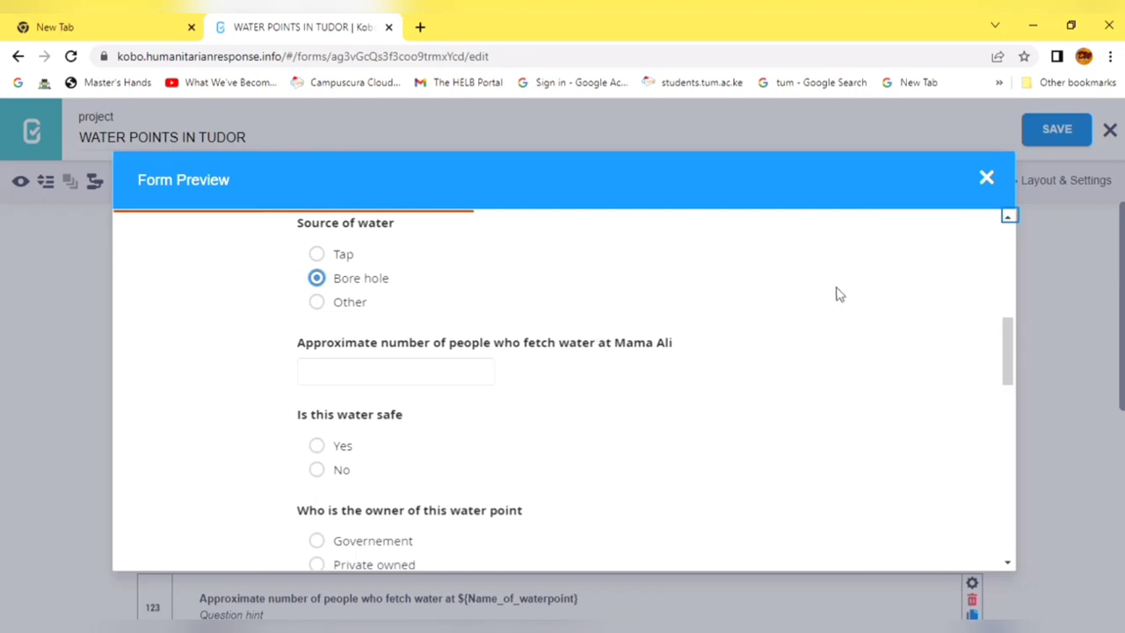
{"action": "scroll", "coordinate": [1008, 217], "scroll_direction": "up", "scroll_amount": 3}
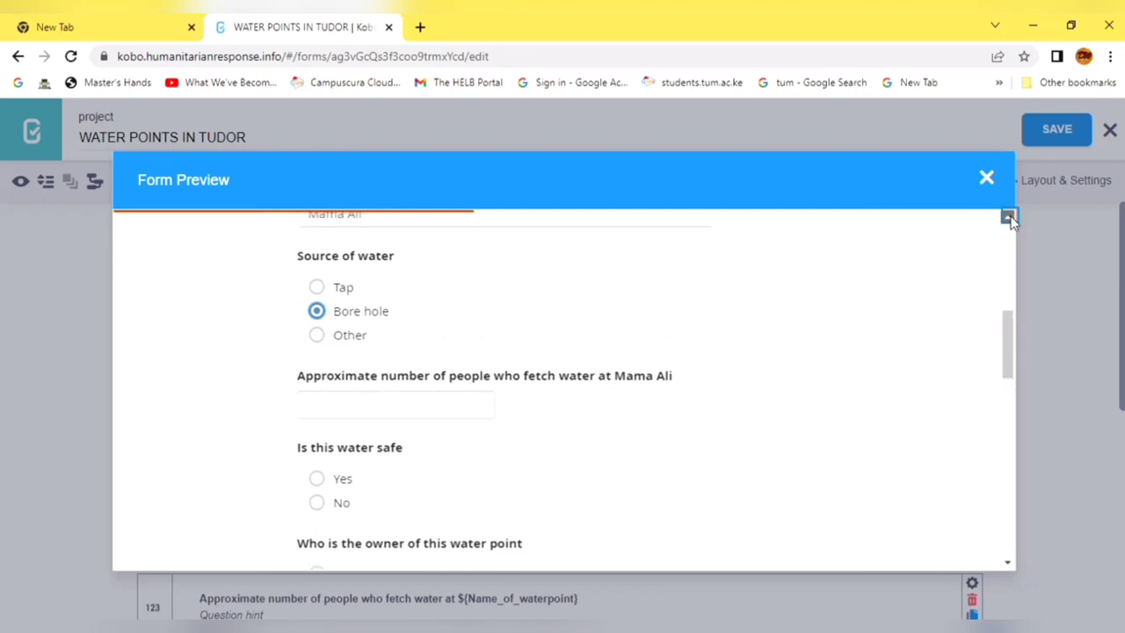
{"action": "scroll", "coordinate": [1008, 217], "scroll_direction": "up", "scroll_amount": 1}
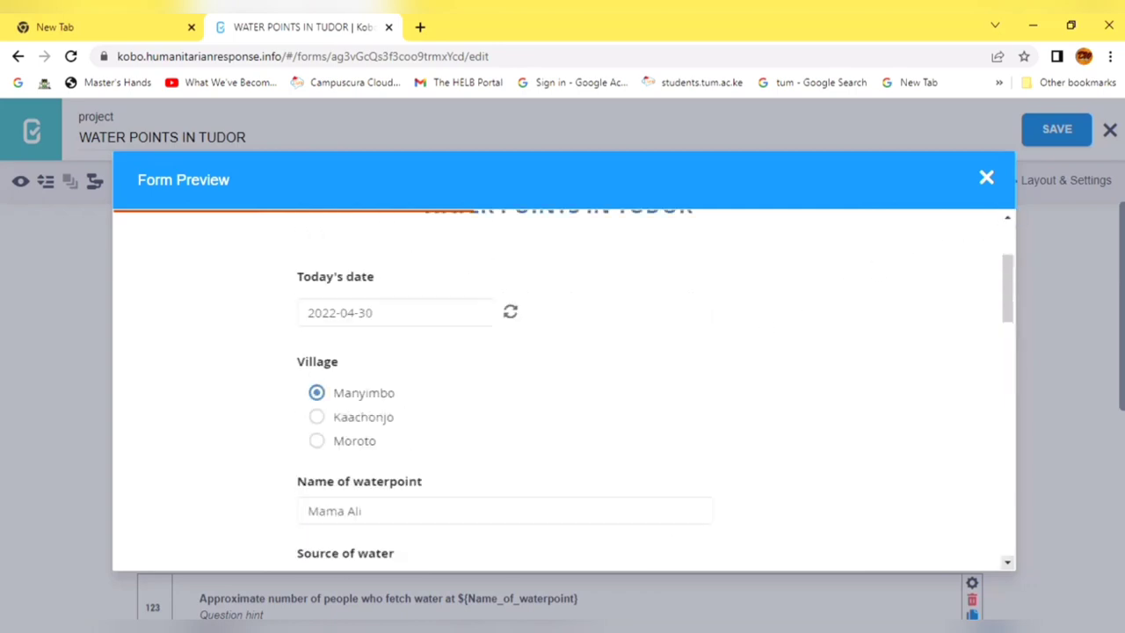
{"action": "scroll", "coordinate": [562, 387], "scroll_direction": "down", "scroll_amount": 2}
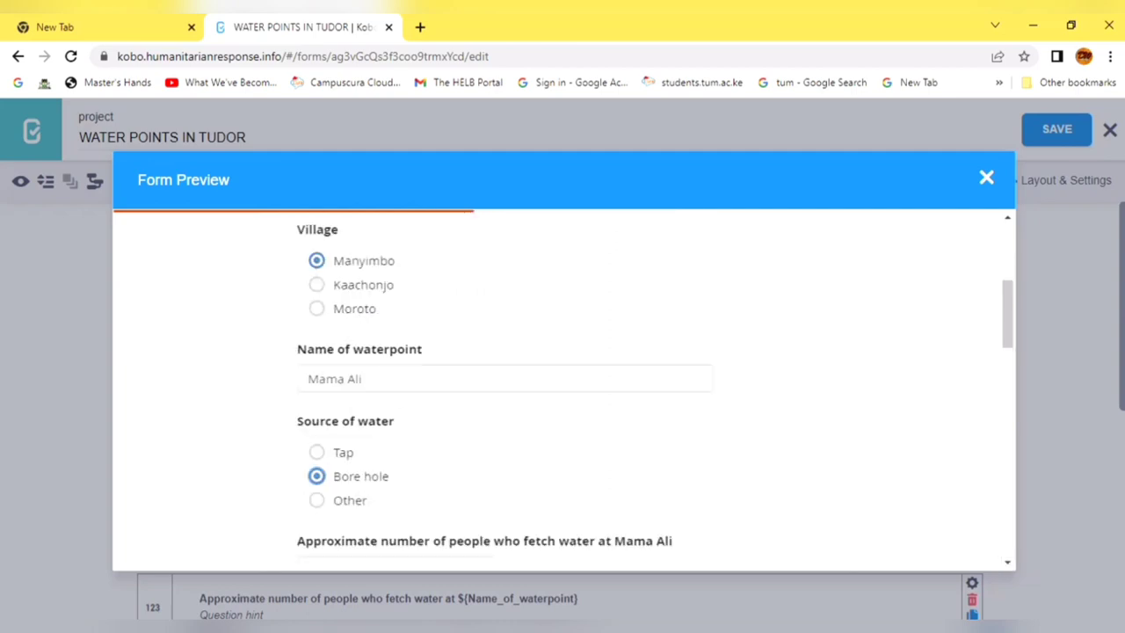
Step: Replace the waterpoint name Mama Ali with 'desmond'
{"action": "left_click", "coordinate": [362, 378]}
{"action": "key", "text": "BackSpace"}
{"action": "key", "text": "BackSpace"}
{"action": "key", "text": "BackSpace"}
{"action": "key", "text": "BackSpace"}
{"action": "key", "text": "BackSpace"}
{"action": "key", "text": "BackSpace"}
{"action": "key", "text": "BackSpace"}
{"action": "key", "text": "BackSpace"}
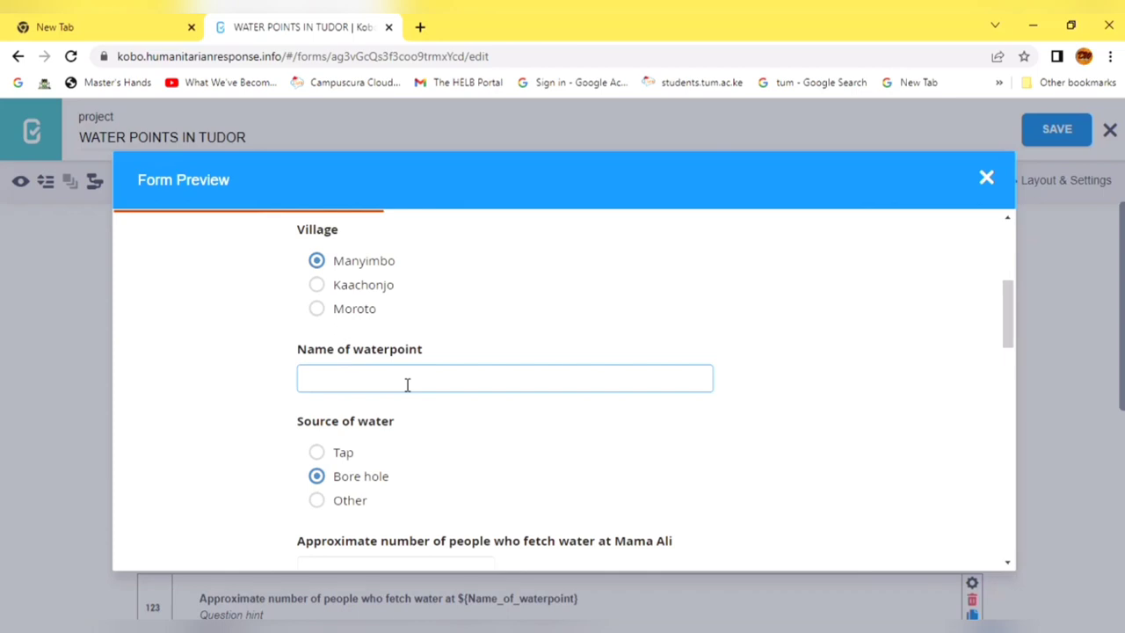
{"action": "type", "text": "desmond"}
{"action": "scroll", "coordinate": [562, 387], "scroll_direction": "down", "scroll_amount": 2}
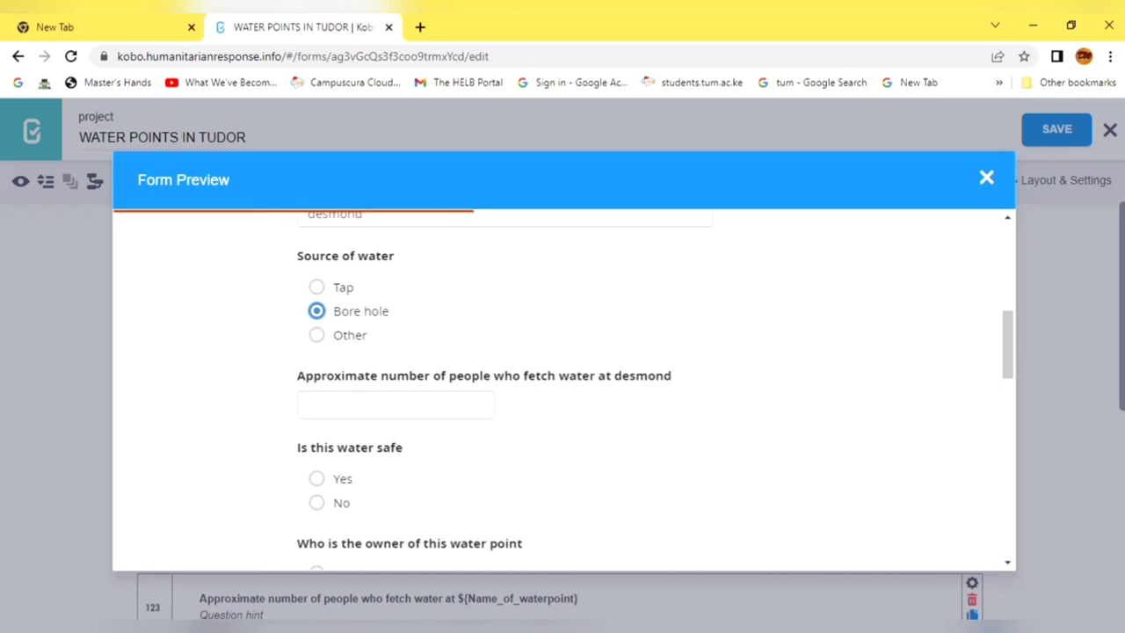
Step: Enter 20 people fetching water and answer Yes to the water being safe
{"action": "left_click", "coordinate": [387, 404]}
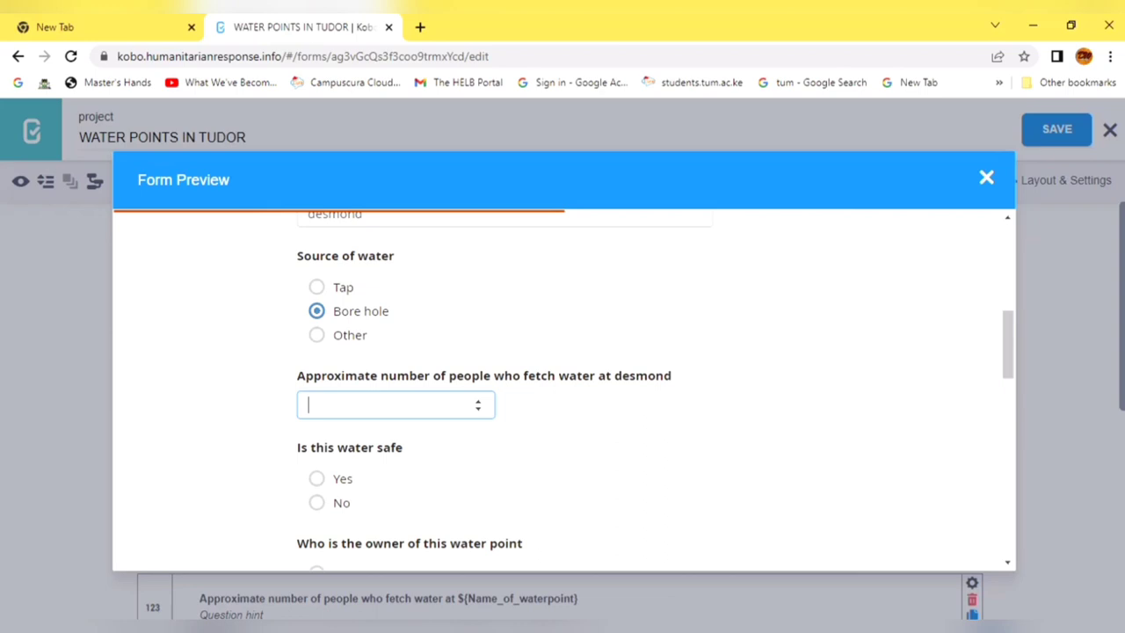
{"action": "type", "text": "20"}
{"action": "key", "text": "Tab"}
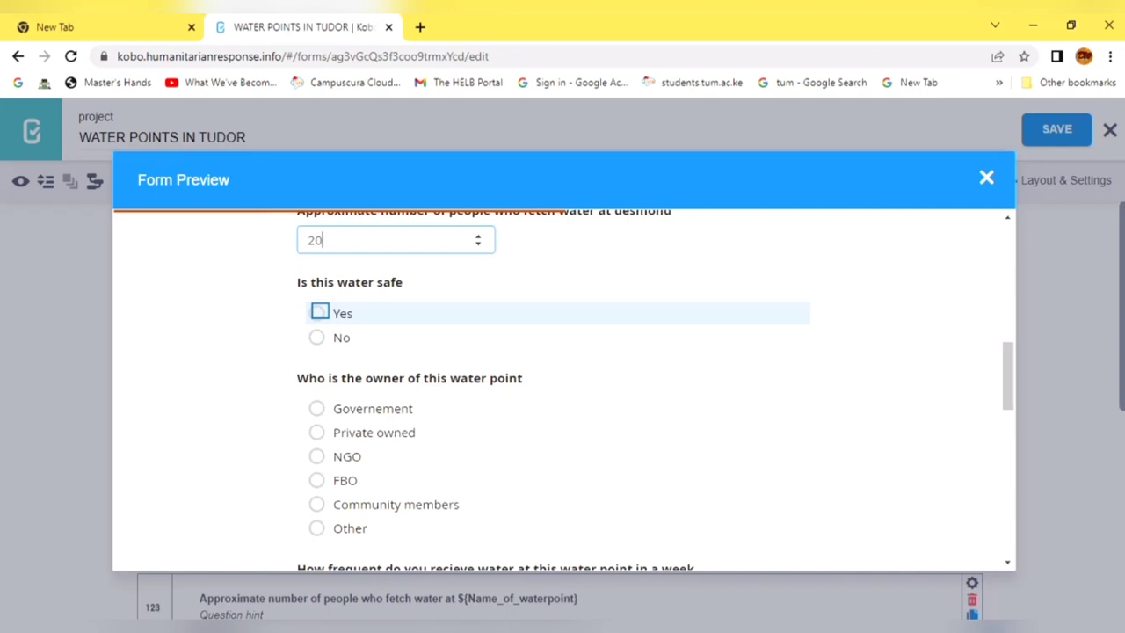
{"action": "key", "text": "space"}
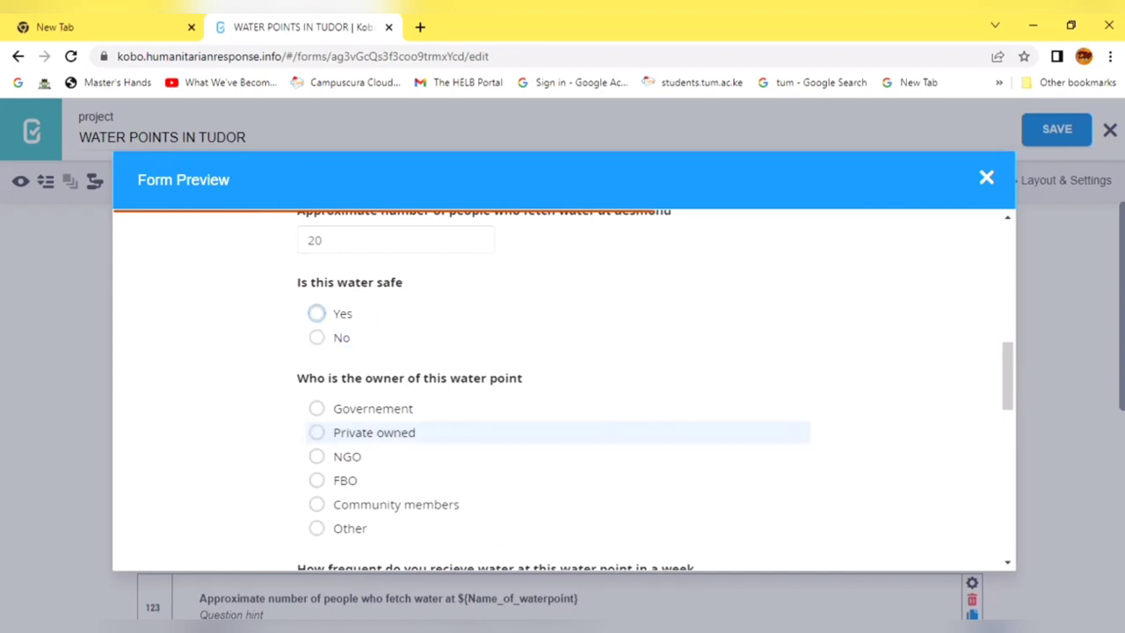
{"action": "key", "text": "space"}
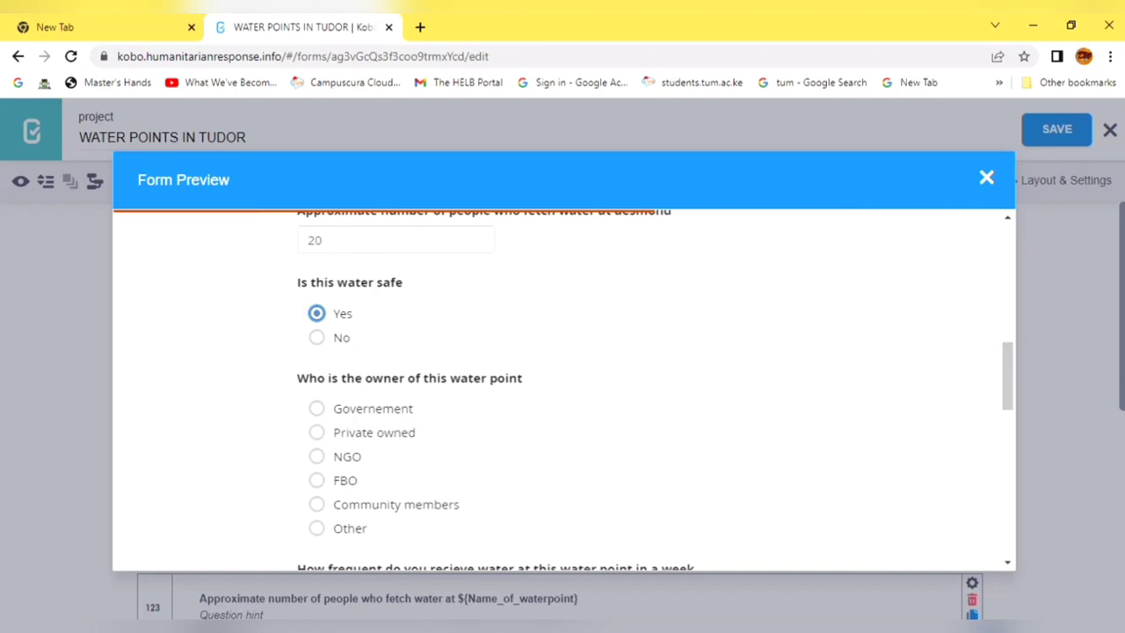
{"action": "scroll", "coordinate": [563, 387], "scroll_direction": "down", "scroll_amount": 1}
{"action": "scroll", "coordinate": [990, 557], "scroll_direction": "down", "scroll_amount": 2}
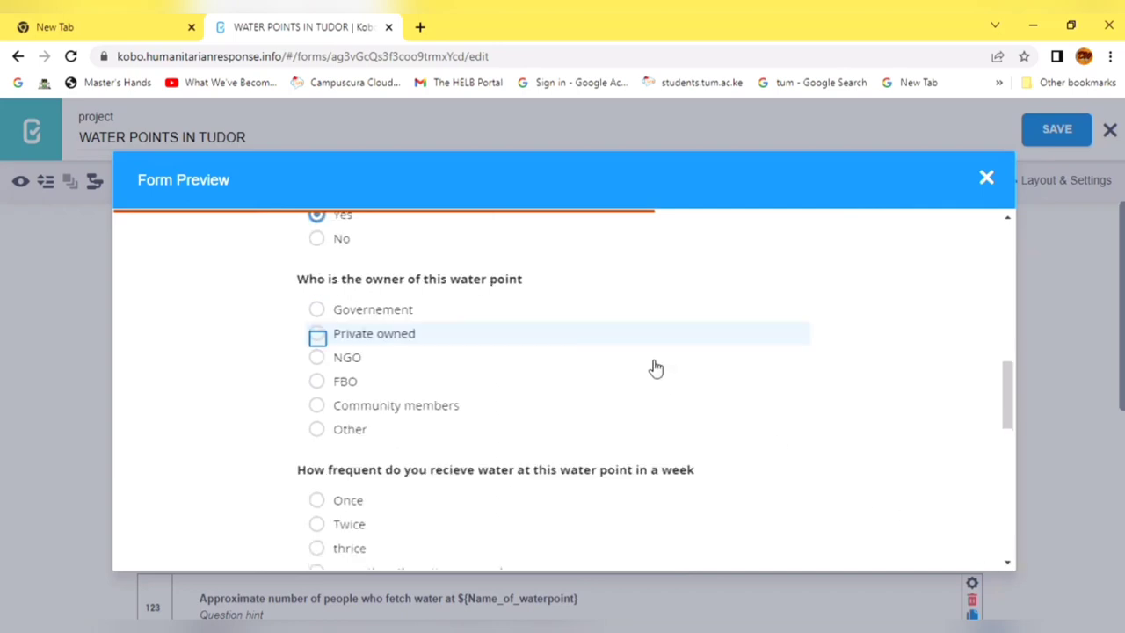
Step: Set the water point owner to FBO after trying the other owner options
{"action": "left_click", "coordinate": [318, 339]}
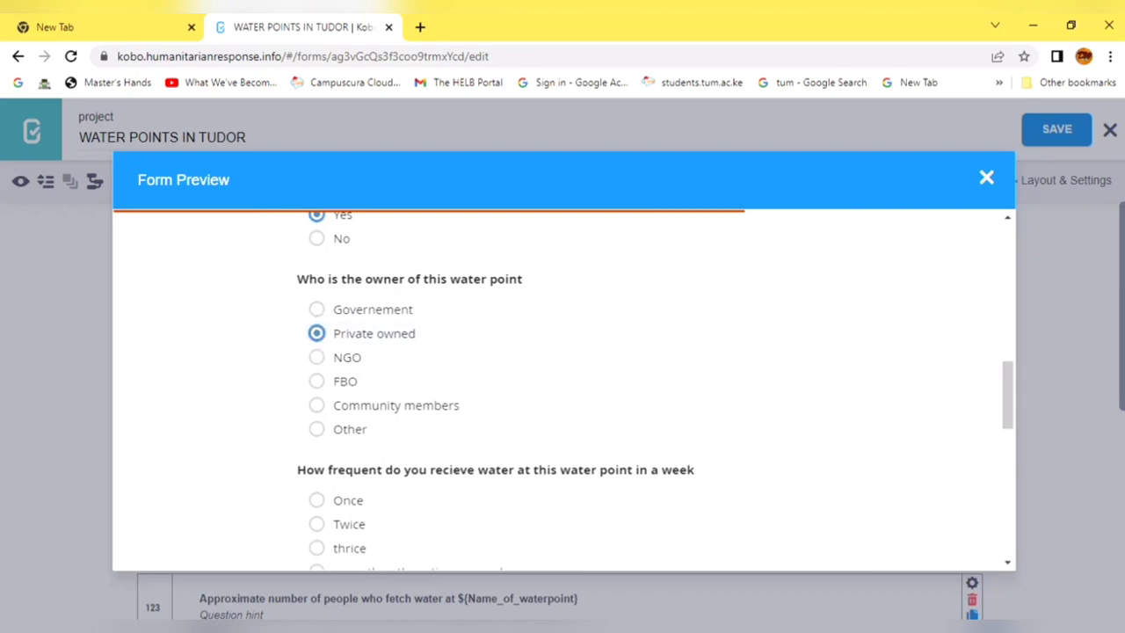
{"action": "scroll", "coordinate": [562, 387], "scroll_direction": "down", "scroll_amount": 2}
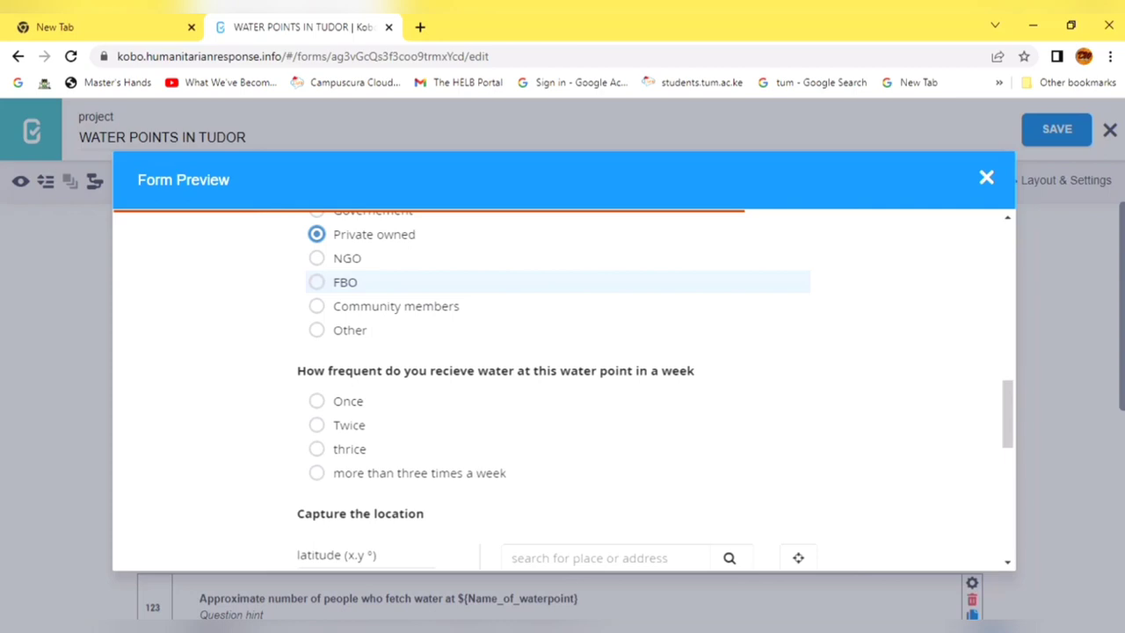
{"action": "left_click", "coordinate": [318, 285]}
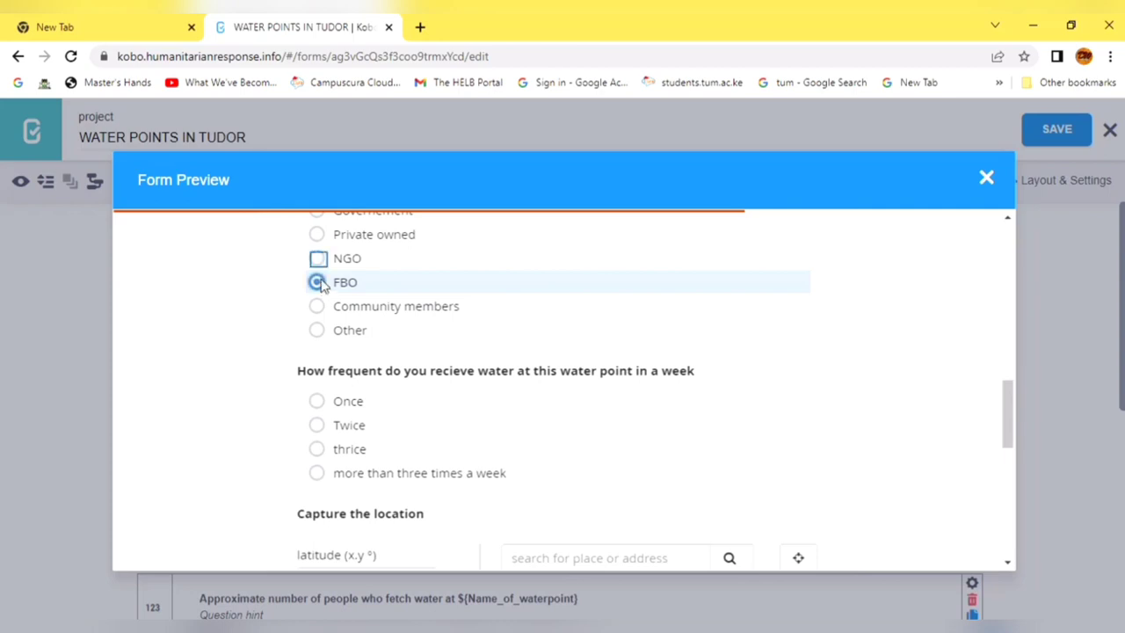
{"action": "left_click", "coordinate": [318, 261]}
{"action": "left_click", "coordinate": [318, 281]}
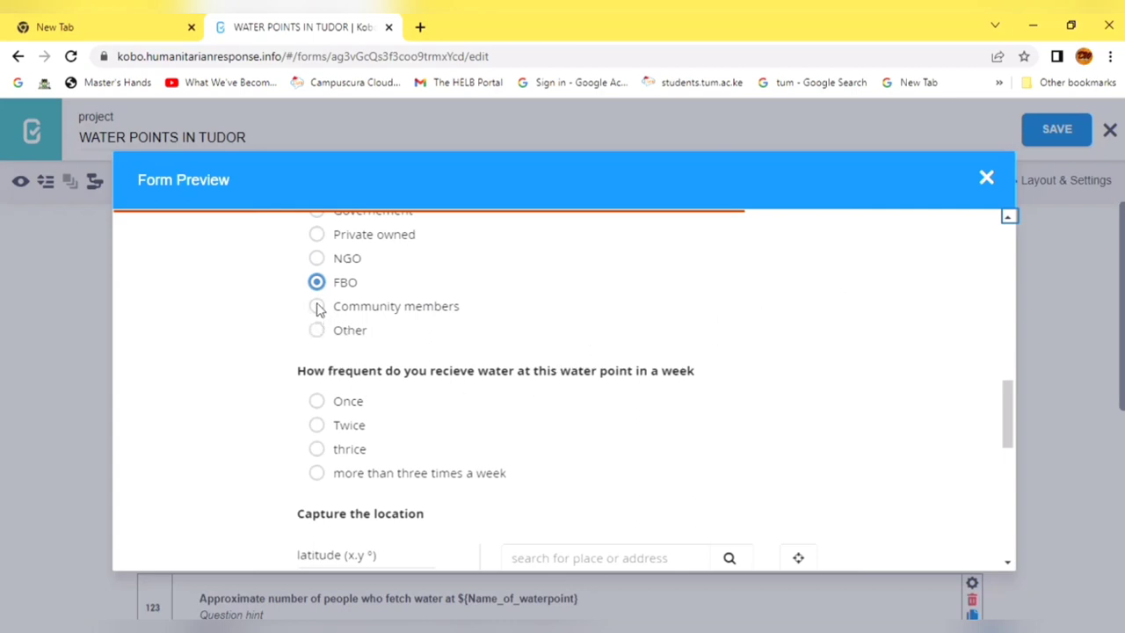
{"action": "left_click", "coordinate": [1009, 217]}
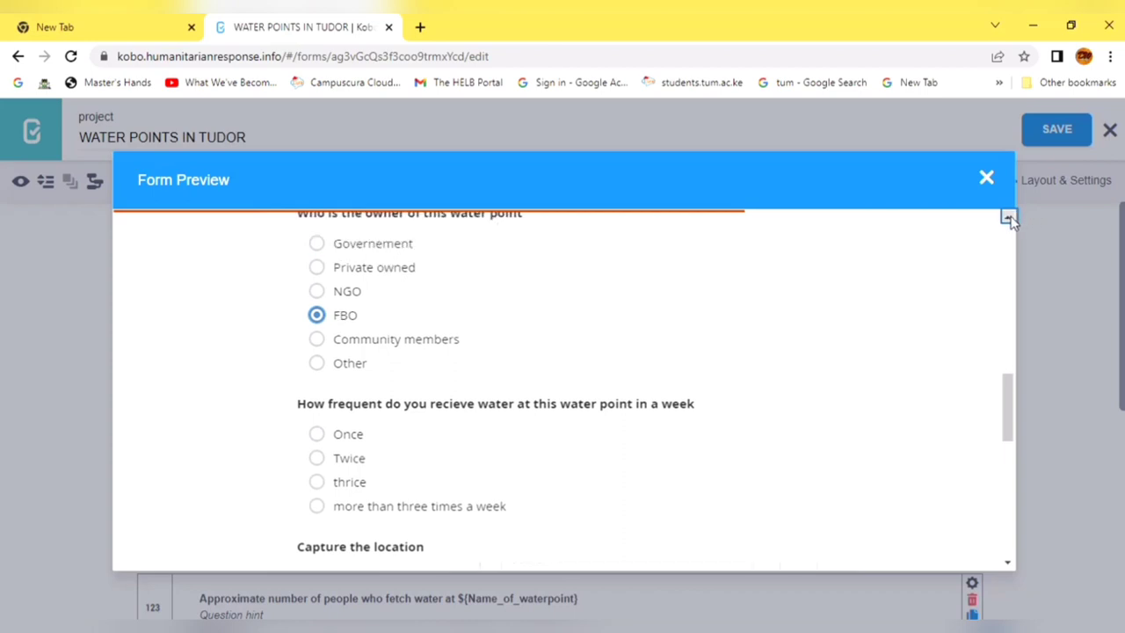
{"action": "left_click", "coordinate": [1009, 217]}
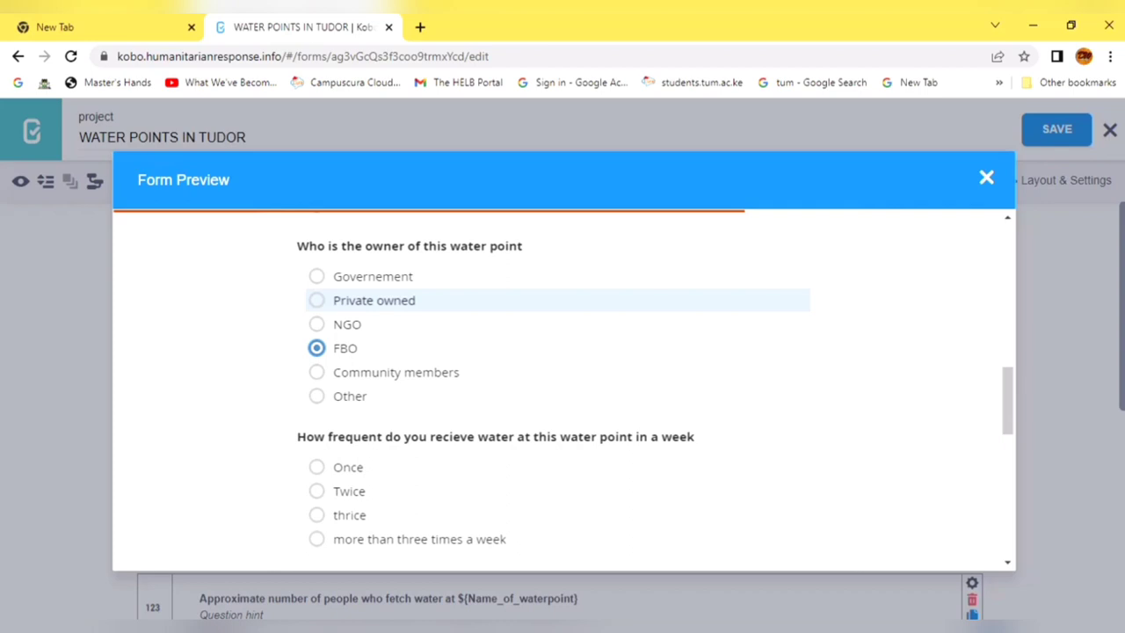
{"action": "left_click", "coordinate": [316, 276]}
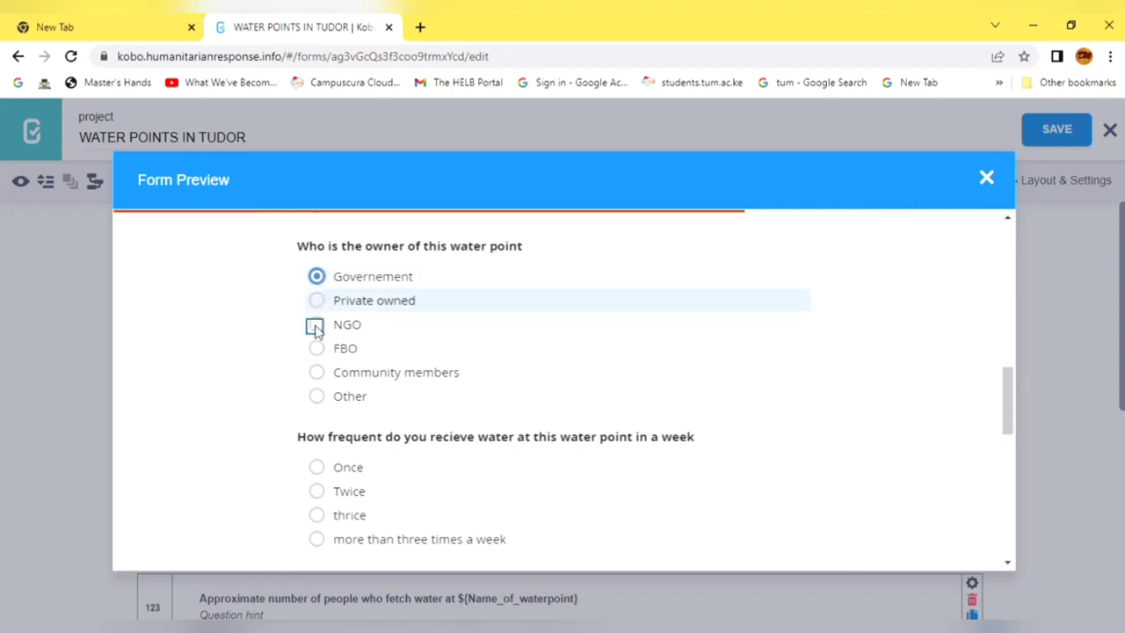
{"action": "left_click", "coordinate": [317, 300]}
{"action": "left_click", "coordinate": [316, 348]}
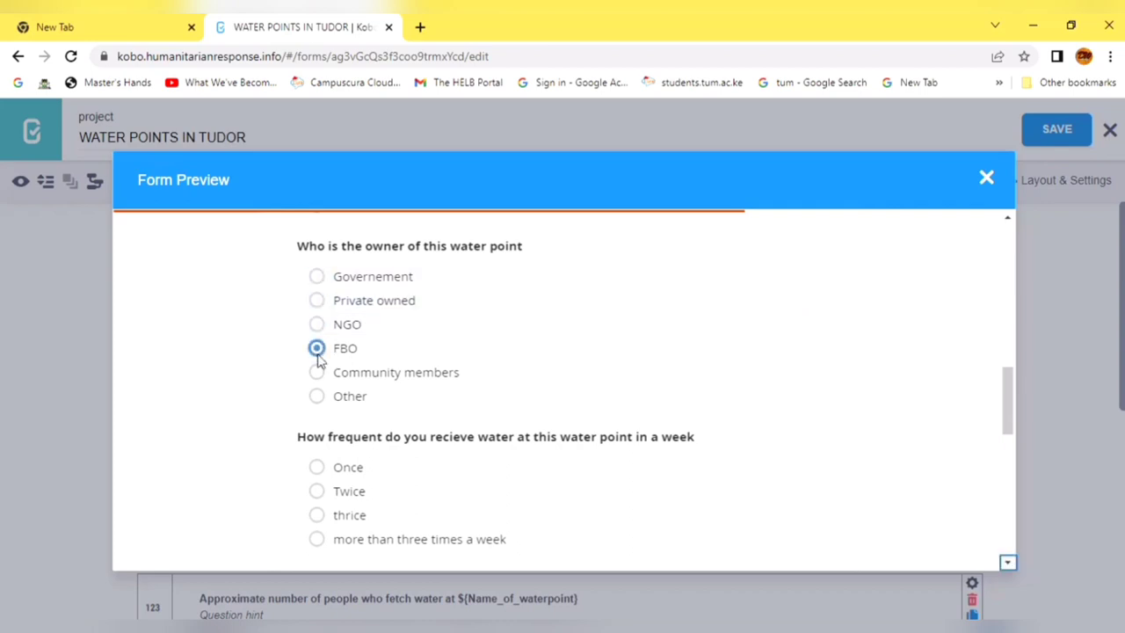
Step: Scroll the preview down to the Capture the location question
{"action": "left_click", "coordinate": [1007, 563]}
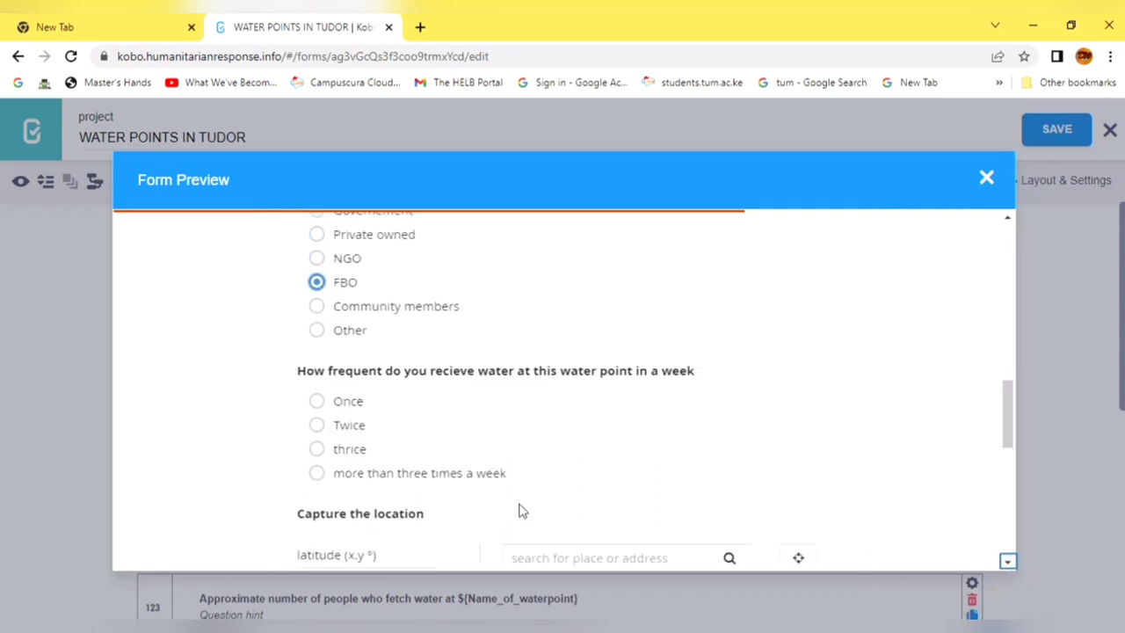
{"action": "left_click", "coordinate": [1007, 563]}
{"action": "left_click", "coordinate": [1007, 564]}
{"action": "left_click", "coordinate": [1007, 563]}
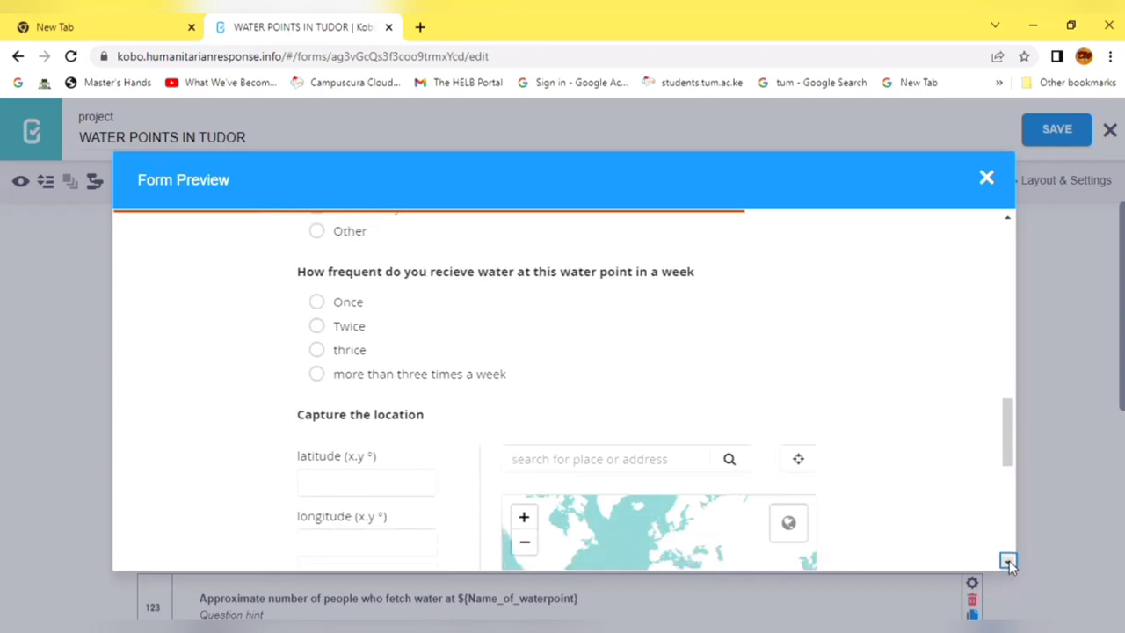
Step: Try Once, Twice and thrice, then answer 'more than three times a week' for weekly frequency
{"action": "left_click", "coordinate": [1006, 563]}
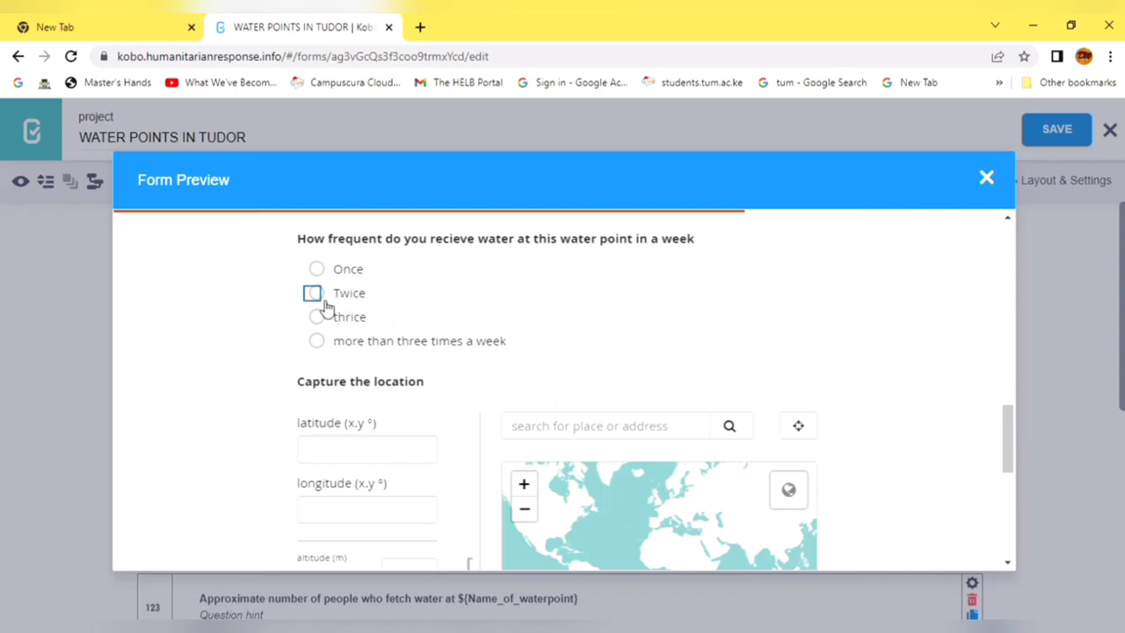
{"action": "left_click", "coordinate": [318, 273]}
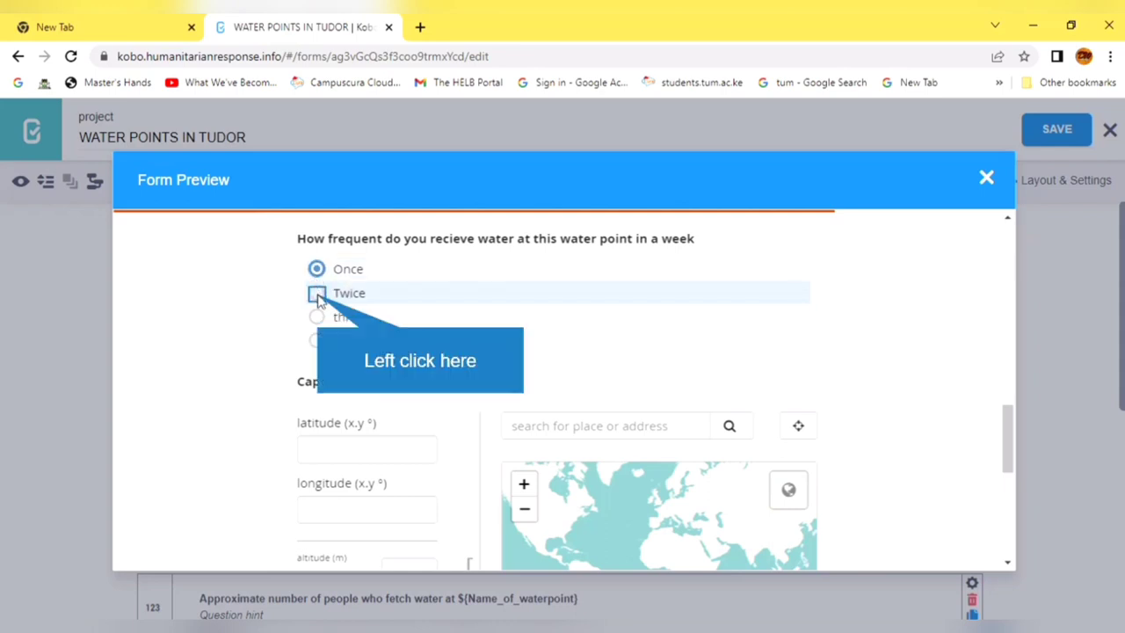
{"action": "left_click", "coordinate": [318, 295]}
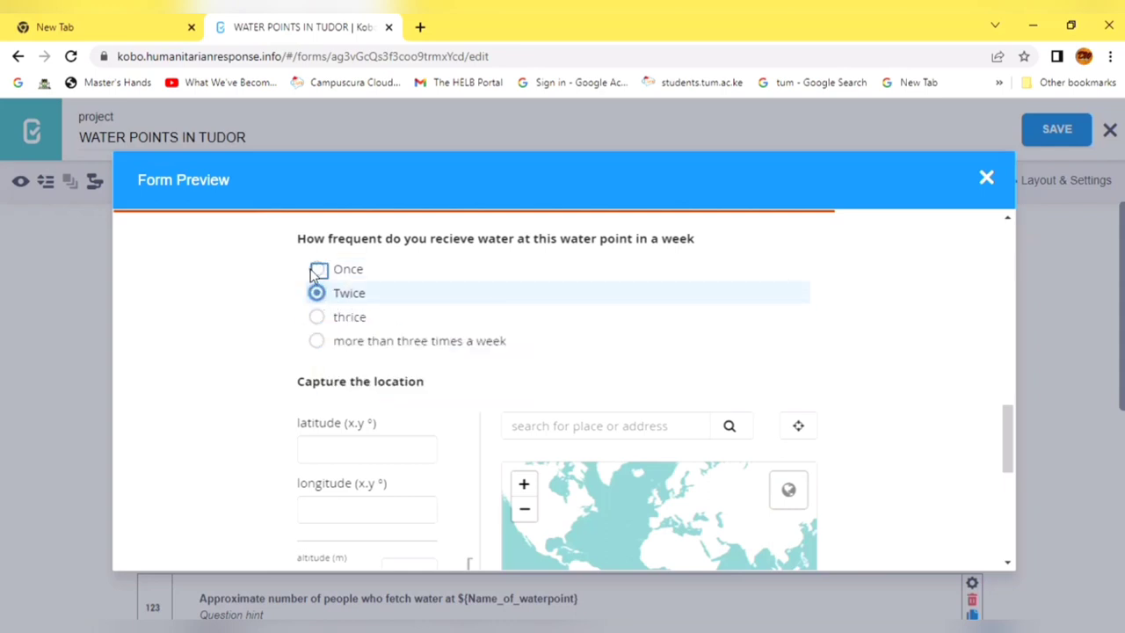
{"action": "left_click", "coordinate": [318, 271]}
{"action": "left_click", "coordinate": [317, 293]}
{"action": "left_click", "coordinate": [317, 317]}
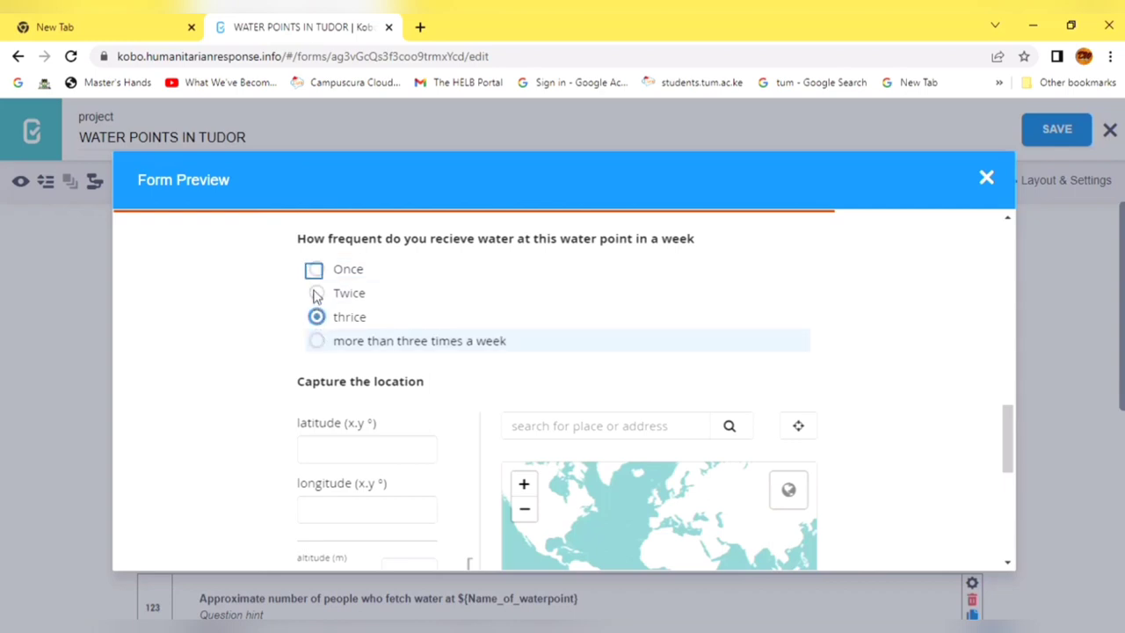
{"action": "left_click", "coordinate": [316, 269]}
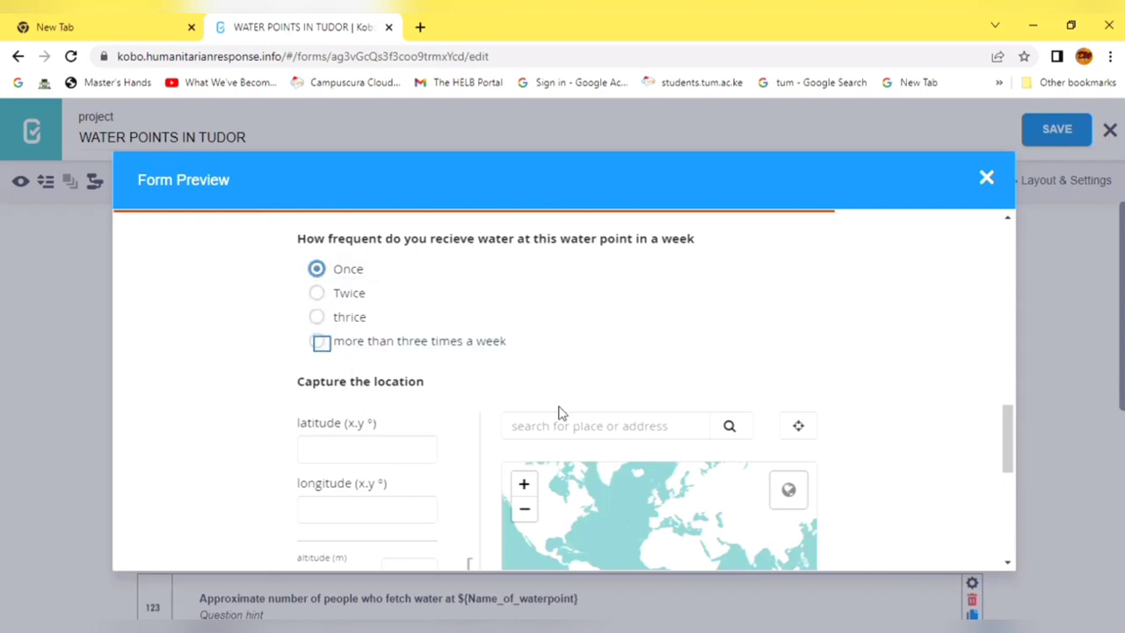
{"action": "left_click", "coordinate": [318, 344]}
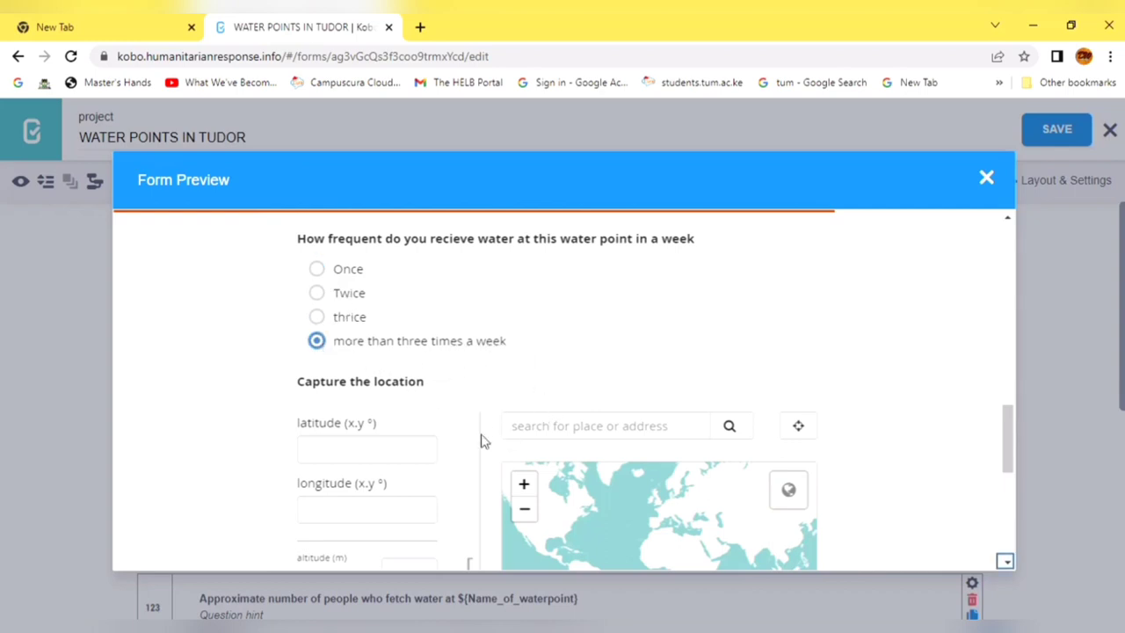
{"action": "left_click", "coordinate": [1005, 561]}
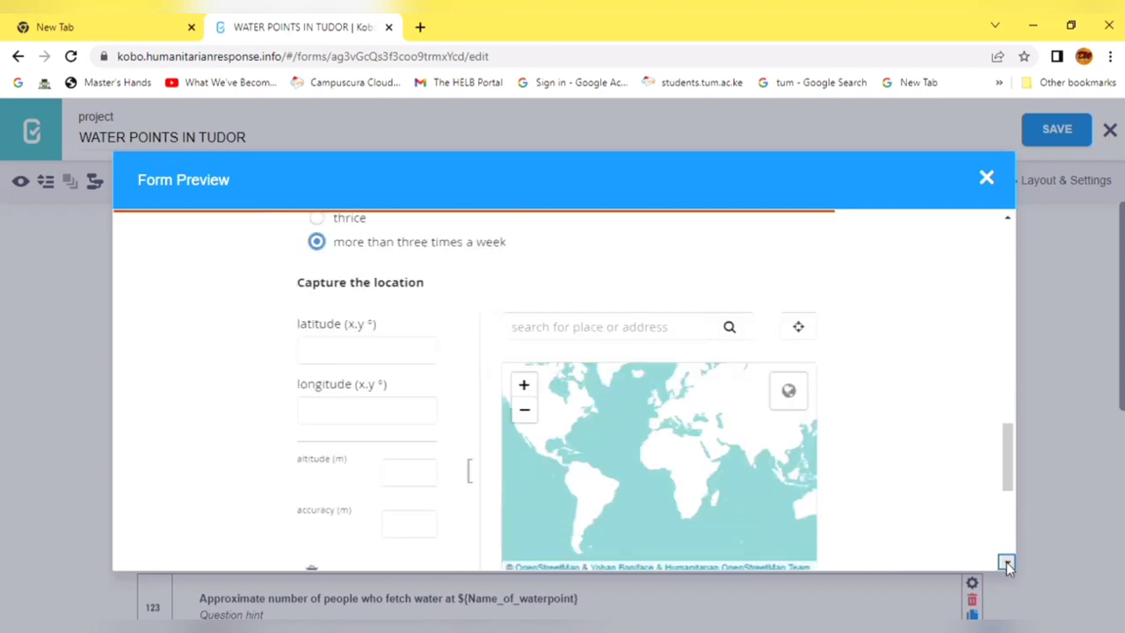
Step: Scroll past the location map to the water point image upload question at the form's end
{"action": "left_click", "coordinate": [1006, 561]}
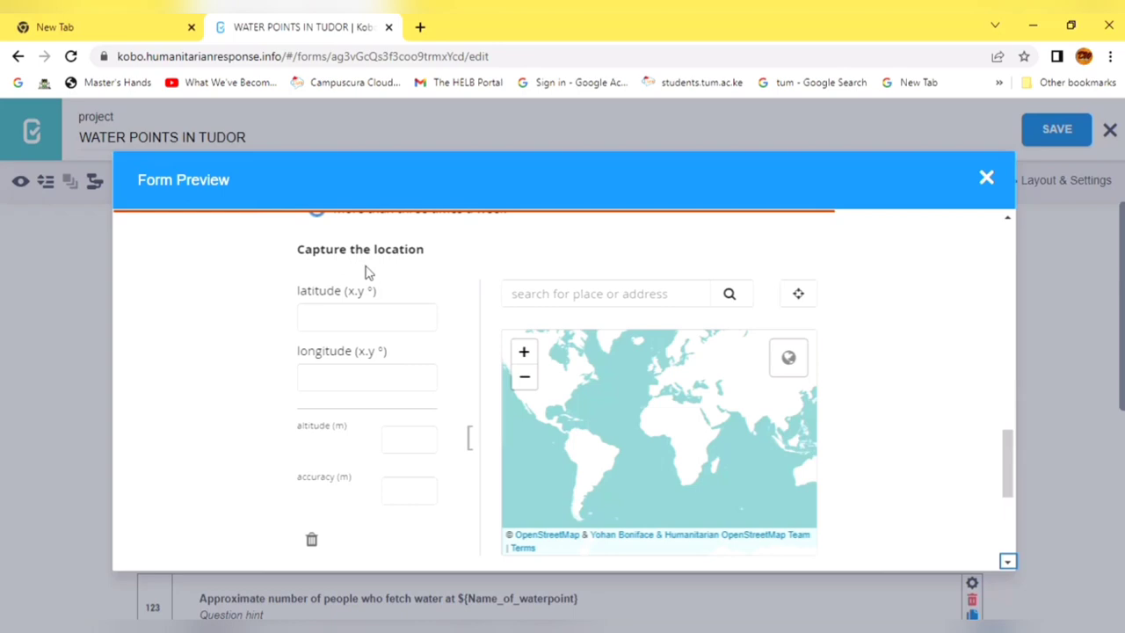
{"action": "left_click", "coordinate": [1006, 564]}
{"action": "double_click", "coordinate": [1006, 564]}
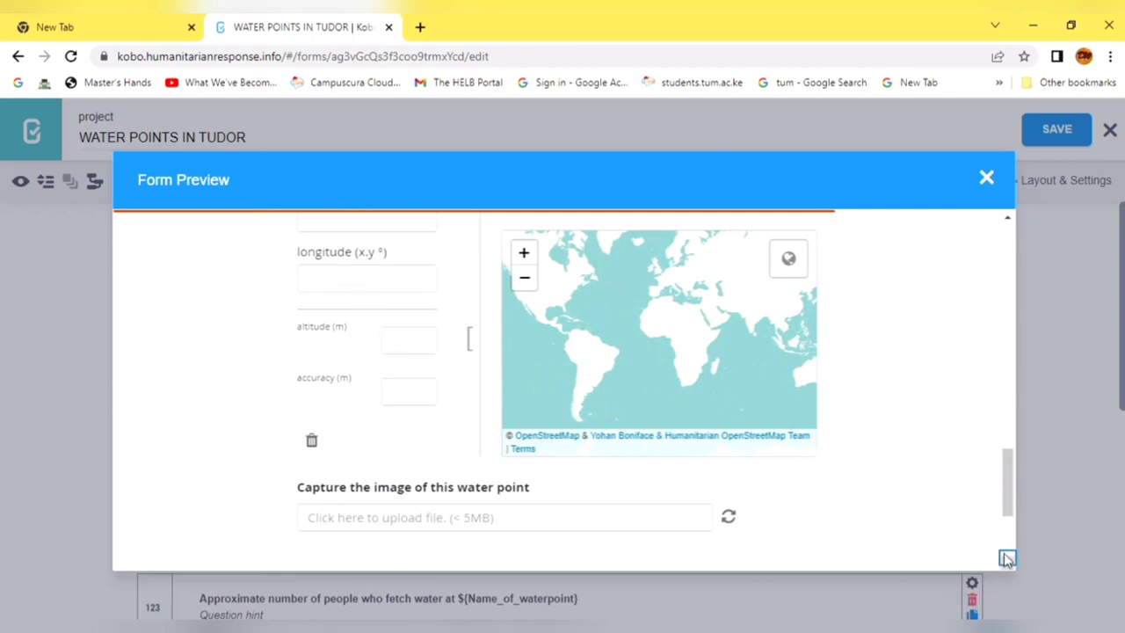
{"action": "left_click", "coordinate": [1006, 559]}
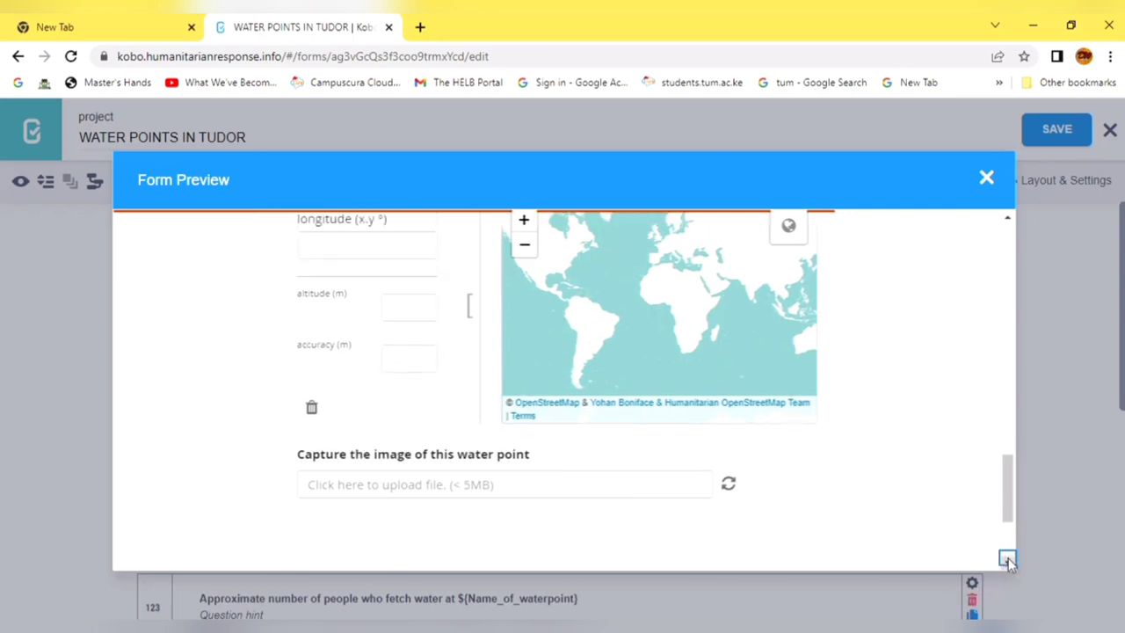
{"action": "left_click", "coordinate": [1007, 560]}
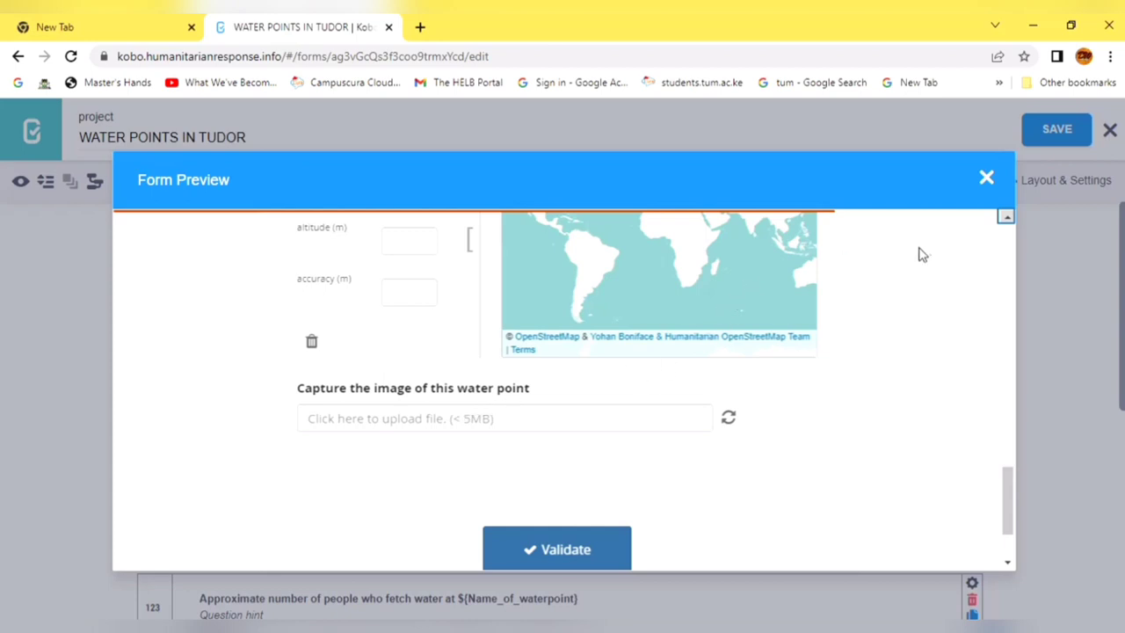
Step: Validate the form, dismiss the 'Form is valid!' message, and close the preview
{"action": "left_click", "coordinate": [1006, 217]}
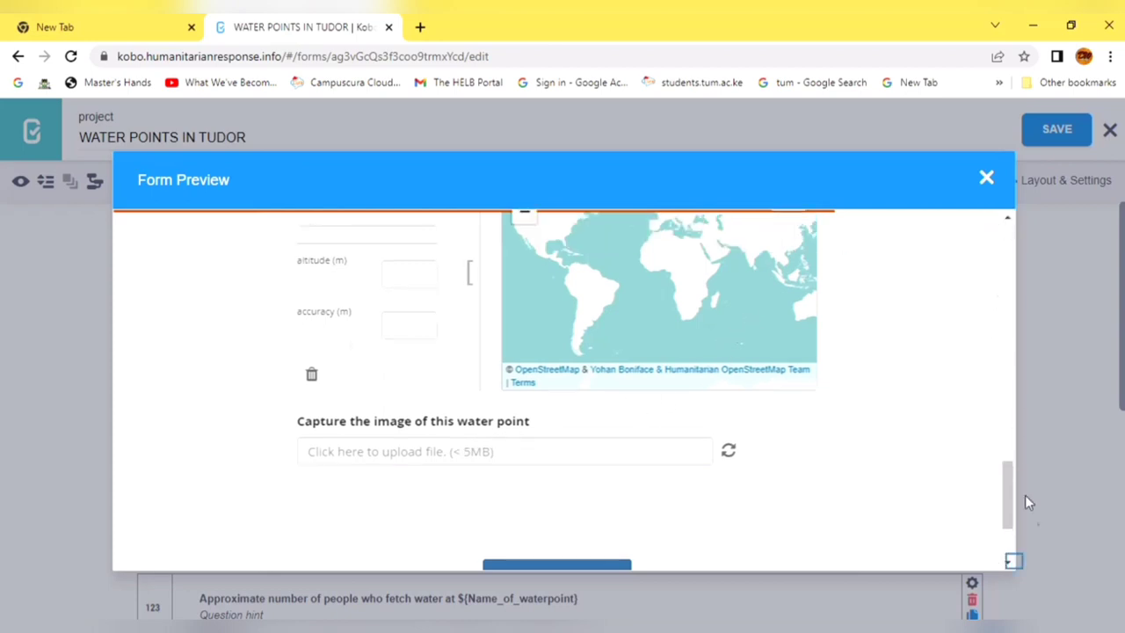
{"action": "left_click", "coordinate": [1009, 562]}
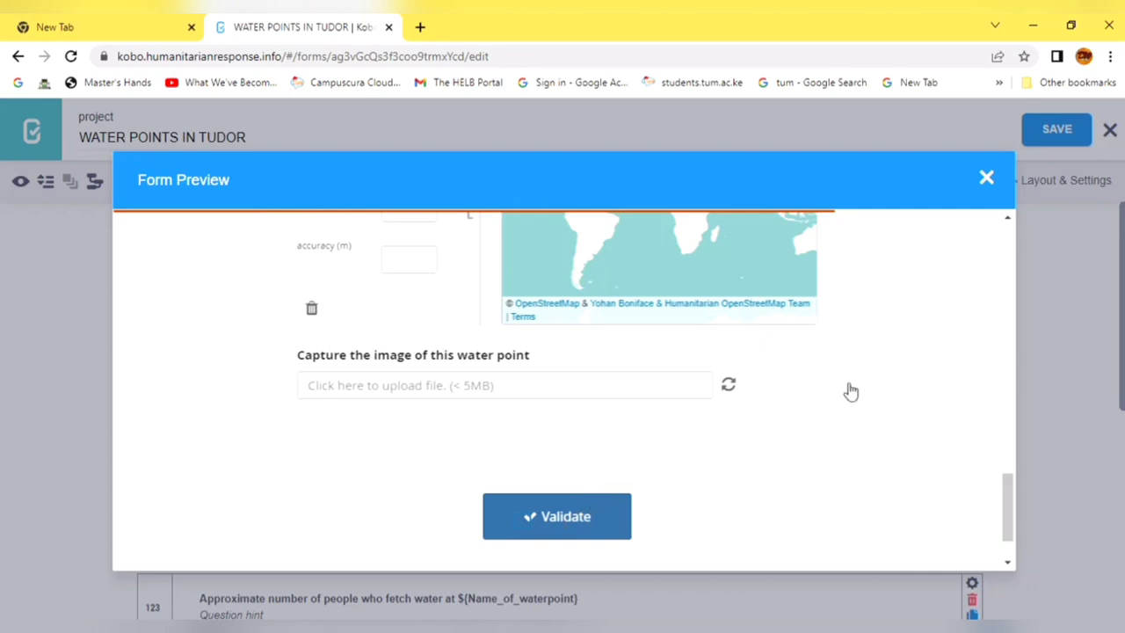
{"action": "left_click", "coordinate": [522, 527]}
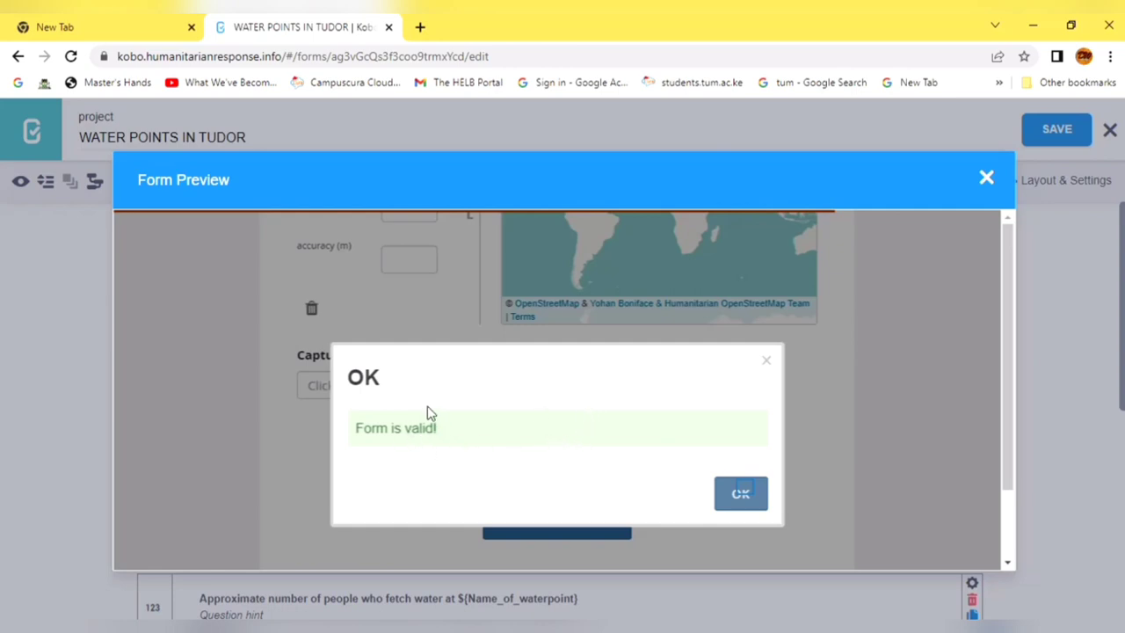
{"action": "left_click", "coordinate": [743, 494]}
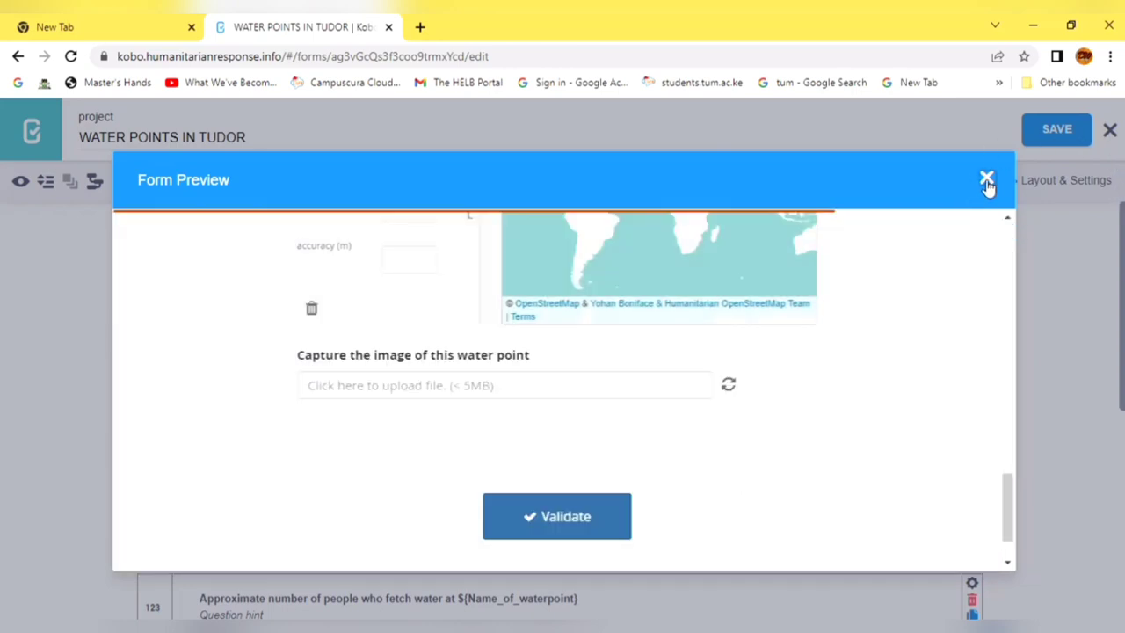
{"action": "left_click", "coordinate": [987, 181]}
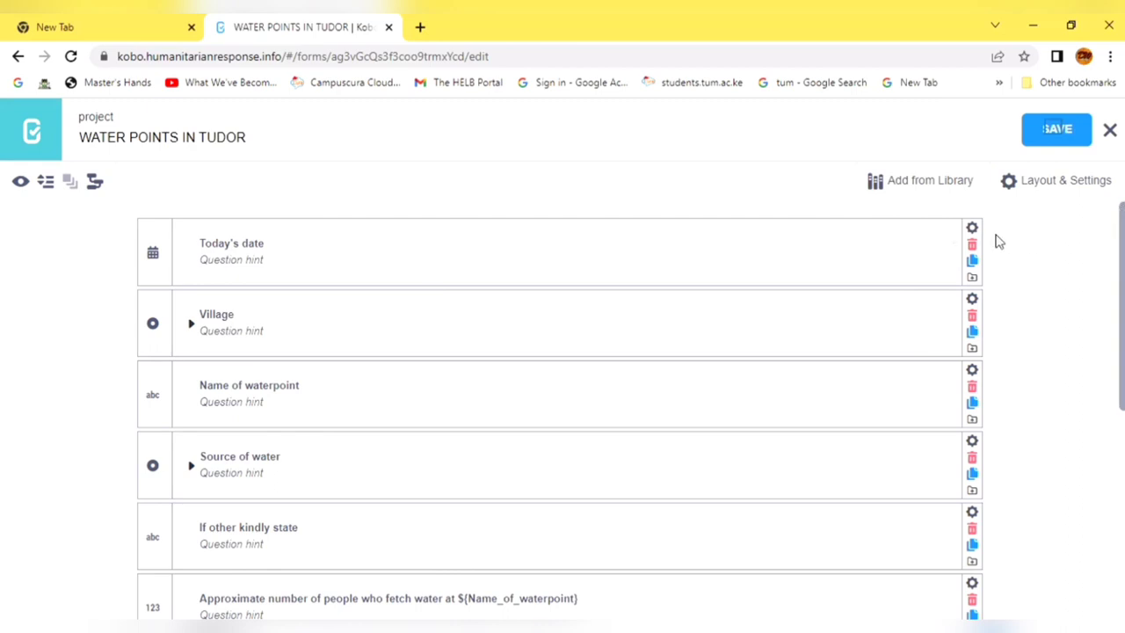
Step: Save the form, exit the editor, and deploy the v1 draft from the project page
{"action": "left_click", "coordinate": [1042, 141]}
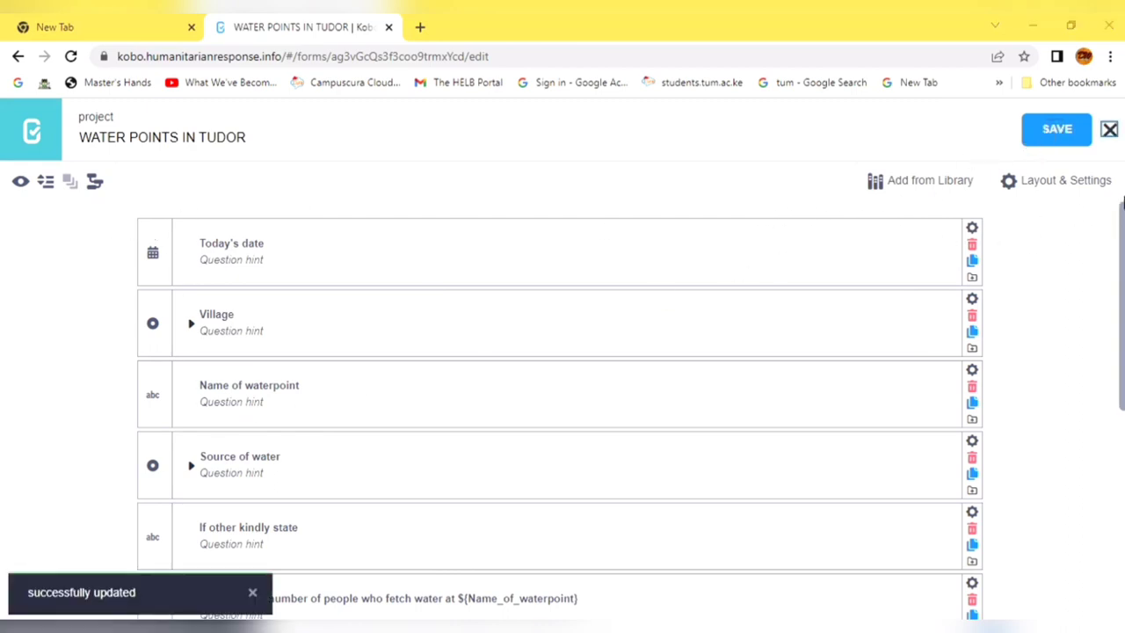
{"action": "left_click", "coordinate": [1109, 132]}
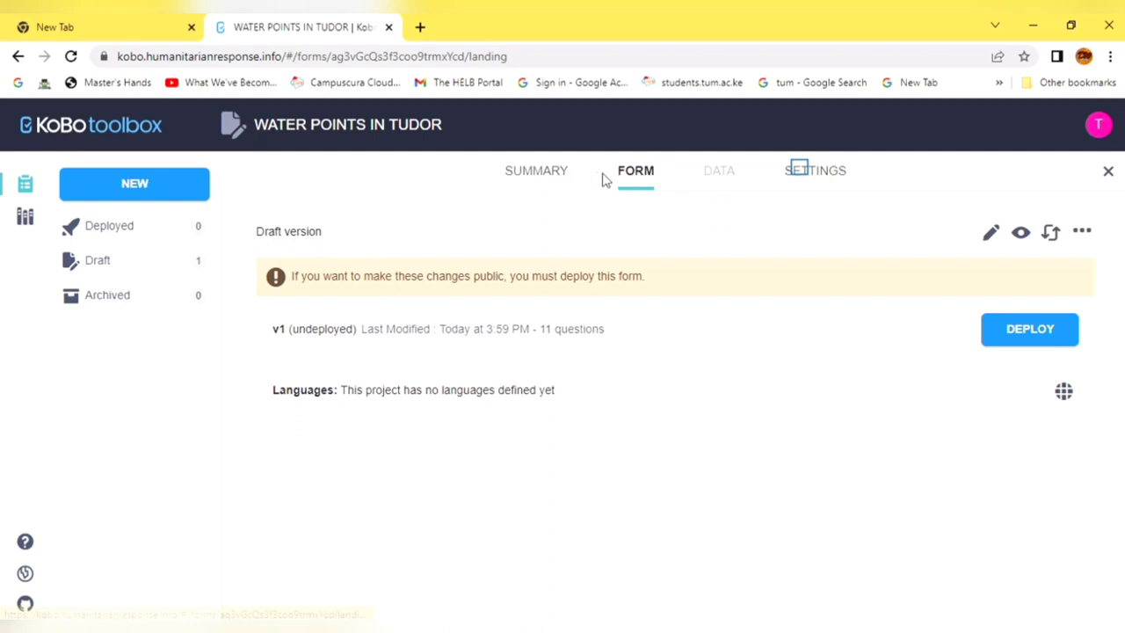
{"action": "left_click", "coordinate": [800, 171]}
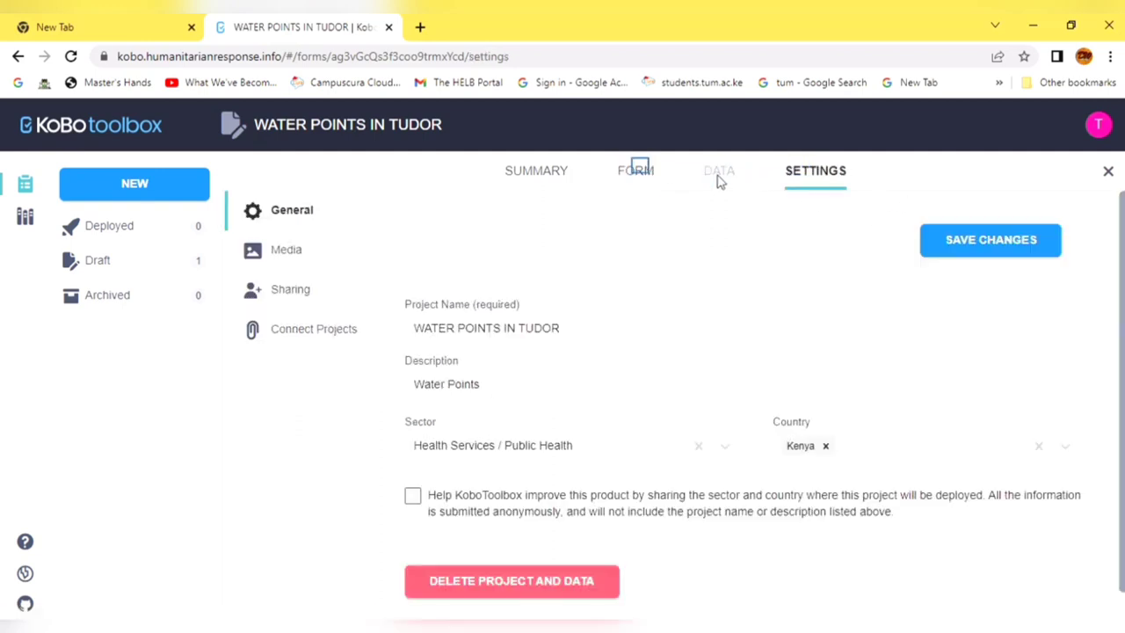
{"action": "left_click", "coordinate": [638, 170]}
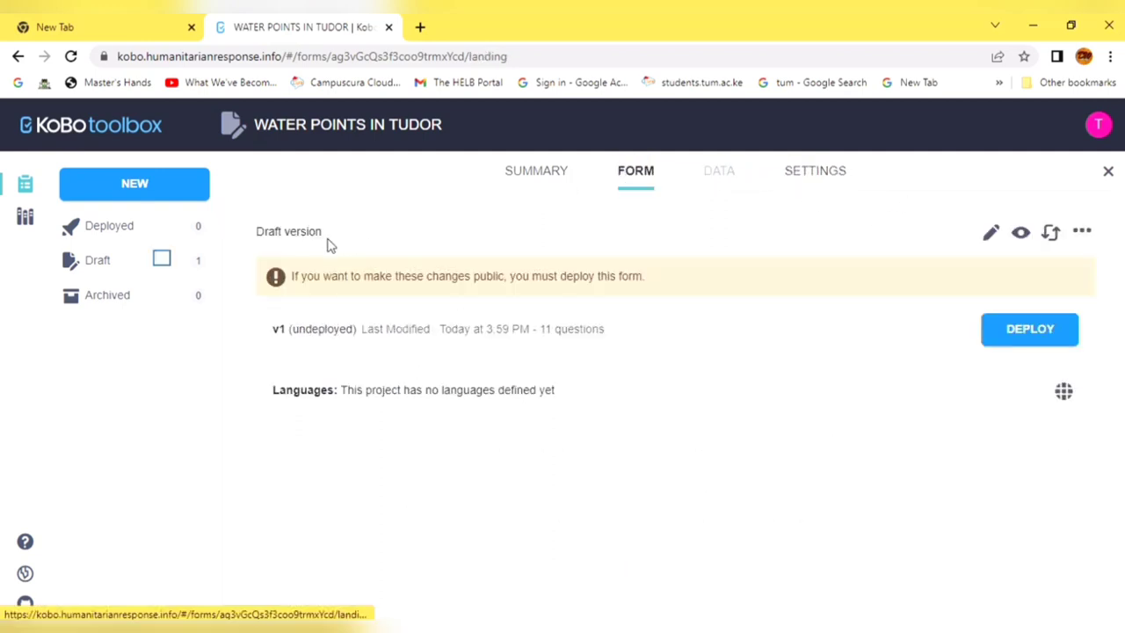
{"action": "left_click", "coordinate": [162, 262]}
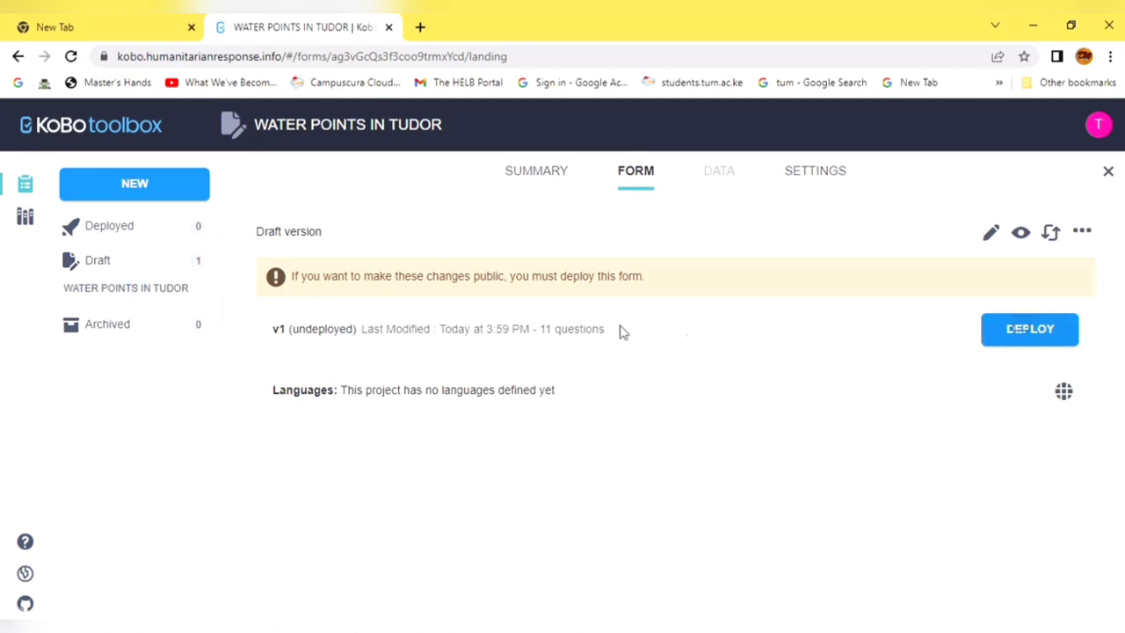
{"action": "left_click", "coordinate": [1022, 327]}
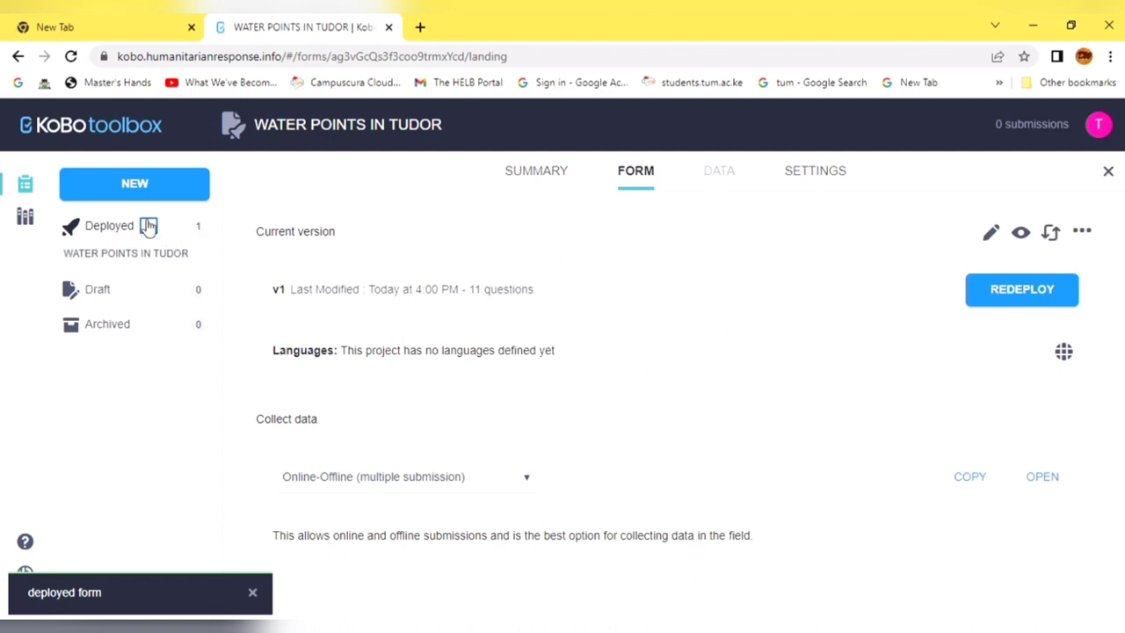
Step: Collapse the Deployed list and view the project summary showing v1 with 11 questions
{"action": "left_click", "coordinate": [149, 230]}
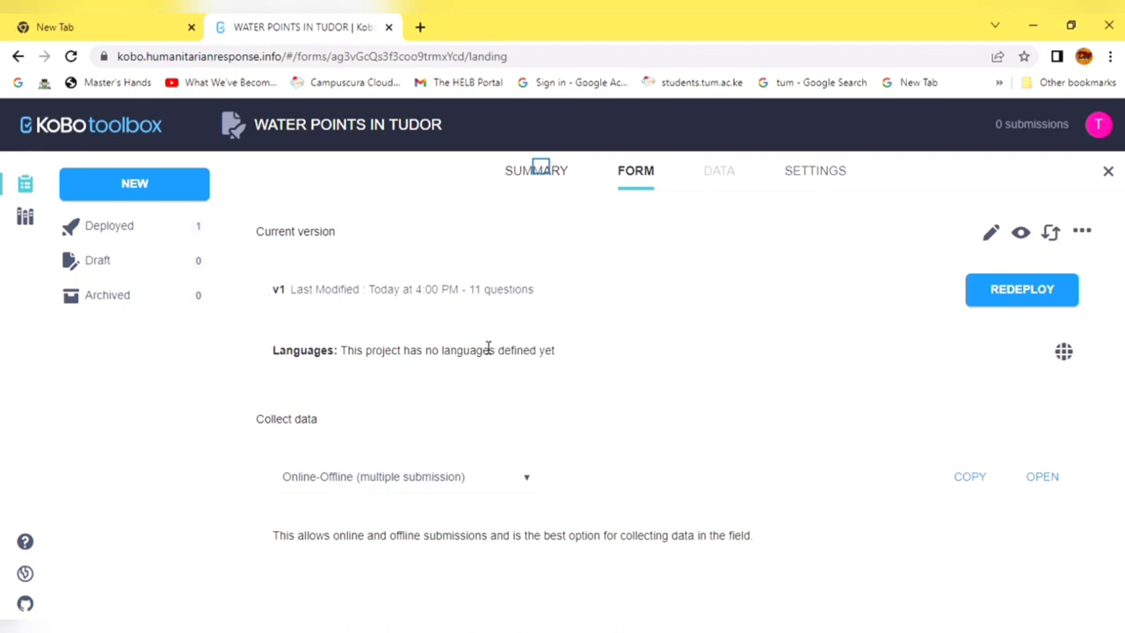
{"action": "left_click", "coordinate": [542, 173]}
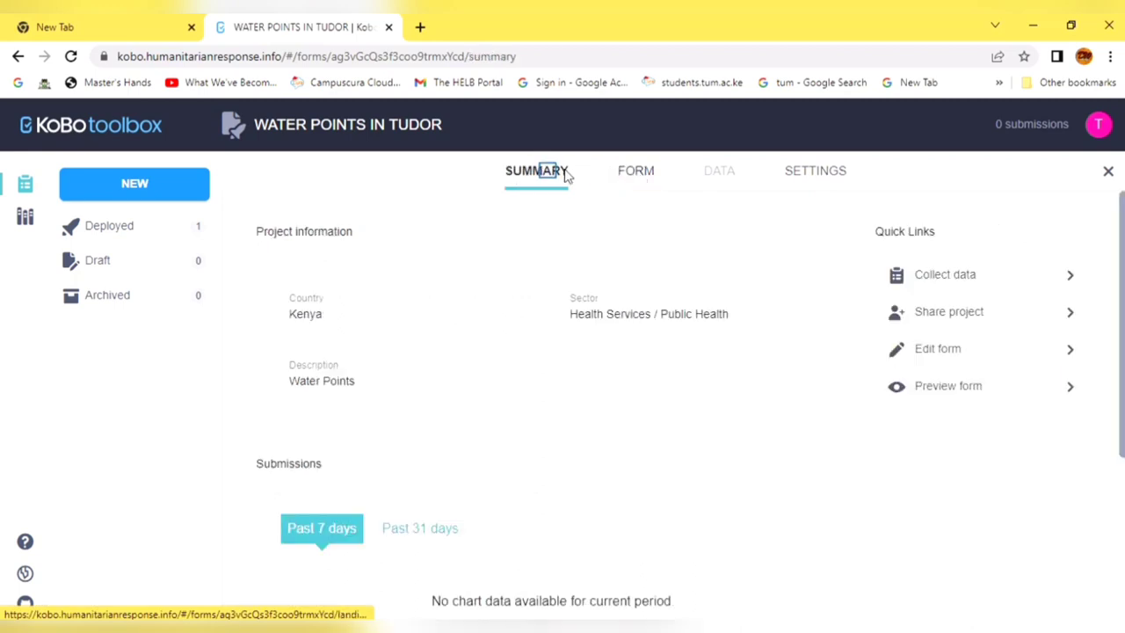
{"action": "key", "text": "alt+Left"}
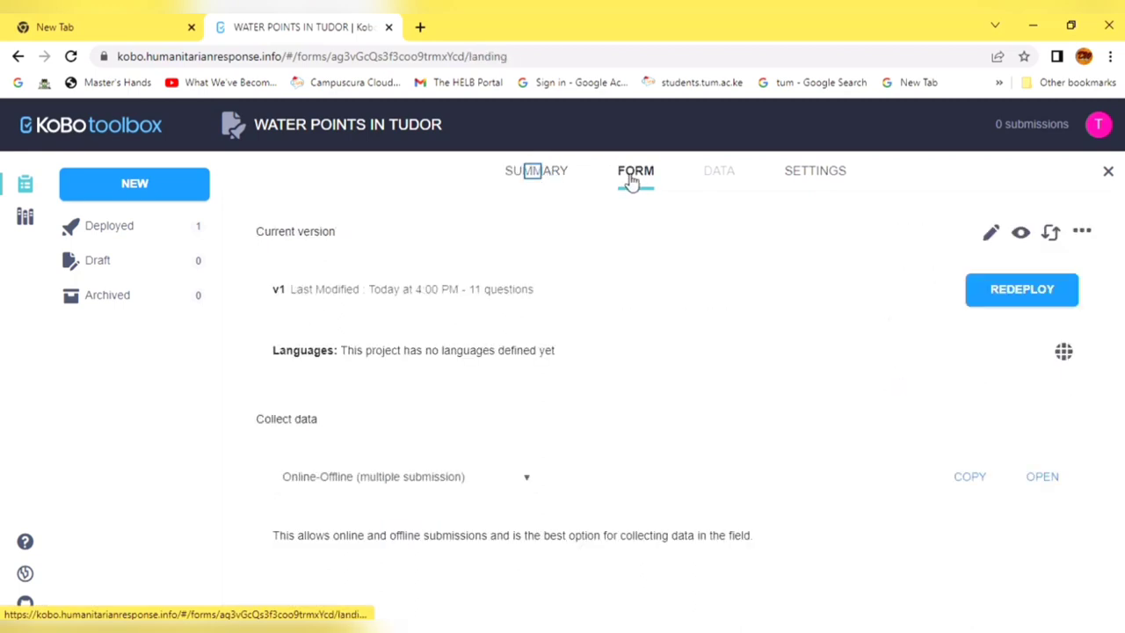
{"action": "left_click", "coordinate": [535, 176]}
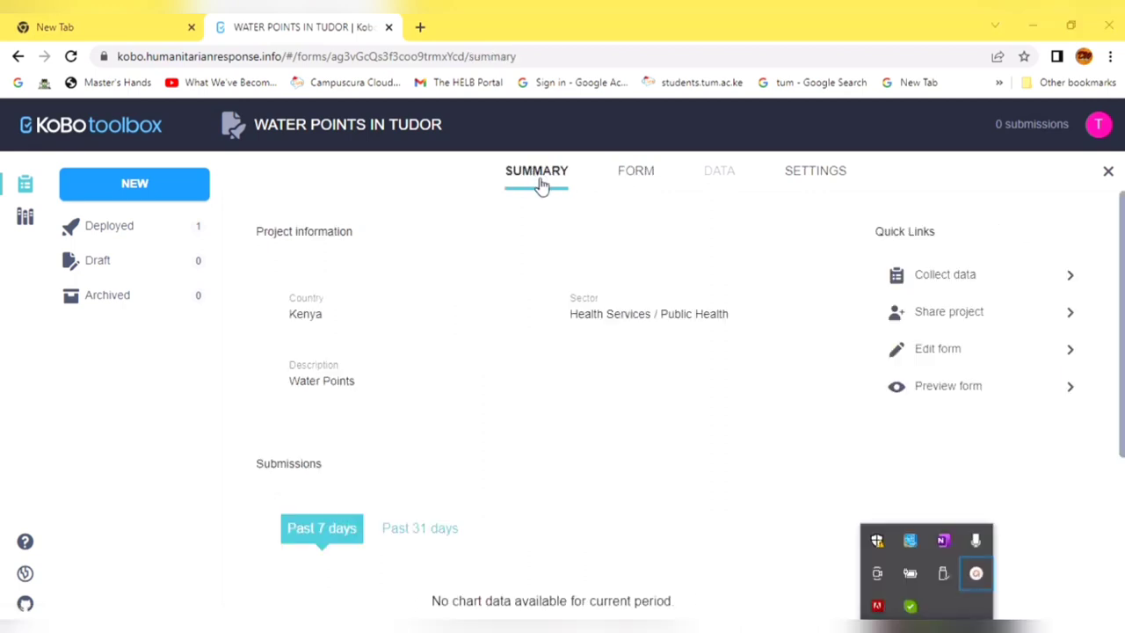